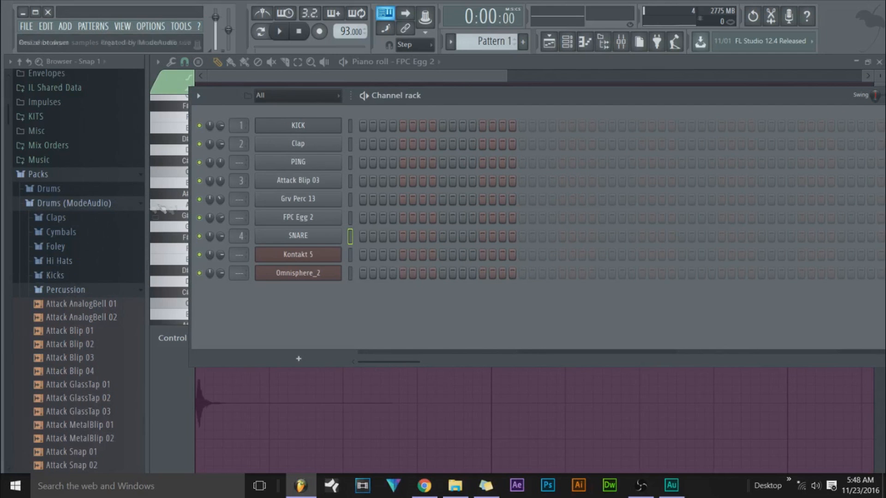
- Preview various percussion samples from the Drums (ModeAudio) pack, through to Collider Third II
scroll(71, 330, down, 8)
click(69, 305)
scroll(69, 304, down, 8)
click(68, 292)
click(72, 331)
click(71, 358)
scroll(71, 376, down, 6)
click(71, 316)
click(73, 330)
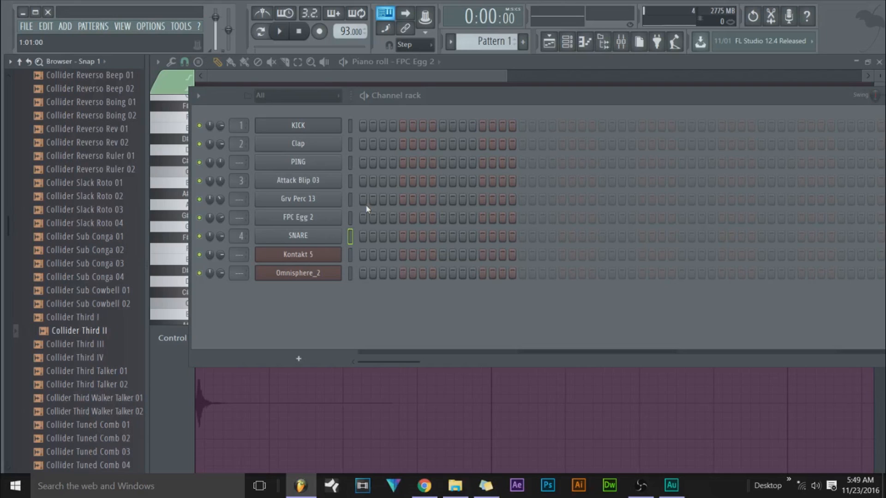
- Fill all 16 steps of the FPC Egg 2 channel and lower the velocity of every second note
drag(362, 222, 511, 223)
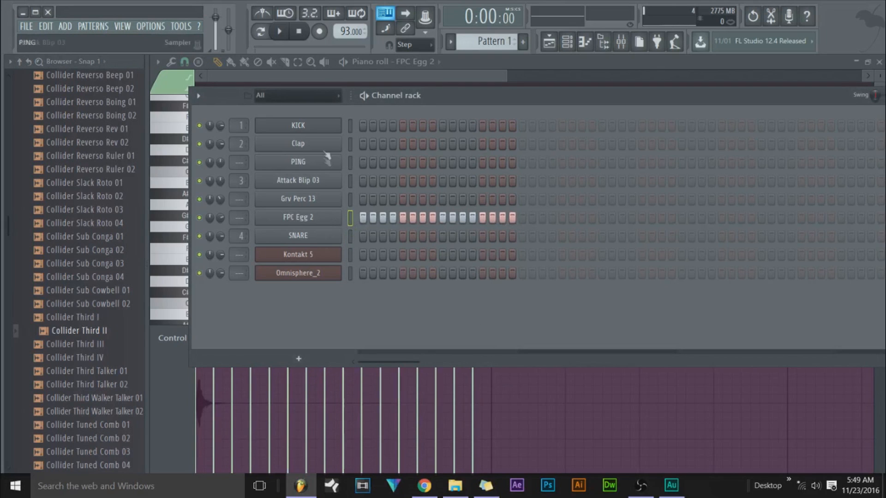
key(F6)
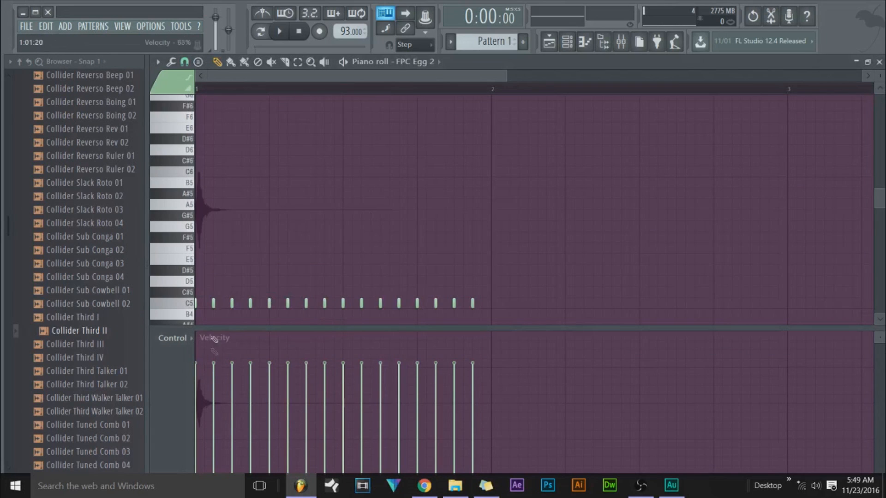
click(214, 390)
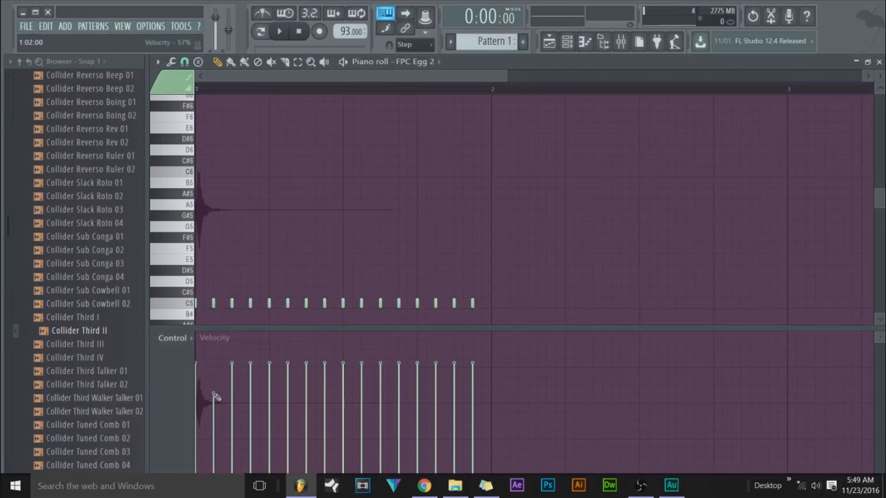
click(256, 388)
click(287, 384)
click(324, 386)
click(361, 389)
click(399, 390)
click(435, 389)
click(472, 391)
- Vary the velocities of individual FPC Egg 2 notes, softening the sixth and raising the seventh, tenth and eleventh
mouse_move(457, 396)
mouse_down()
mouse_move(468, 399)
mouse_move(455, 365)
mouse_up()
click(453, 372)
click(417, 366)
click(380, 353)
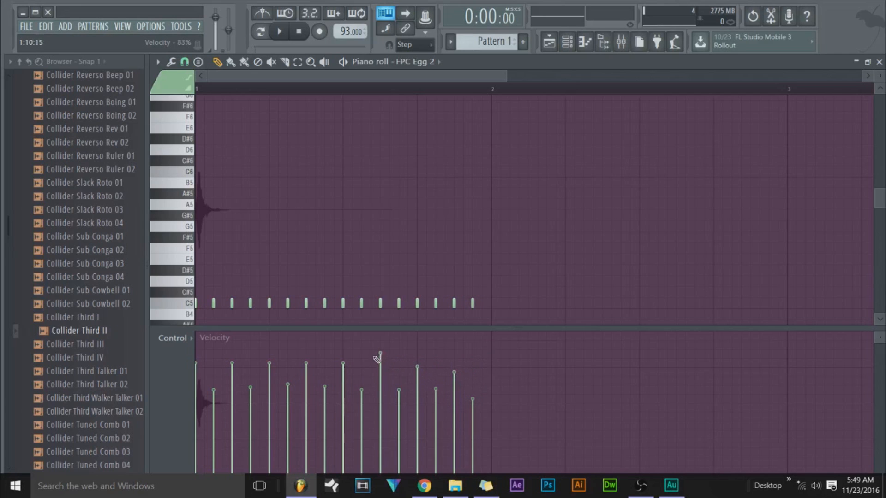
click(306, 360)
click(361, 368)
click(287, 399)
drag(375, 388, 375, 379)
click(364, 376)
click(375, 356)
- Check the Time settings of the FPC Egg 2 channel and play back the pattern
click(566, 41)
click(305, 217)
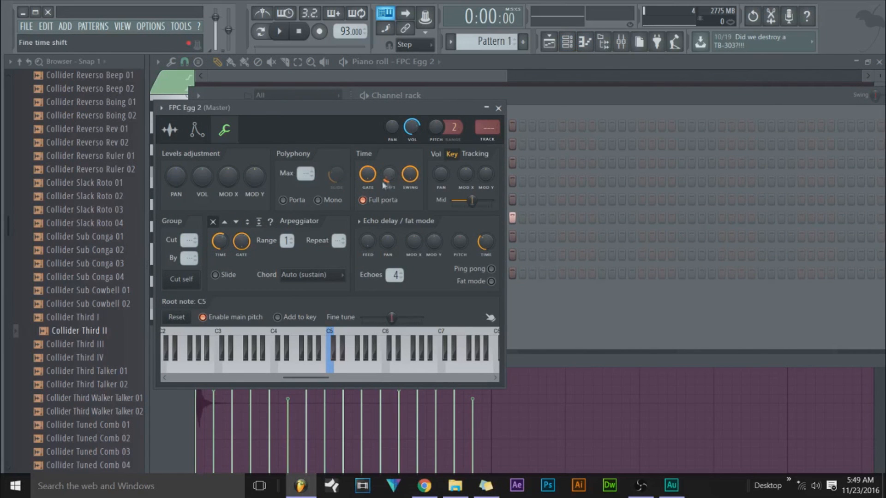
click(498, 108)
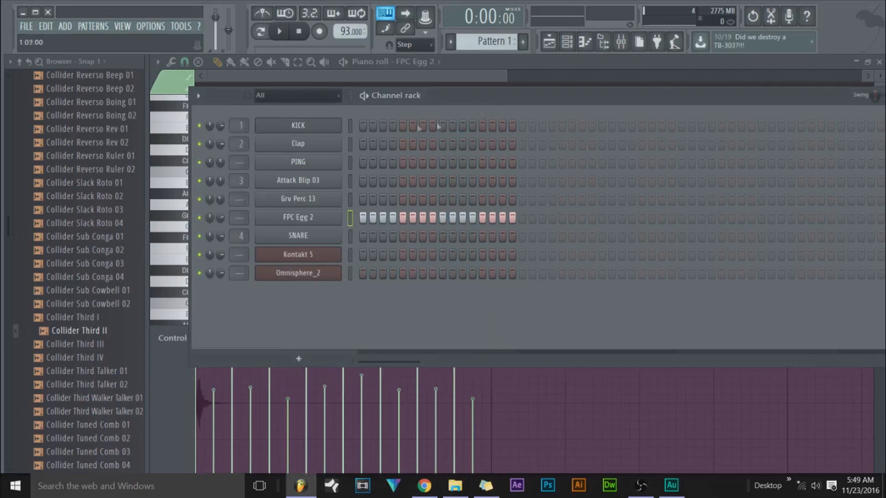
click(296, 220)
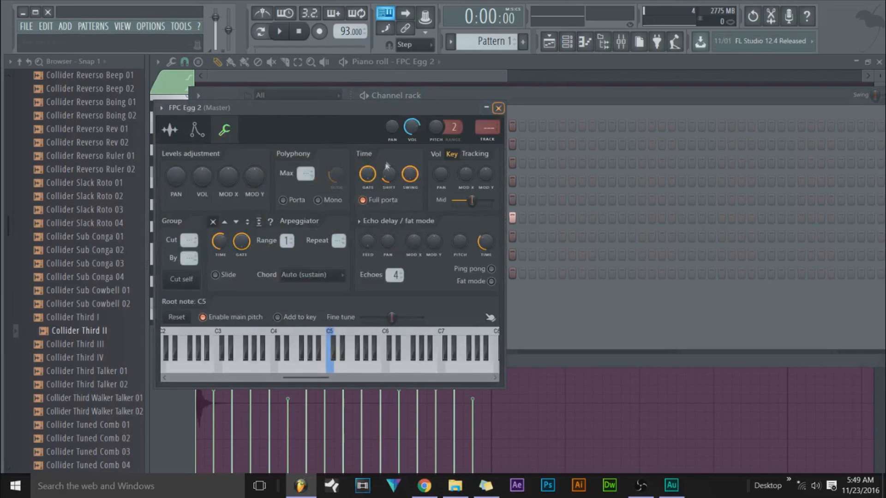
click(499, 109)
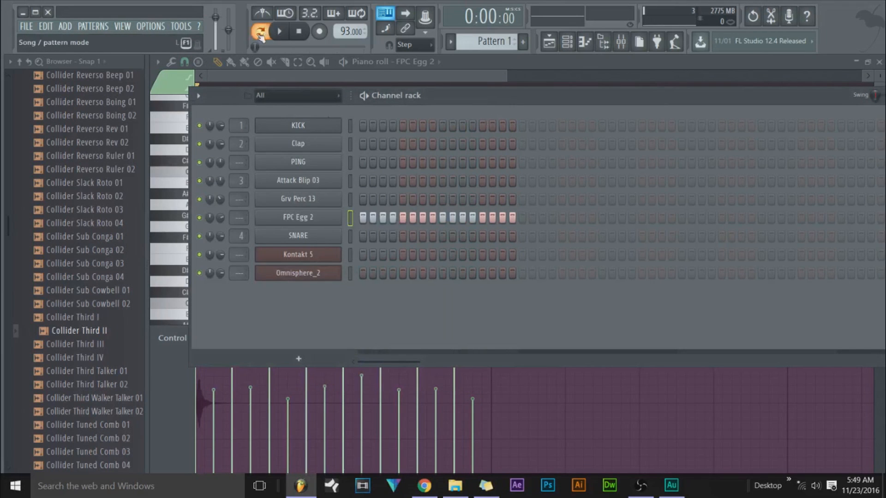
click(279, 31)
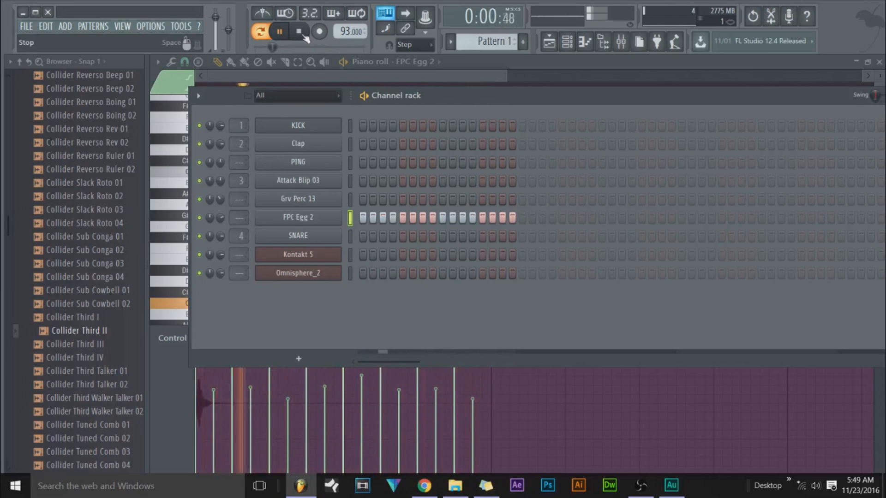
click(301, 34)
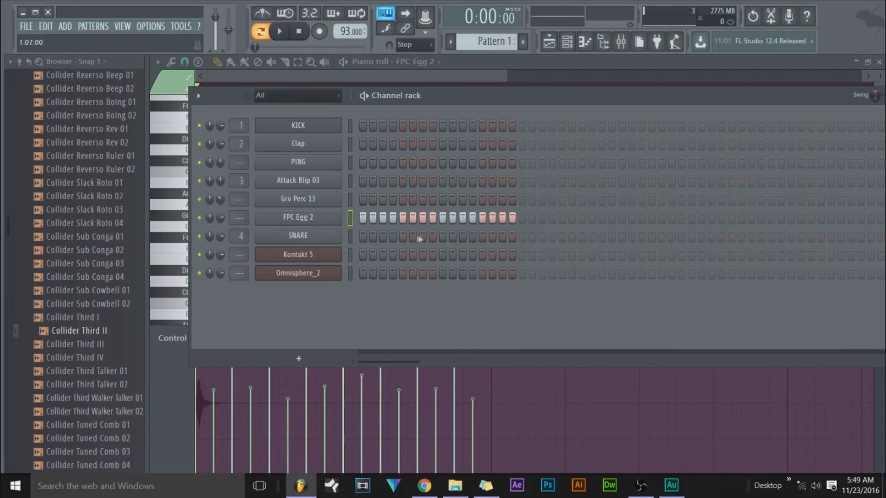
- Add snare hits on steps 5 and 13 and play back the pattern
click(403, 237)
click(483, 237)
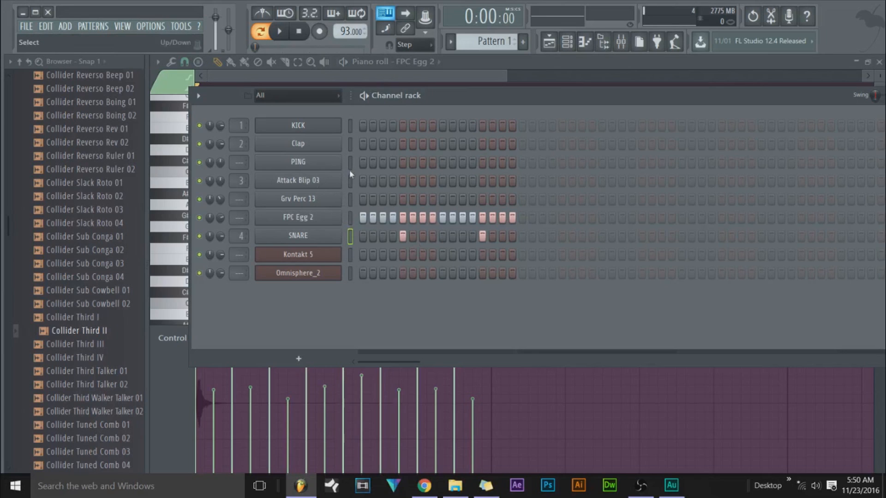
click(277, 36)
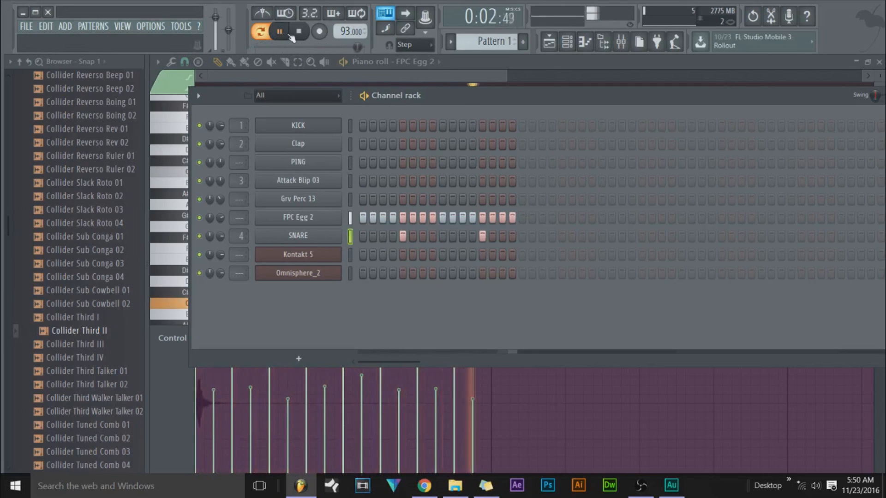
click(299, 32)
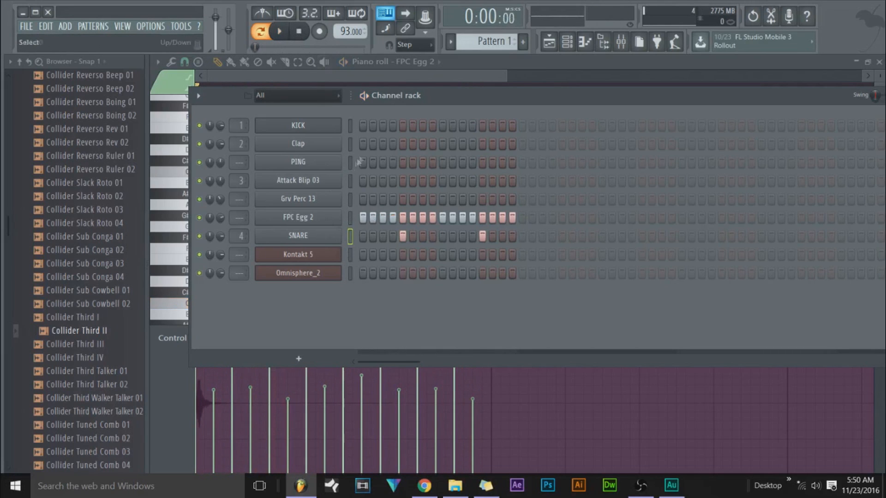
- Place a kick hit on the first step of the pattern
click(361, 126)
click(392, 125)
click(442, 272)
click(601, 272)
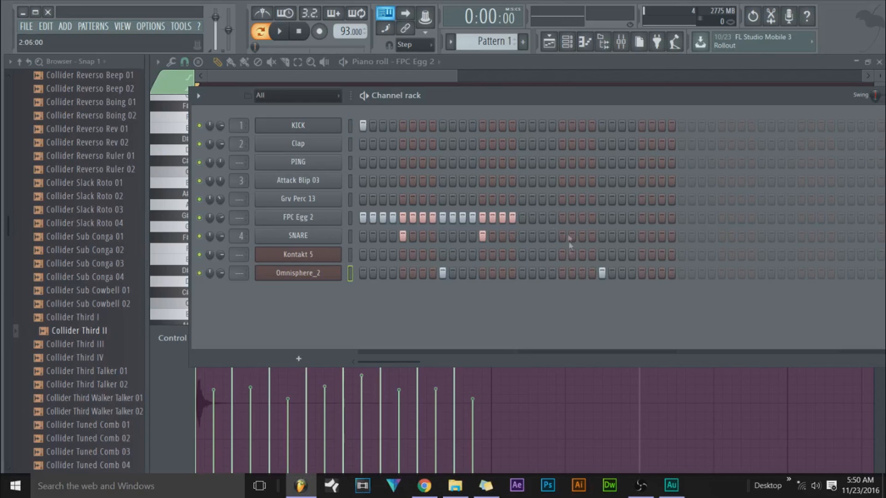
click(423, 126)
click(482, 125)
right_click(482, 128)
right_click(422, 128)
right_click(613, 278)
right_click(602, 277)
right_click(442, 276)
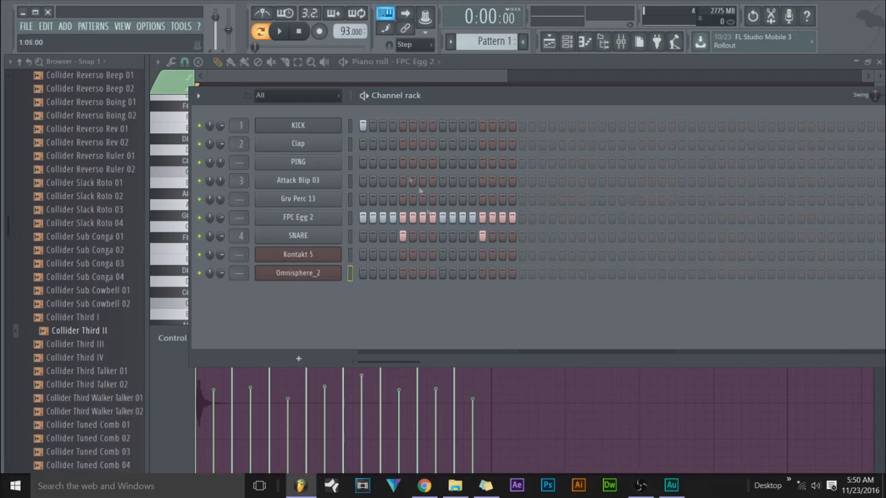
- Add kick hits on steps 4, 5, 12 and 13
click(393, 128)
click(403, 129)
click(474, 129)
click(482, 129)
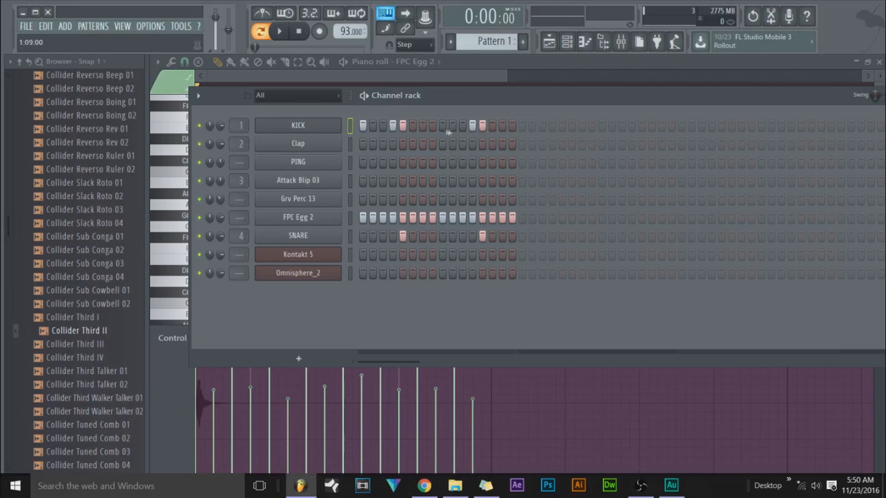
- Complete the kick pattern with additional hits on steps 7, 10 and 15
click(452, 127)
click(422, 126)
click(504, 126)
mouse_move(372, 128)
mouse_down()
mouse_move(506, 130)
mouse_move(353, 127)
mouse_move(372, 128)
mouse_up()
click(393, 126)
click(403, 126)
click(422, 126)
click(473, 126)
click(482, 125)
click(453, 126)
click(502, 126)
- Fill all 16 steps of the Grv Perc 13 channel, view them in its piano roll and play the pattern
right_click(332, 200)
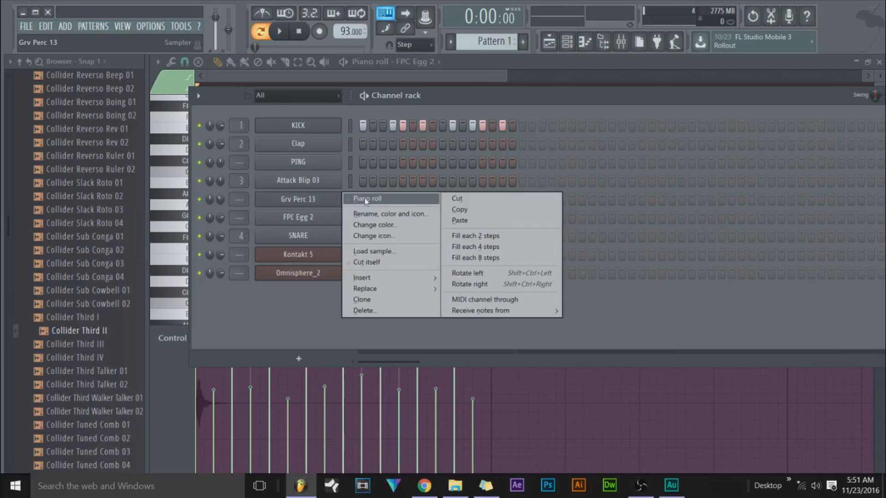
click(364, 198)
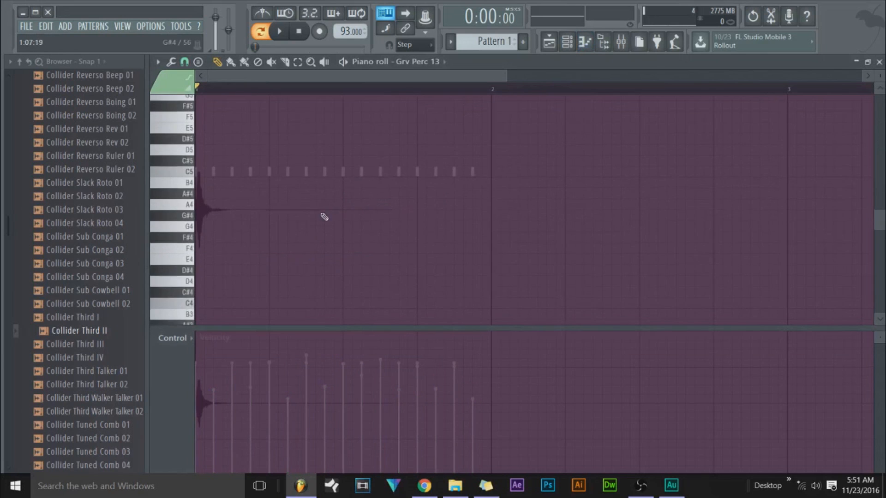
key(F6)
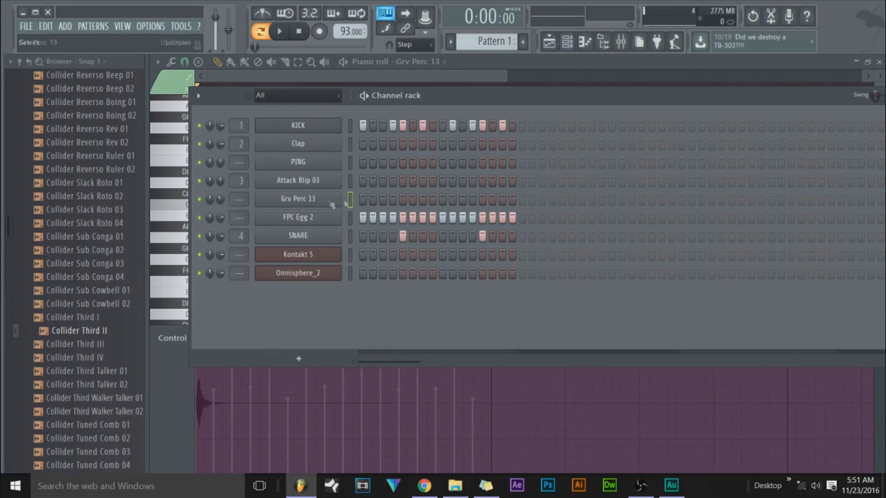
right_click(333, 204)
drag(364, 198, 507, 203)
right_click(334, 200)
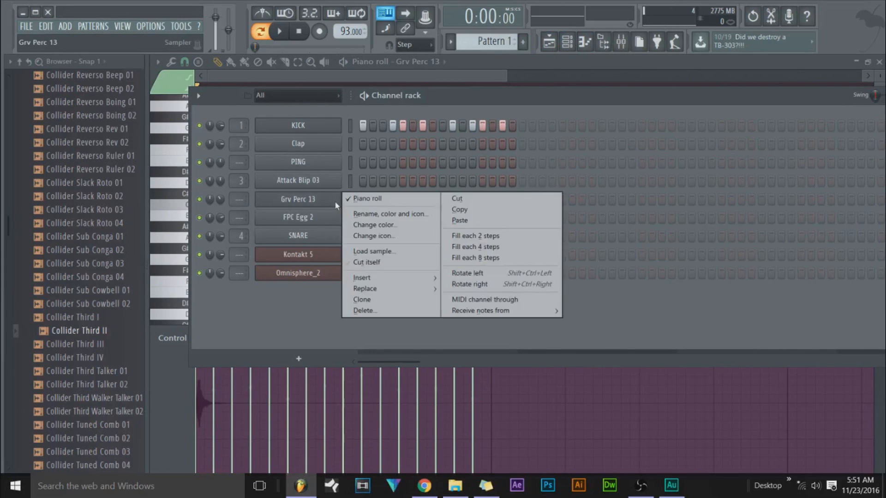
click(369, 199)
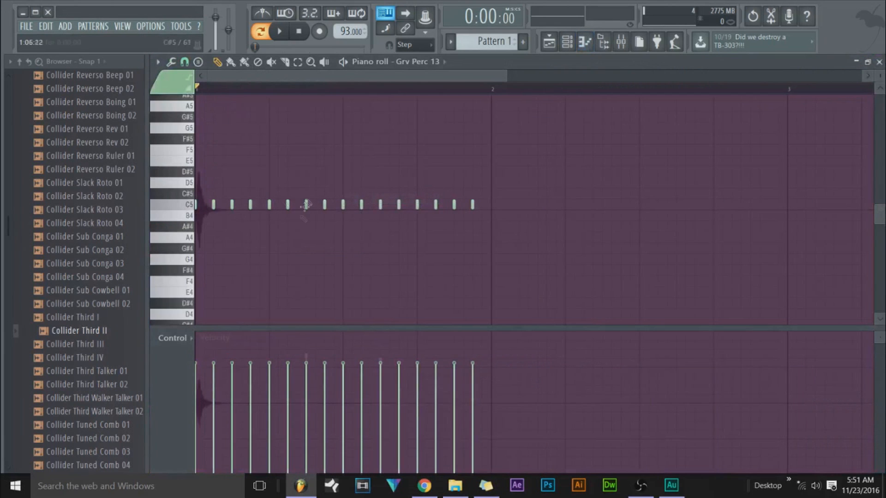
click(280, 32)
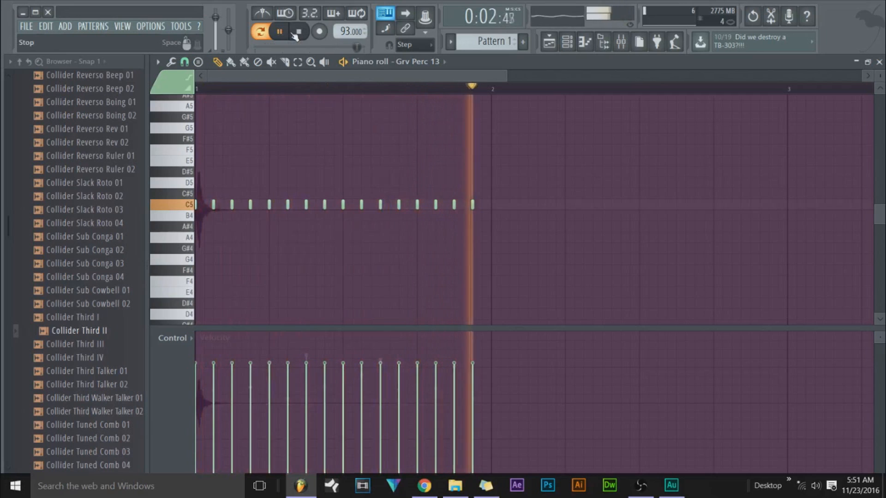
click(296, 32)
- Fill all 16 steps of the Attack Blip 03 channel
click(570, 47)
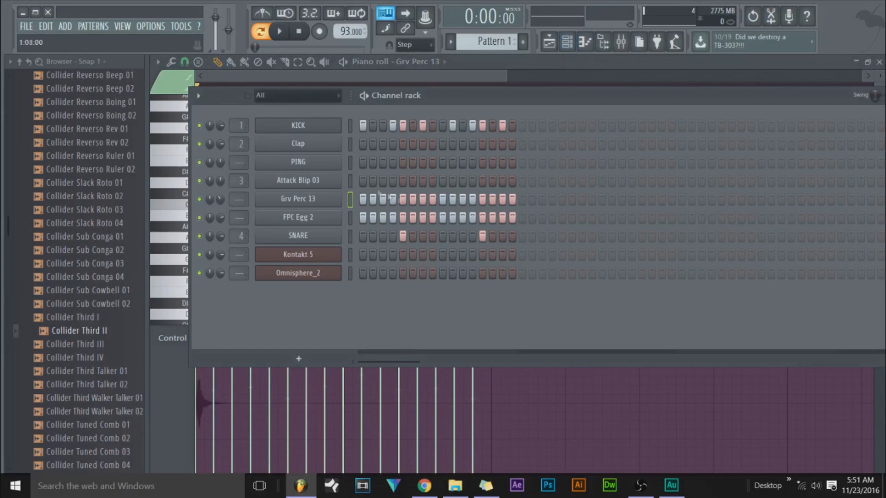
right_click(331, 181)
click(466, 273)
drag(371, 183, 515, 182)
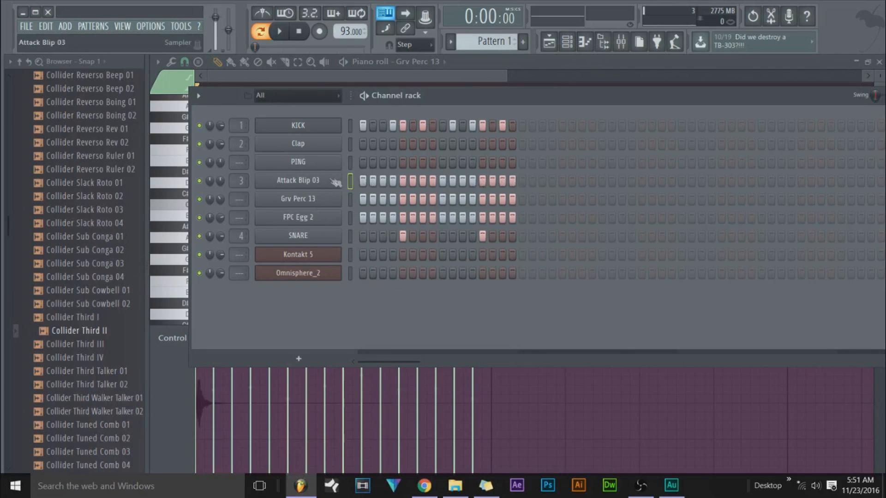
- In the Attack Blip 03 piano roll, lower the notes to A4, keeping the second and third on C5
right_click(332, 180)
click(367, 180)
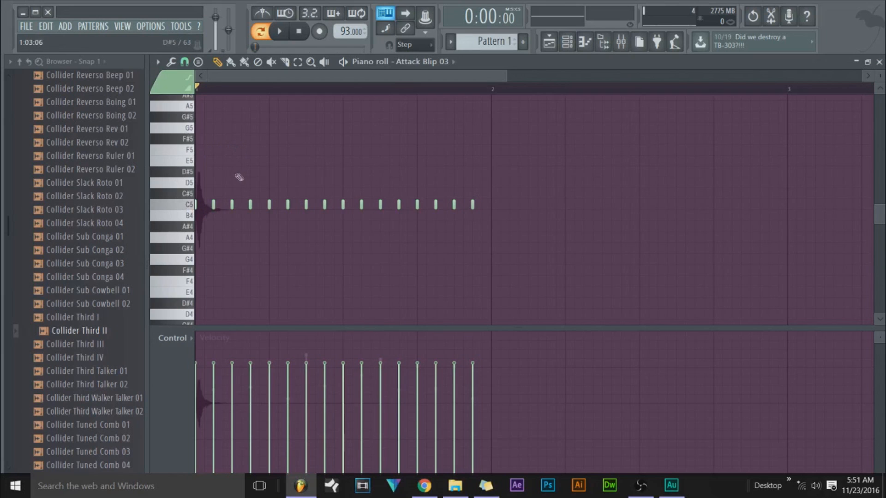
click(188, 206)
drag(499, 189, 196, 245)
drag(212, 207, 235, 202)
ctrl+click(263, 229)
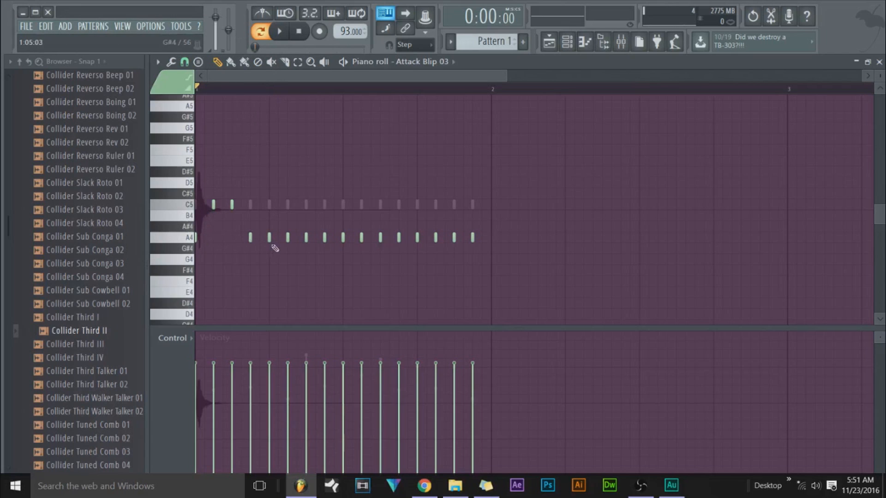
- Raise the fifth Attack Blip 03 note to C5 and audition the first half of the bar as a time selection
click(191, 206)
click(269, 204)
drag(342, 89, 196, 89)
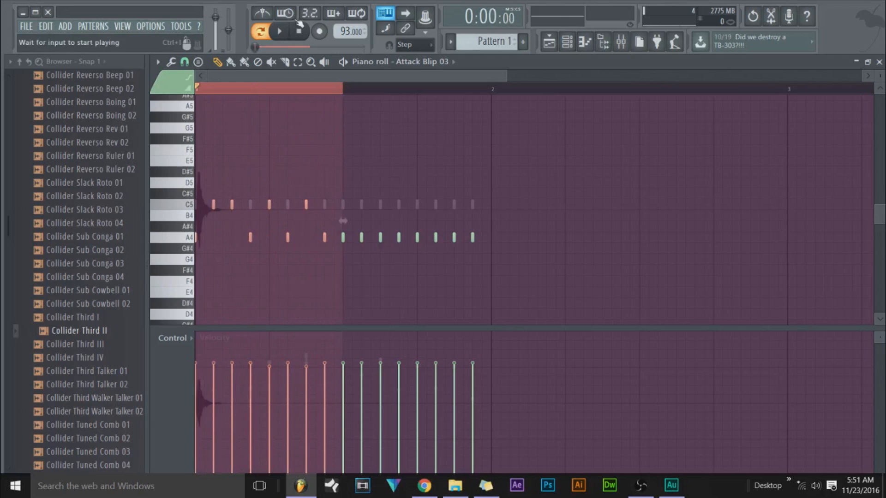
click(279, 32)
click(299, 32)
right_click(354, 187)
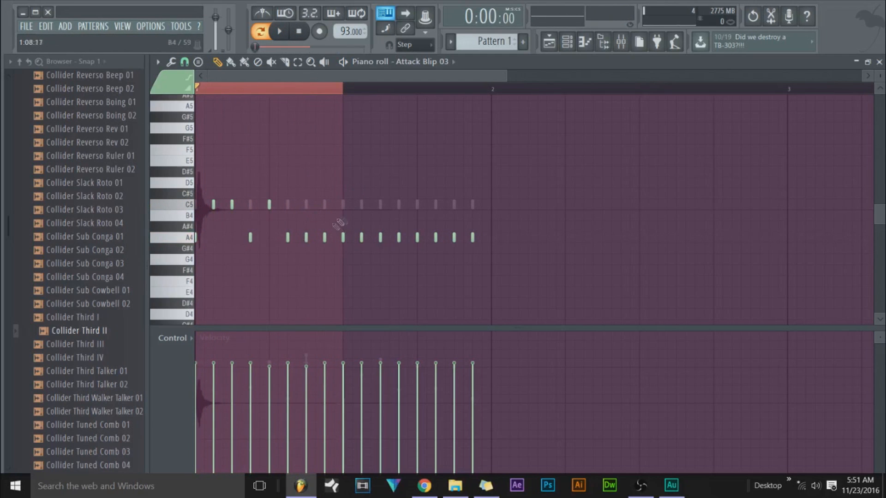
click(279, 32)
click(298, 33)
- Raise the eighth Attack Blip 03 note to C5 and delete the eight notes in the bar's second half
drag(324, 237, 324, 208)
right_click(342, 237)
right_click(361, 238)
right_click(380, 237)
right_click(398, 237)
right_click(417, 237)
right_click(436, 237)
right_click(454, 237)
right_click(473, 237)
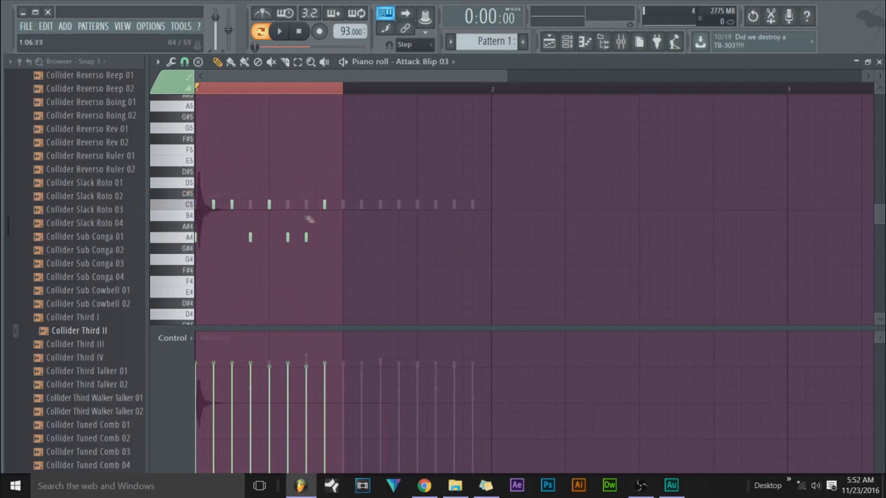
- Duplicate the eight Attack Blip 03 notes into the second half of the bar and slightly vary the velocities
key(ctrl+a)
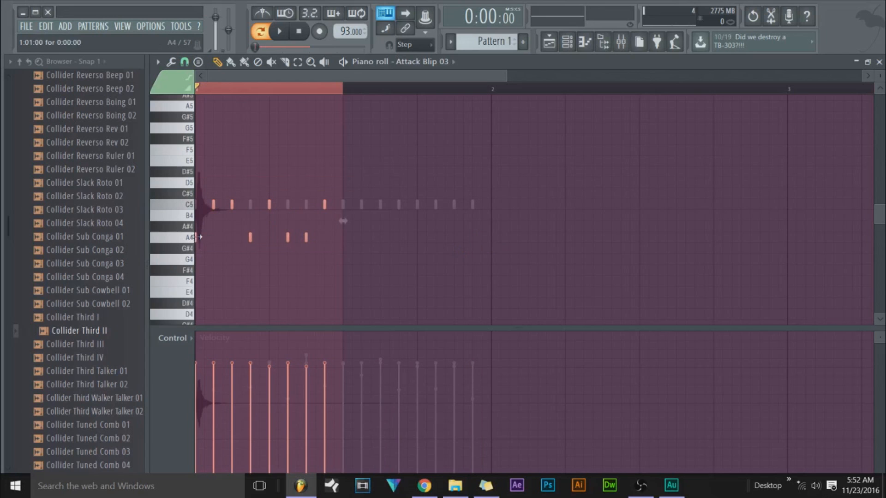
shift+drag(195, 237, 342, 238)
right_click(337, 260)
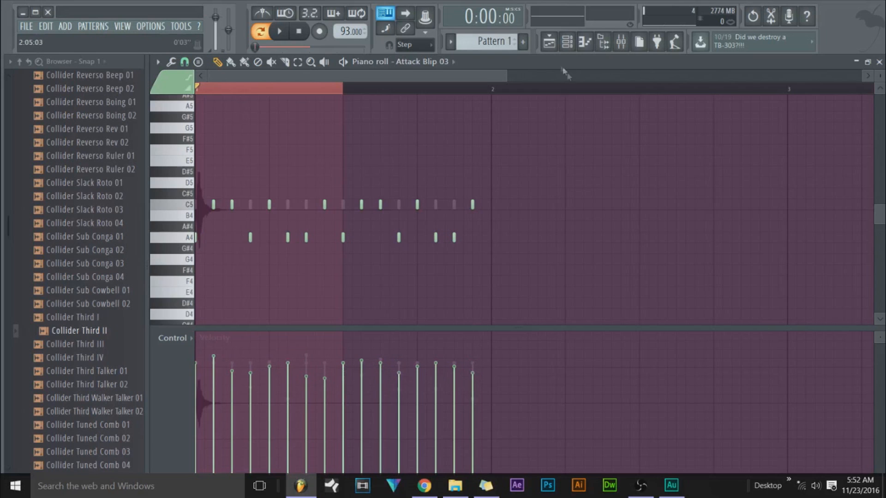
- Copy the Attack Blip 03 notes and paste them into the PING channel
click(585, 42)
right_click(304, 182)
click(459, 191)
right_click(312, 163)
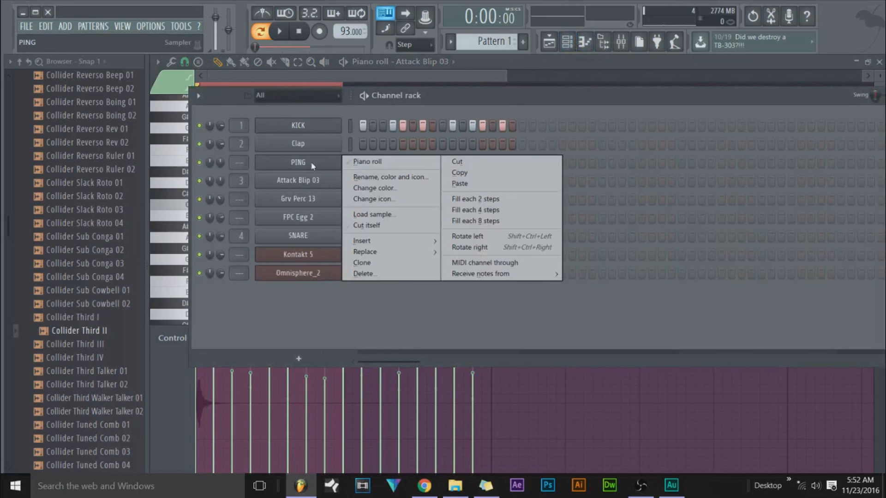
click(487, 183)
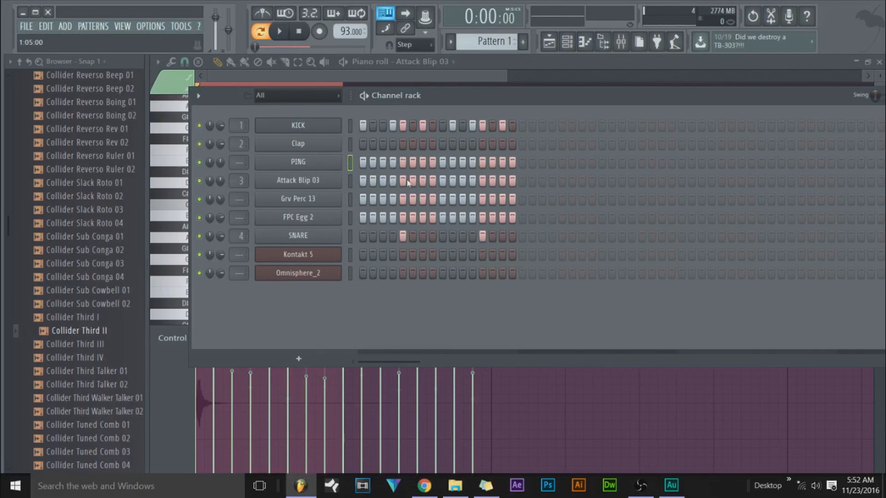
drag(508, 97, 310, 98)
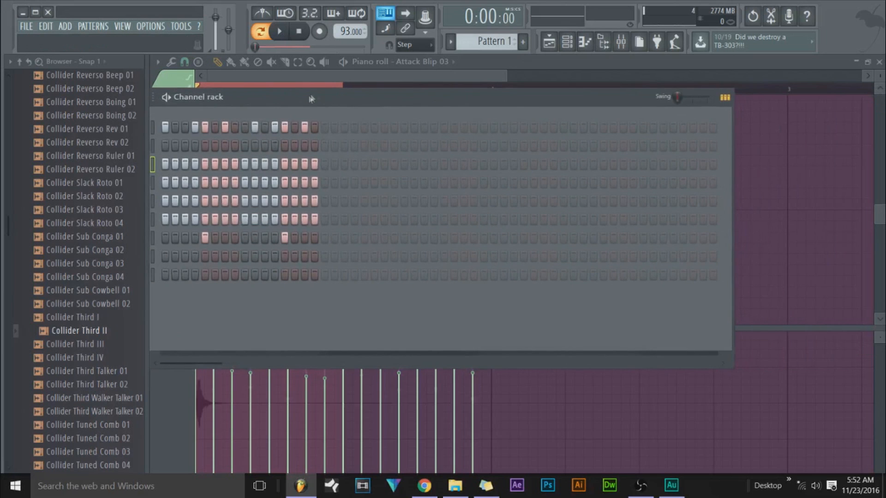
- Clear the time selection in the piano roll and lengthen all Attack Blip 03 notes to about half a step each
click(718, 98)
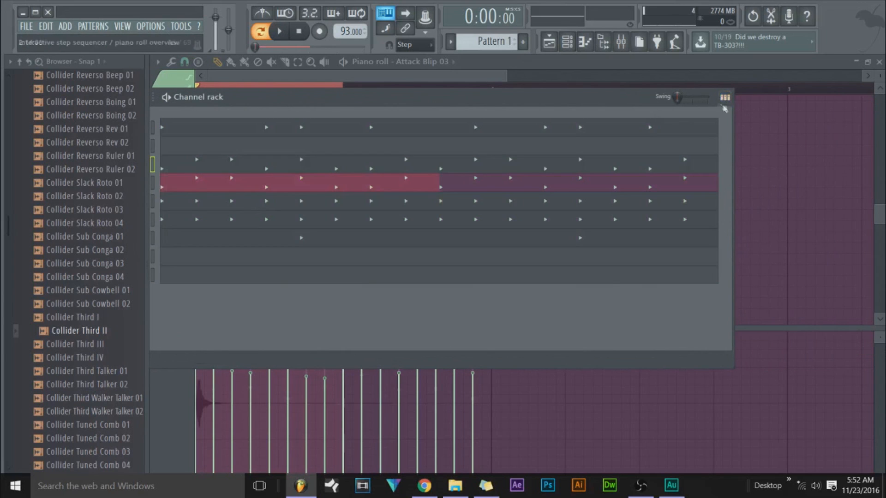
drag(490, 98, 730, 98)
click(325, 87)
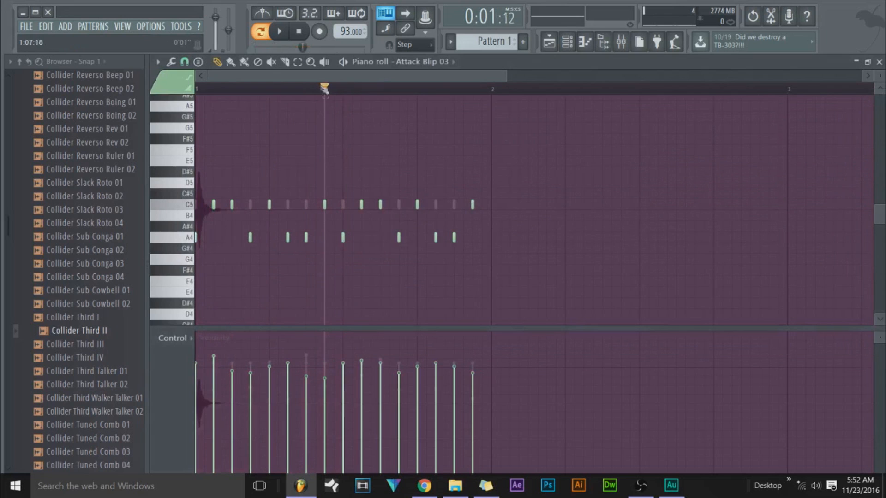
click(620, 44)
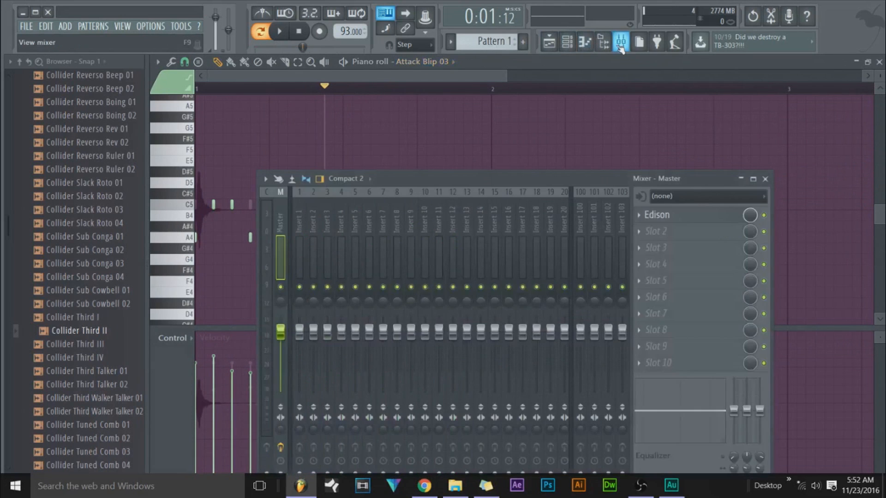
click(621, 45)
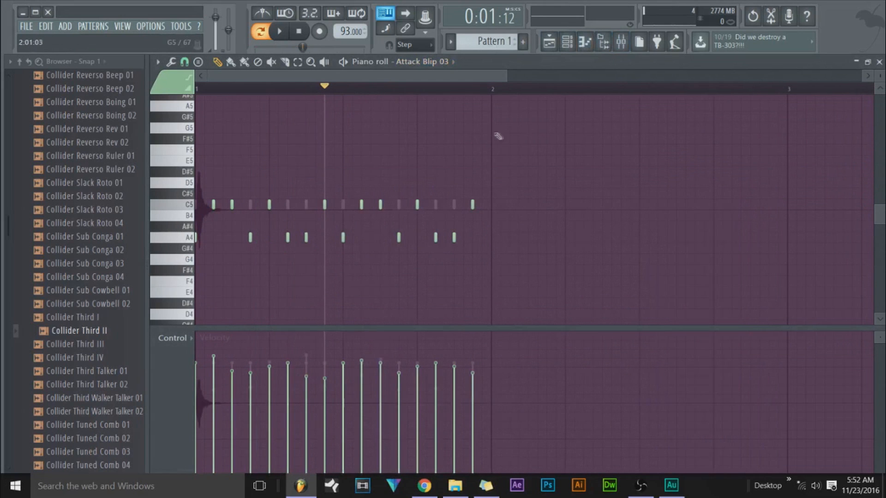
drag(556, 134, 195, 296)
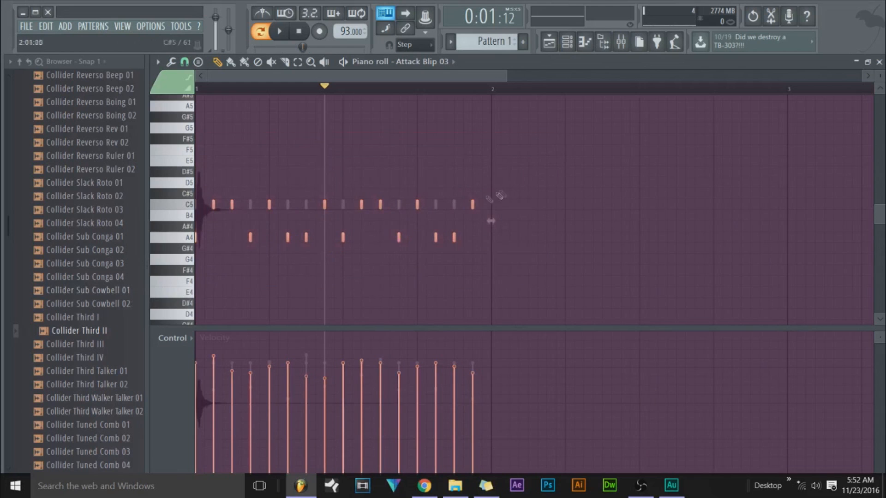
click(517, 159)
- Open the PING channel's notes and lengthen all of them to about half a step each
click(567, 41)
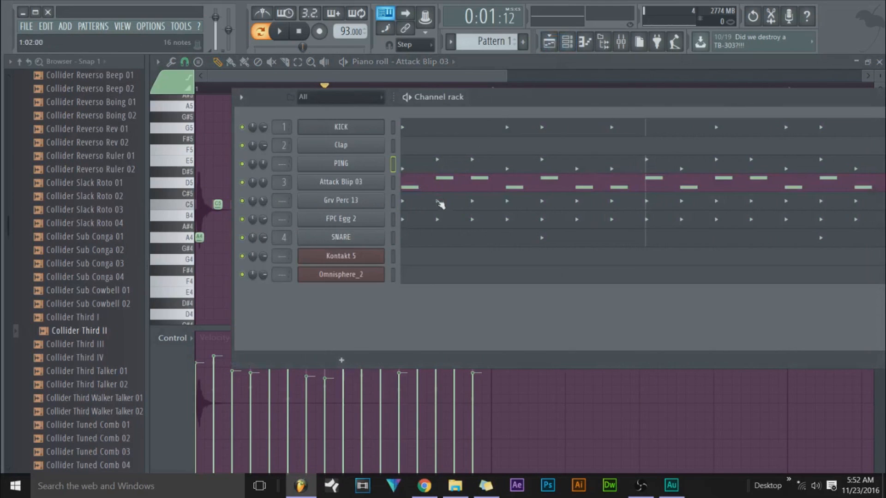
drag(512, 108, 232, 113)
click(686, 102)
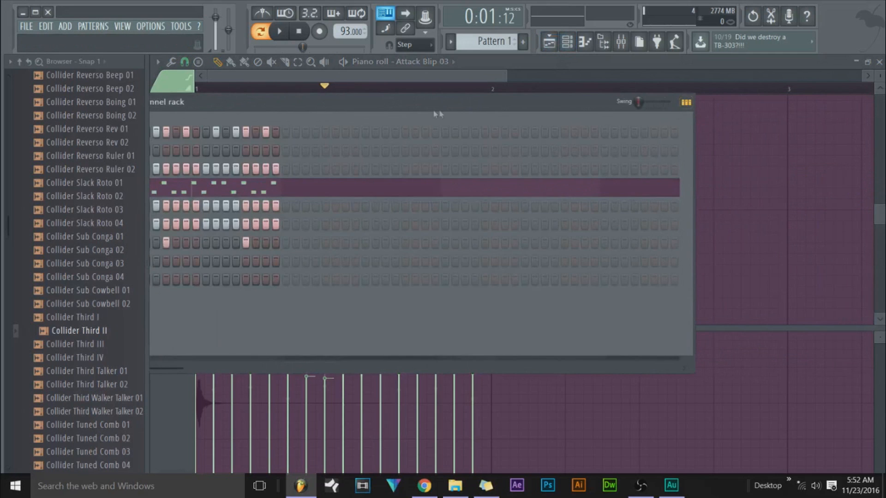
drag(427, 103, 710, 108)
right_click(369, 174)
click(410, 172)
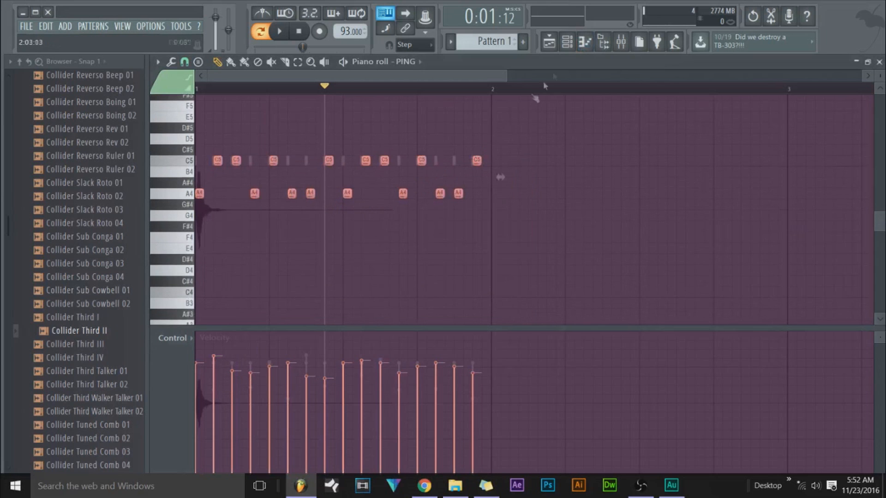
- Open the Grv Perc 13 channel's notes and lengthen all of them to about half a step each
click(567, 41)
right_click(373, 211)
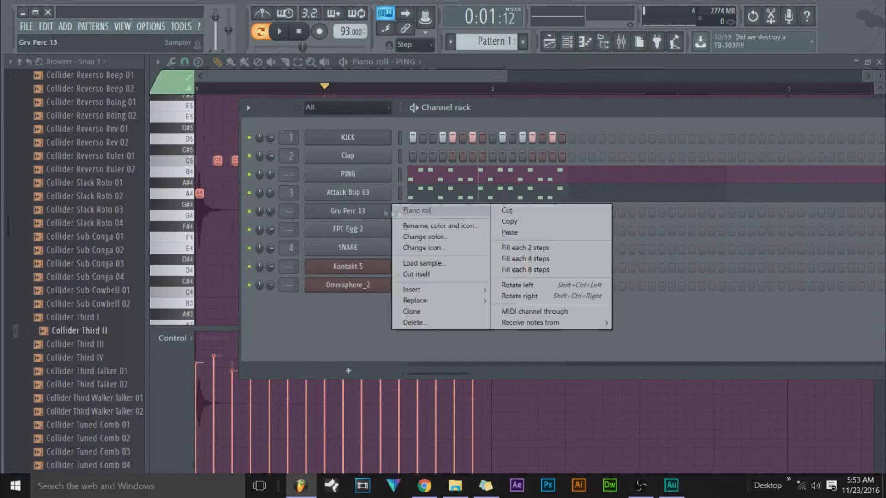
click(406, 212)
key(ctrl+a)
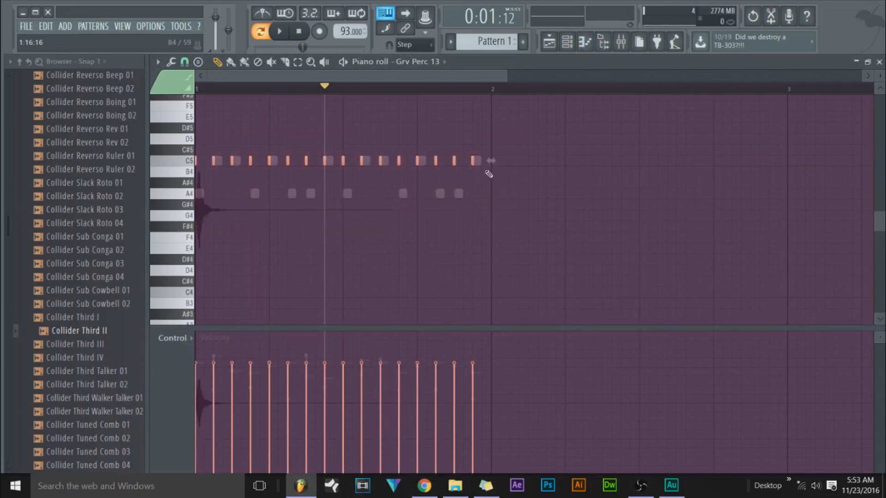
click(641, 486)
click(640, 485)
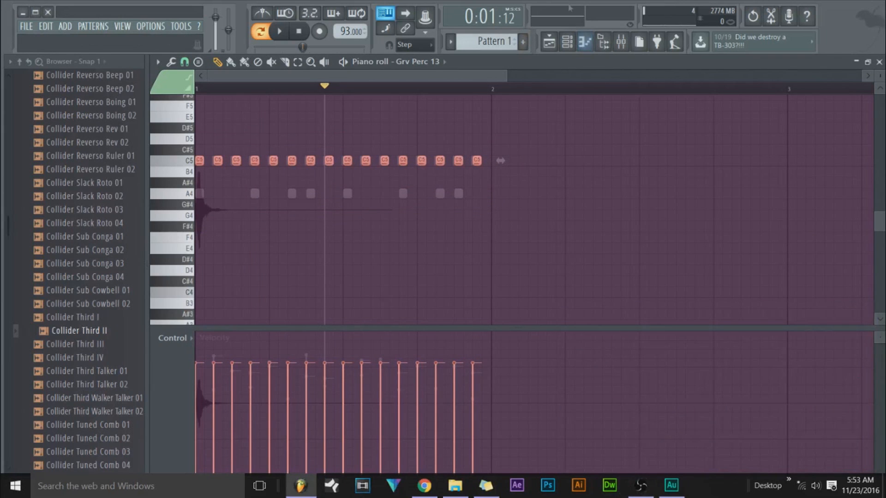
- Open the FPC Egg 2 channel's notes and lengthen all of them to about half a step each
click(549, 41)
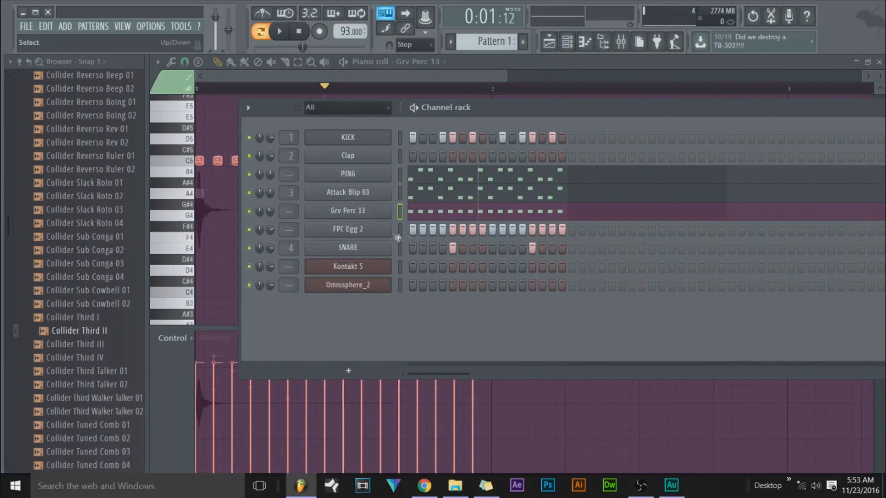
right_click(386, 231)
click(438, 229)
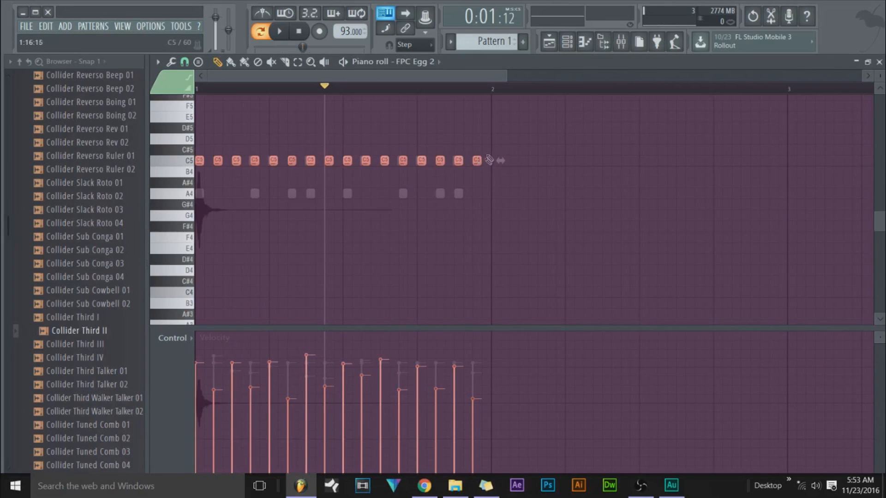
- Move the SNARE channel up in the channel rack so it sits directly below KICK
click(566, 41)
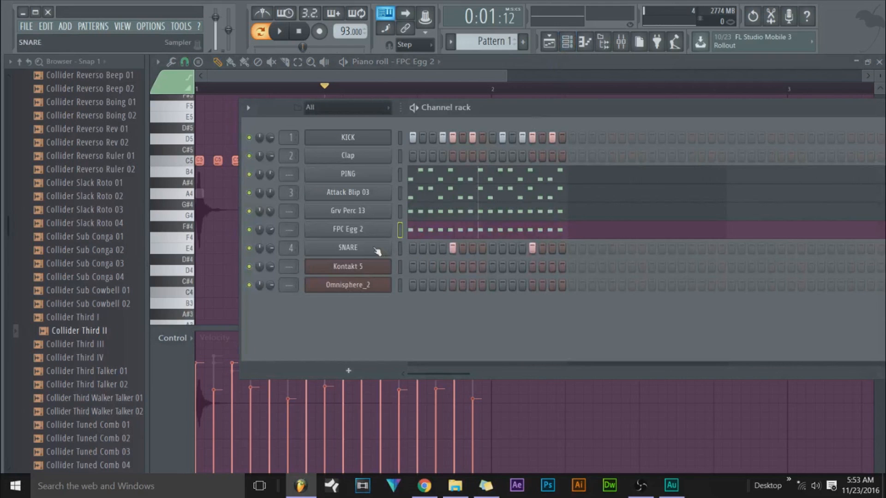
drag(377, 251, 377, 160)
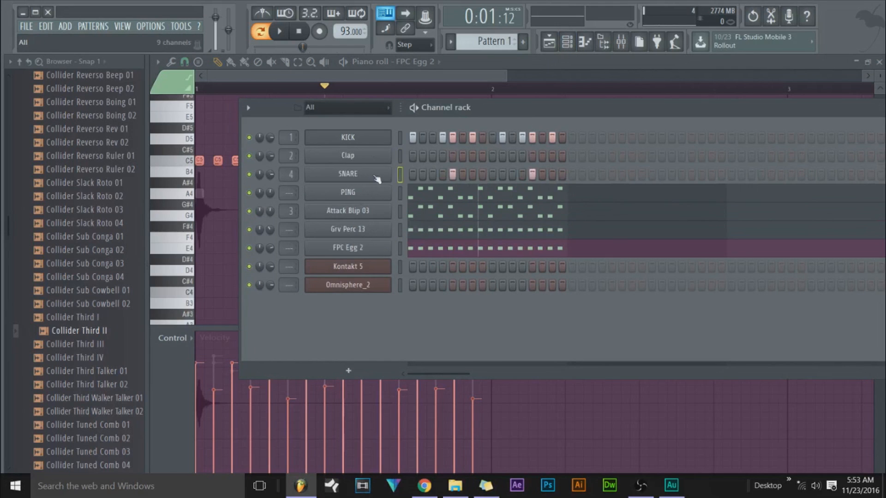
- Enable Cut itself for the SNARE, Attack Blip 03, PING, FPC Egg 2 and Grv Perc 13 channels
right_click(374, 154)
click(406, 223)
right_click(355, 210)
click(406, 276)
right_click(369, 194)
click(418, 256)
right_click(355, 247)
click(417, 308)
right_click(361, 232)
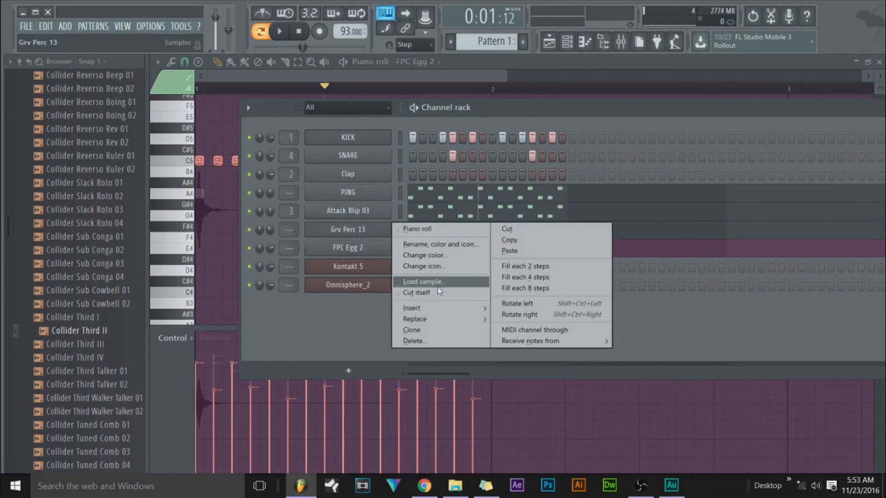
click(417, 292)
- Browse the sample library to the Bass folder of the OVOnB Kit, inside KITS, My Kits and VeDai
scroll(93, 235, up, 15)
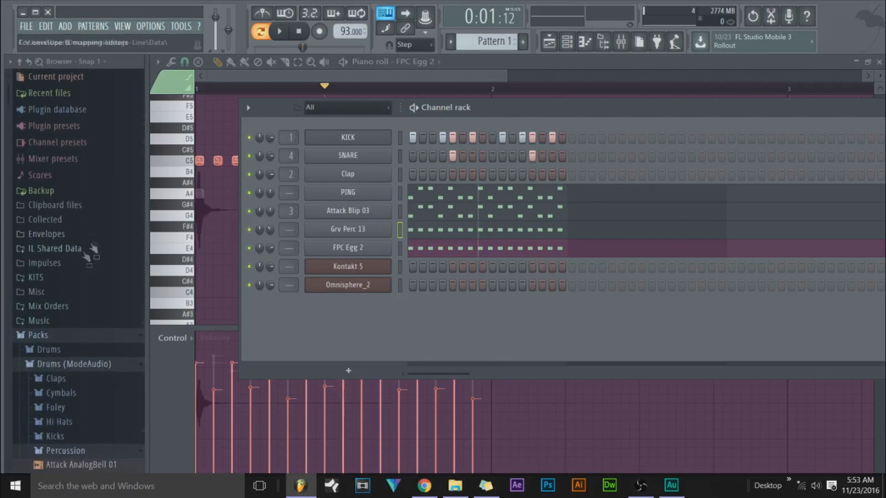
click(64, 277)
scroll(65, 208, down, 4)
click(67, 152)
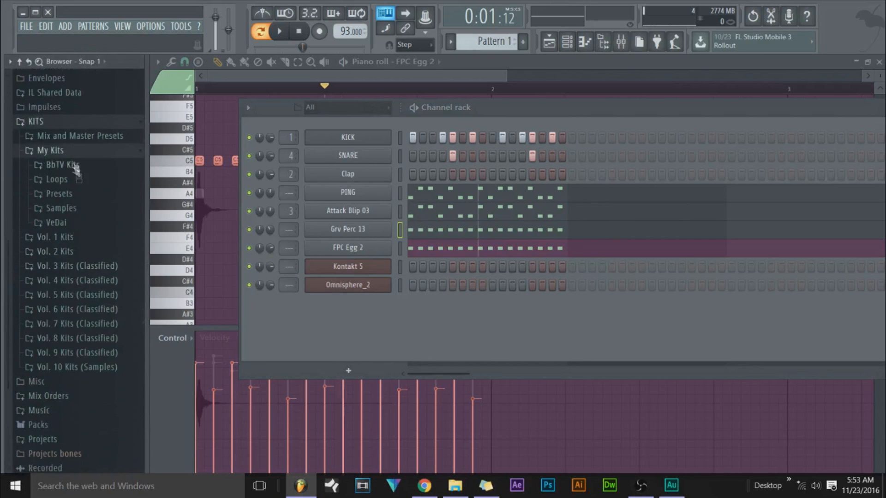
click(55, 224)
click(76, 251)
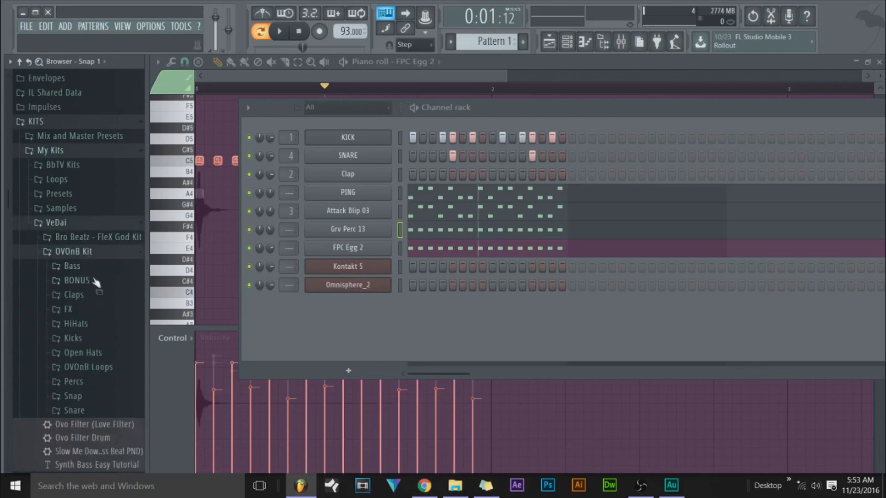
click(101, 272)
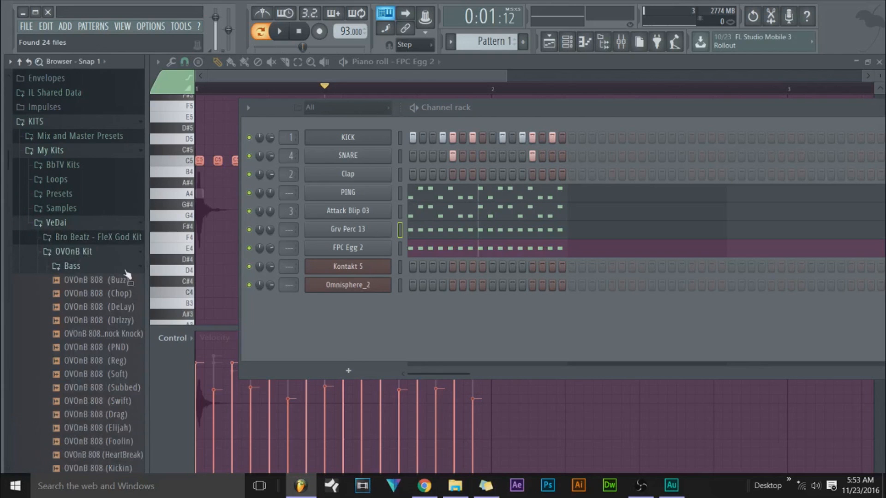
- Replace the KICK channel's sample with OVOnB 808 (DeLay) and enable Cut itself for the channel
click(122, 295)
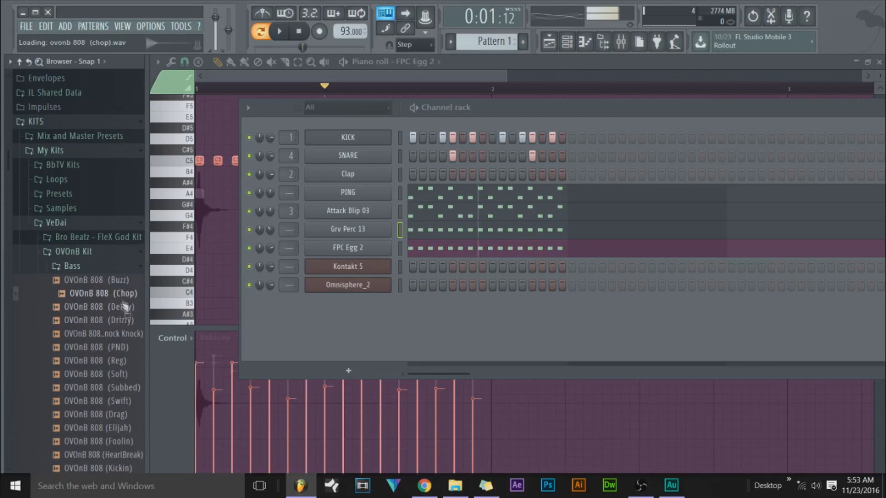
click(122, 306)
drag(123, 307, 337, 141)
right_click(336, 141)
click(404, 201)
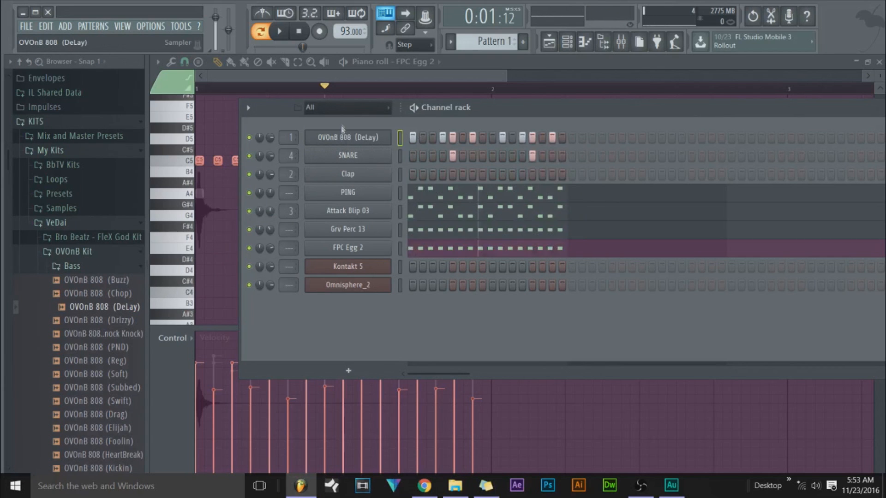
click(345, 137)
right_click(308, 383)
click(325, 409)
right_click(387, 326)
mouse_move(413, 378)
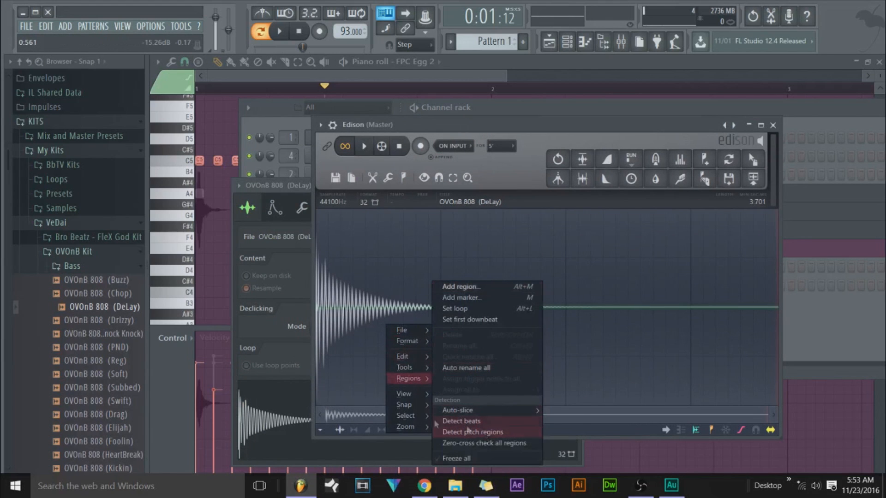
right_click(268, 382)
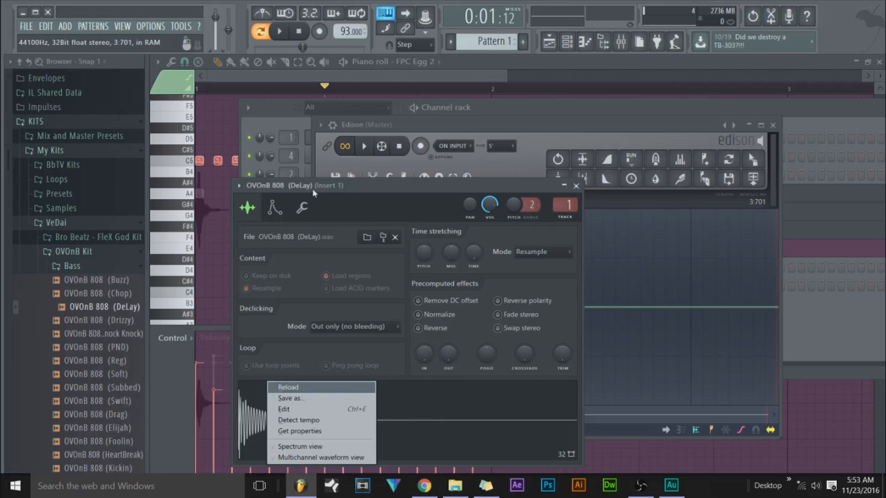
click(575, 186)
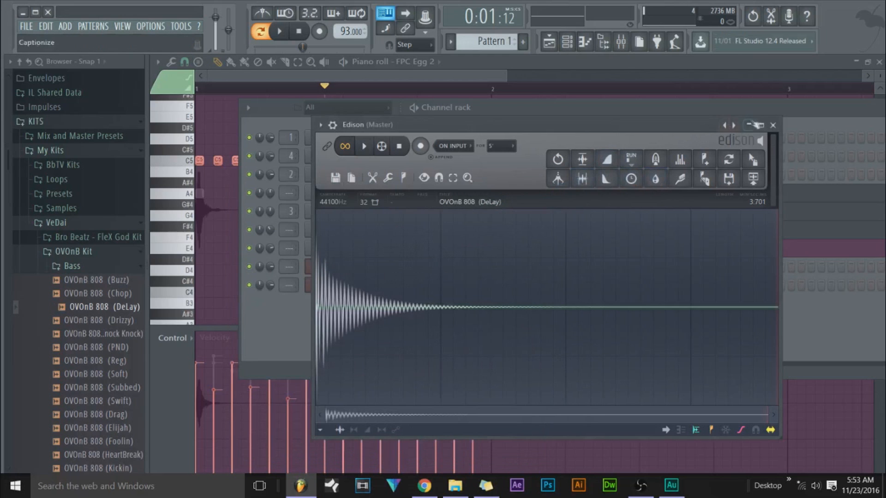
click(772, 125)
right_click(337, 144)
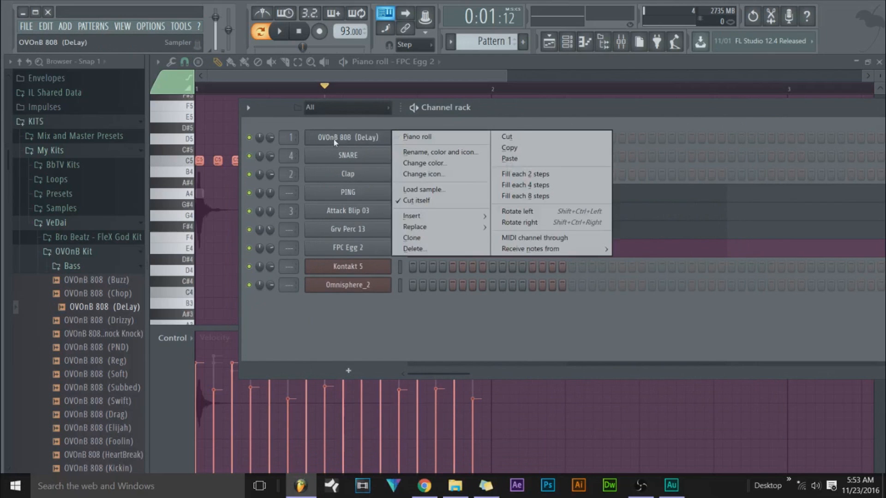
click(344, 123)
- Load the OVOnB 808 (DeLay) sample into Edison, detect its pitch regions to read the note, and close both windows
click(349, 143)
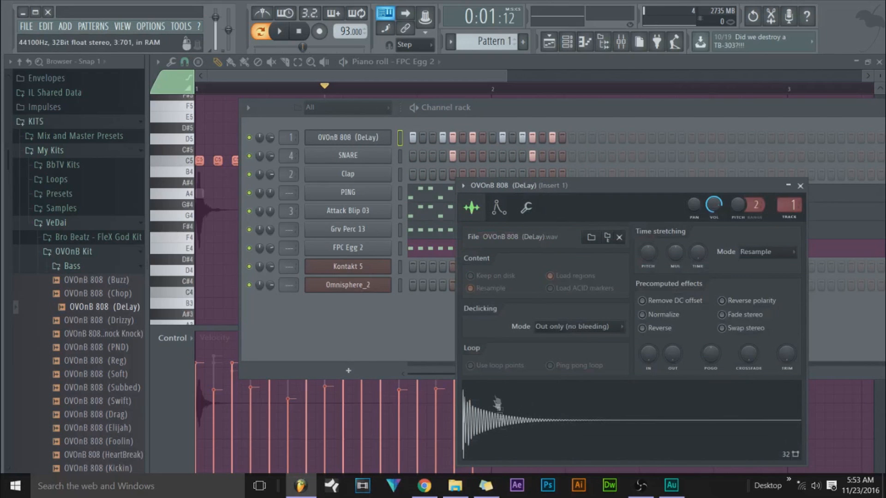
right_click(526, 383)
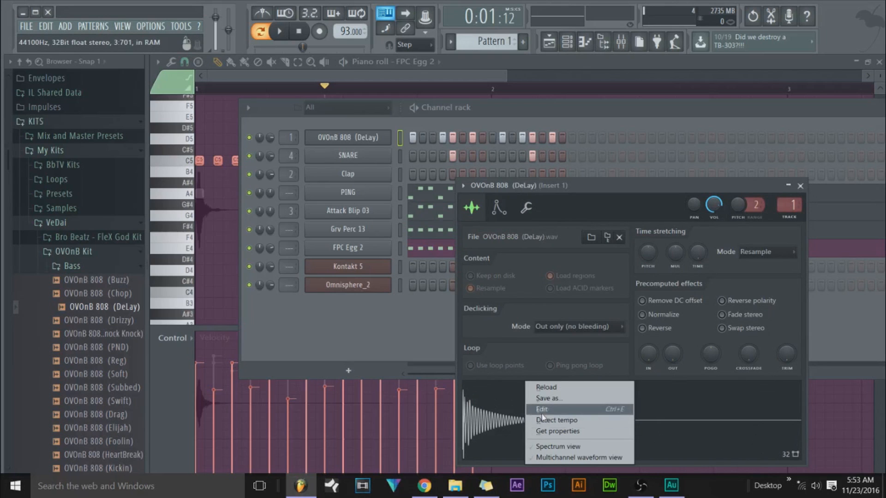
click(542, 409)
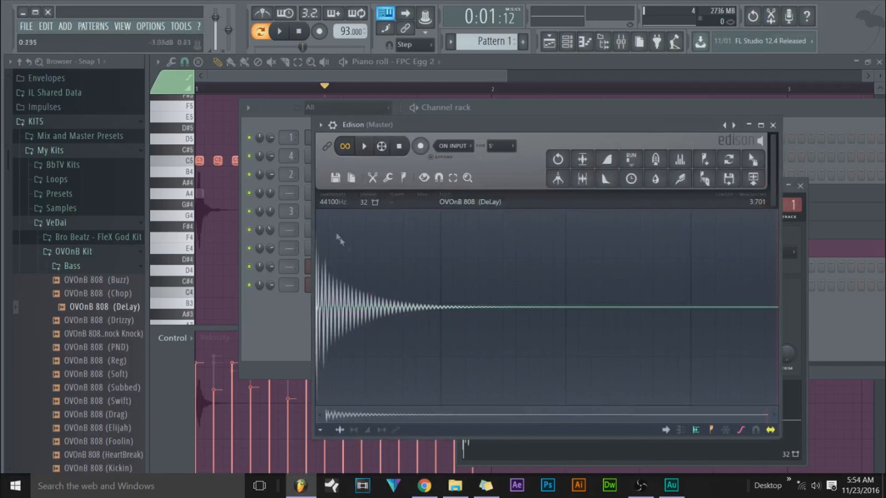
right_click(418, 270)
mouse_move(445, 326)
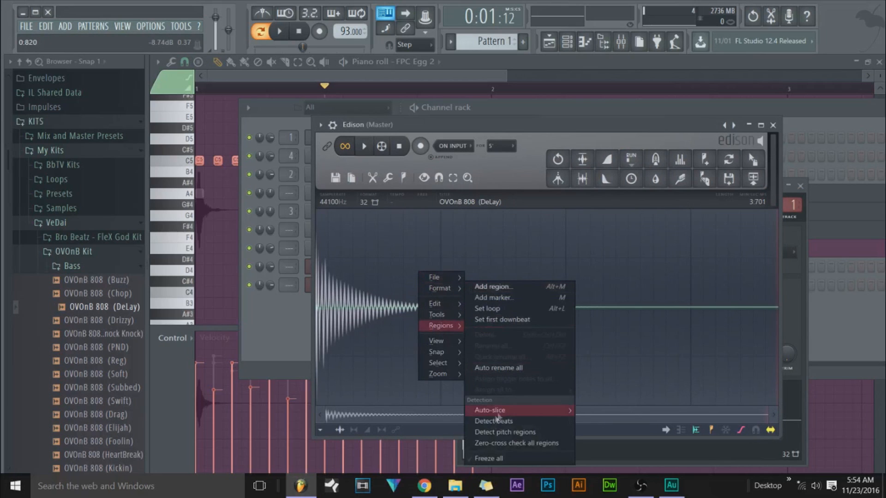
click(496, 432)
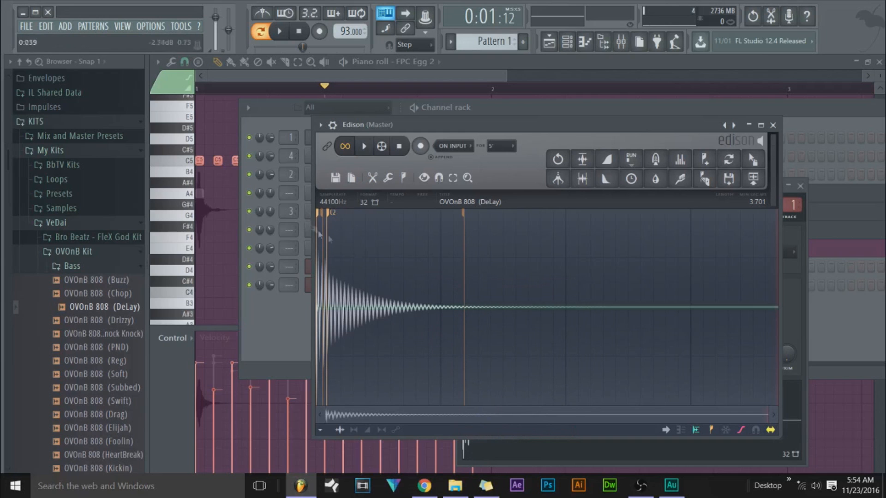
click(772, 125)
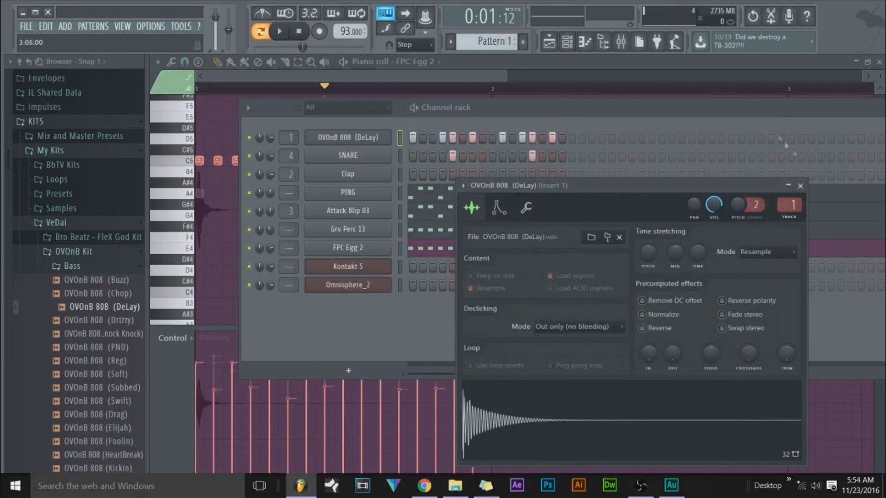
click(800, 186)
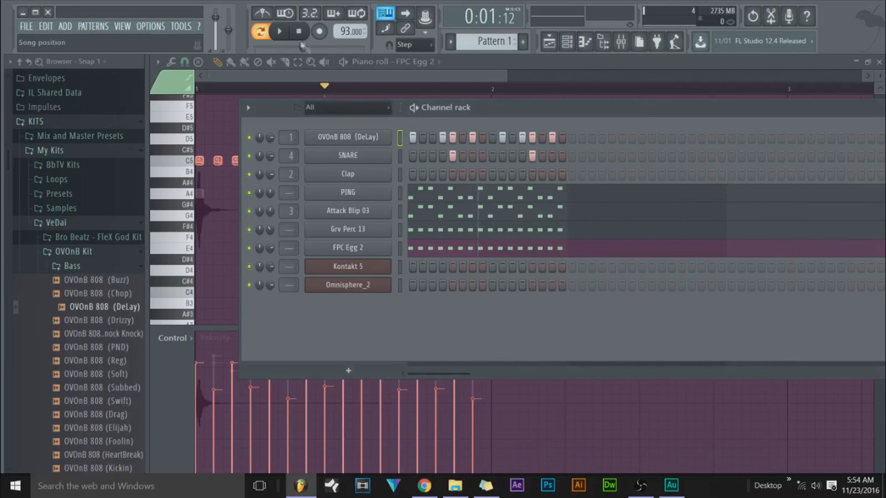
- Play the pattern from the start to audition it with the new 808, and stop playback
click(298, 31)
click(280, 32)
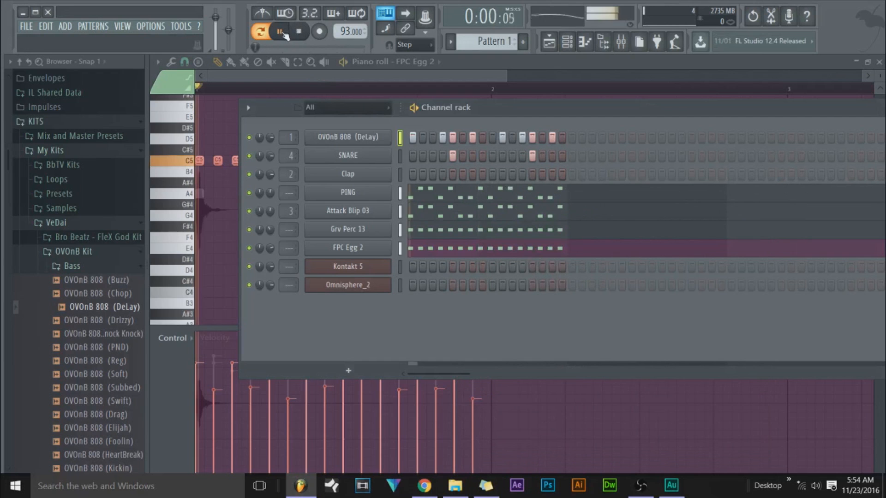
key(space)
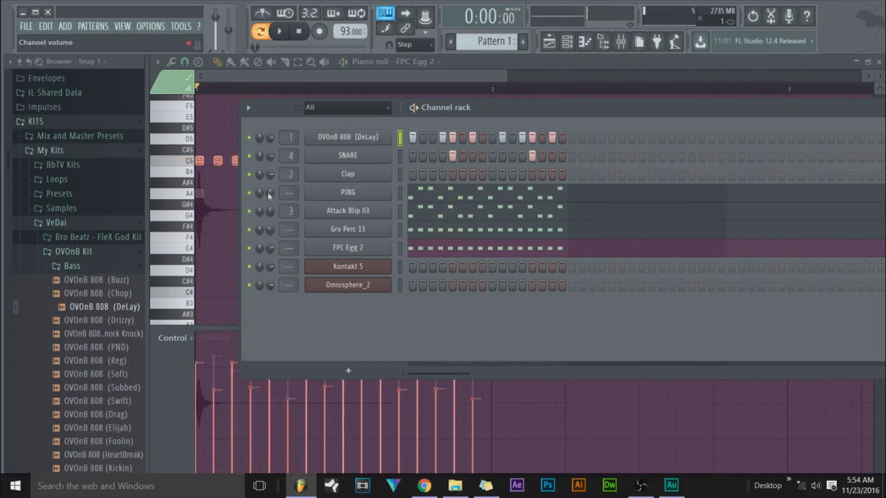
- Mute the PING channel, play the pattern, turn on Normalize for the OVOnB 808 (DeLay) sample, and stop playback
click(249, 192)
click(279, 31)
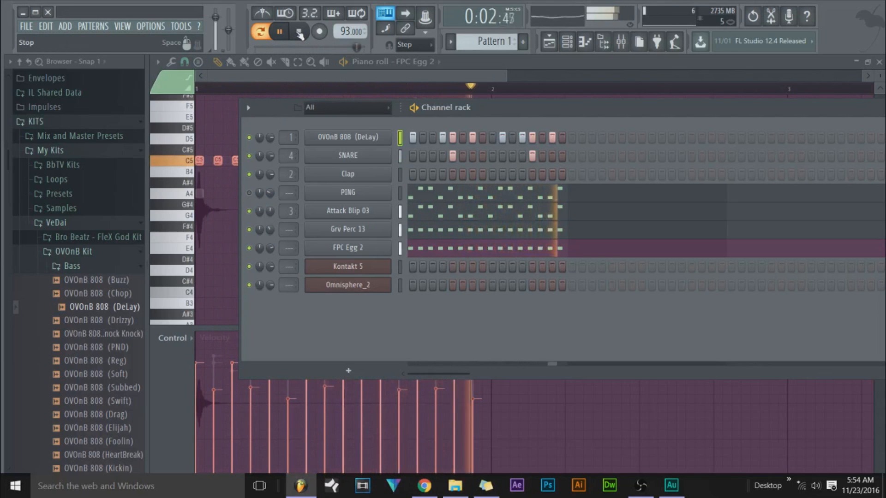
click(340, 137)
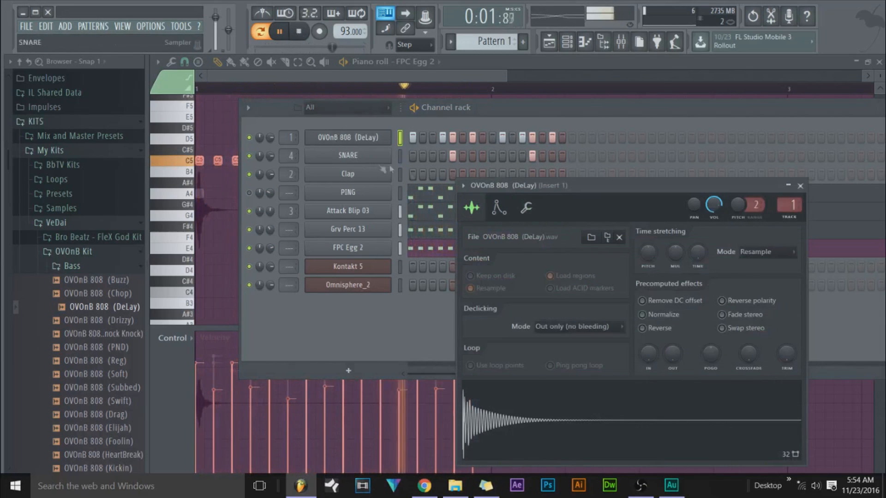
click(642, 314)
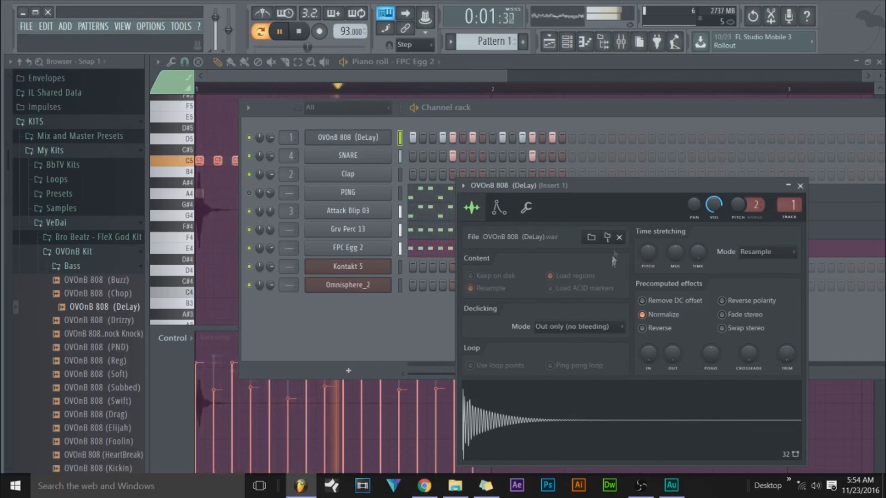
click(800, 185)
click(298, 32)
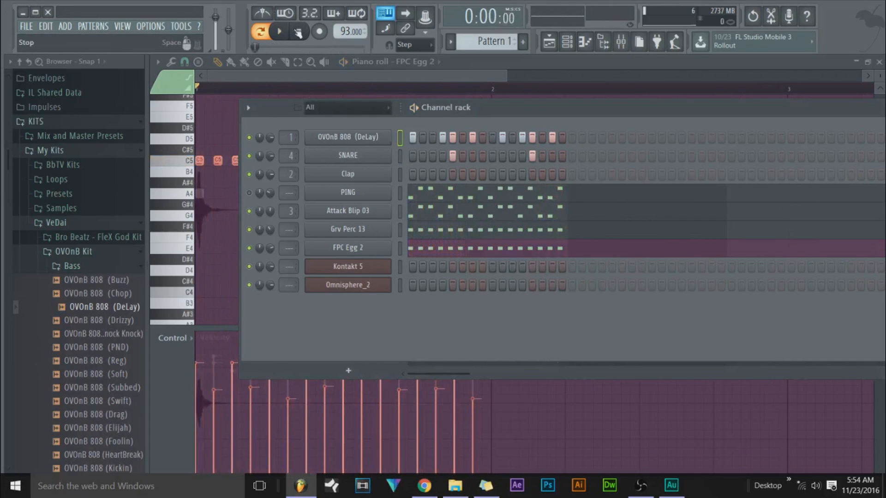
- Check the 808 channel's settings, open its notes in the piano roll, audition keys, and raise all note velocities to 100%
click(360, 138)
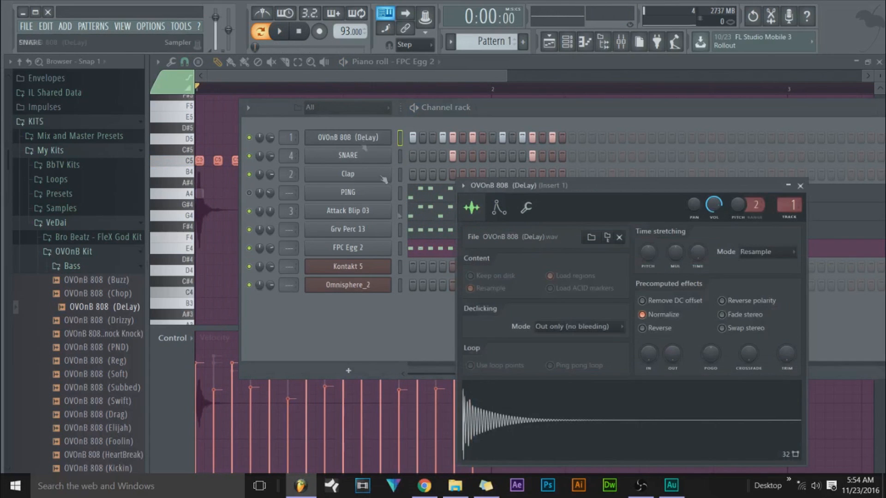
click(499, 208)
click(526, 207)
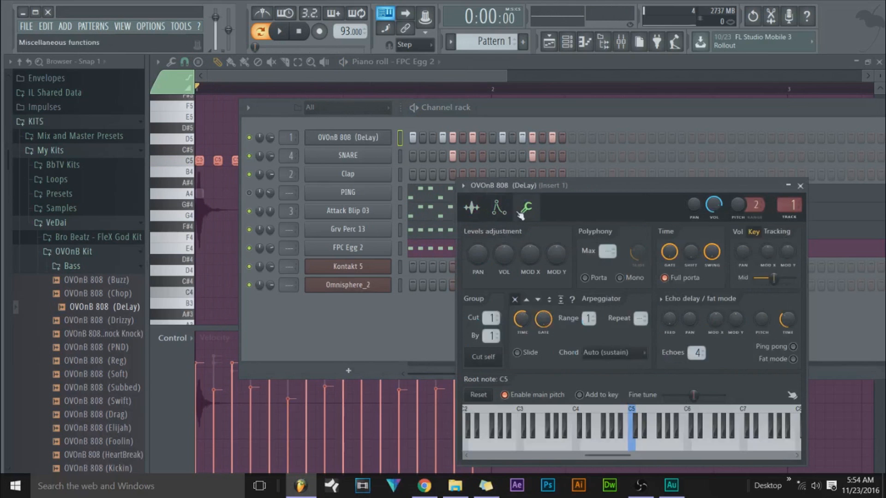
click(472, 207)
right_click(365, 143)
click(415, 137)
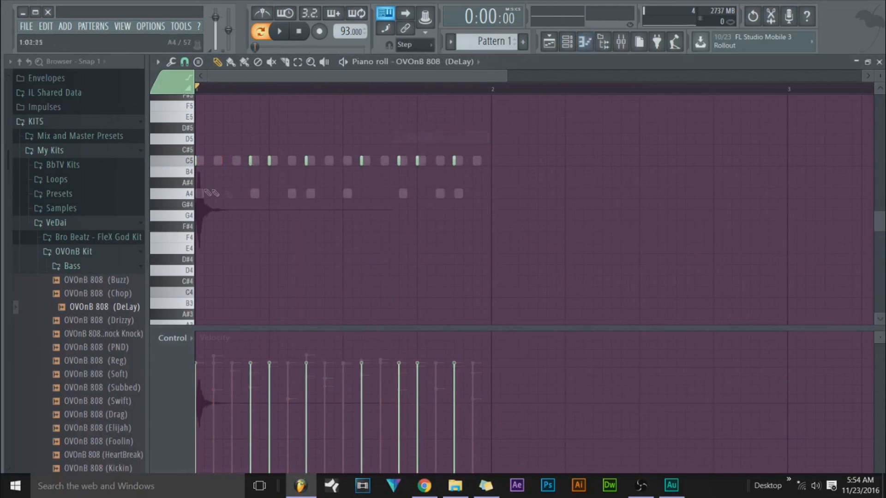
scroll(188, 172, up, 4)
click(187, 187)
click(183, 236)
click(185, 252)
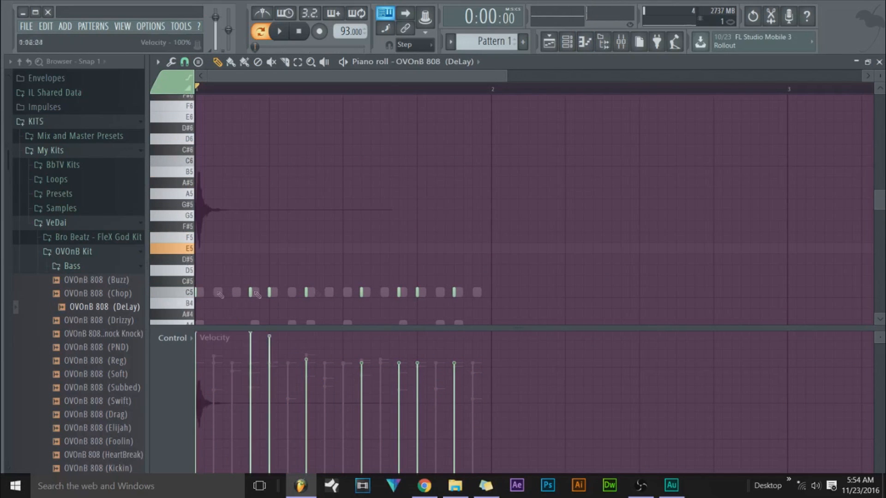
- Audition the pattern with the 808 note on the twelfth step removed, put the note back at C5, and stop playback
click(279, 31)
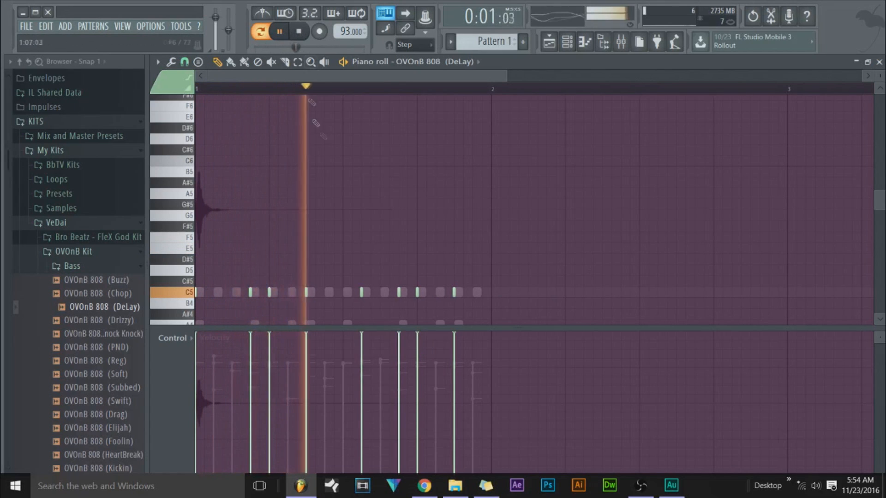
scroll(512, 234, down, 2)
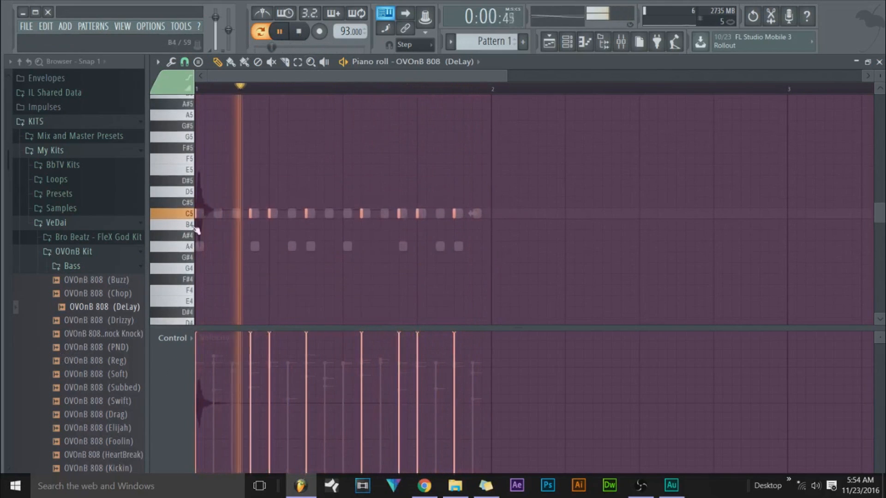
mouse_move(198, 212)
mouse_down()
mouse_move(200, 164)
mouse_move(198, 219)
mouse_up()
click(298, 38)
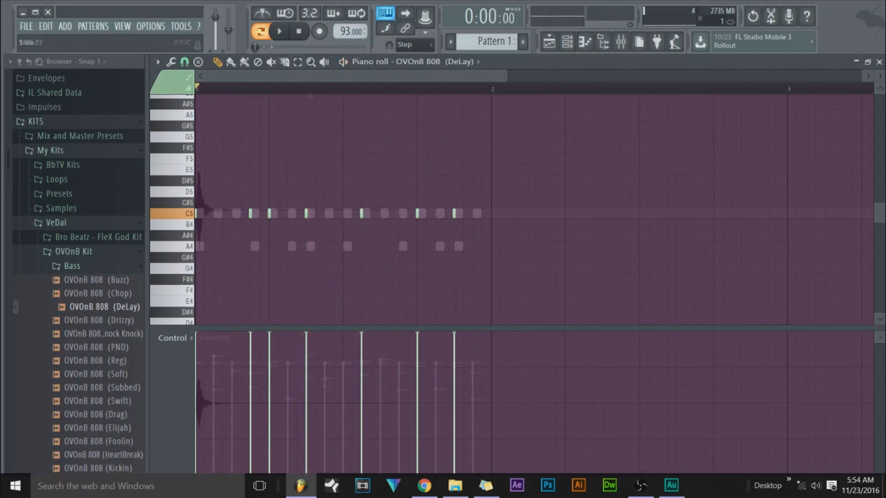
click(284, 31)
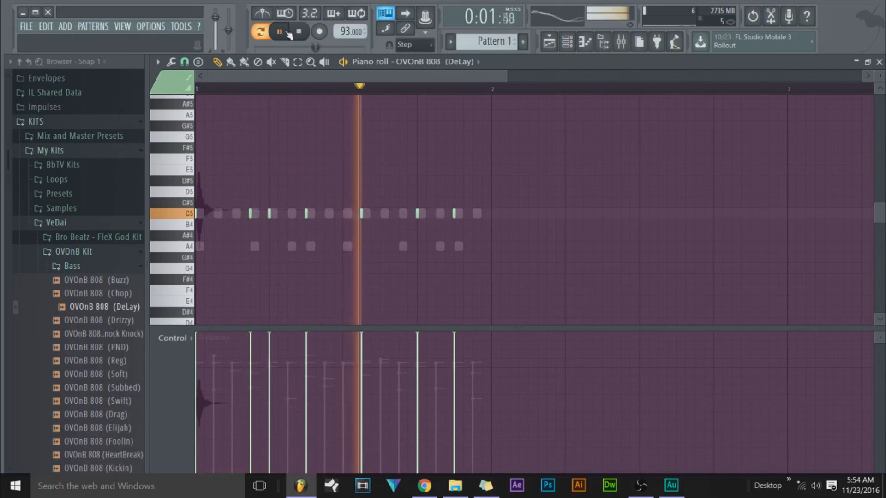
click(398, 213)
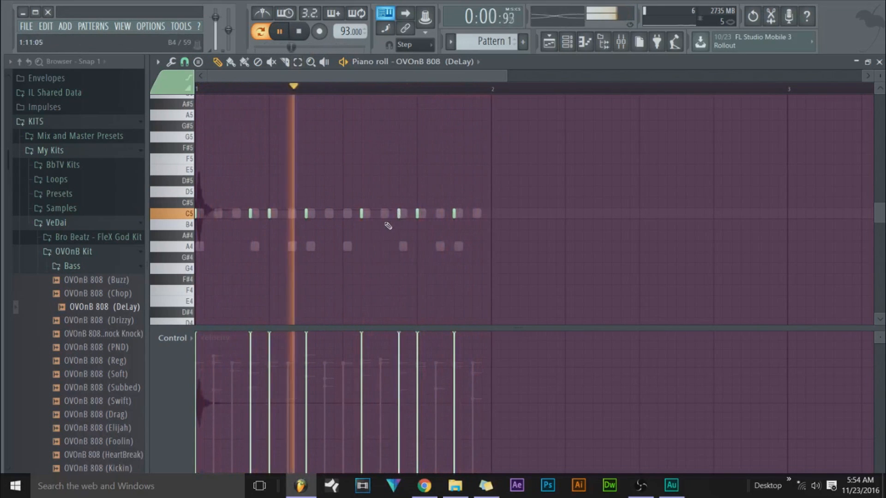
key(space)
- Select all channels from OVOnB 808 (DeLay) to Omnisphere_2 and route them to separate mixer tracks starting from track 1
click(567, 42)
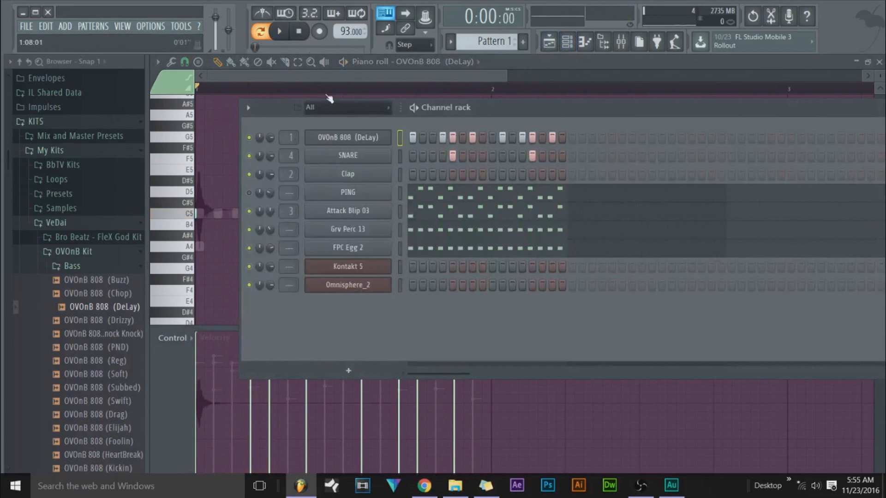
drag(400, 143, 401, 266)
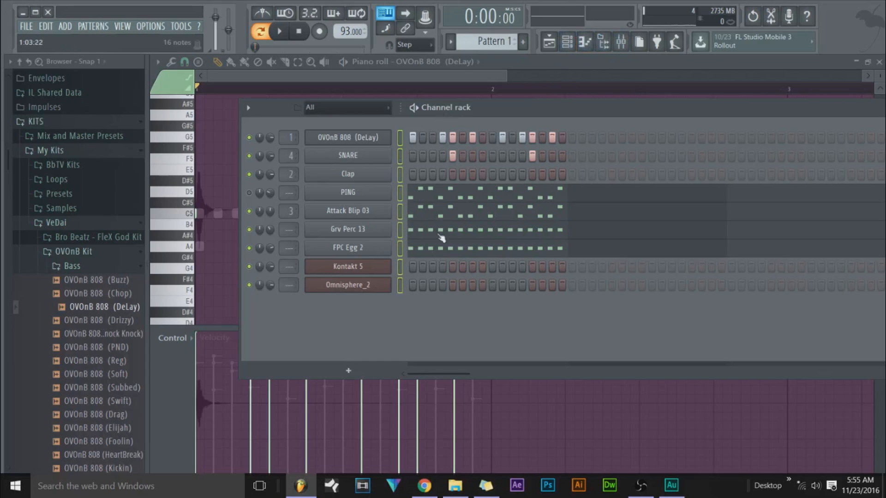
click(620, 41)
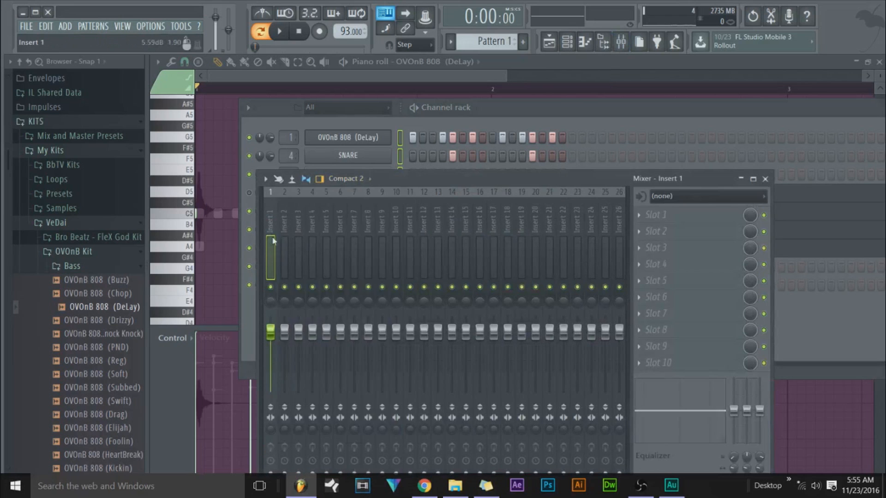
right_click(289, 237)
mouse_move(332, 282)
click(423, 293)
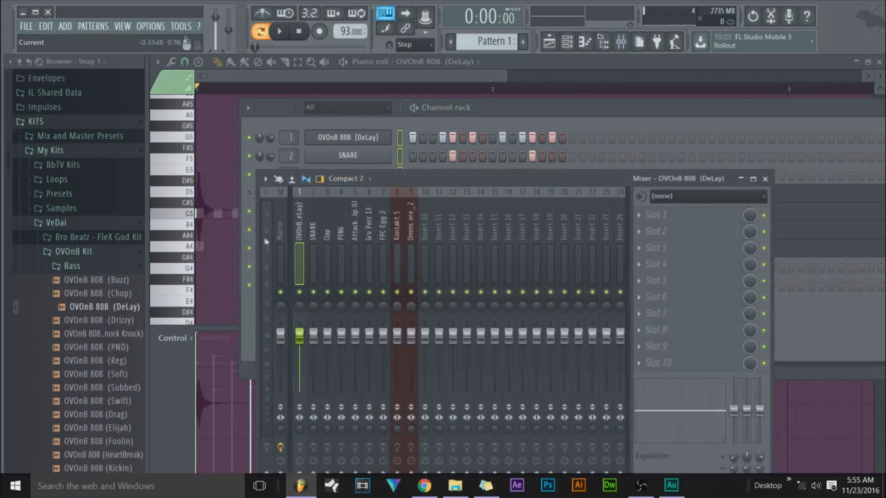
- During playback, equalize the 808's mixer track with the low band at -18.0 dB and the mid band at 3.0 dB around 158 Hz
drag(733, 410, 733, 419)
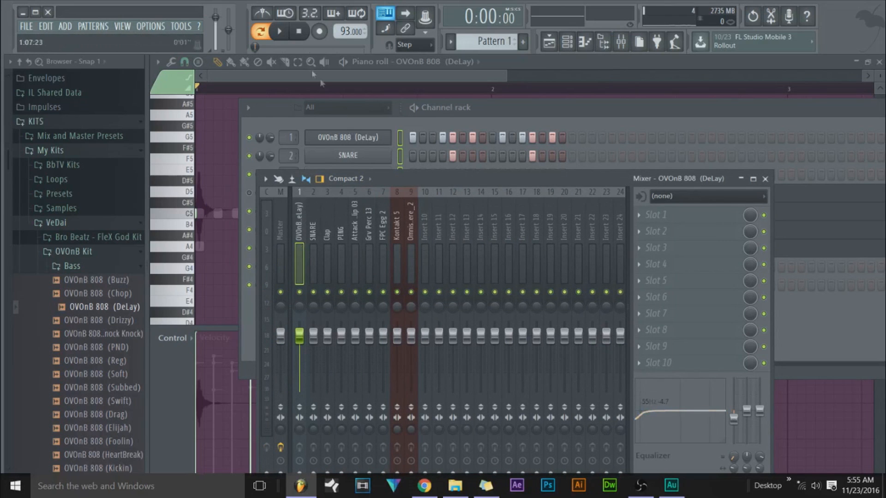
click(286, 37)
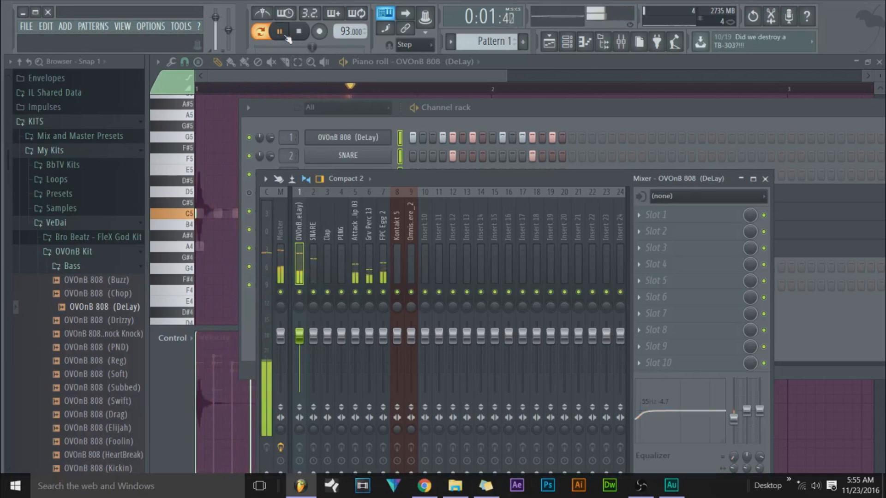
drag(641, 419, 635, 442)
drag(680, 411, 650, 405)
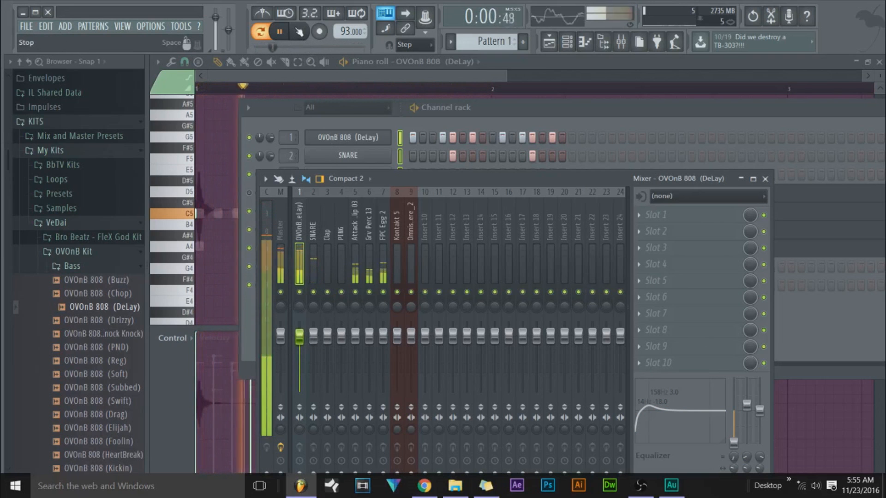
- Unmute the PING channel, turn down its volume, review its notes in the piano roll, and stop playback
click(450, 107)
drag(270, 193, 270, 221)
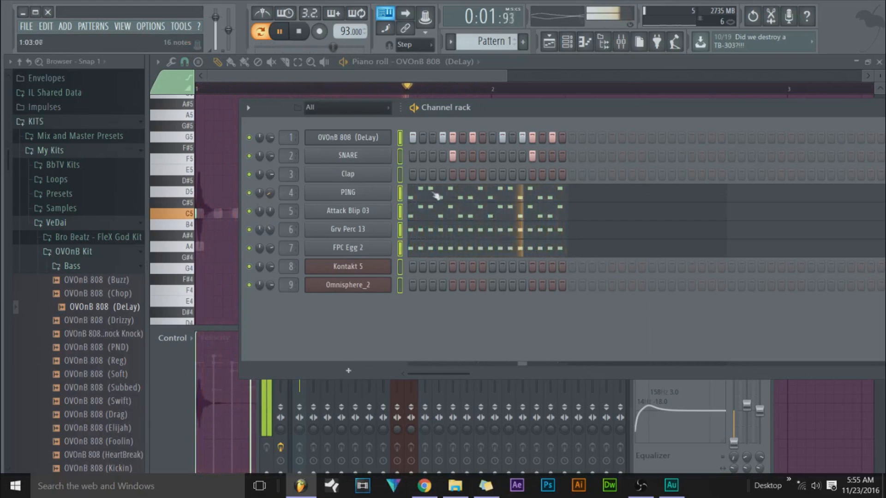
click(440, 194)
key(ctrl+a)
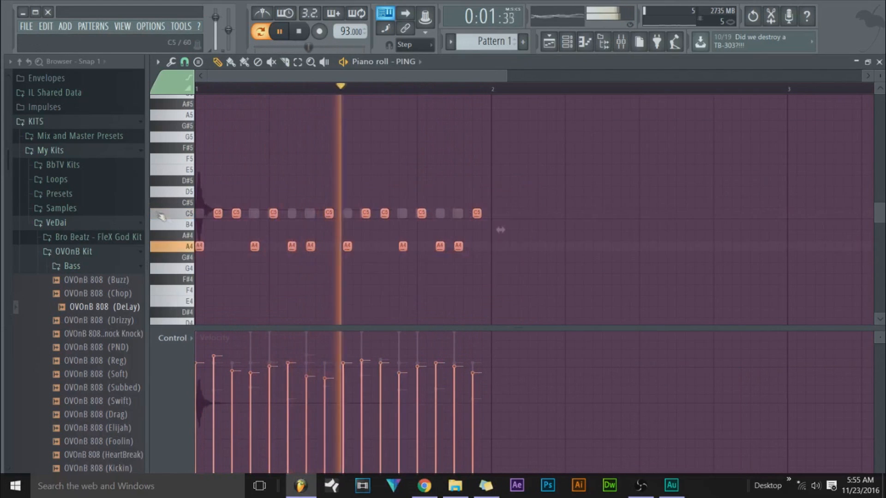
drag(218, 213, 222, 171)
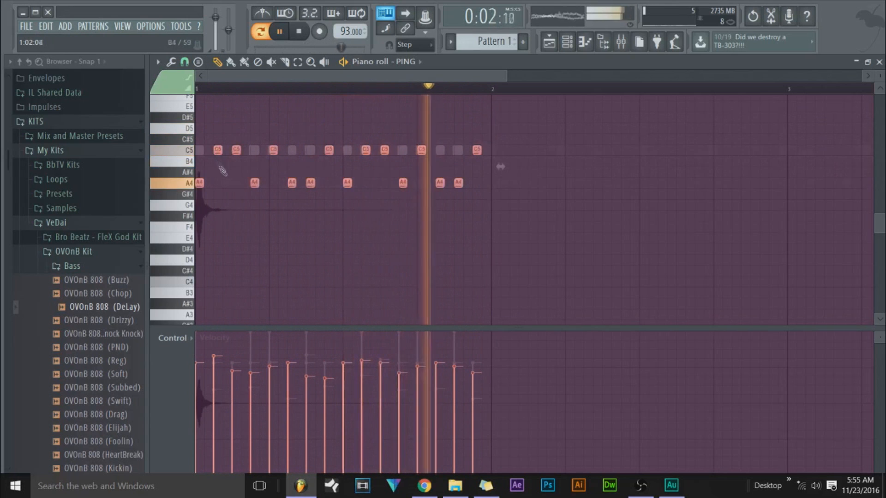
click(567, 42)
key(space)
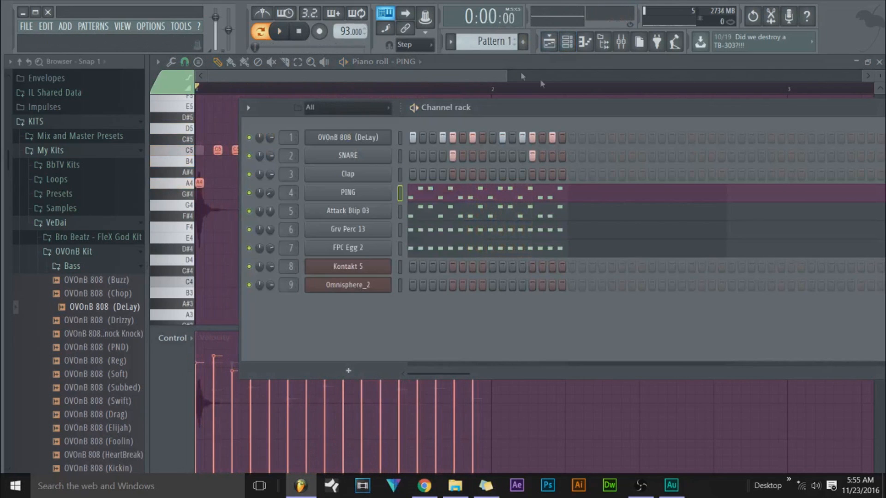
- Place four consecutive Pattern 1 clips on Track 4 of the playlist across bars 1 to 4, keeping the track enabled
click(548, 41)
click(225, 161)
drag(338, 185, 329, 185)
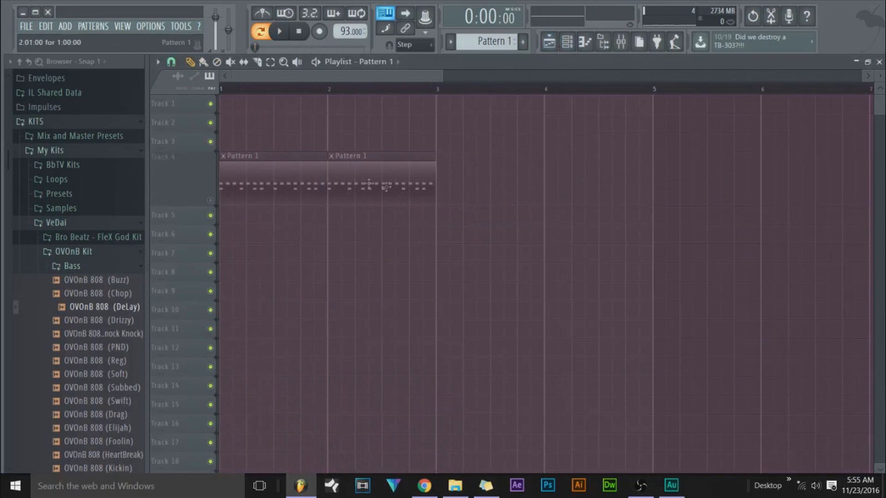
click(210, 200)
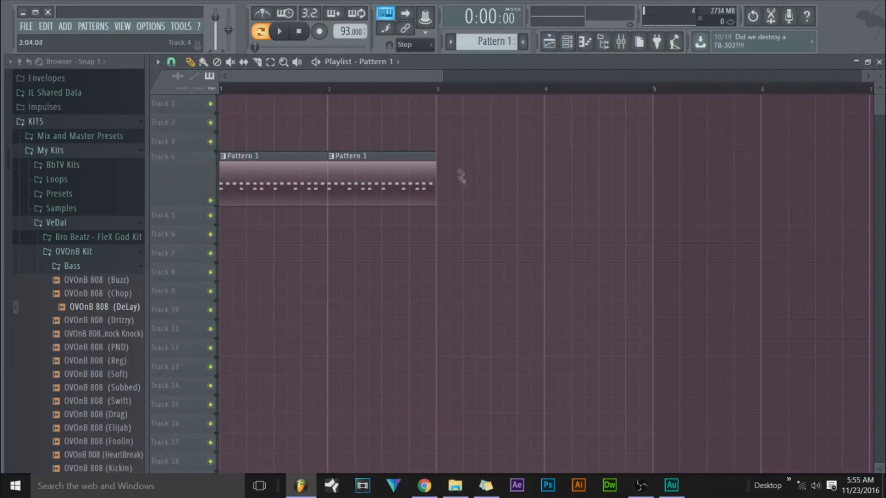
click(461, 157)
drag(559, 191, 544, 192)
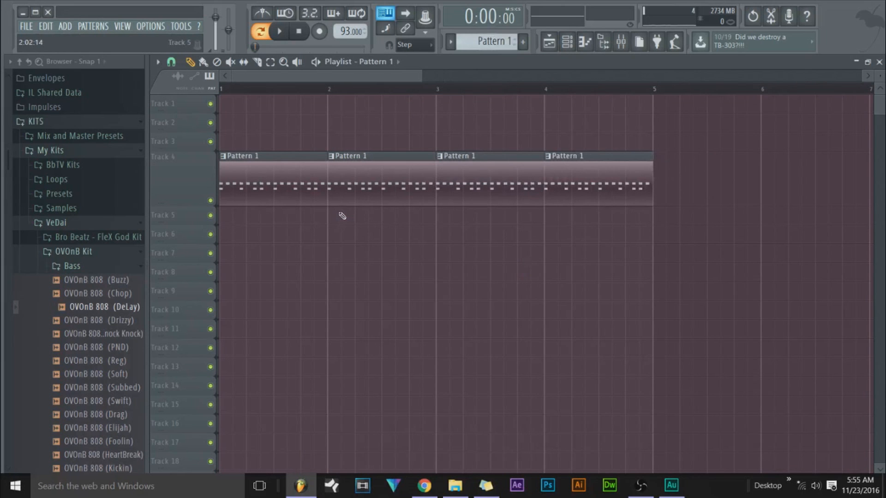
- Open the Kontakt 5 and Omnisphere_2 instruments in turn to examine their loaded sounds, and close them
click(567, 42)
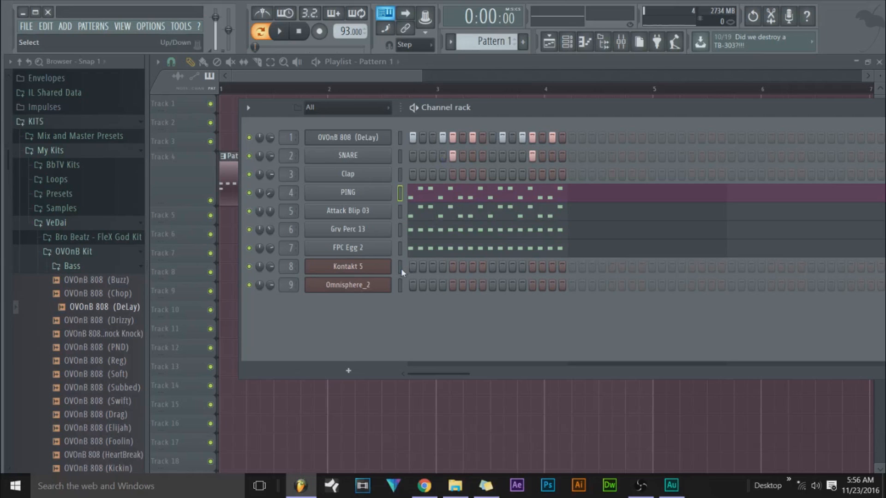
click(387, 270)
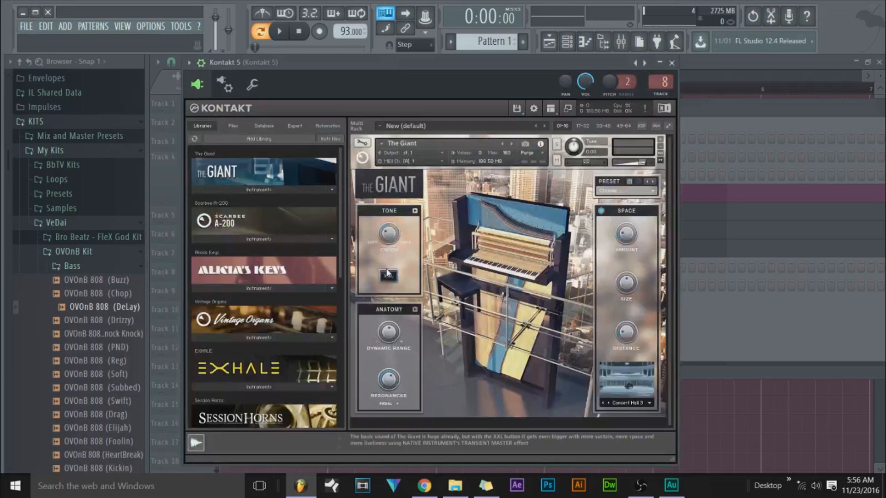
click(671, 63)
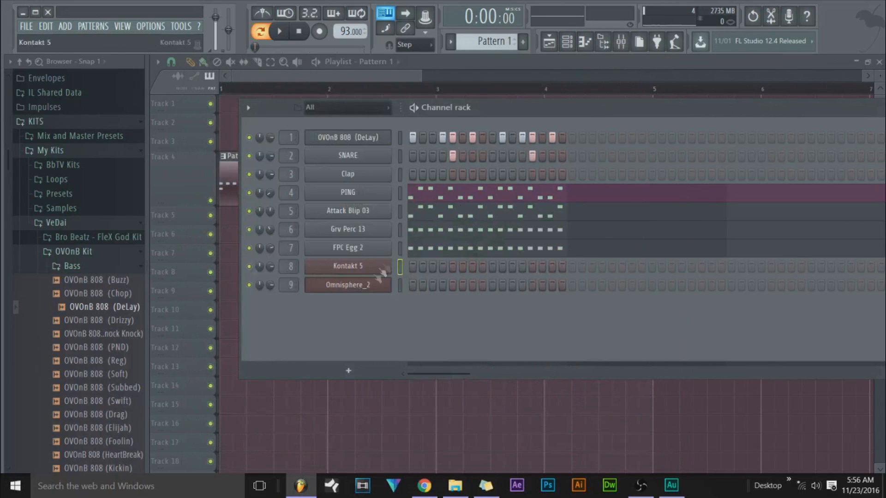
click(369, 294)
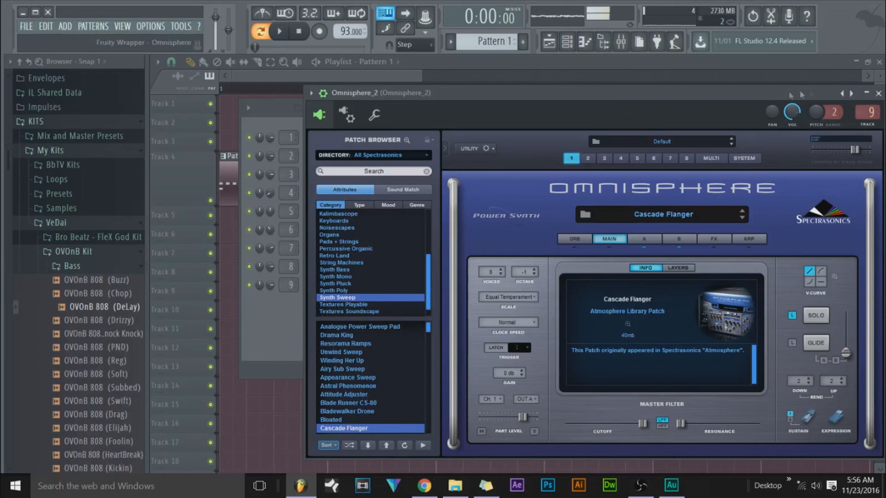
click(878, 93)
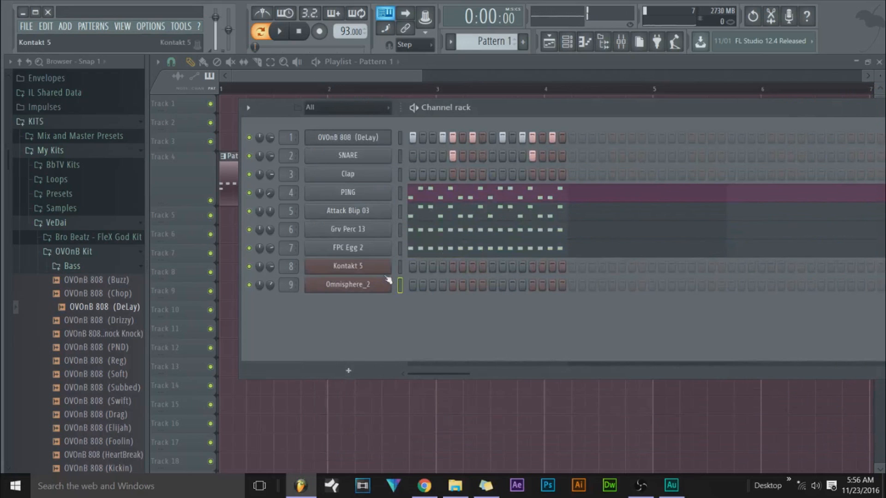
- Add the A Minor scale from the FleX God Kit's Musical Scales folder to the channel rack as a new channel
click(139, 238)
click(129, 252)
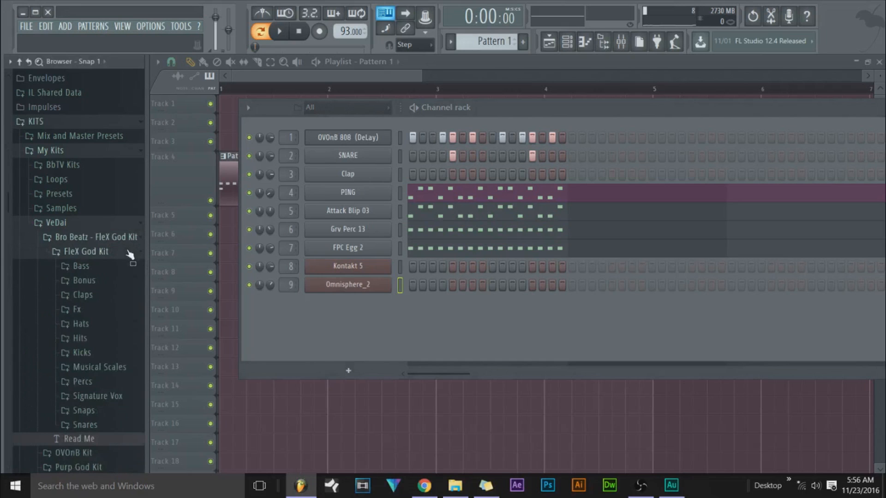
click(126, 367)
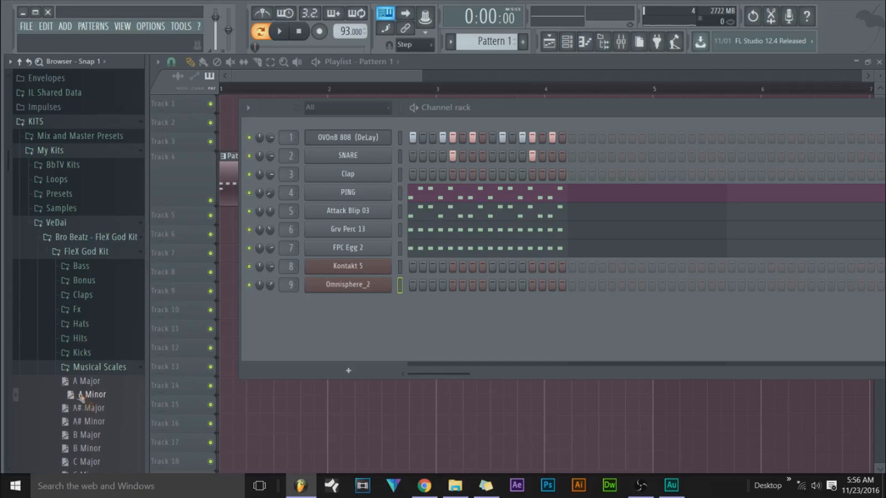
drag(68, 395, 350, 323)
click(540, 297)
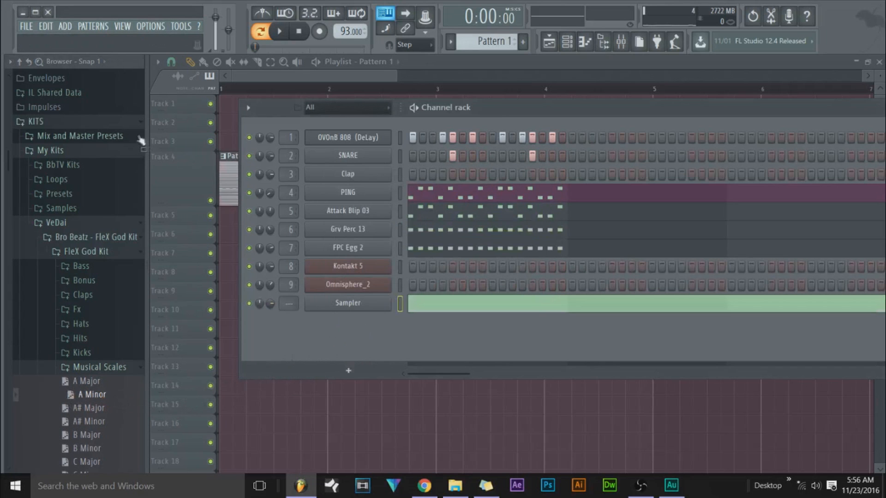
- Review the A Minor scale notes in the Sampler channel's piano roll and collapse the Bro Beatz - FleX God Kit folder
click(468, 307)
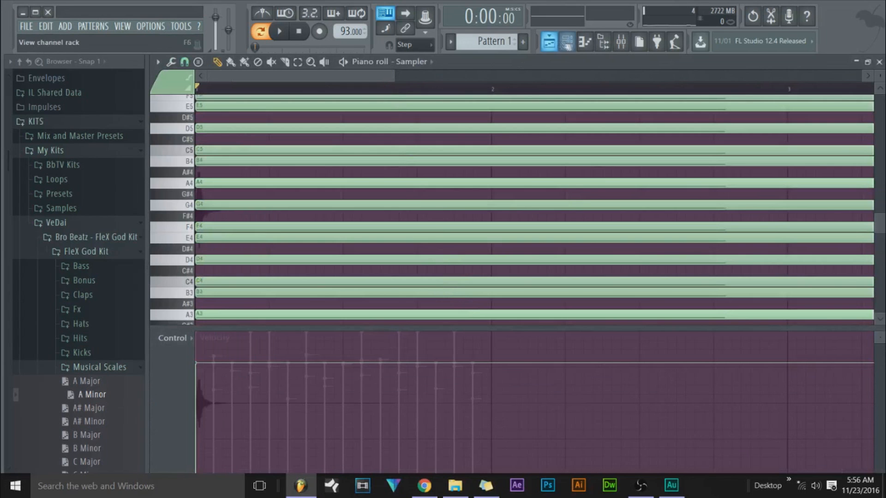
click(567, 41)
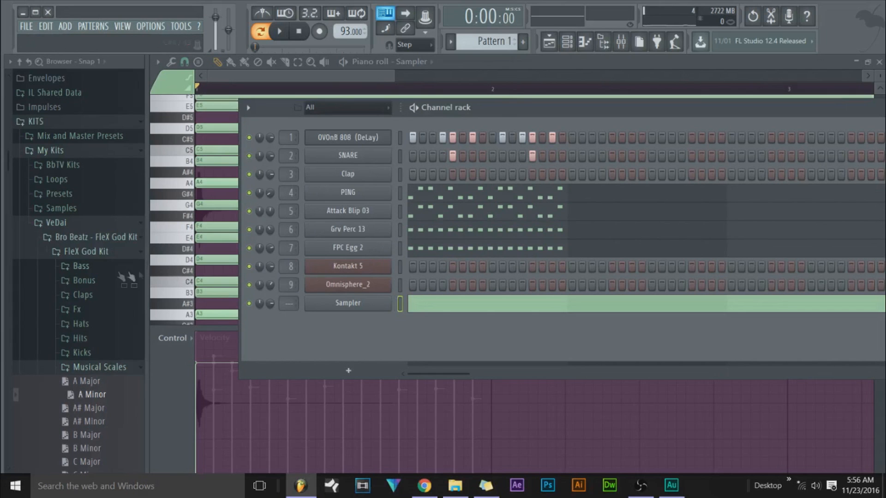
click(98, 238)
- Examine the A Minor ghost notes in Kontakt 5's piano roll across the whole scale length, and check the instrument loaded in Kontakt 5
right_click(383, 268)
click(383, 270)
drag(393, 74, 718, 74)
click(567, 42)
right_click(376, 267)
click(401, 270)
click(568, 42)
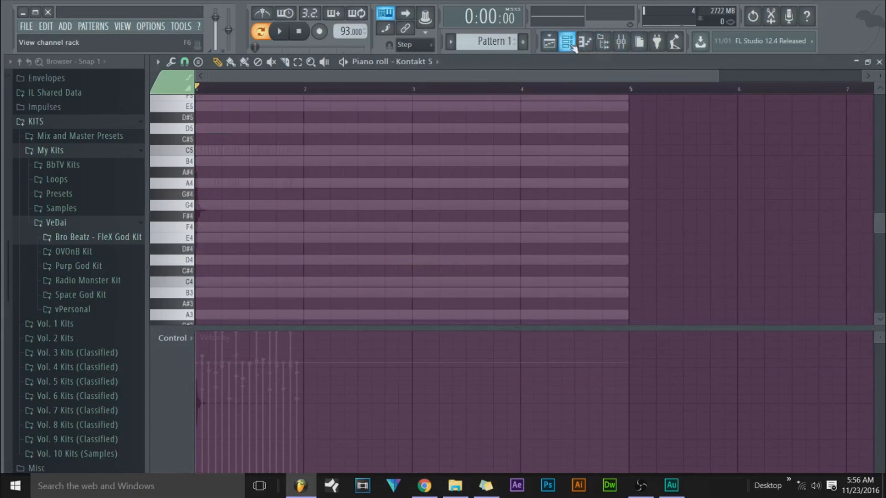
click(341, 267)
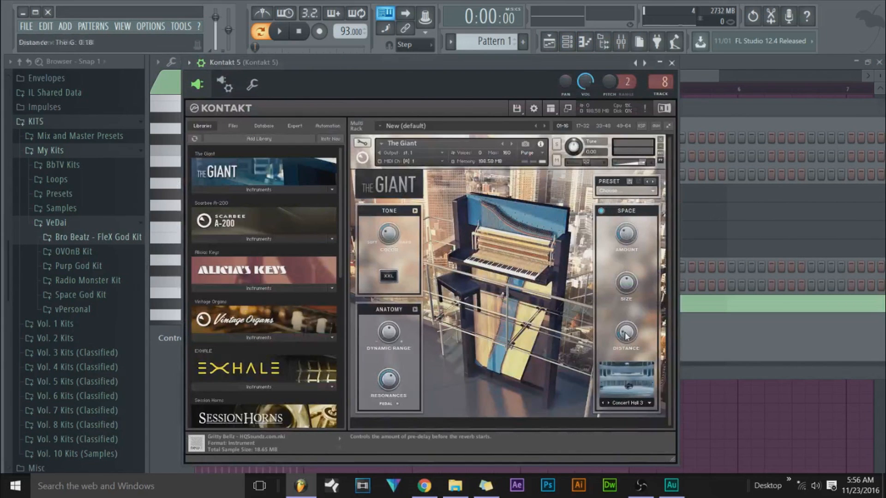
click(671, 63)
- Switch to Pattern 2 and open Kontakt 5's piano roll there, zoomed in on the first four bars
right_click(376, 272)
click(376, 270)
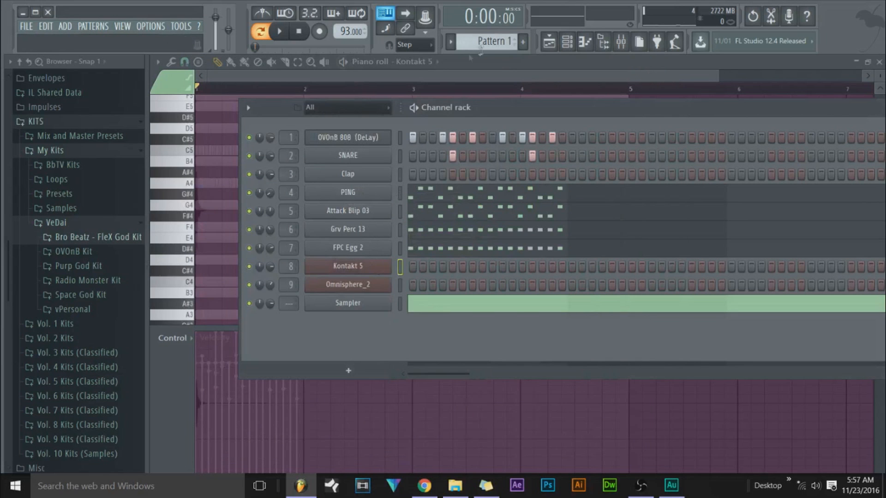
scroll(494, 49, up, 1)
right_click(377, 270)
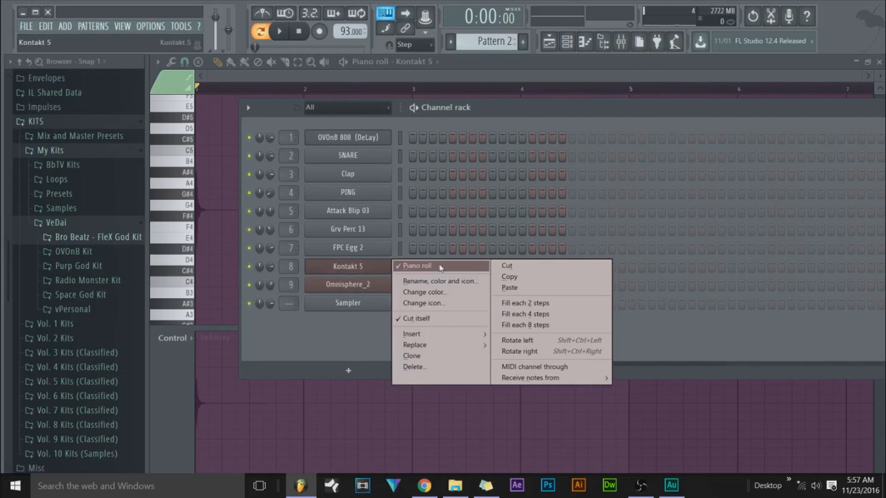
click(433, 266)
right_click(358, 269)
click(424, 267)
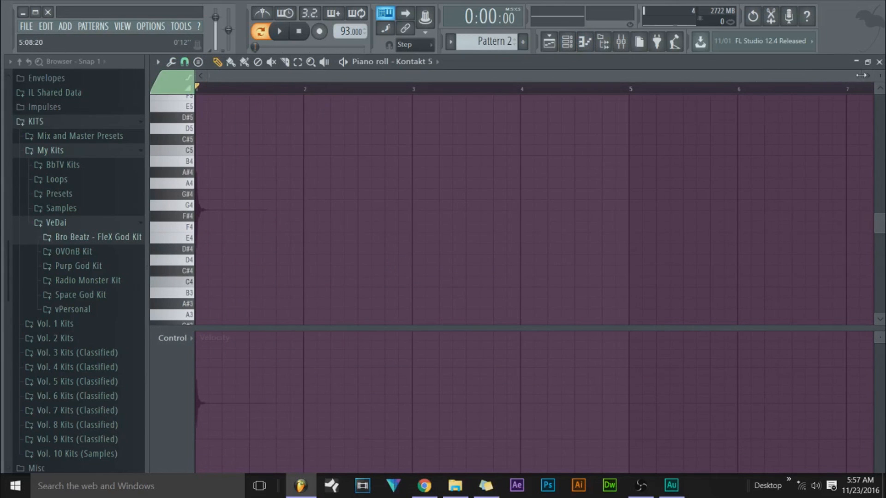
drag(860, 75, 672, 111)
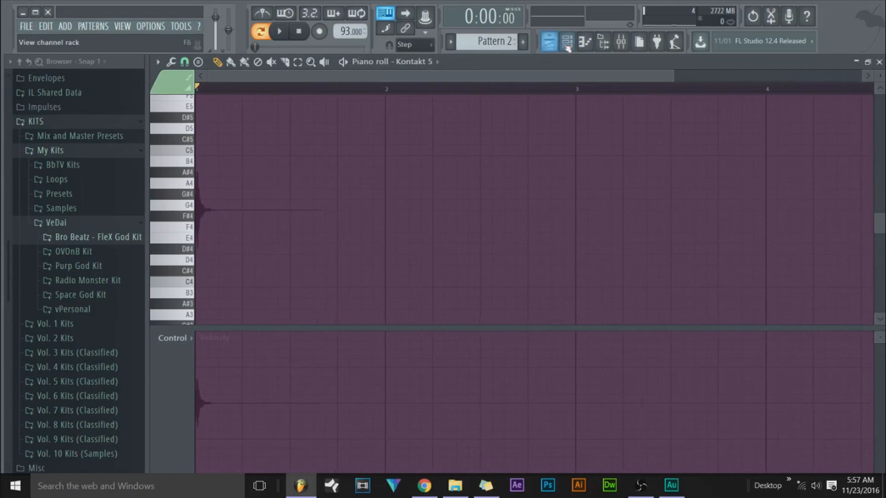
- Cut the A Minor scale notes from the Sampler channel in Pattern 1 and paste them into the same channel in Pattern 2
click(567, 44)
scroll(511, 41, up, 1)
right_click(362, 305)
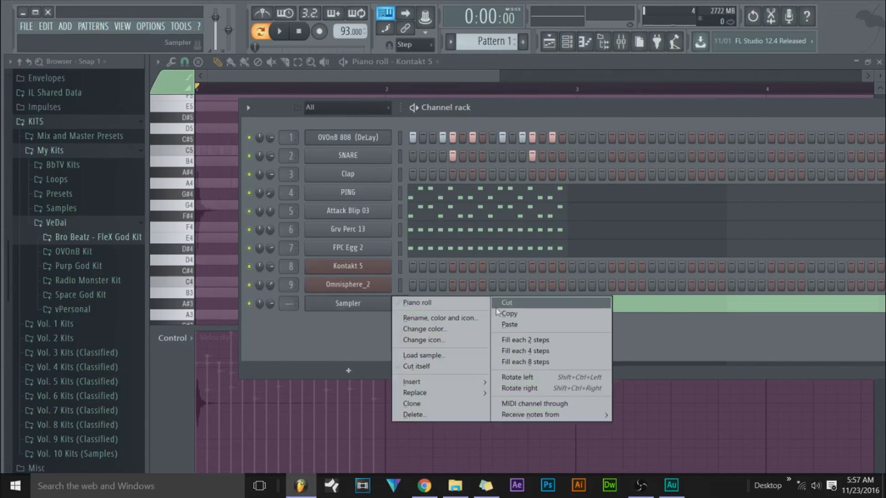
click(506, 303)
scroll(479, 41, down, 1)
right_click(363, 307)
click(519, 325)
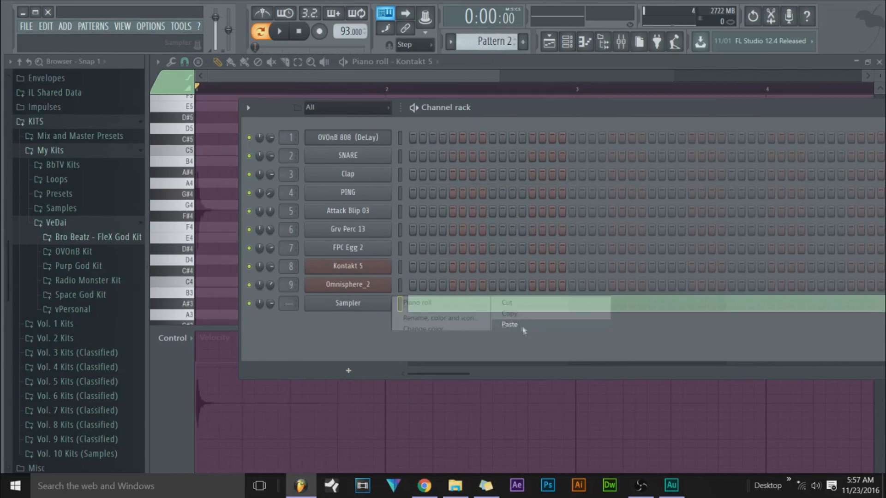
- Check the A Minor ghost notes in Kontakt 5's piano roll for Pattern 2
right_click(351, 253)
right_click(385, 272)
click(363, 271)
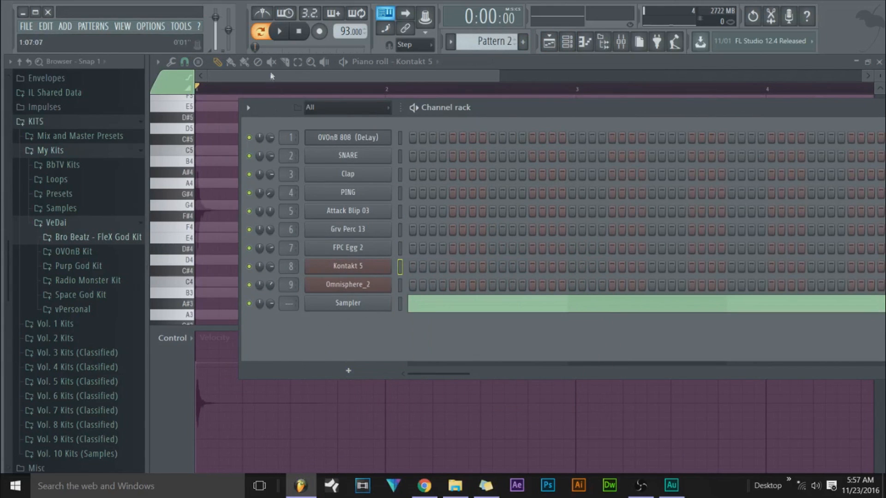
right_click(357, 269)
click(411, 268)
right_click(381, 270)
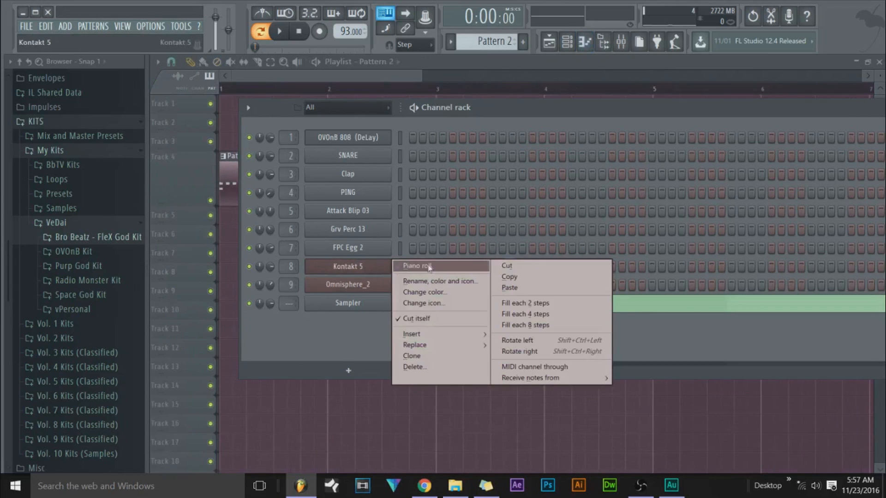
click(428, 266)
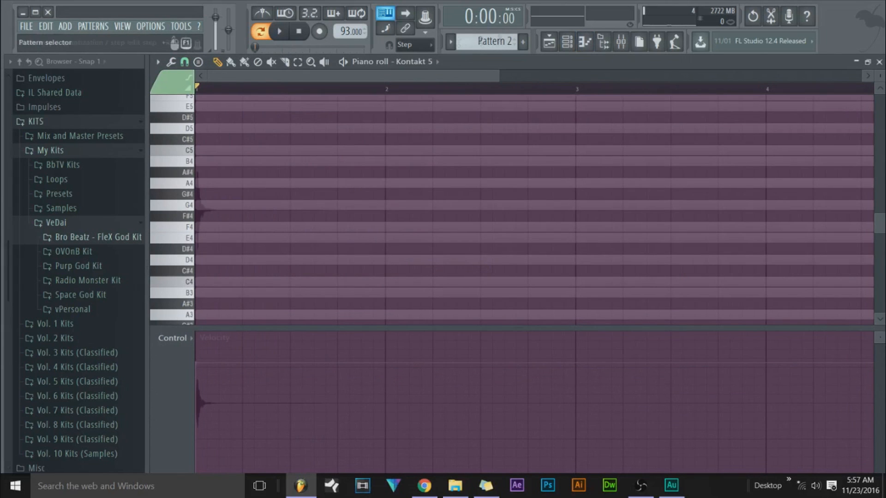
- Place a Pattern 2 clip on Track 1 of the playlist, starting at bar 1, and return to the channel rack
click(567, 42)
click(549, 41)
click(324, 105)
drag(324, 107, 216, 107)
click(574, 46)
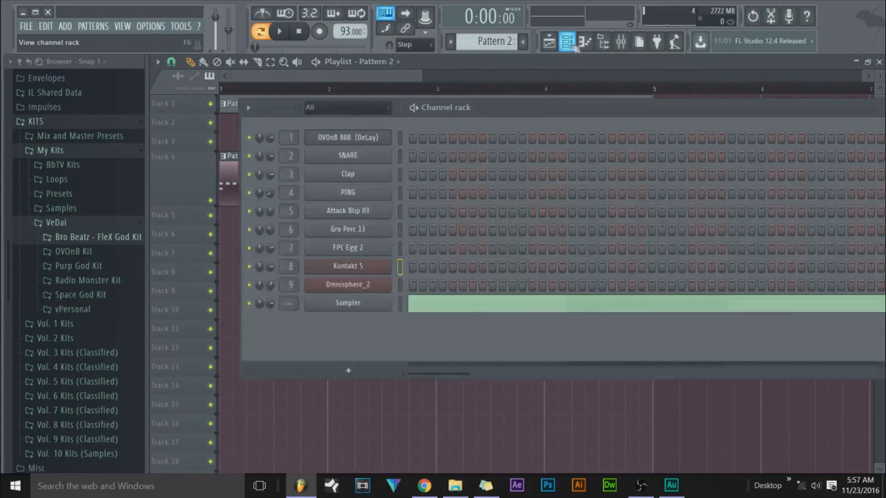
- Listen briefly to the arrangement and reopen Kontakt 5's piano roll before stopping playback
key(space)
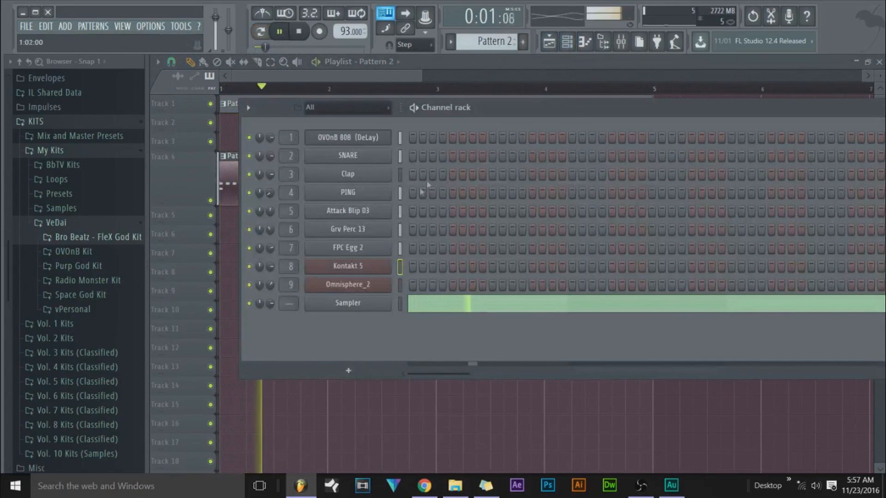
right_click(387, 263)
click(399, 264)
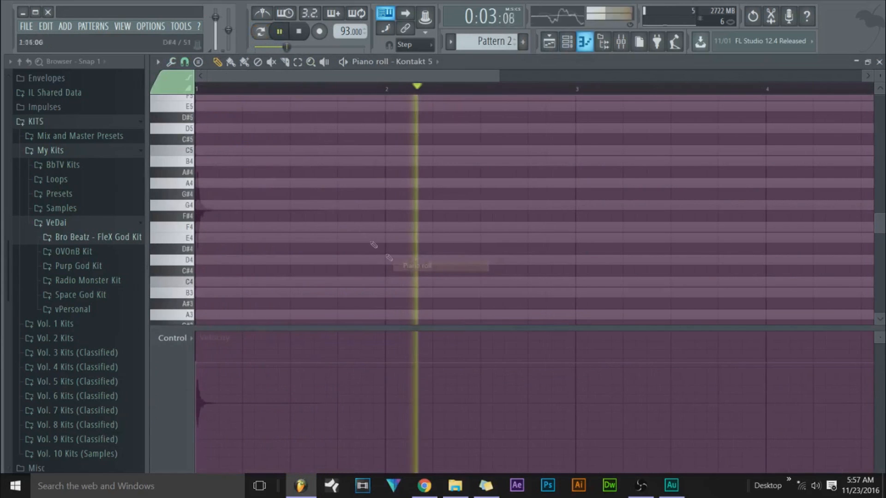
key(space)
- Audition several A minor keys between B4 and A5 on Kontakt 5's piano roll keyboard
scroll(194, 207, up, 3)
click(190, 261)
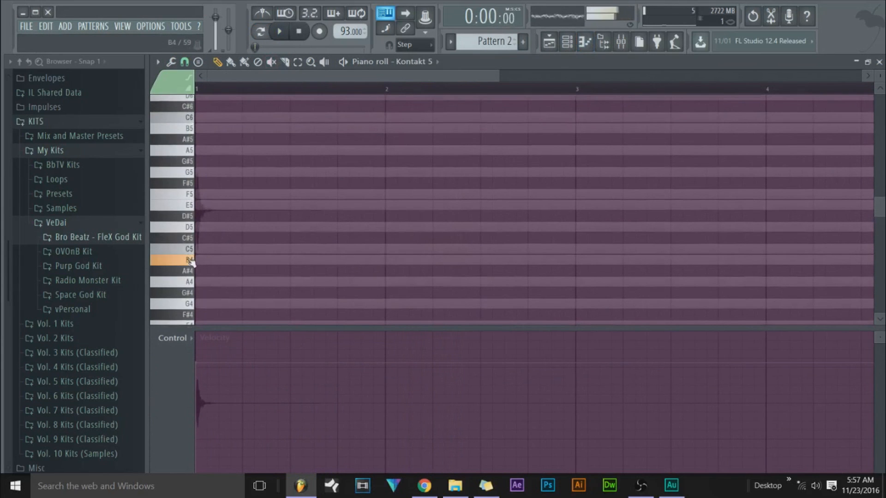
click(191, 249)
click(193, 213)
click(193, 227)
click(193, 263)
scroll(214, 259, up, 2)
click(185, 209)
click(188, 227)
click(189, 218)
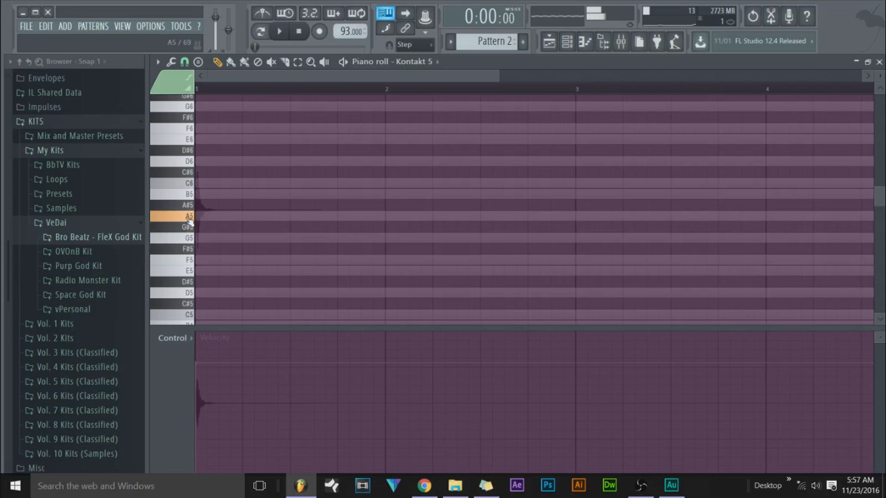
- Stamp a Major 7th chord of F5, A5, C6 and E6 at bar 1, extending past the start of bar 2
click(199, 61)
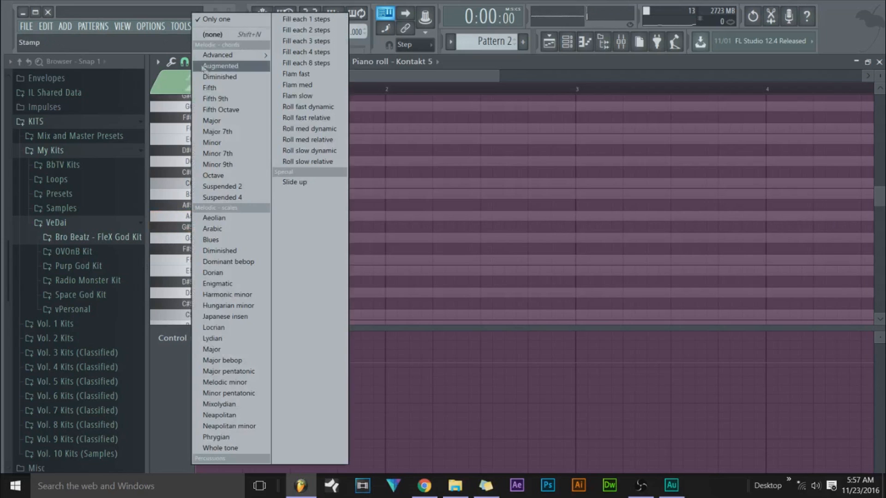
click(246, 134)
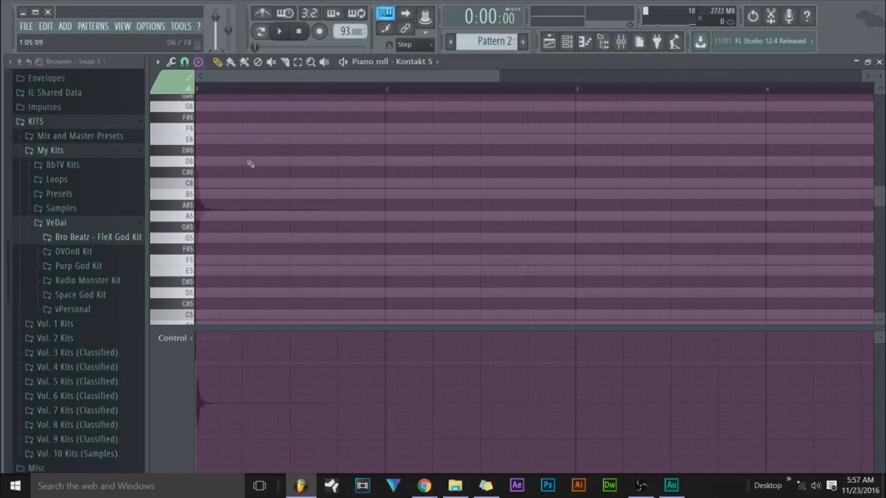
click(211, 272)
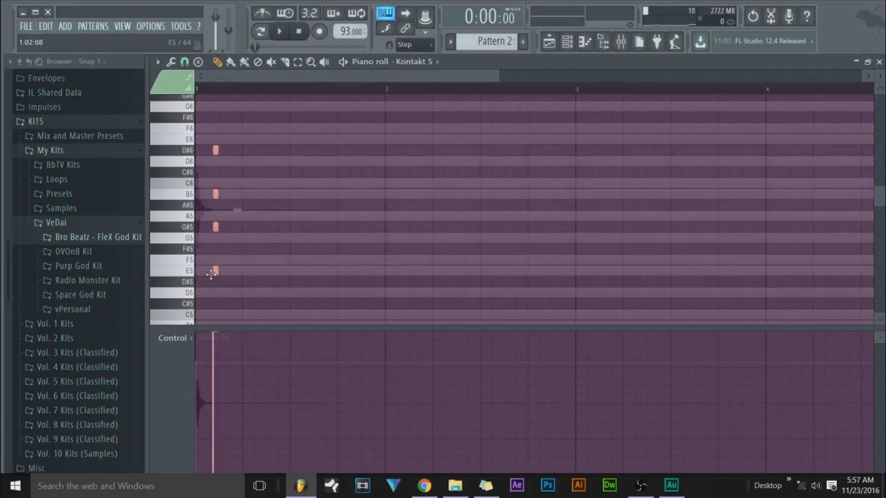
mouse_move(211, 272)
mouse_down()
mouse_move(255, 260)
mouse_move(182, 262)
mouse_move(180, 271)
mouse_move(180, 260)
mouse_move(437, 261)
mouse_up()
- Extend the F5 chord to a length of 1:11:00 while the song plays, and stop playback
click(279, 38)
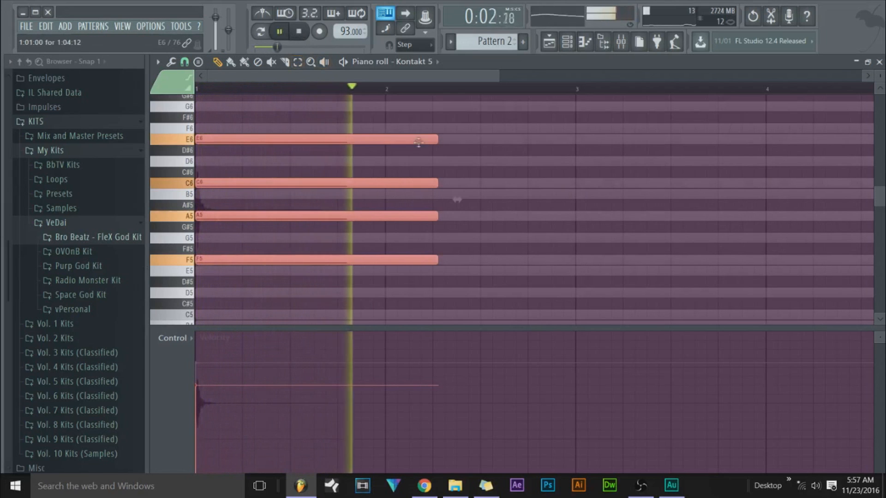
drag(436, 139, 515, 139)
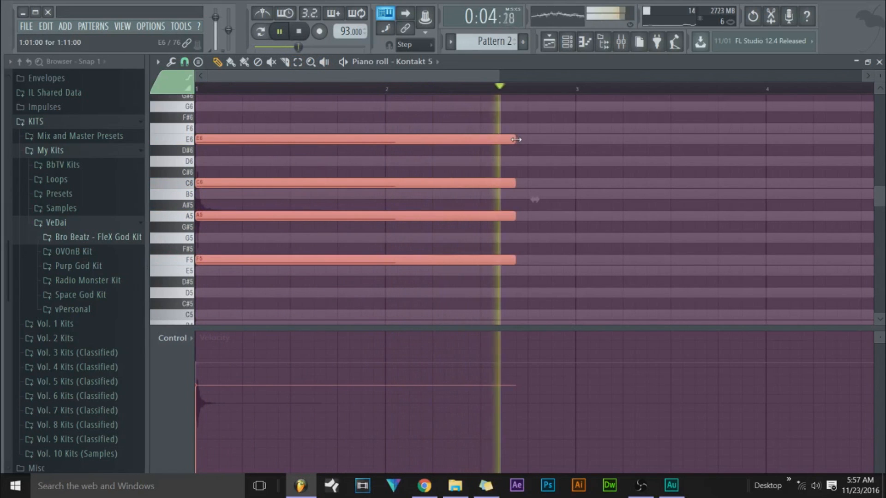
key(space)
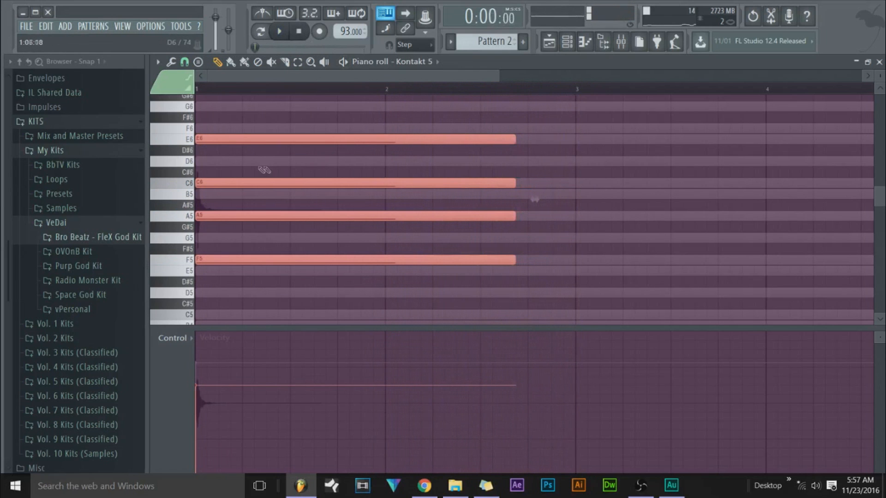
- Copy the chord directly behind the first one, change its notes to A5, C6, E6 and G6, and raise its velocity slightly
drag(212, 140, 540, 107)
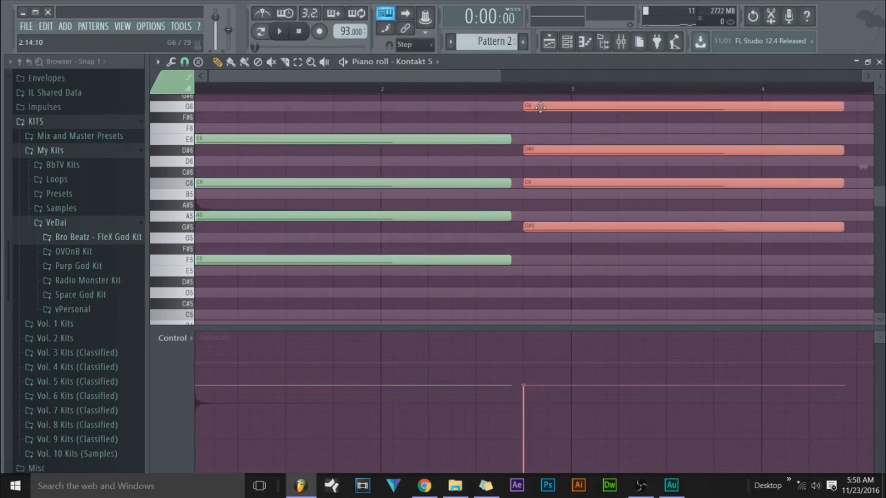
click(537, 137)
drag(539, 151, 539, 138)
mouse_move(540, 227)
mouse_down()
mouse_move(536, 238)
mouse_move(544, 213)
mouse_up()
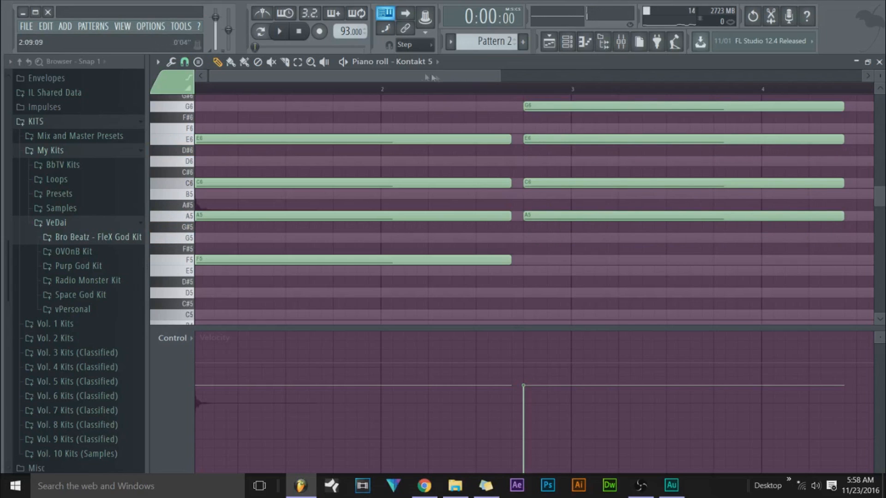
click(539, 377)
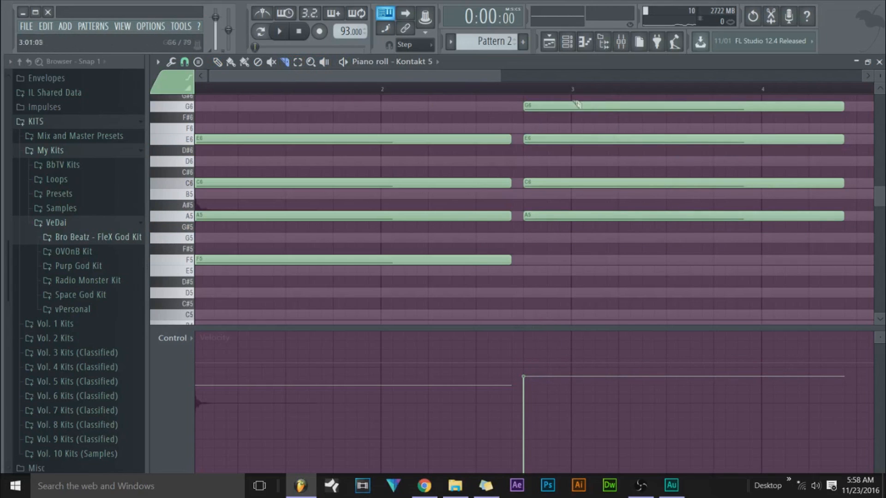
- Slice all four notes of the second chord at the start of bar 3
click(572, 217)
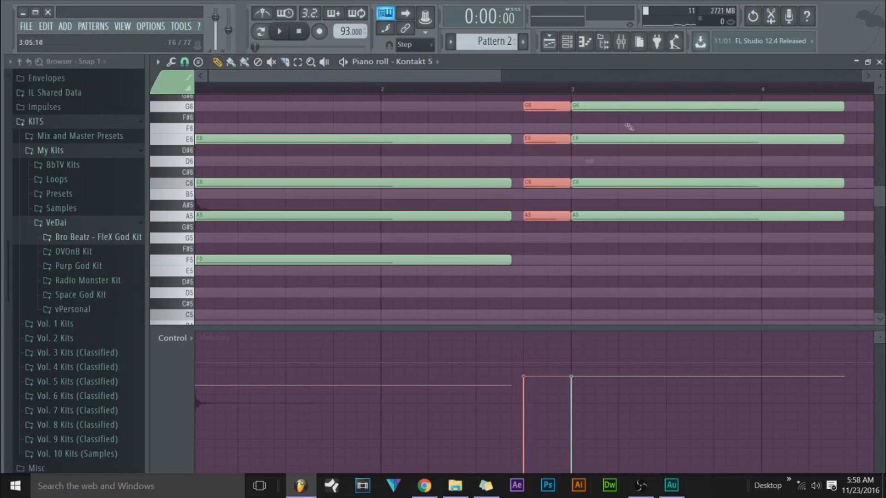
drag(623, 103, 615, 258)
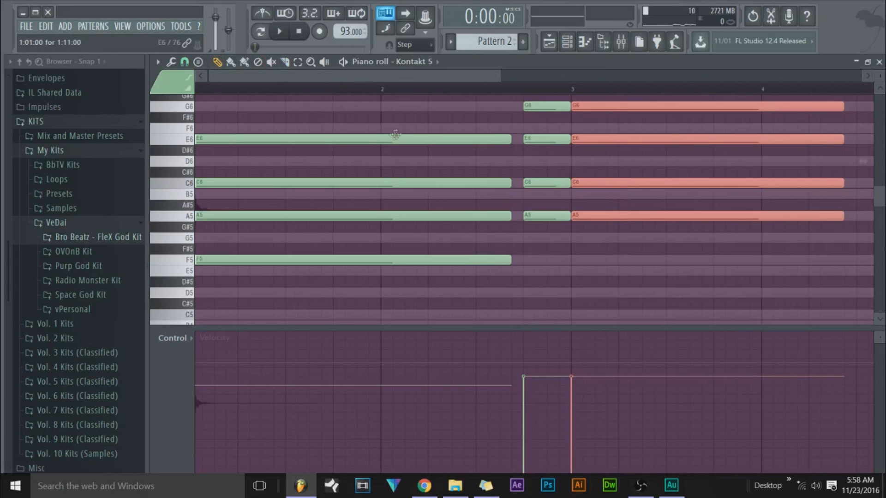
drag(336, 80, 290, 291)
scroll(259, 221, down, 2)
scroll(250, 176, up, 2)
drag(221, 137, 176, 133)
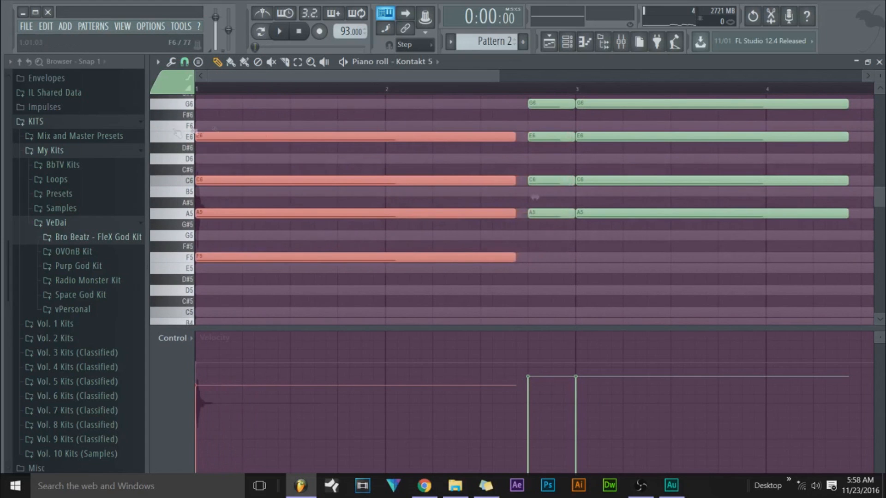
drag(403, 73, 434, 74)
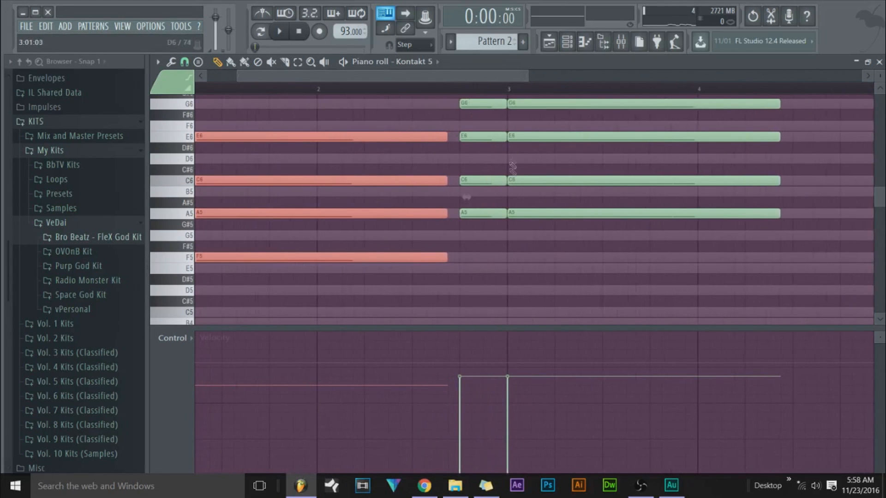
- Extend the chord starting at bar 3 almost to bar 5 and move it down to E5, G5, B5 and D6
drag(587, 245, 735, 102)
drag(781, 173, 814, 196)
scroll(455, 134, down, 3)
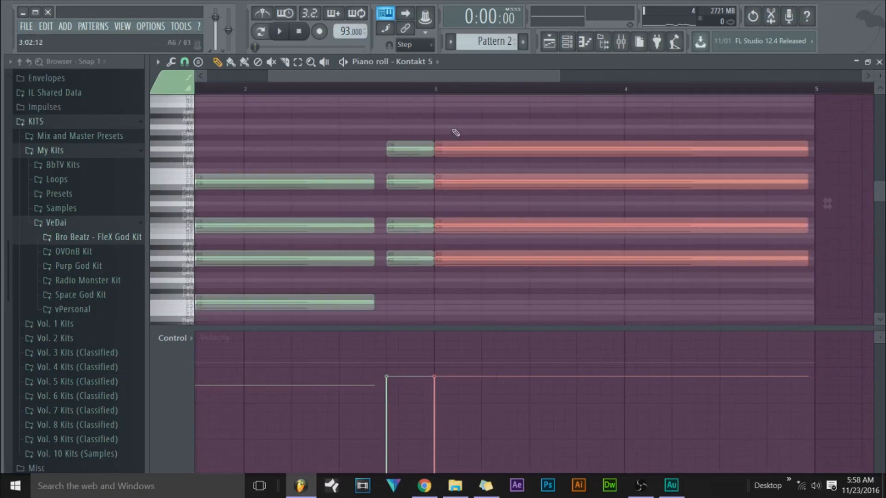
drag(468, 249, 469, 313)
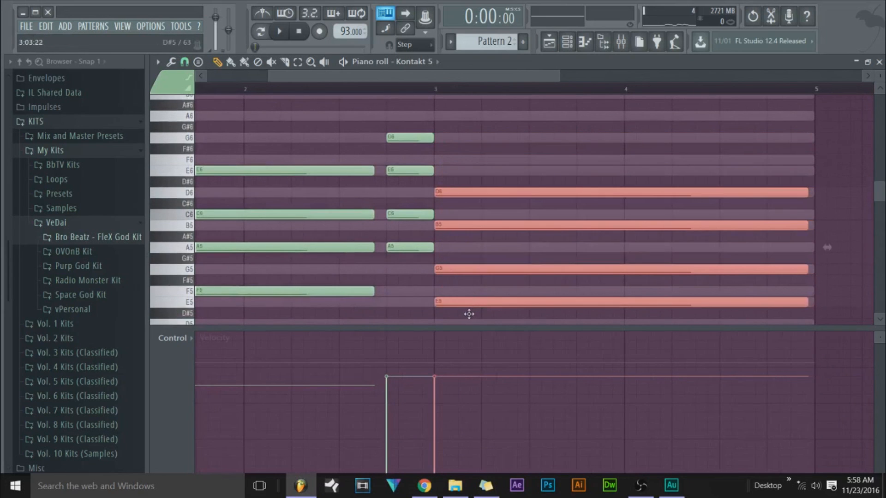
click(429, 296)
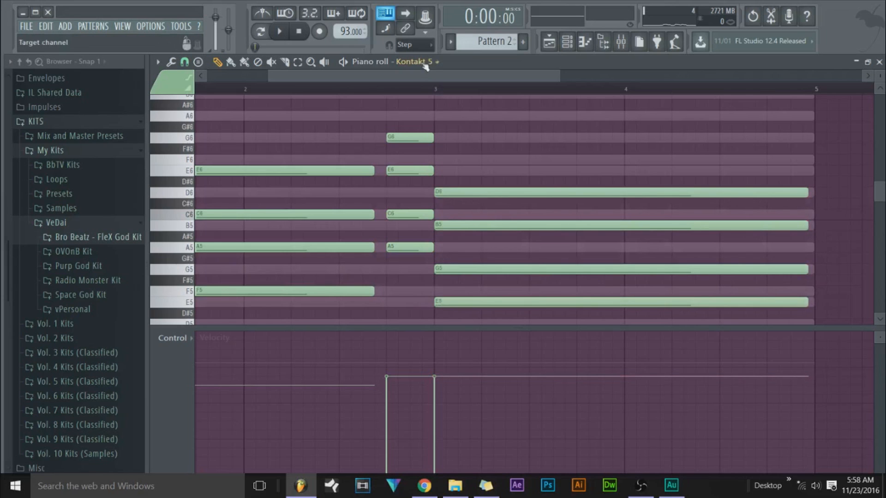
drag(418, 76, 354, 88)
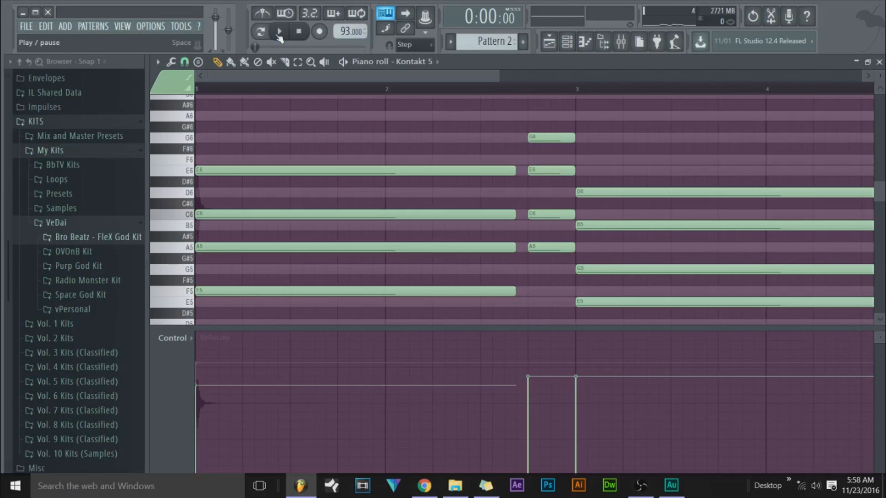
- Listen to the chords, and stamp a Minor 7th chord on D5 at the start of bar 3
click(279, 34)
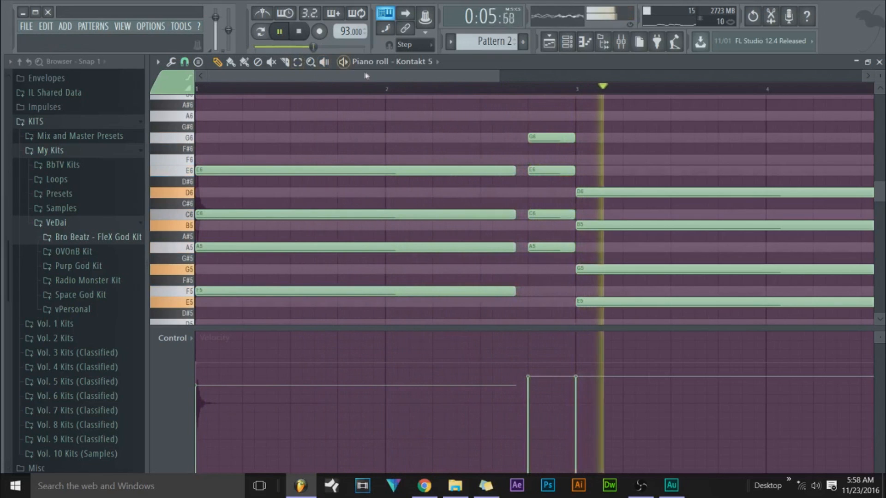
key(space)
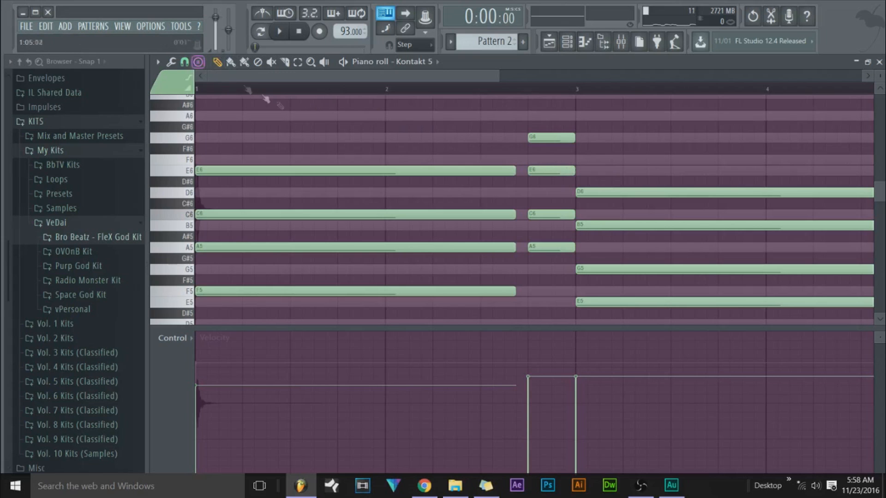
click(231, 62)
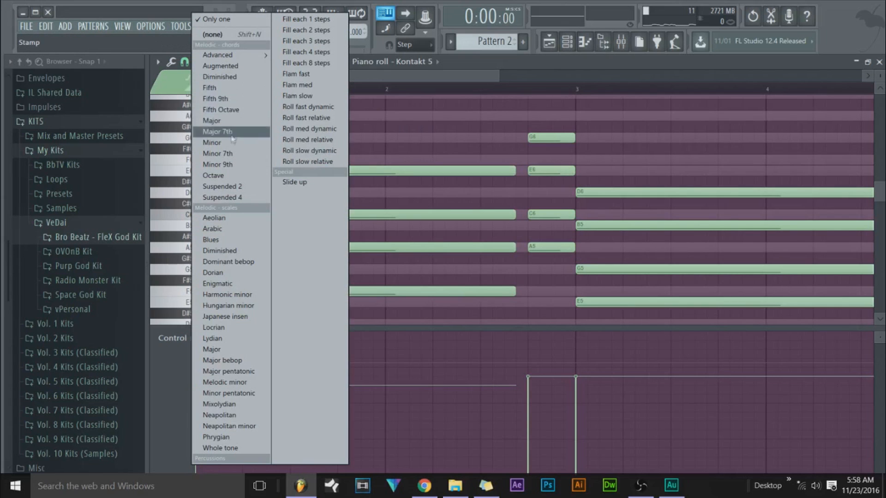
click(231, 156)
drag(461, 78, 544, 79)
drag(409, 275, 384, 314)
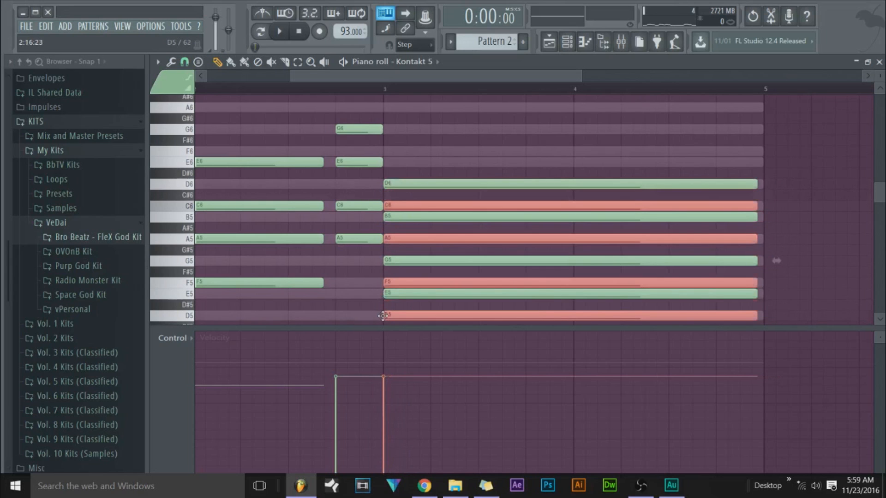
- Delete the old E5, G5, B5 and D6 notes at bar 3, leaving only the stamped chord
click(374, 312)
right_click(387, 294)
right_click(397, 260)
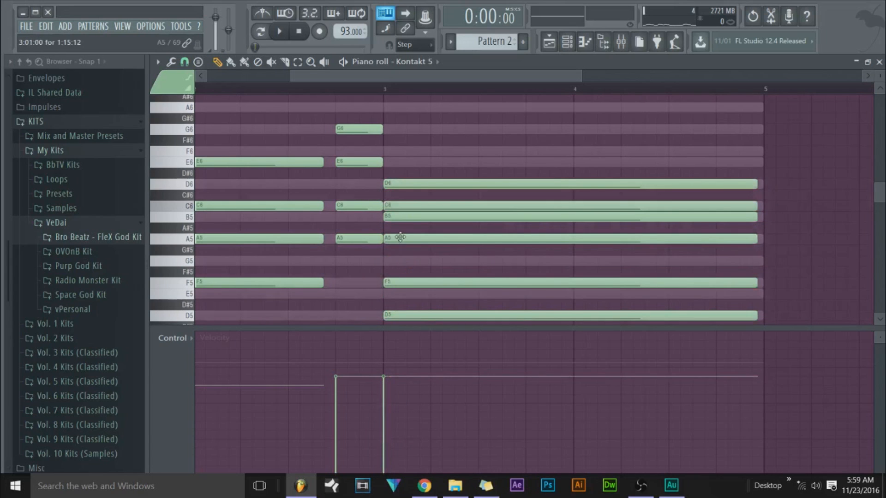
right_click(404, 217)
right_click(403, 186)
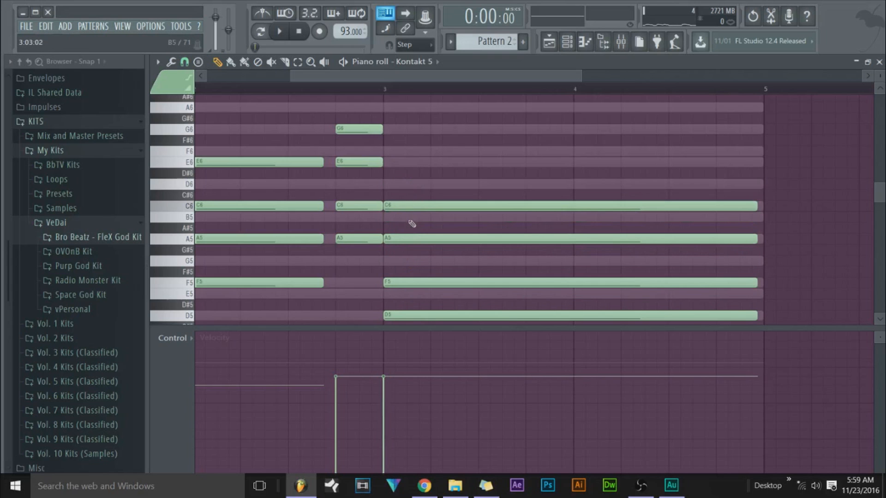
- Audition the bar 3 chord, move its D5 note up to E5, delete F5 and add an E6 note
key(space)
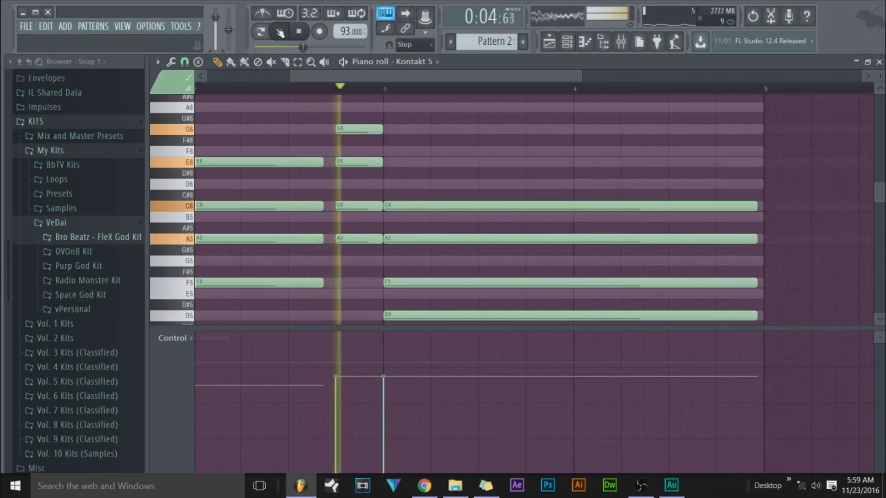
key(space)
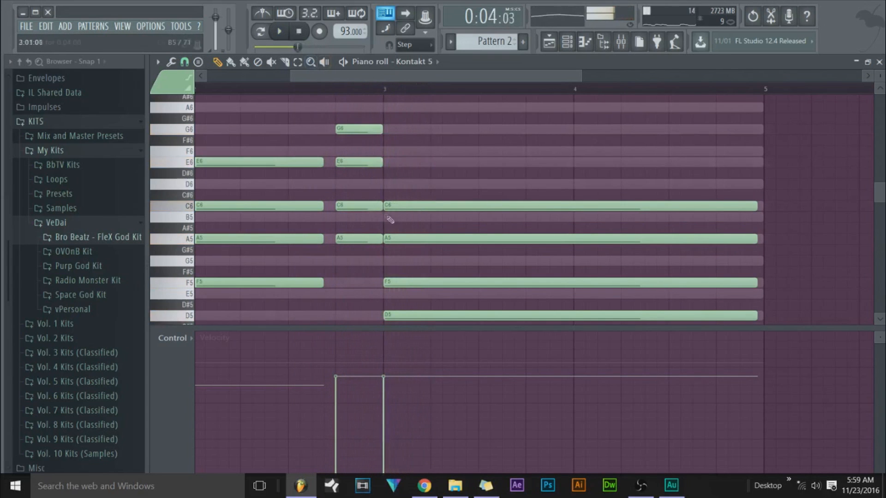
drag(401, 314, 399, 287)
right_click(399, 282)
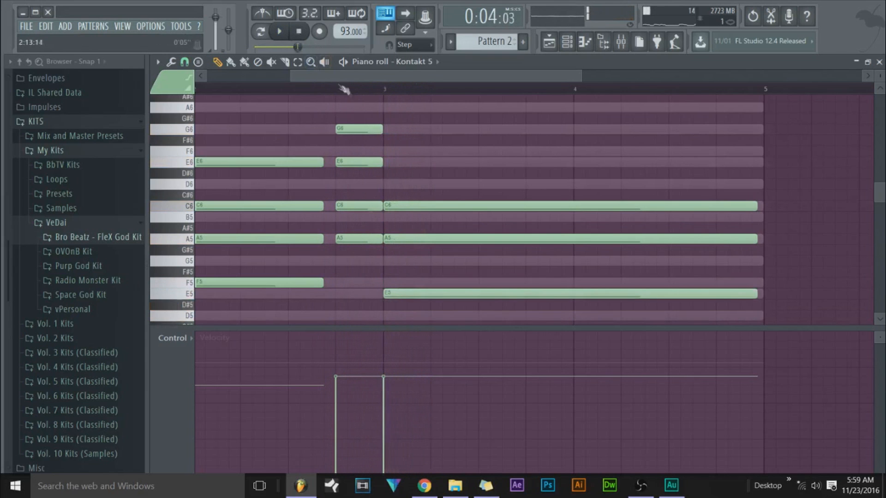
key(space)
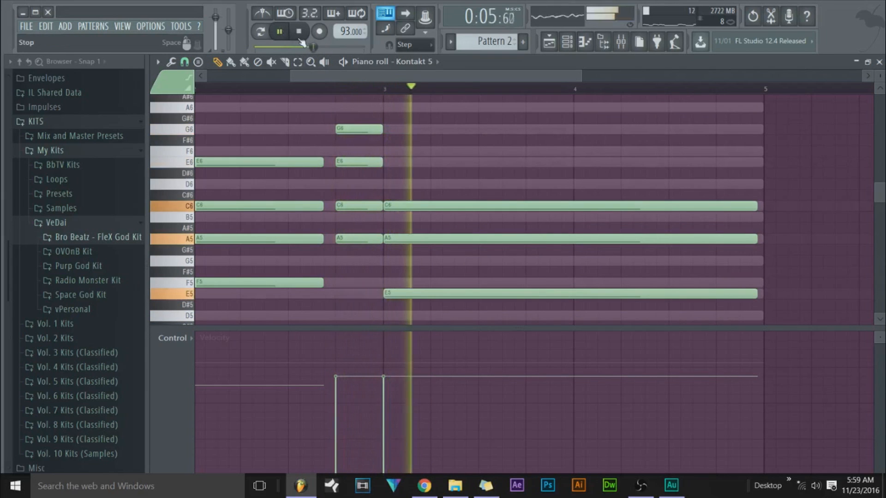
key(space)
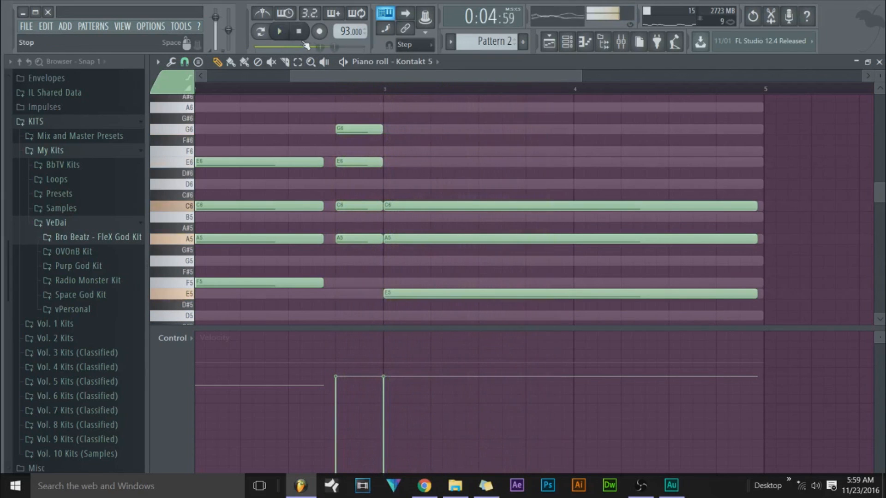
click(391, 161)
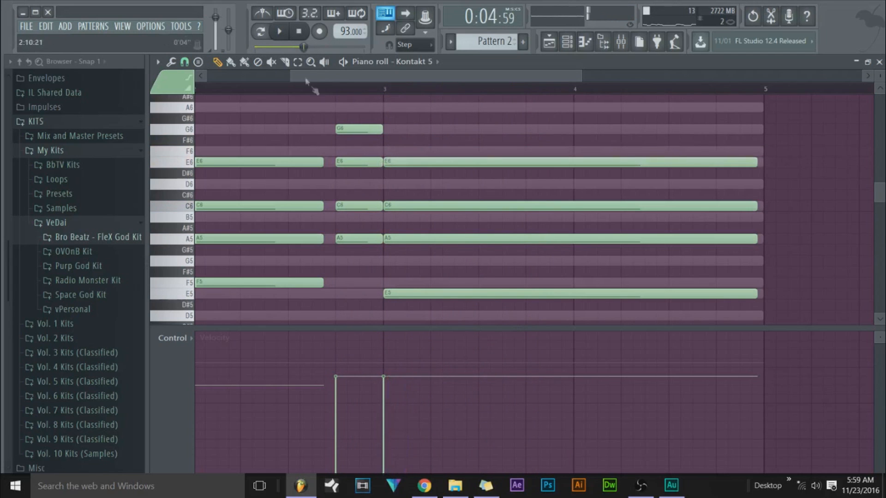
- Play the revised chords from the beginning, stop playback, and select all notes of the pattern
click(280, 33)
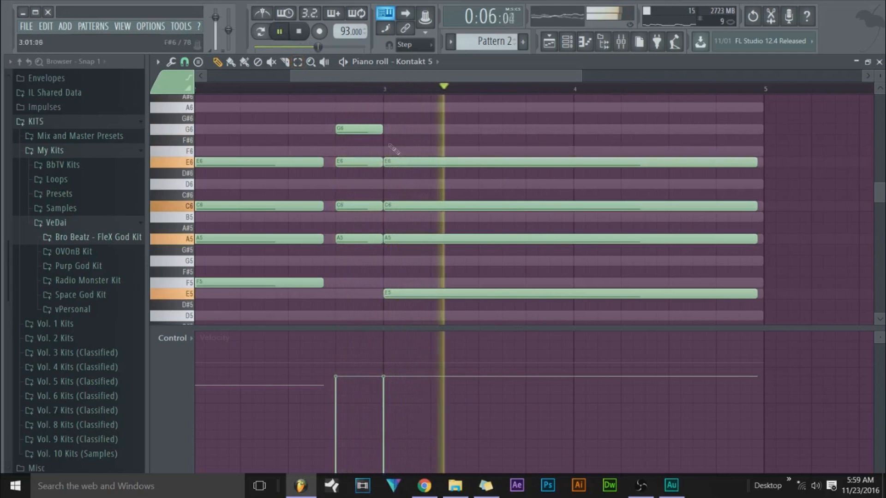
drag(360, 77, 253, 93)
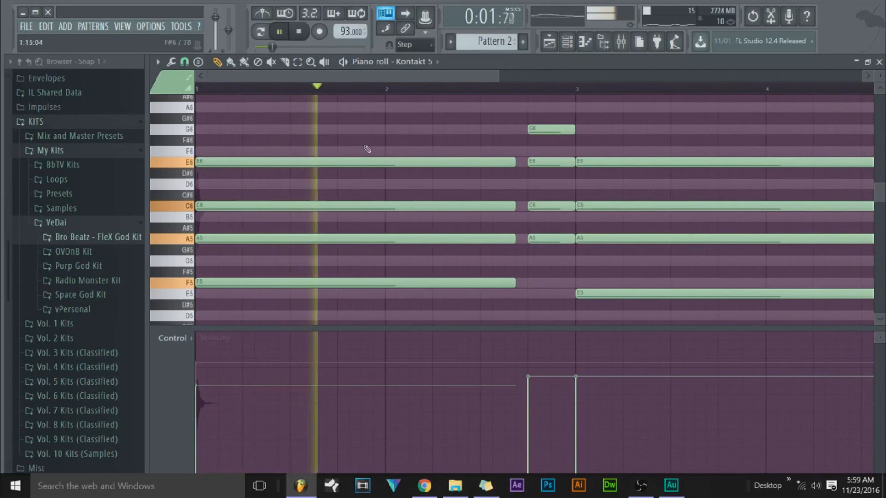
key(space)
drag(368, 103, 674, 335)
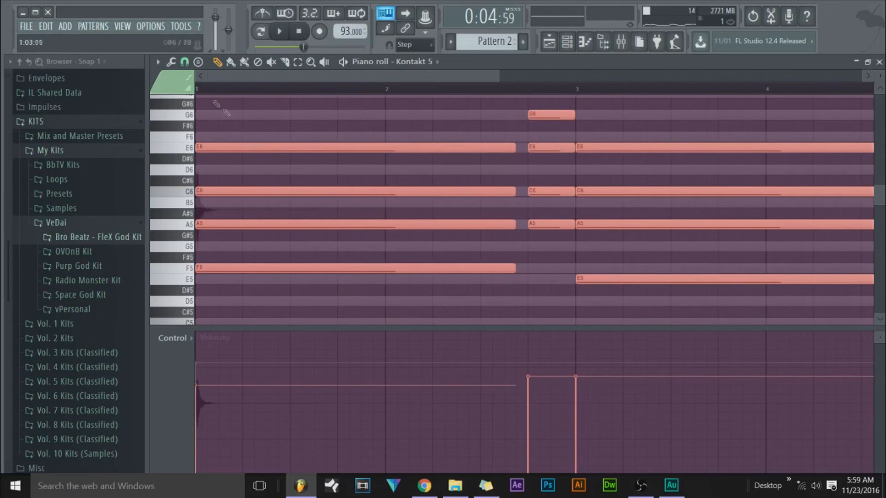
click(178, 64)
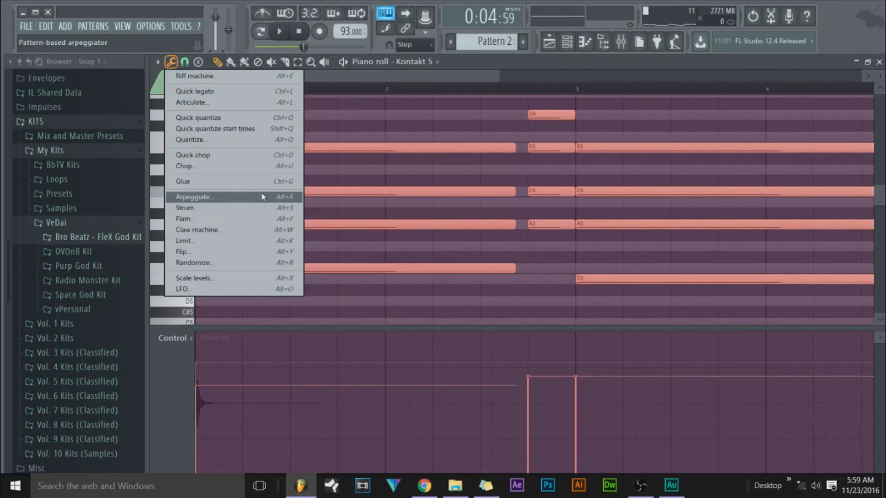
click(256, 278)
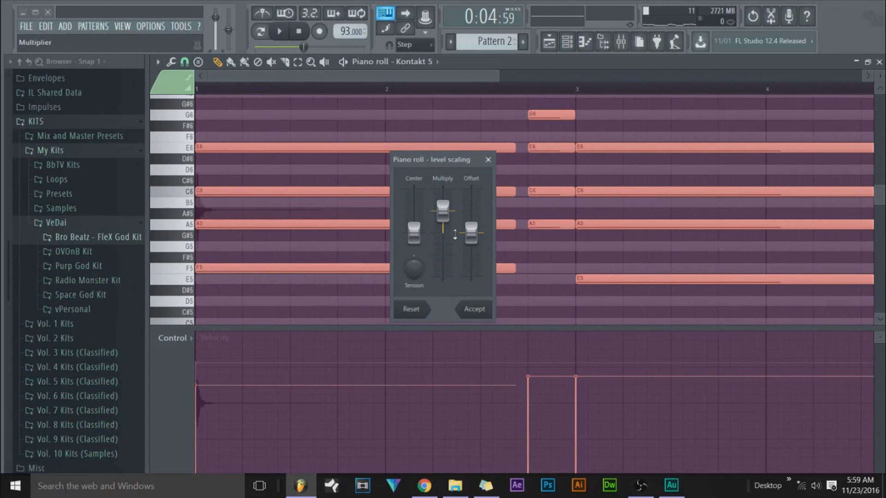
drag(447, 220, 417, 220)
click(420, 312)
click(488, 160)
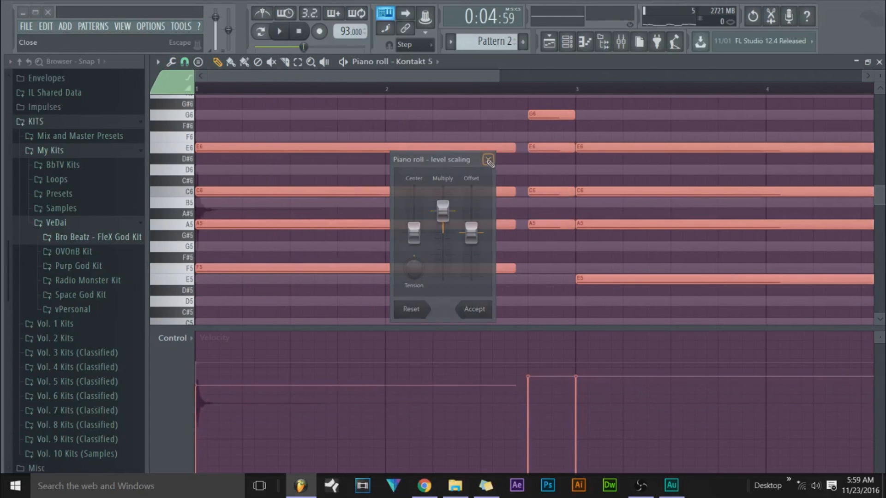
- Randomize the velocity and release levels of the selected notes, fine-tuning the velocity amount, and deselect them
click(161, 62)
click(170, 62)
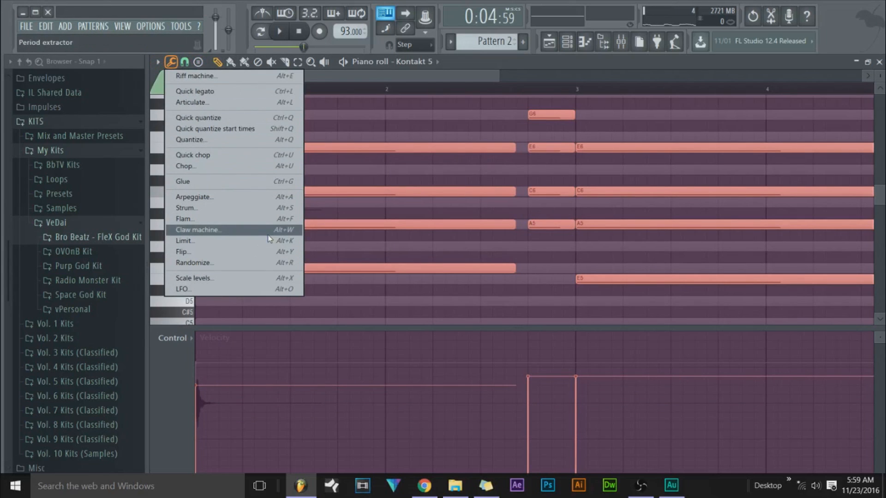
click(273, 263)
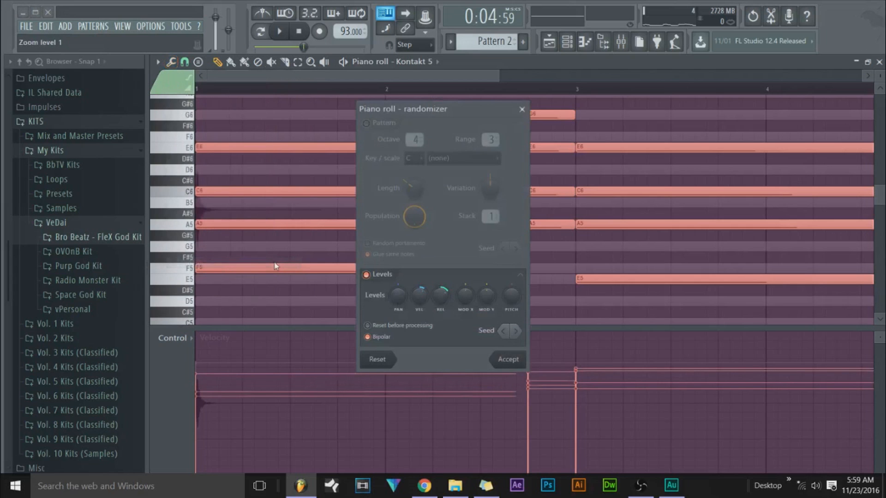
drag(427, 107, 641, 112)
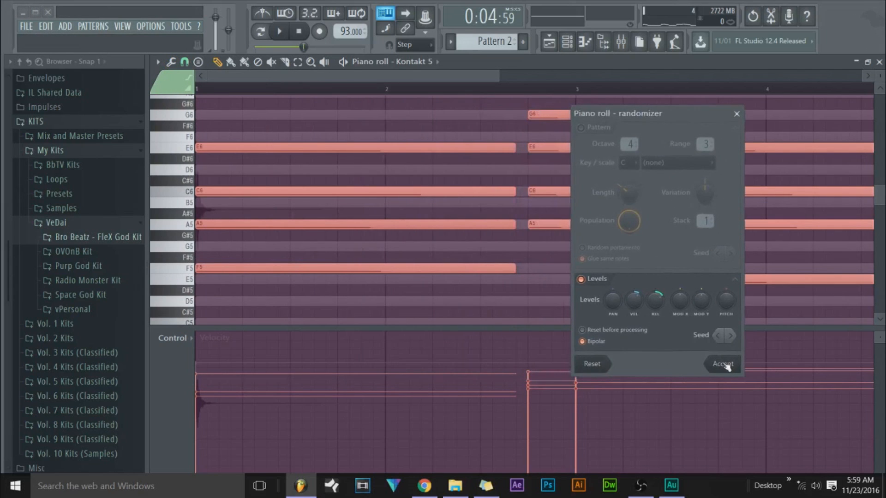
click(611, 301)
mouse_move(634, 300)
mouse_down()
mouse_move(634, 290)
mouse_move(635, 303)
mouse_up()
click(722, 364)
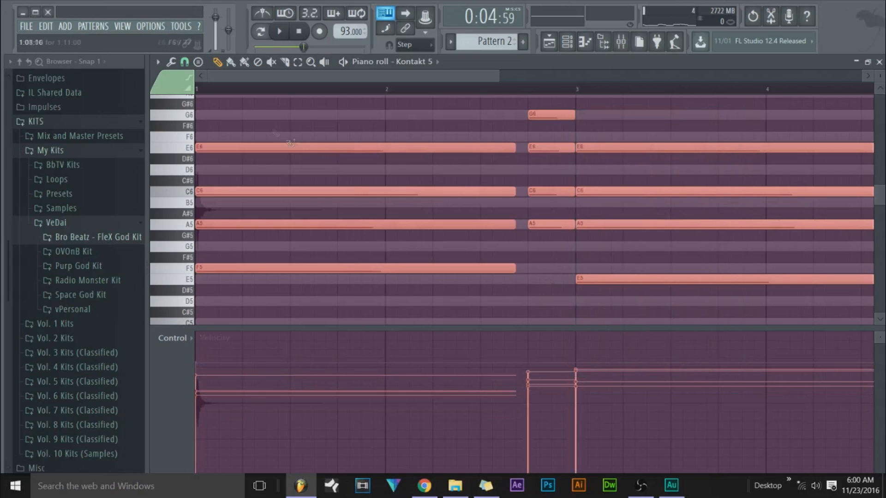
key(ctrl+d)
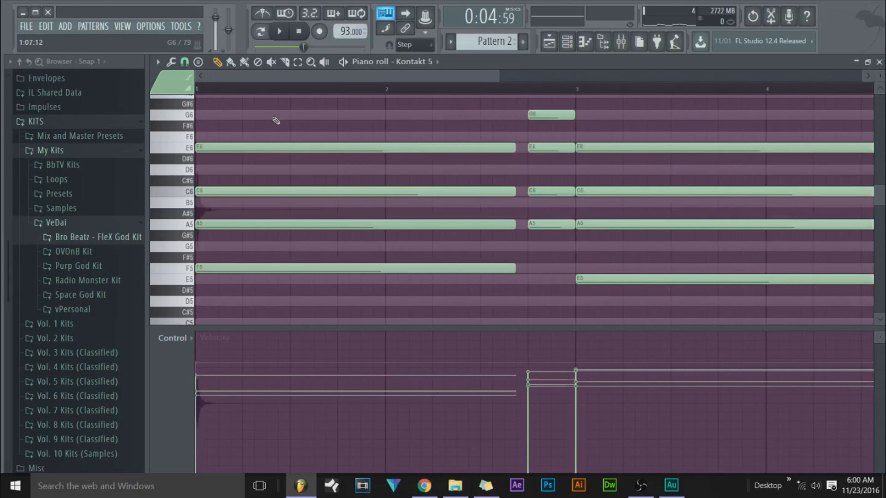
- Strum all chords so their notes start slightly staggered, reducing the start time strength to a small offset
drag(269, 120, 690, 320)
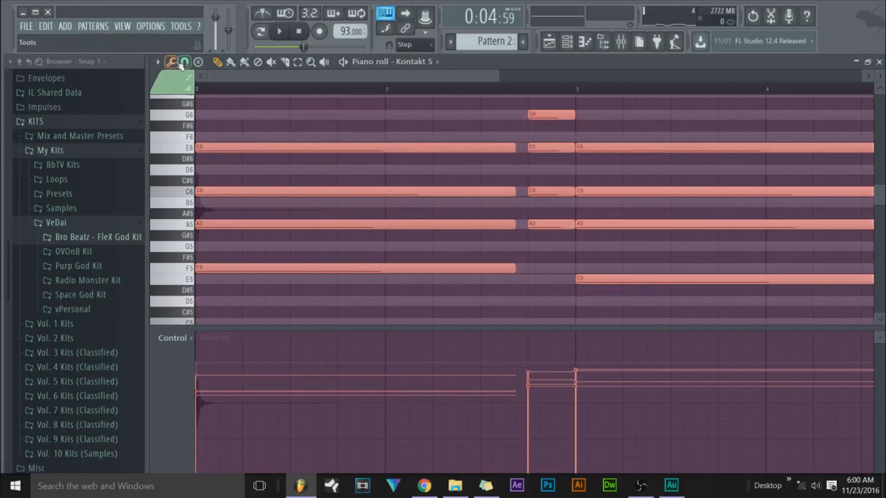
click(173, 63)
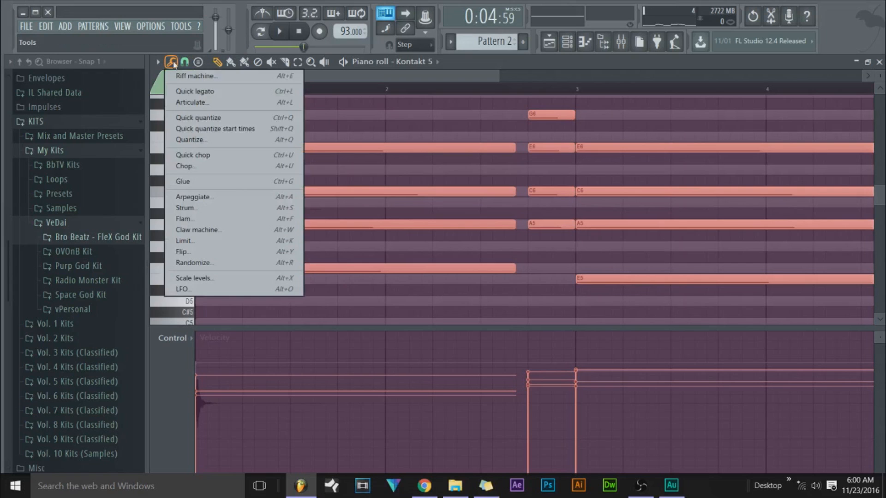
click(261, 209)
drag(602, 176, 602, 204)
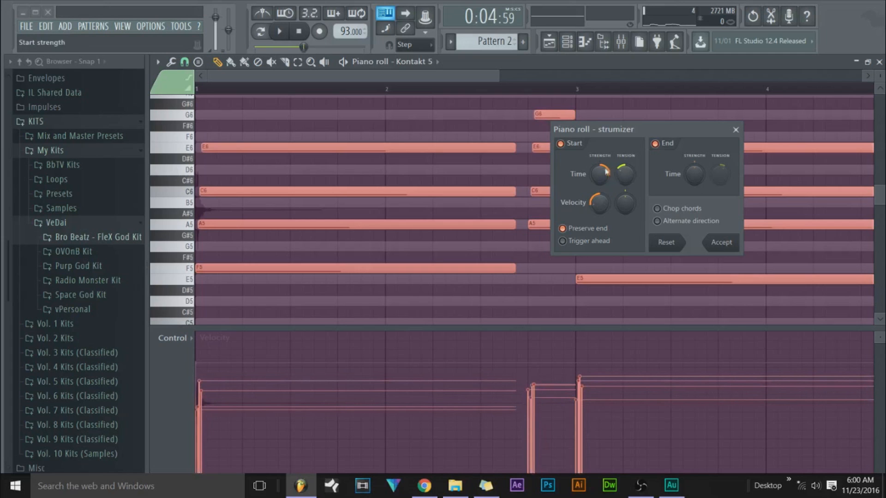
drag(608, 172, 609, 174)
drag(669, 132, 488, 159)
click(538, 269)
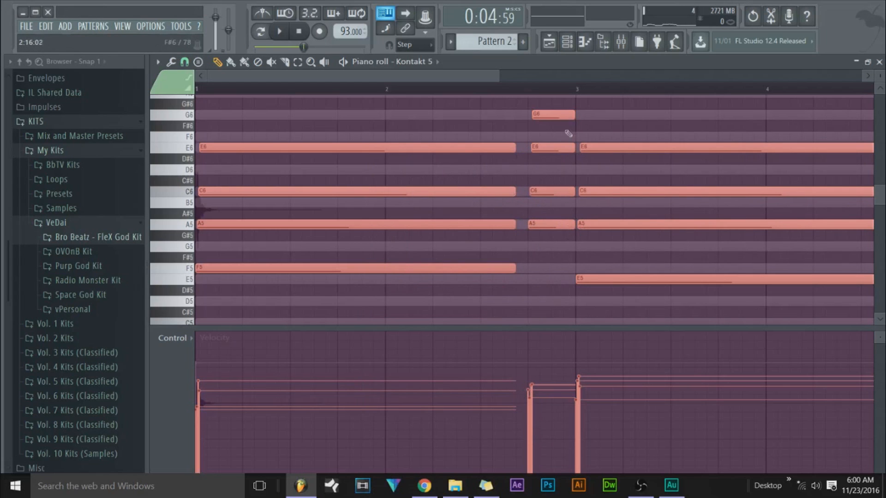
- Extend the G6 note to about the middle of bar 3, and shorten the first chord's F5, A5 and C6 to uneven ends
drag(572, 116, 682, 116)
click(517, 266)
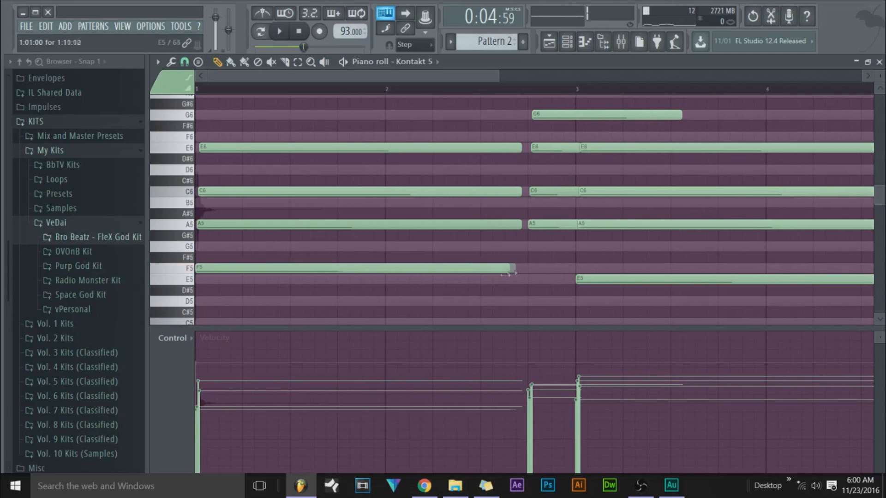
drag(509, 272, 467, 269)
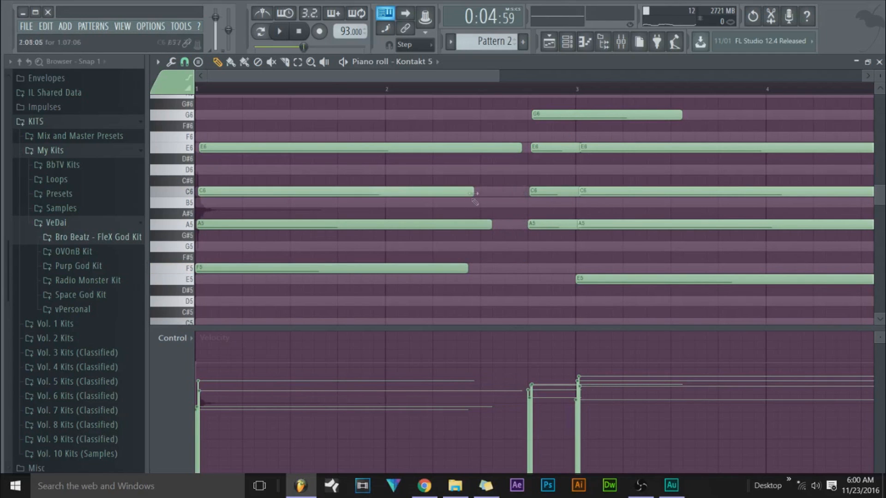
- Shorten the C6 and E5 notes of the last chord so they end before bar 5, and play back the result
drag(471, 76, 639, 95)
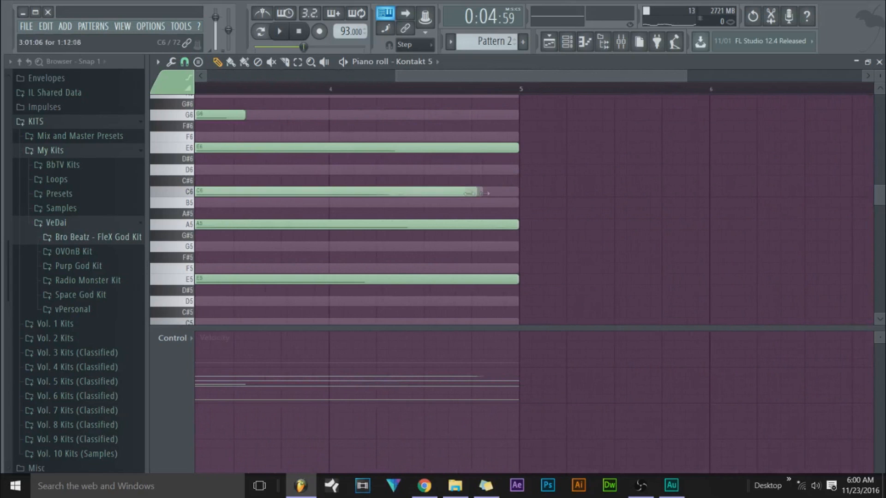
drag(515, 280, 446, 280)
drag(466, 77, 279, 79)
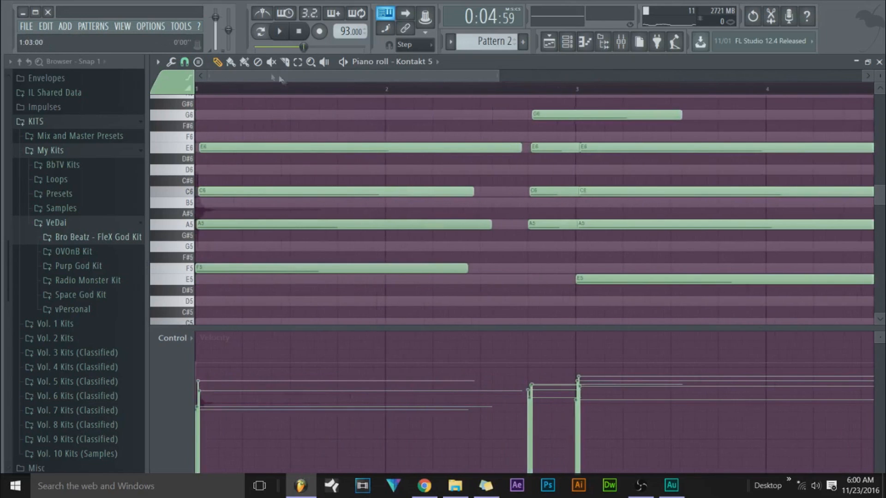
click(278, 32)
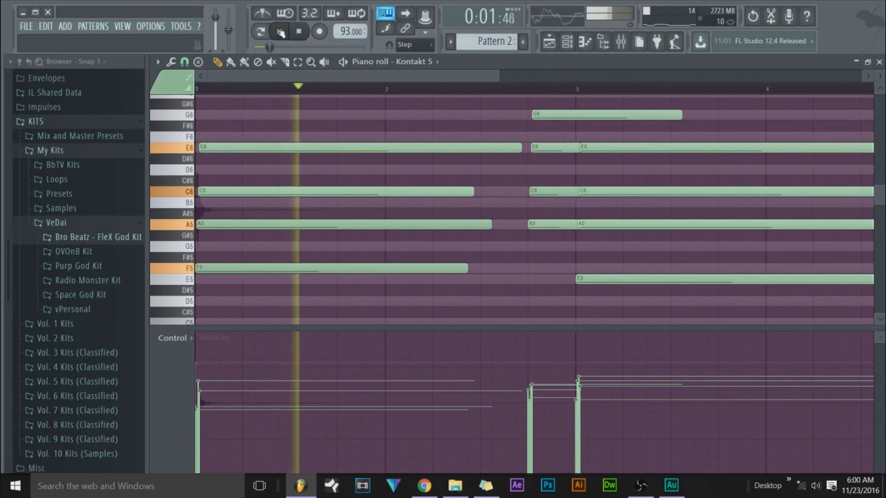
click(299, 39)
- Remove the stray E5 note from bar 1, select the first chord's four notes and raise their velocities
drag(309, 113, 315, 266)
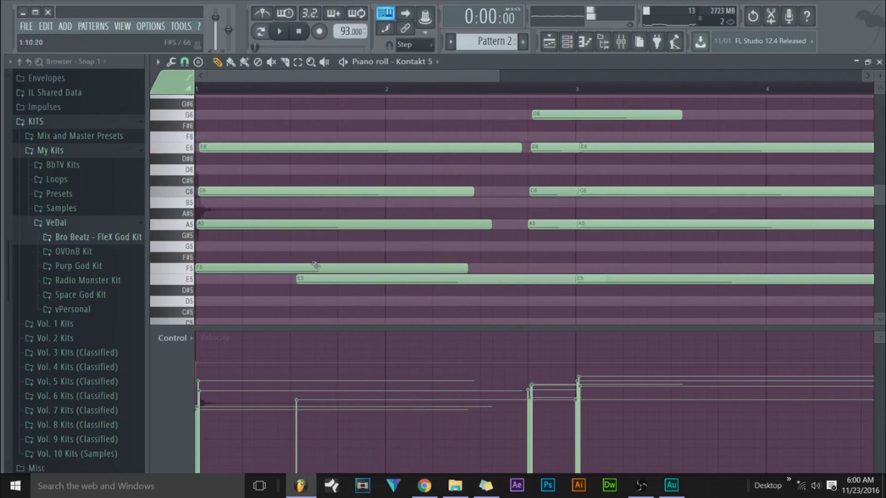
right_click(322, 280)
drag(287, 136, 303, 265)
scroll(300, 255, up, 6)
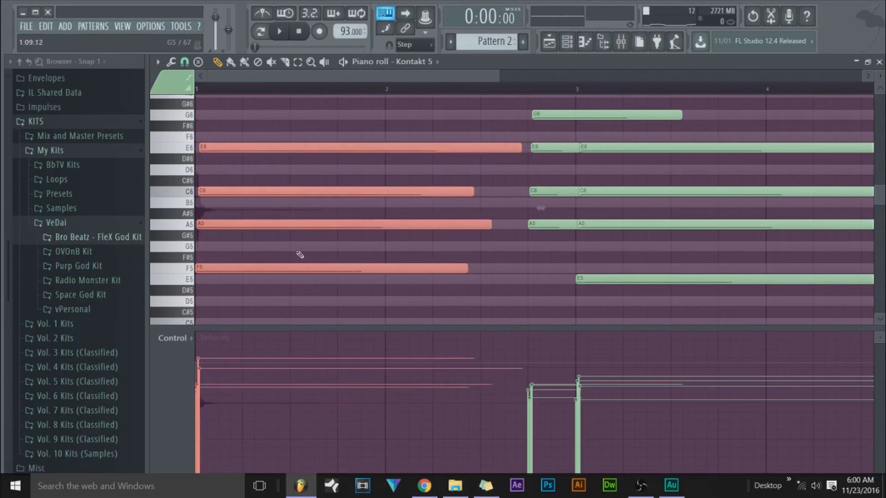
scroll(299, 254, down, 5)
scroll(300, 255, up, 4)
scroll(300, 255, down, 3)
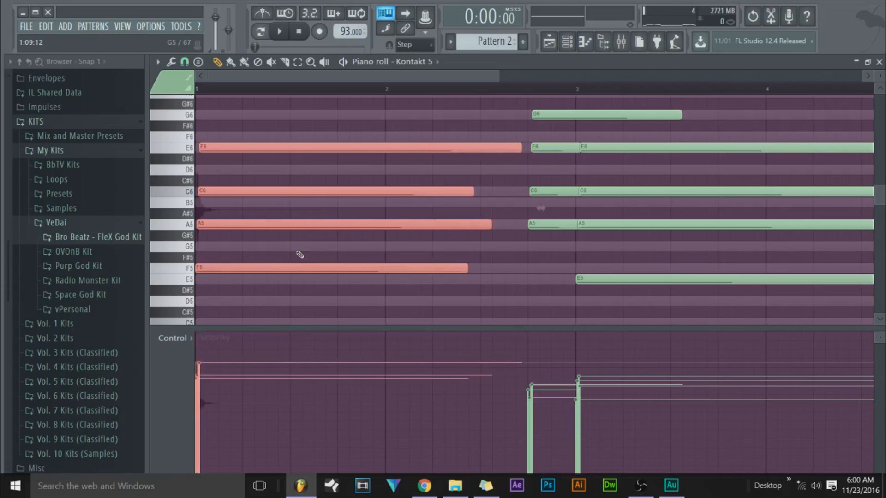
- Fine-tune the first chord's velocities to a slightly lower level and play the pattern to check it
scroll(300, 254, up, 1)
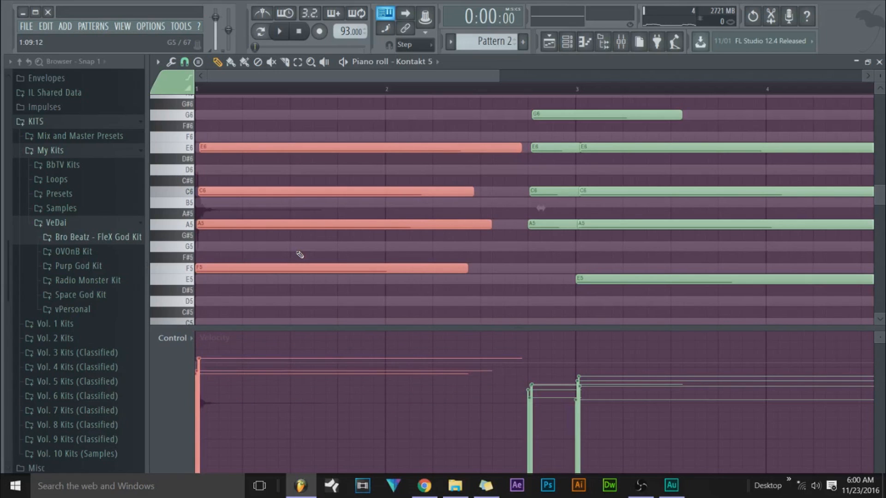
click(279, 31)
scroll(288, 111, down, 2)
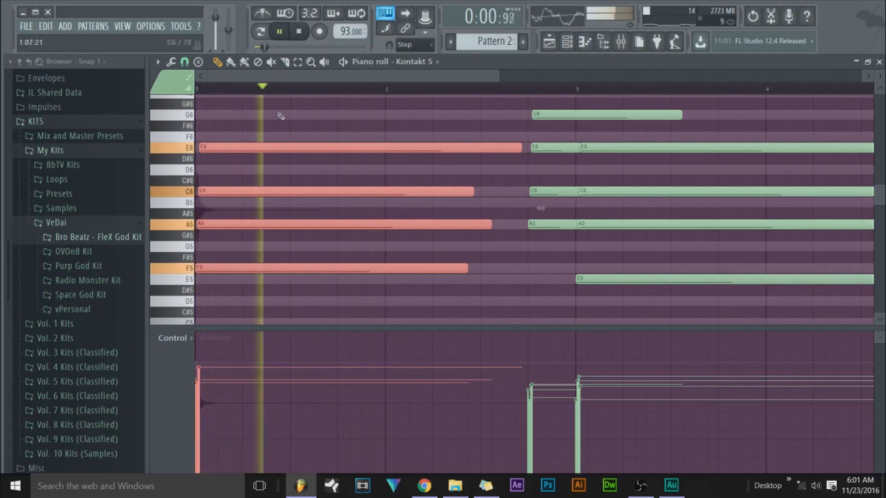
click(297, 32)
- Shorten the second chord's notes so its lower three end before bar 3, and raise the velocities of the second and third chords
drag(588, 113, 576, 223)
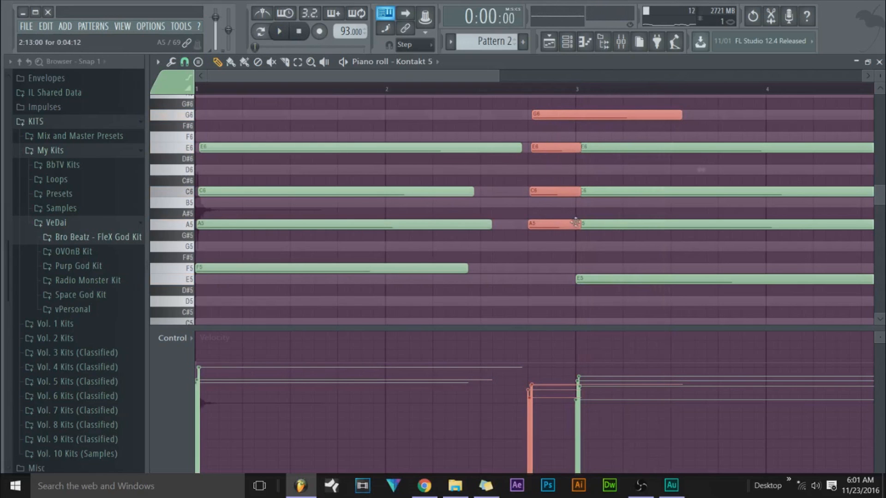
click(638, 139)
drag(548, 110, 546, 261)
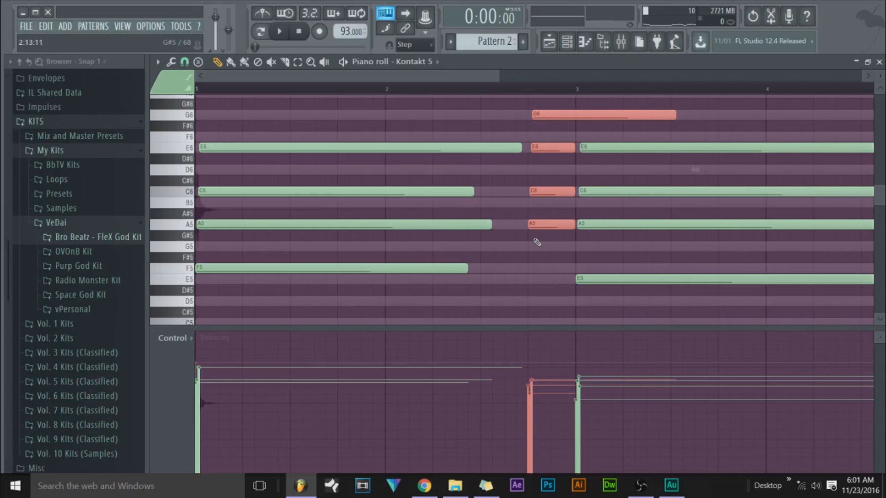
drag(582, 140, 601, 299)
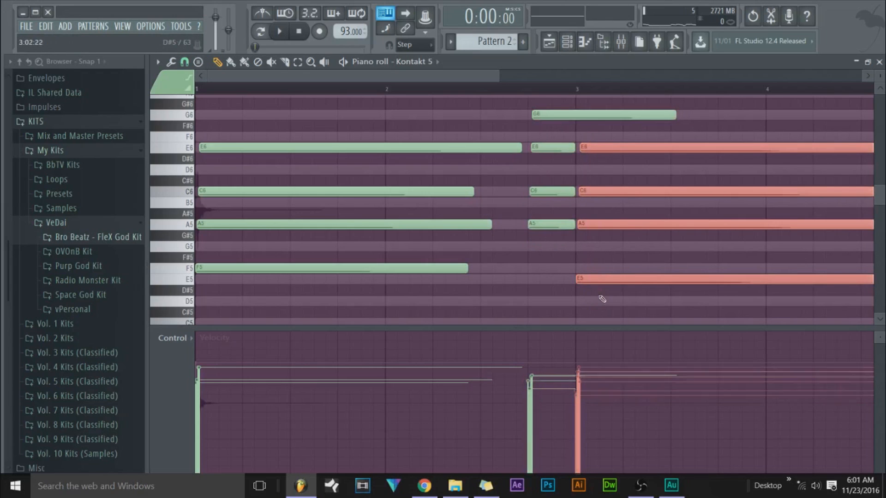
click(595, 143)
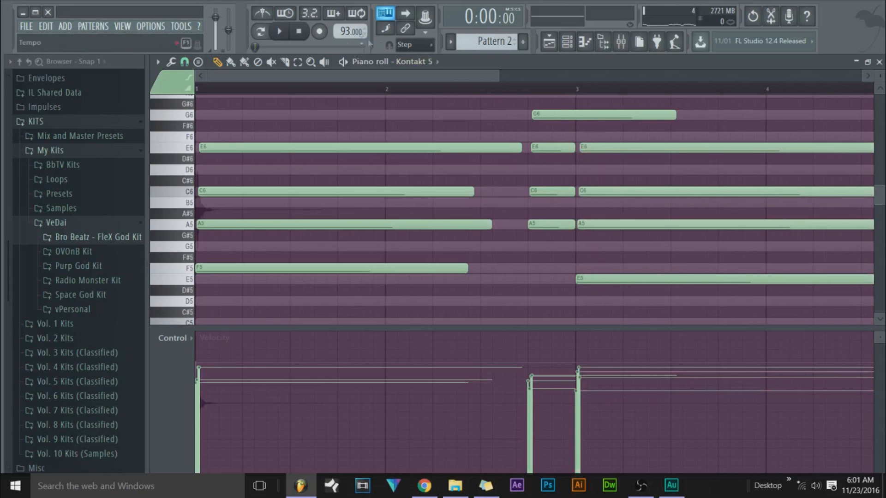
click(280, 37)
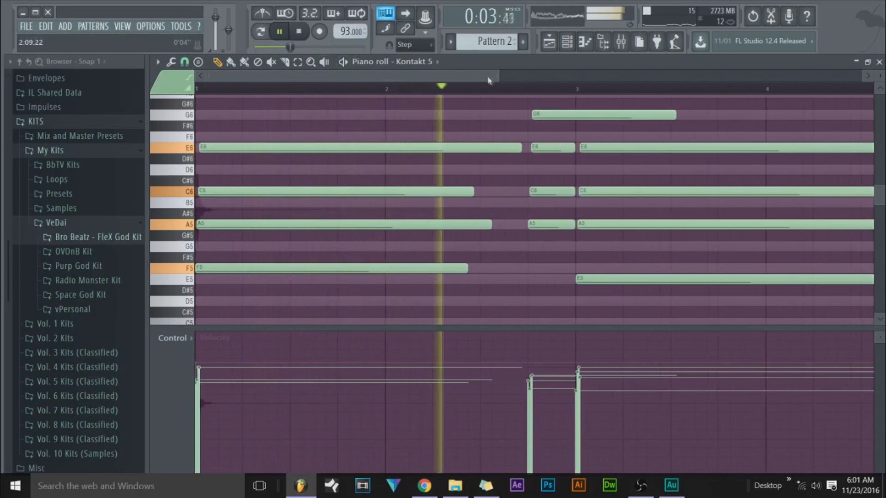
- Lengthen the first chord's C6 and F5 notes slightly within bar 2, removing any stray F5 note
drag(474, 192, 500, 192)
click(502, 267)
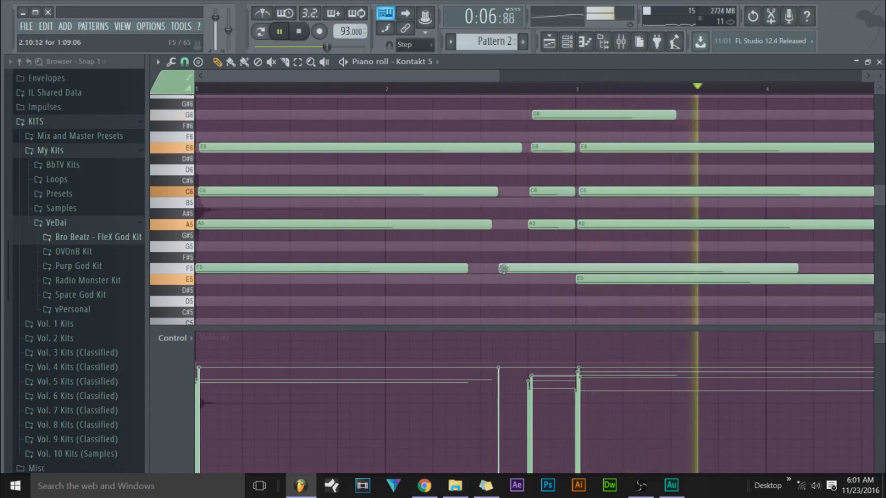
right_click(531, 268)
drag(468, 272, 480, 272)
- Shorten the G6 note to end before bar 3 and slightly lower the third chord's velocities, listening to the result
drag(675, 115, 596, 277)
drag(626, 114, 626, 281)
scroll(567, 223, down, 1)
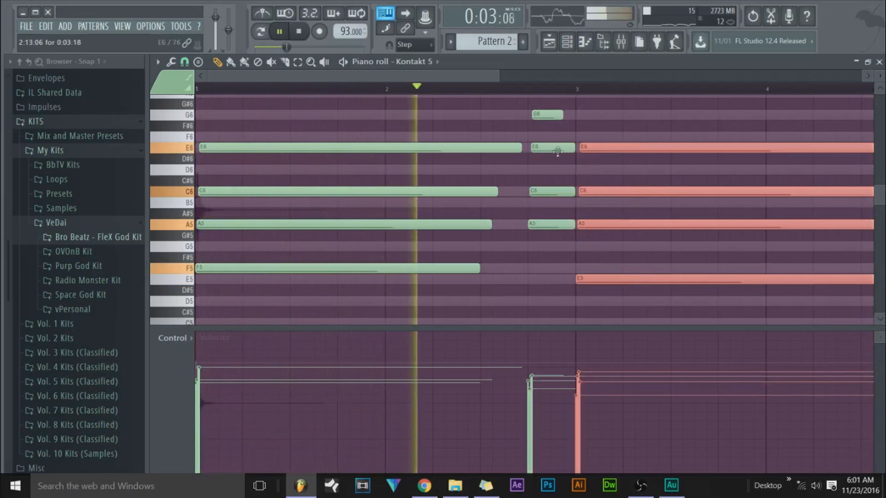
ctrl+click(535, 157)
scroll(504, 125, down, 3)
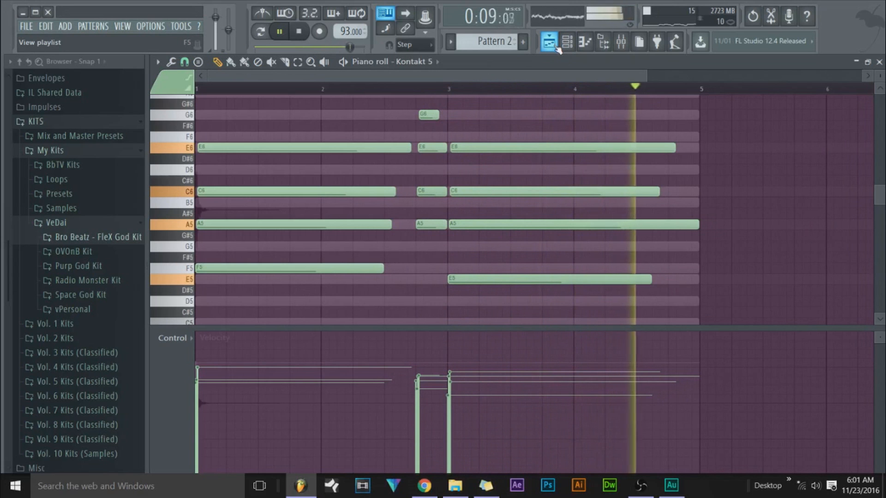
click(299, 34)
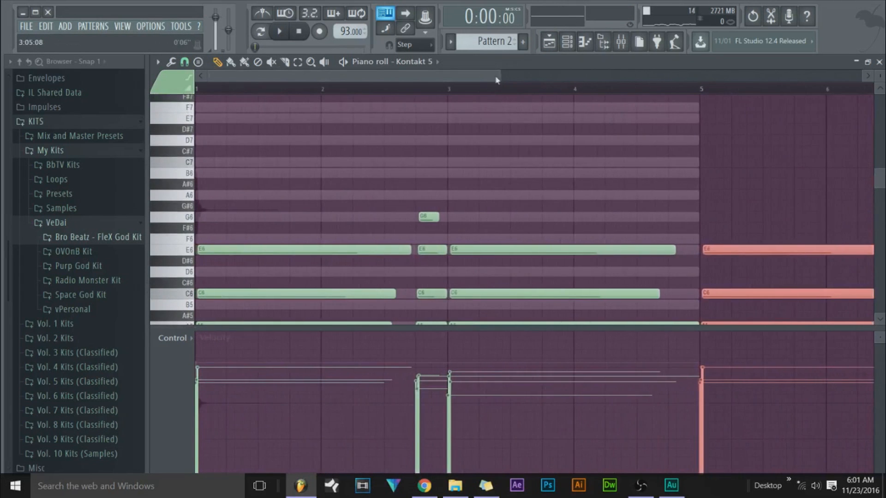
- Repeat the progression from bar 5, and copy all F5 and E5 notes an octave down as F4 and E4 with lower velocities
drag(499, 78, 843, 202)
scroll(476, 214, down, 4)
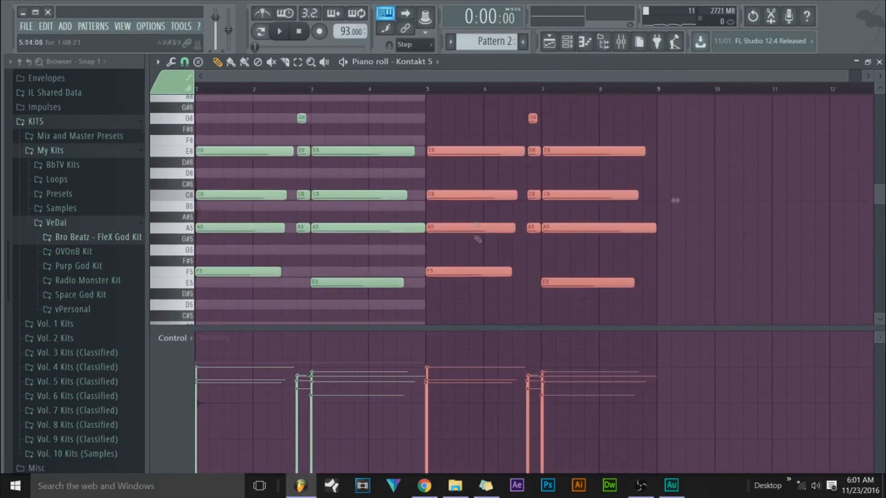
drag(230, 223, 612, 300)
mouse_move(227, 240)
mouse_down()
mouse_move(256, 240)
mouse_move(172, 314)
mouse_move(168, 245)
mouse_move(165, 280)
mouse_up()
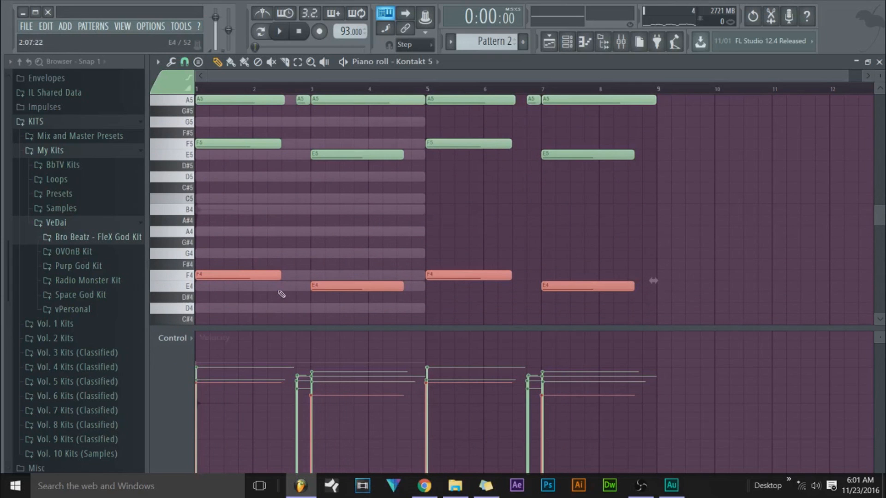
scroll(283, 289, down, 3)
scroll(281, 290, up, 8)
key(ctrl+d)
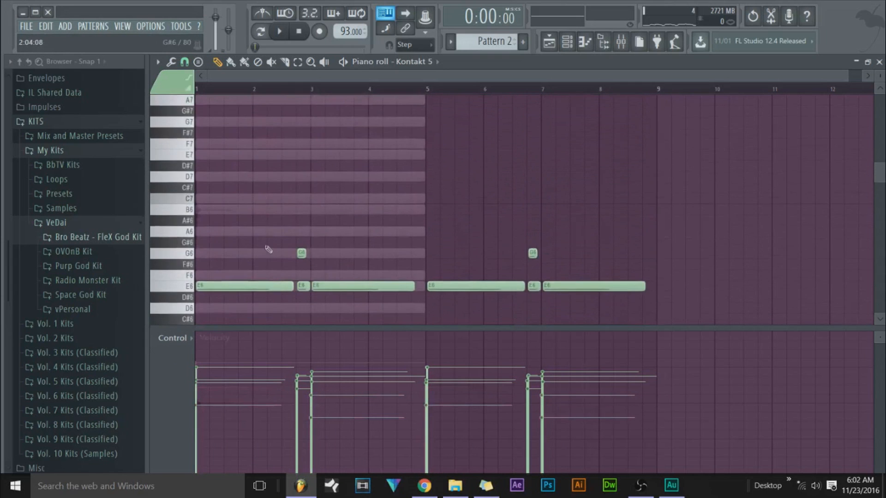
scroll(270, 256, down, 2)
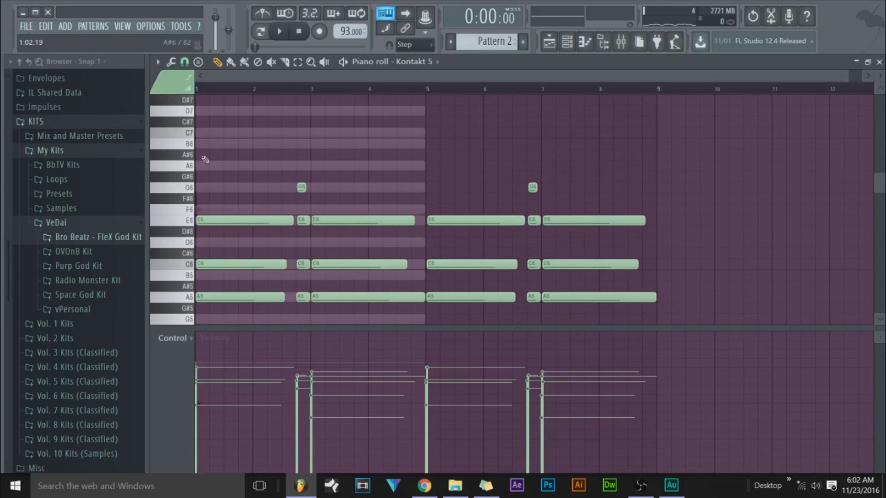
scroll(308, 237, up, 2)
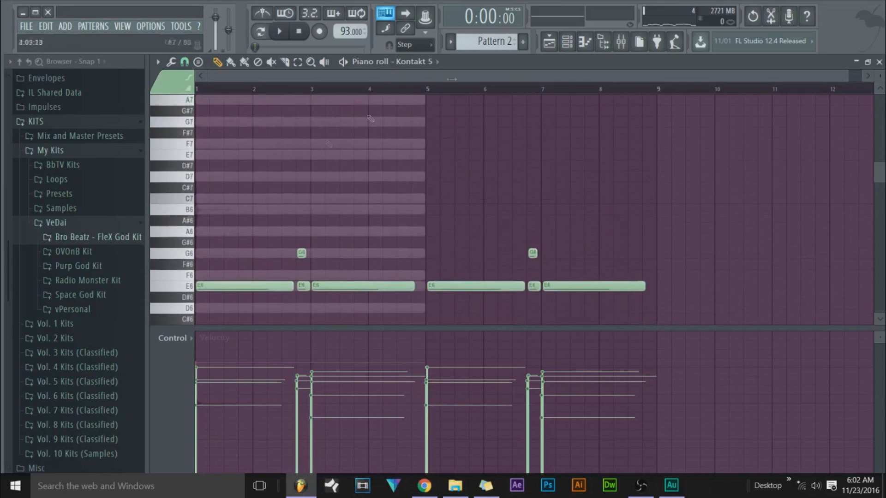
click(568, 48)
click(568, 49)
click(568, 50)
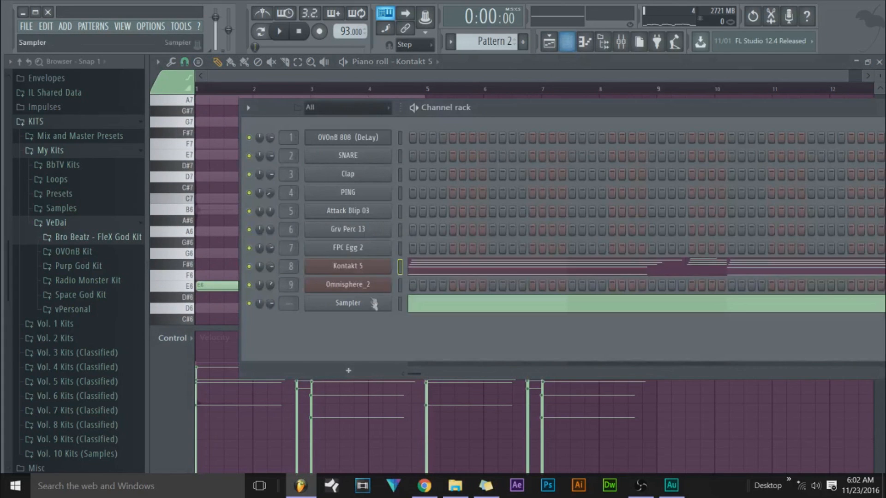
click(505, 79)
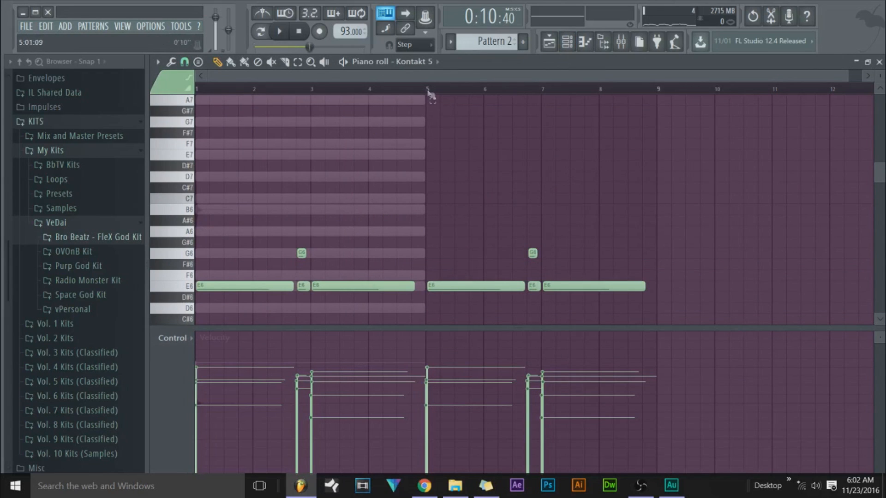
- Set the time selection from bar 1 to bar 5 and place a one-beat A6 note on beat two of bar 1
drag(429, 93, 196, 91)
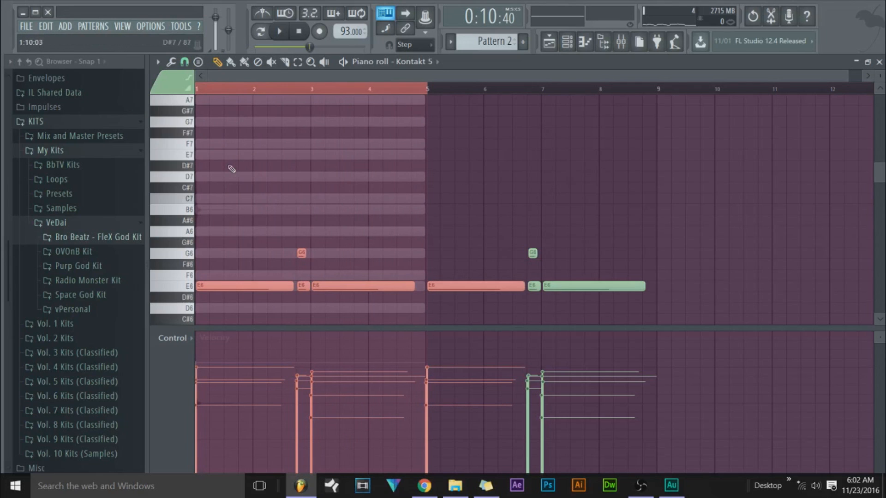
scroll(212, 209, down, 3)
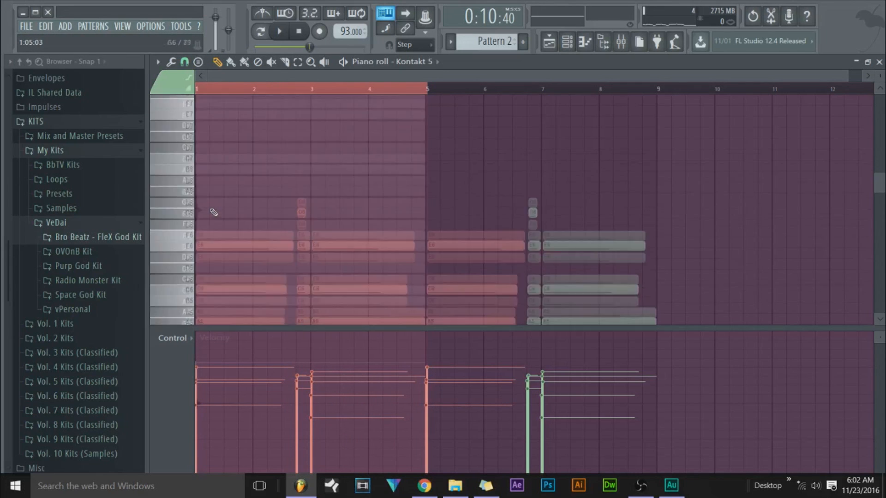
scroll(210, 224, up, 2)
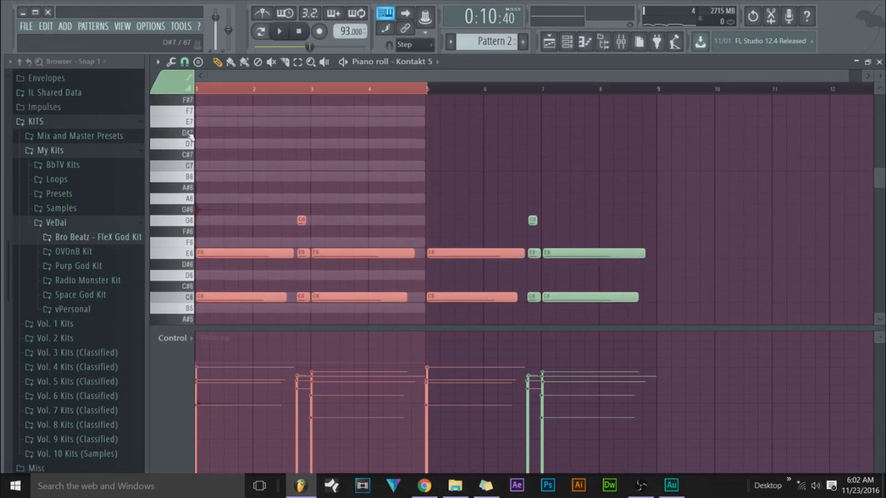
scroll(213, 276, down, 4)
scroll(214, 272, up, 4)
scroll(194, 242, down, 4)
scroll(199, 216, up, 3)
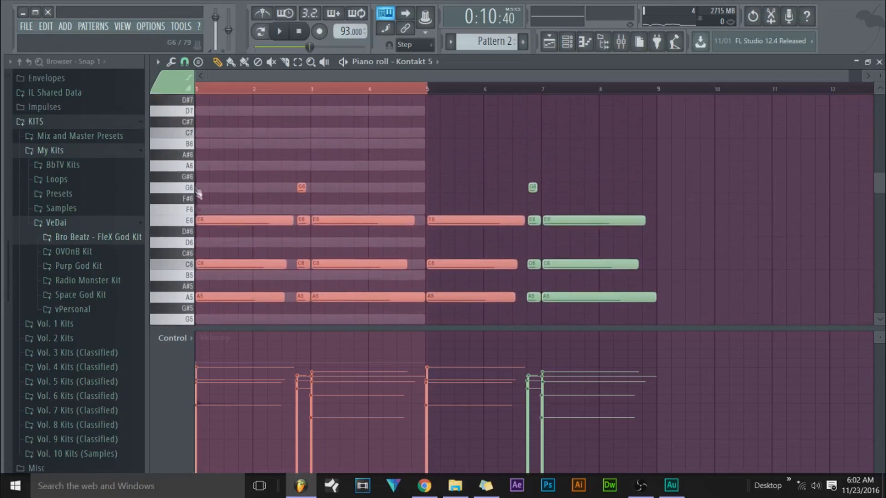
click(215, 165)
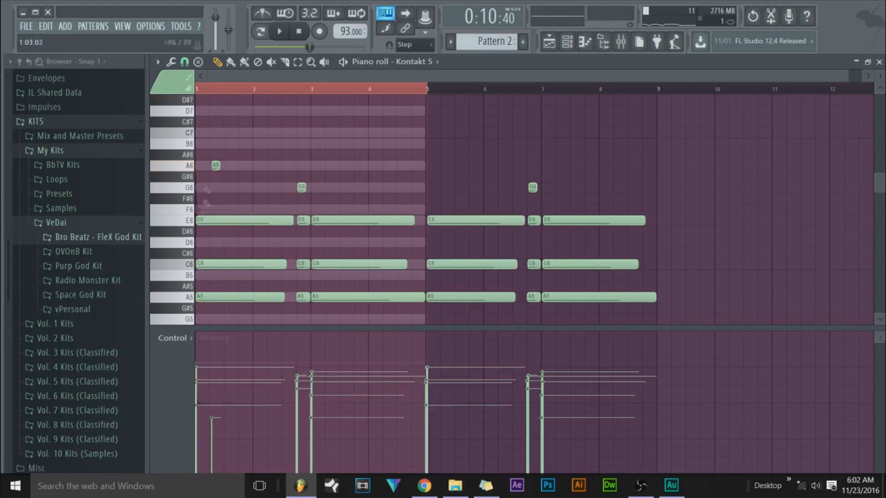
drag(210, 167, 215, 166)
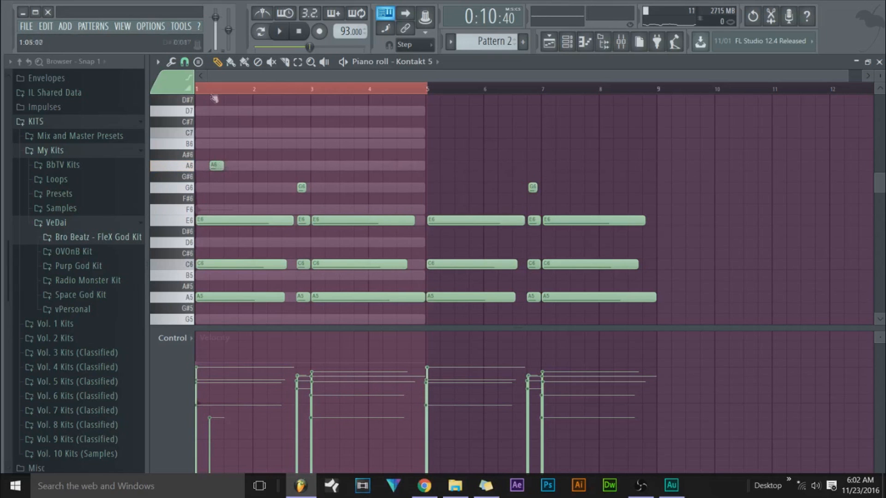
- Add short ascending B6, C7 and D7 notes following the A6 in bar 1
scroll(226, 75, up, 3)
click(254, 144)
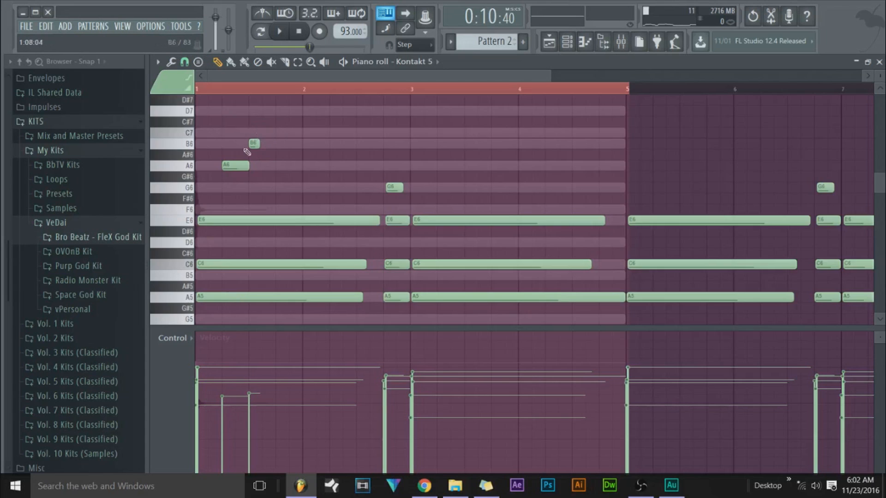
scroll(246, 152, up, 2)
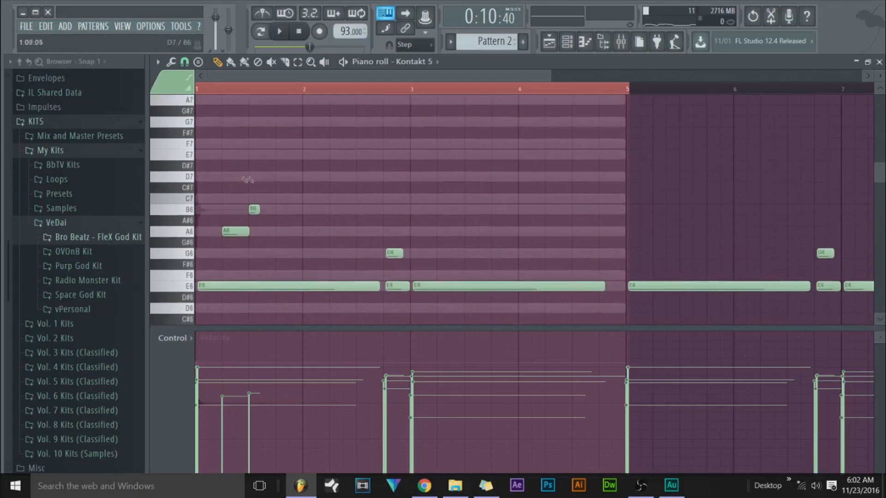
click(267, 199)
click(266, 199)
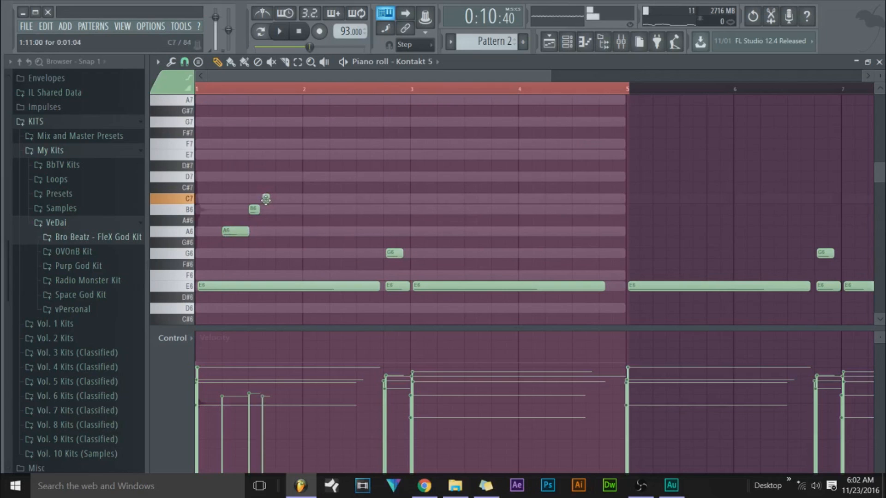
click(262, 198)
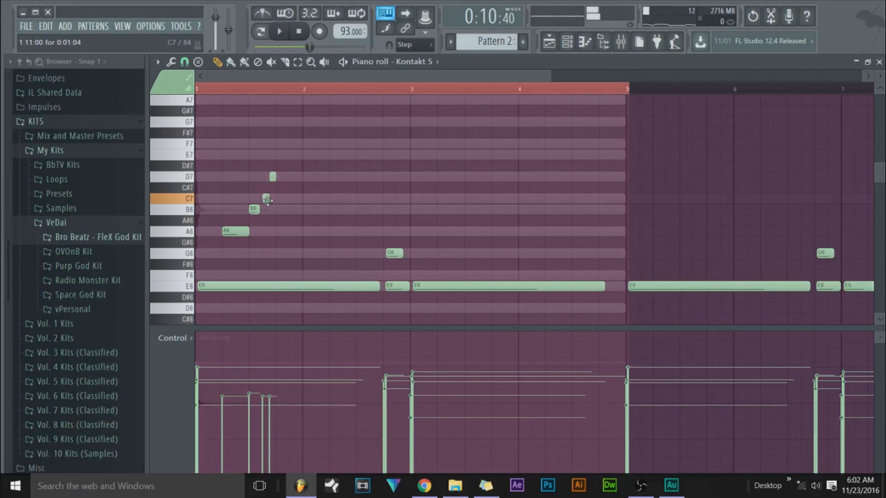
click(233, 231)
click(254, 210)
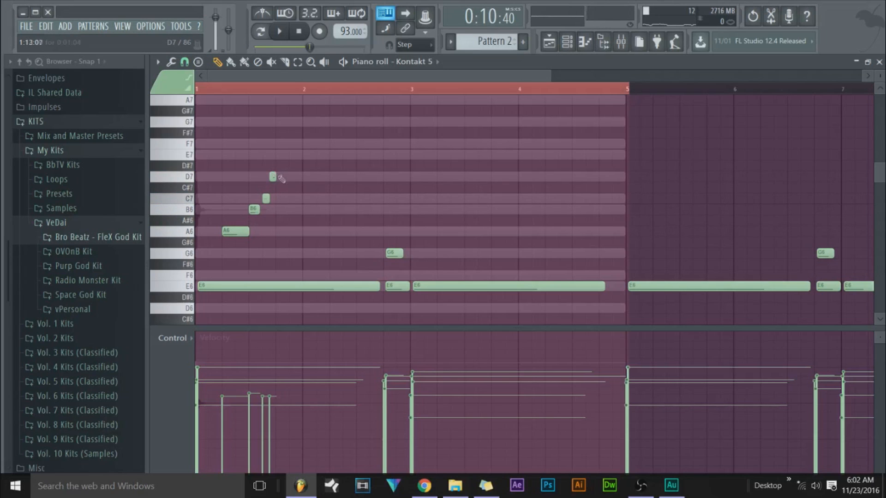
- Add a G7 note near the end of bar 1 and a longer E7 at bar 2, vary the melody velocities and play it
drag(280, 143, 282, 120)
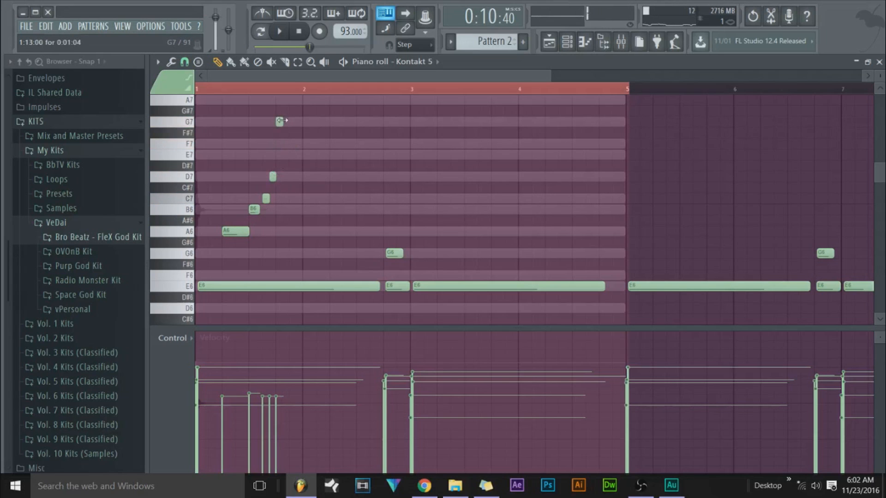
click(306, 155)
drag(326, 156, 373, 156)
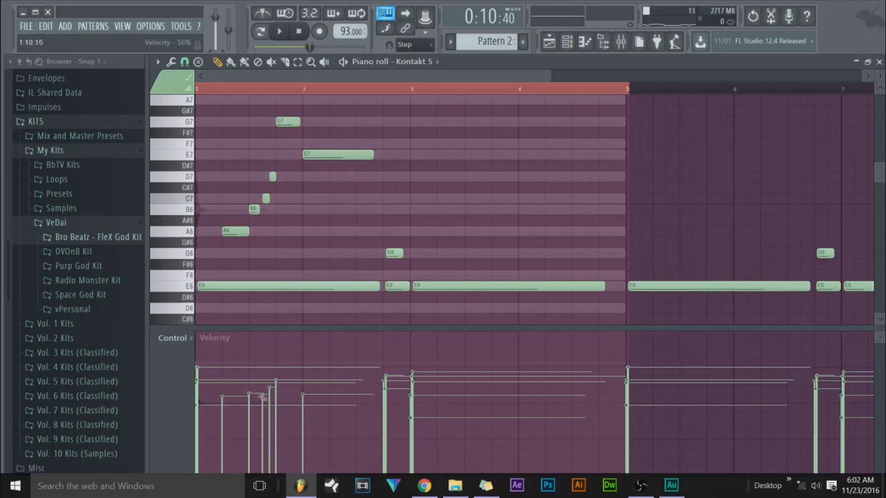
click(283, 33)
click(298, 32)
click(281, 34)
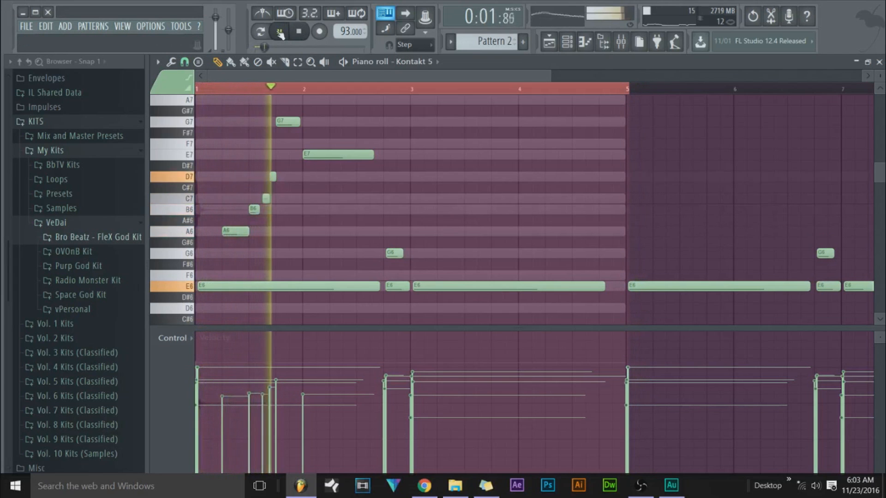
- Add a D7 note overlapping the E7 and ending before bar 3, and copy the melody phrase two bars ahead, two semitones lower
drag(313, 90, 185, 105)
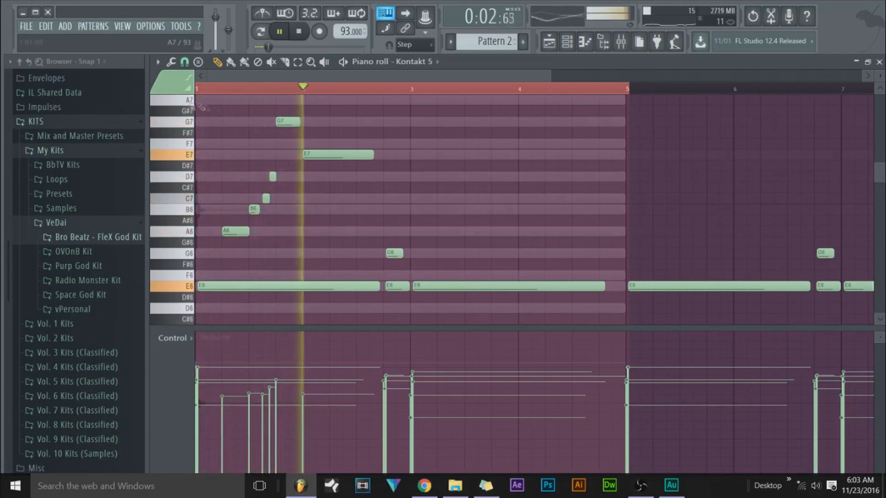
click(361, 178)
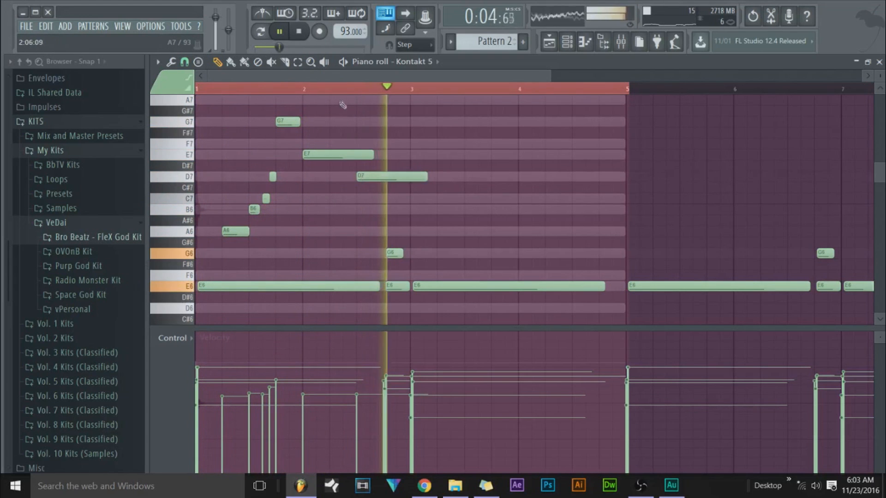
drag(426, 178, 406, 187)
drag(406, 119, 445, 257)
ctrl+click(445, 229)
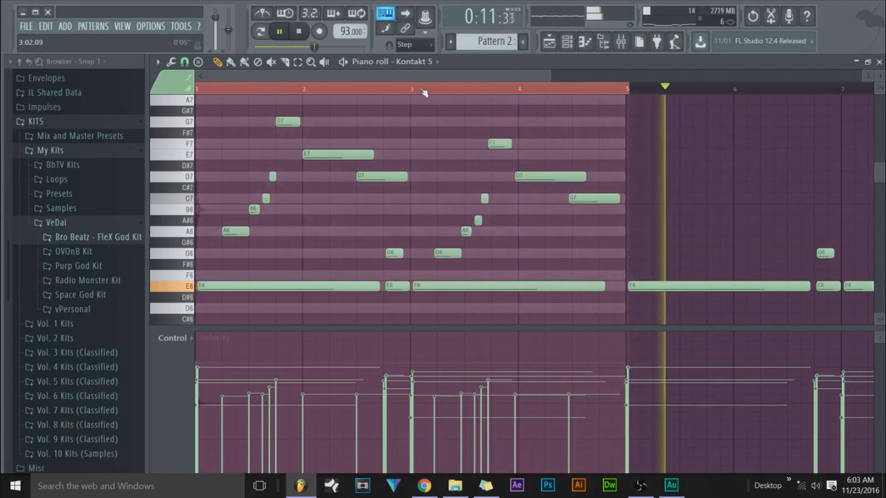
- Shift the copied melody phrase in bars 3 and 4 slightly later in time and play it
drag(436, 116, 598, 269)
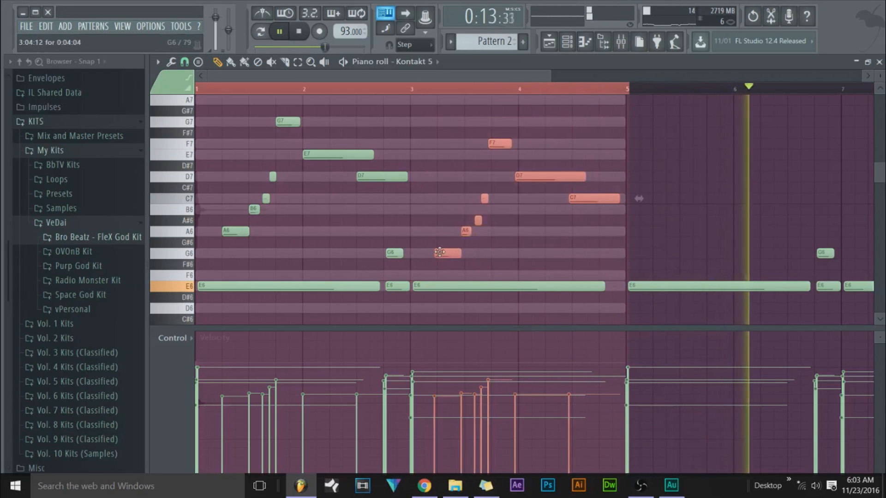
drag(439, 252, 444, 252)
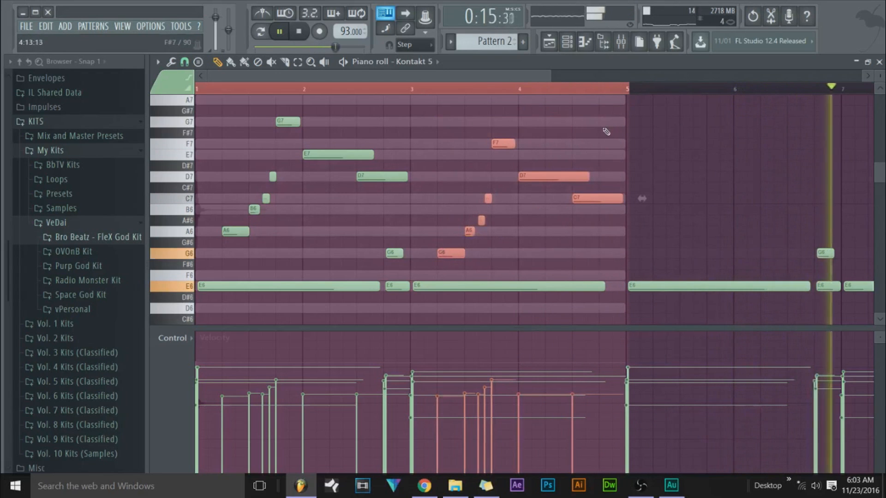
click(442, 87)
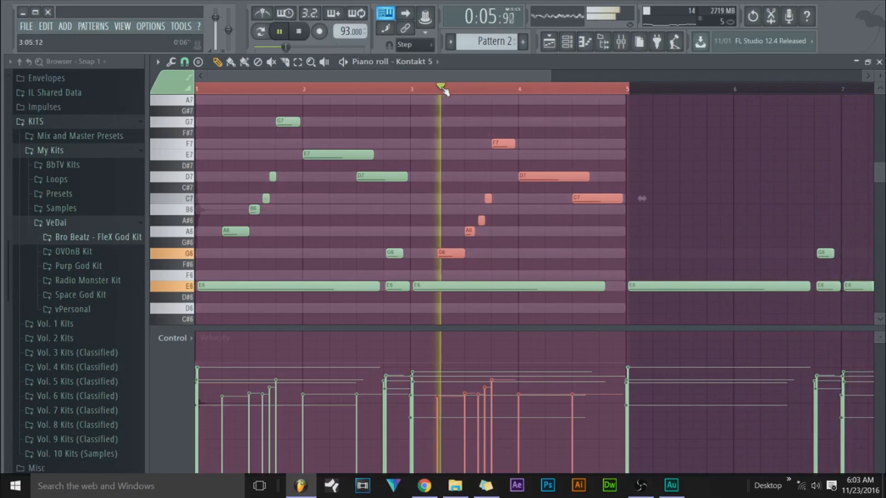
- Raise the short A#6 in bar 3 to B6 and the F7 to G7, playing the phrase to check it
click(492, 232)
drag(481, 220, 481, 210)
click(433, 88)
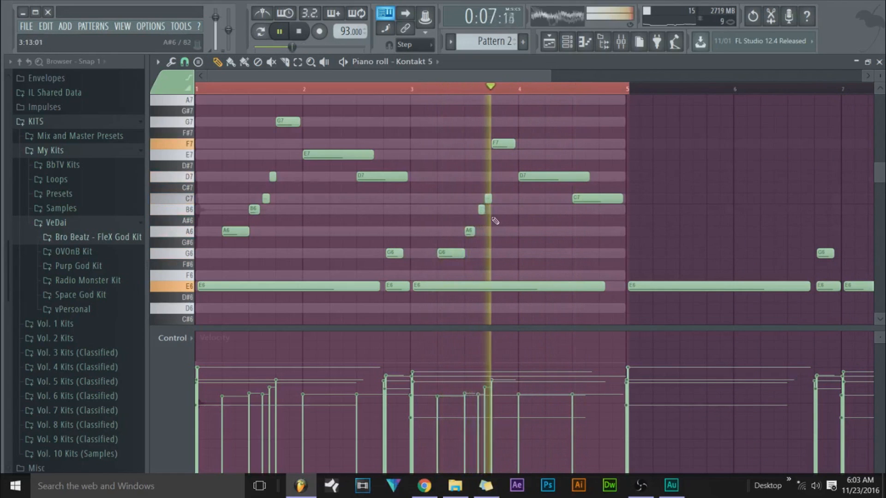
click(485, 89)
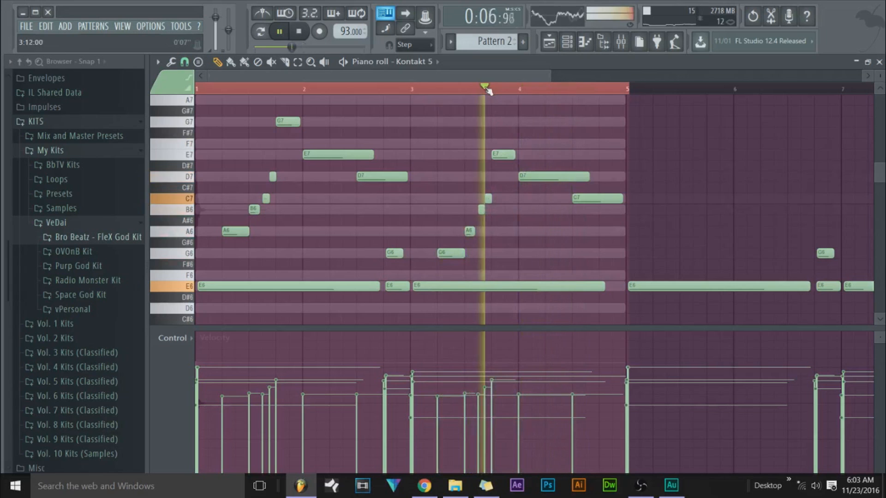
drag(506, 144, 505, 122)
click(480, 89)
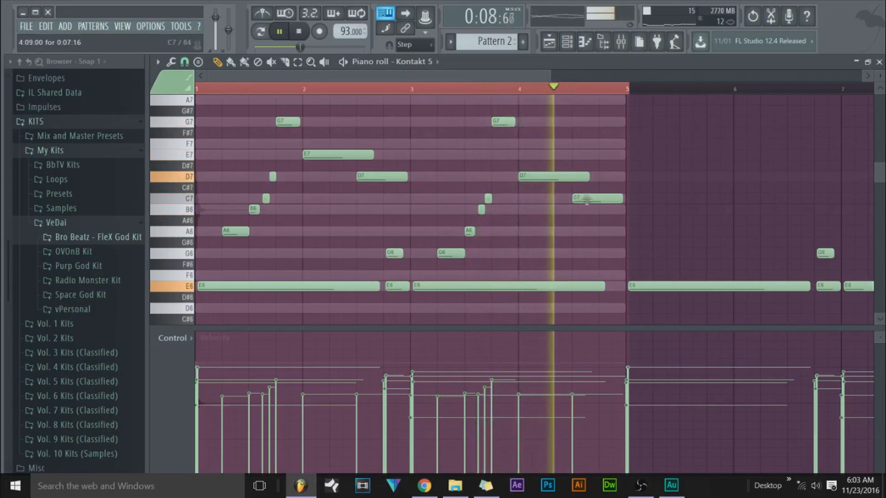
- Lower the last melody note of bar 4 to A6, then play the ending and stop playback
drag(593, 203, 592, 231)
click(559, 90)
click(559, 91)
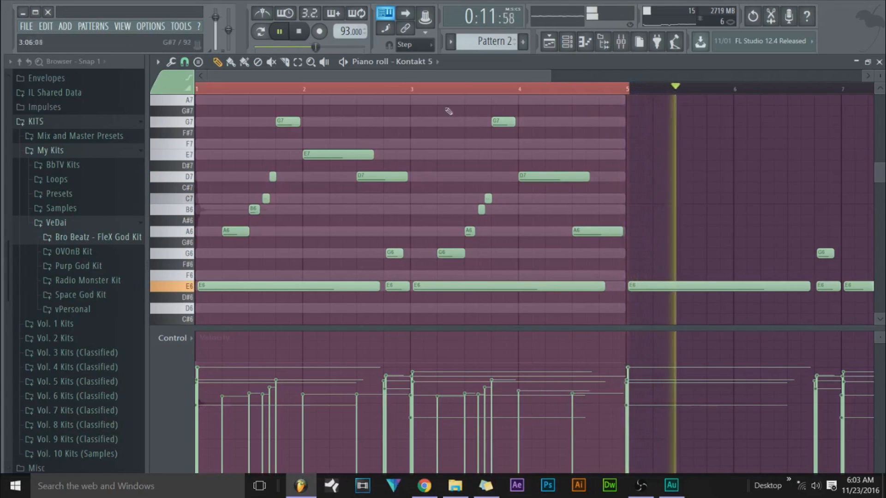
click(300, 31)
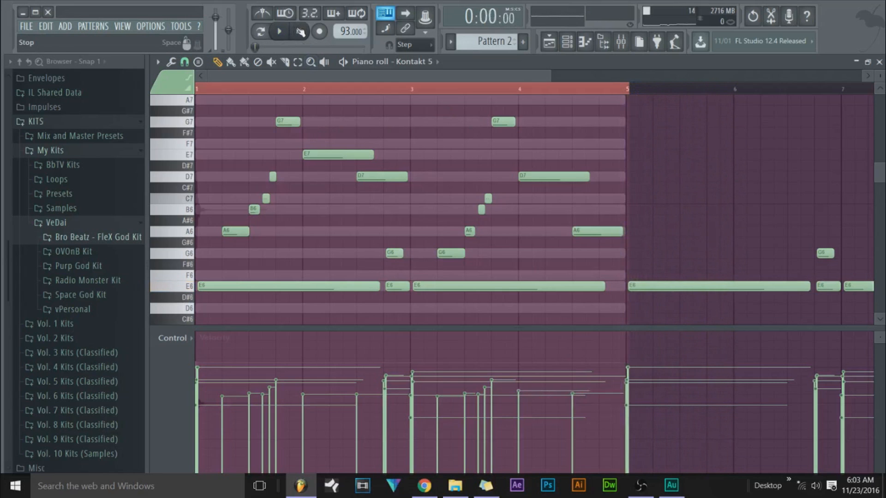
- Duplicate the melody notes of bars 1 to 4 into bars 5 to 8
drag(228, 108, 628, 243)
drag(487, 226, 439, 269)
key(ctrl+b)
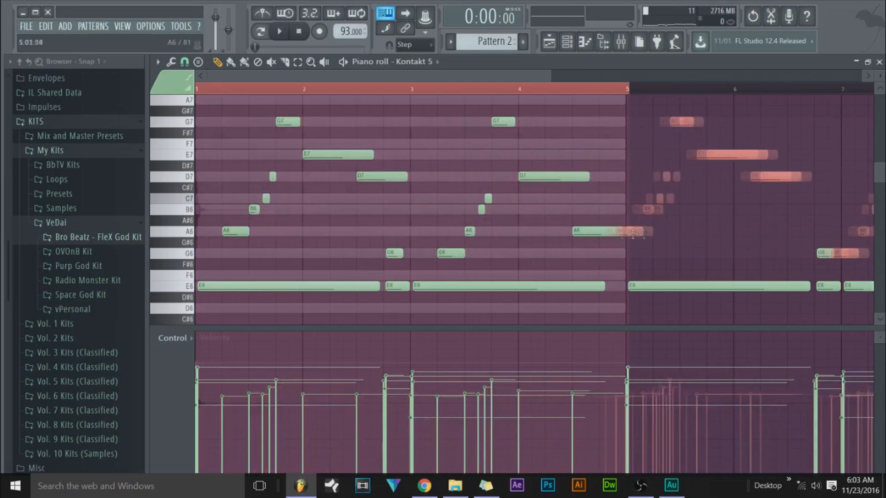
key(ctrl+d)
click(586, 77)
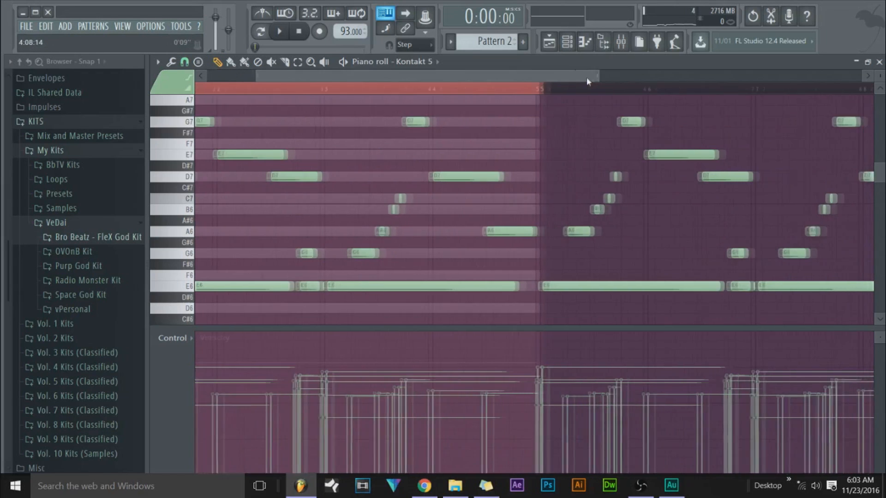
- Shorten the E7 at bar 6, add a very short G7 leading into an A7 after it, and play the section
mouse_move(699, 157)
mouse_down()
mouse_move(657, 174)
mouse_move(672, 109)
mouse_move(666, 91)
mouse_move(662, 103)
mouse_up()
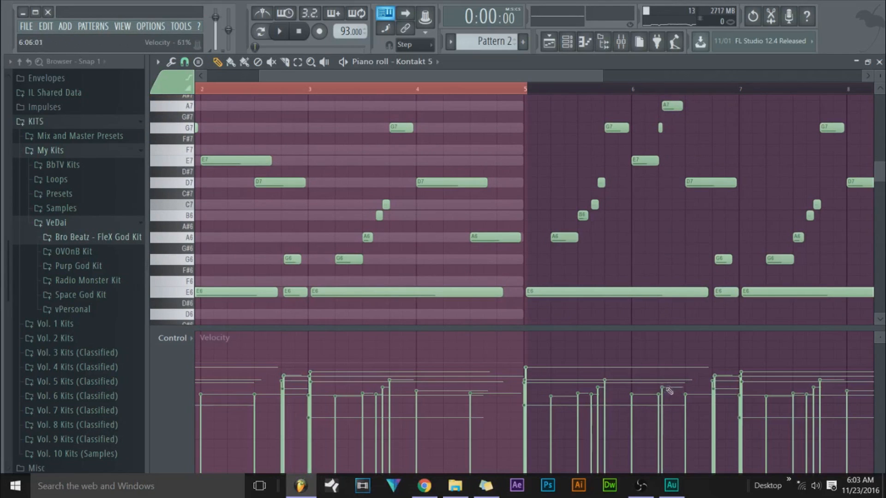
click(631, 91)
key(space)
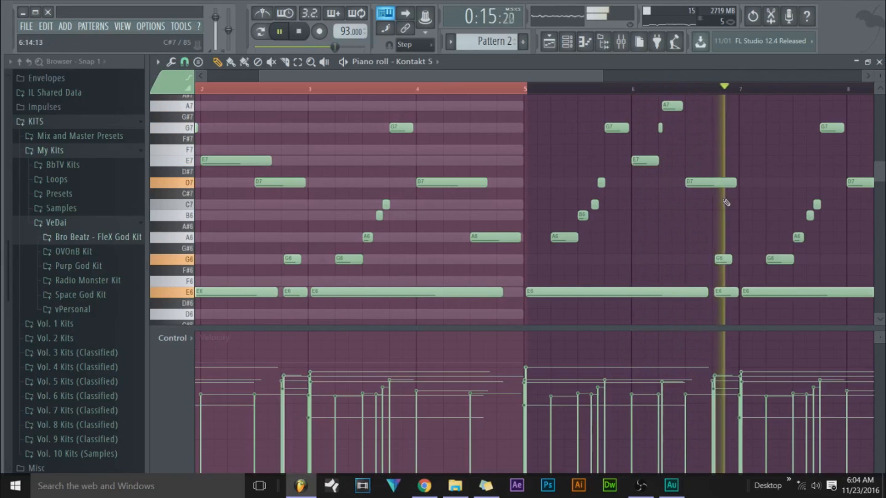
key(space)
- Add a C7 note at the start of bar 7, preceded by a very short A6 grace note
click(738, 204)
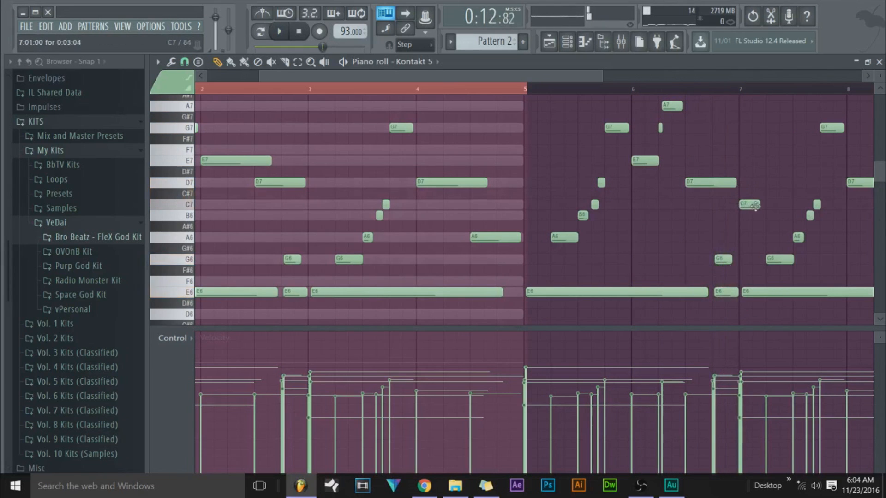
drag(740, 204, 742, 238)
drag(746, 225, 769, 206)
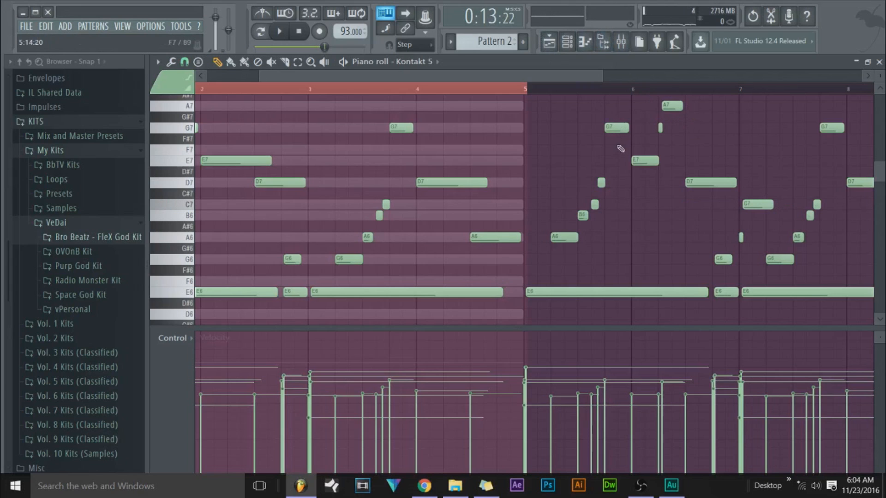
- Add a very short G6 grace note before the A6 in bar 5, trim the A6's start to fit, and play through bar 8
click(550, 256)
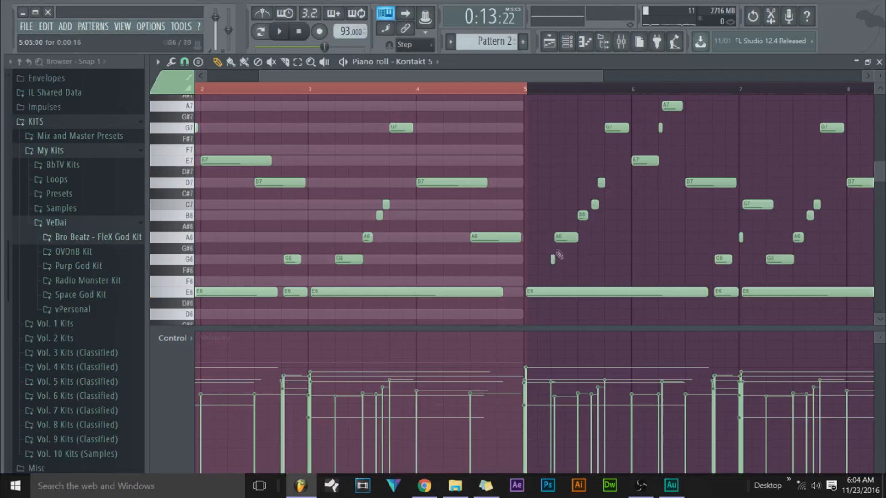
key(space)
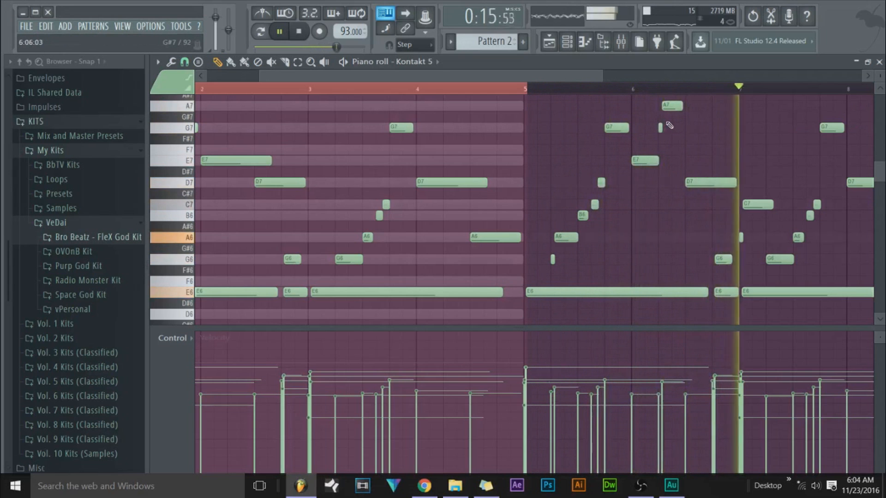
drag(591, 75, 691, 76)
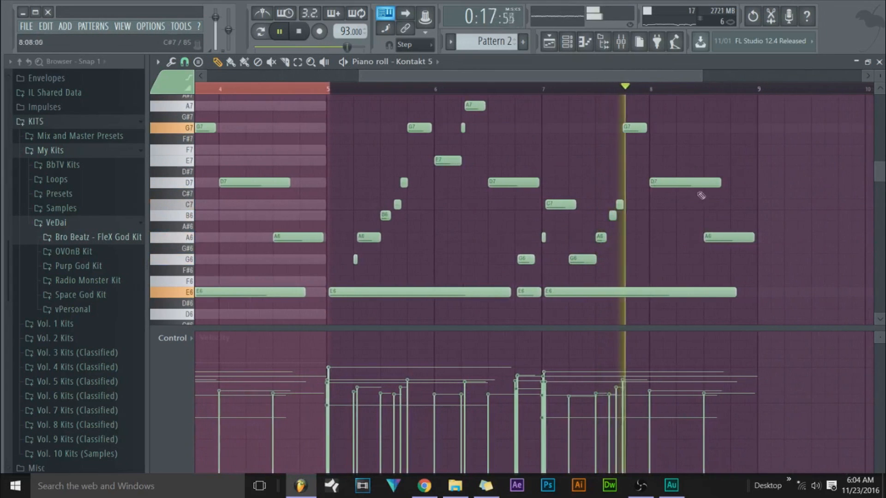
- Shorten the D7 note at bar 8 and add short C7, D7, C7 and E7 notes after it
key(space)
drag(719, 183, 681, 199)
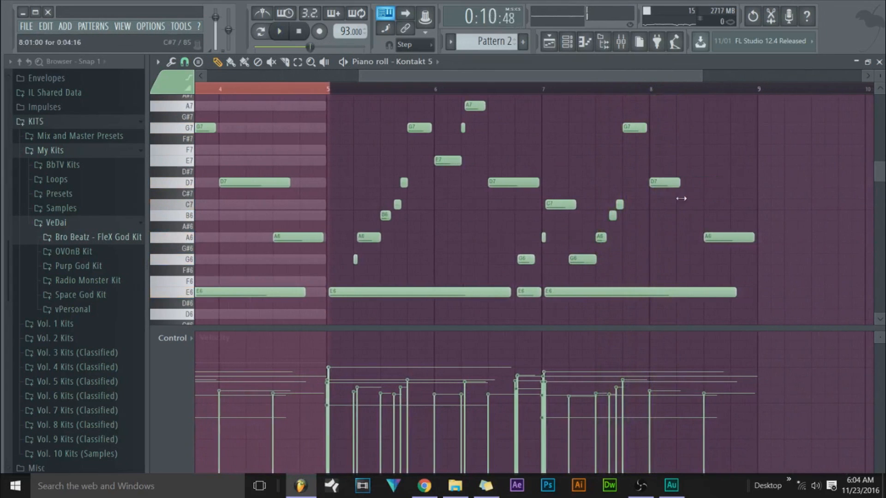
click(679, 207)
click(695, 205)
click(681, 183)
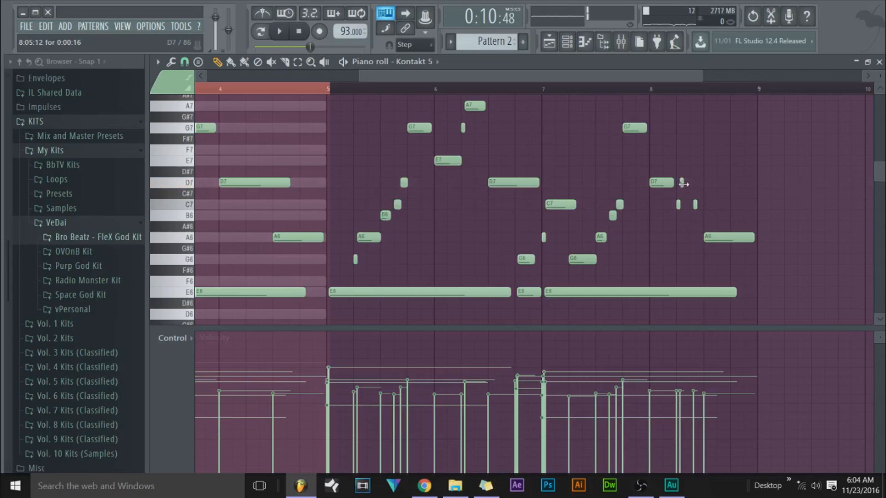
drag(694, 205, 691, 205)
click(695, 161)
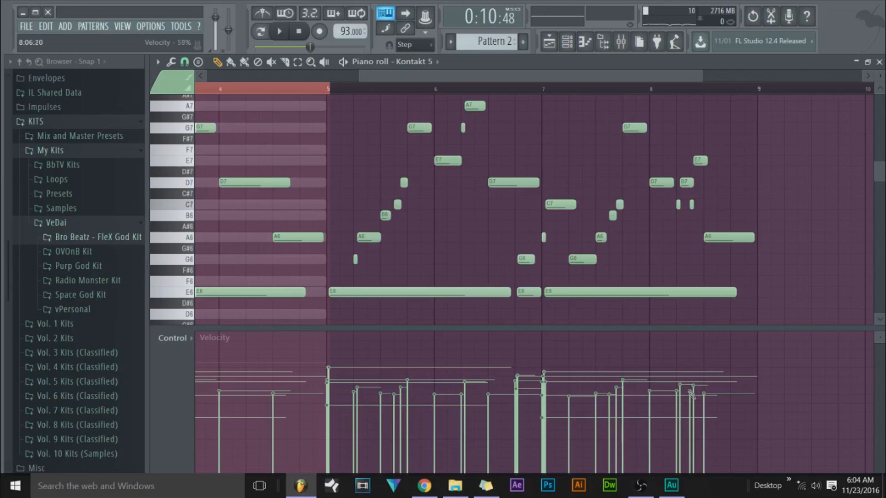
click(280, 34)
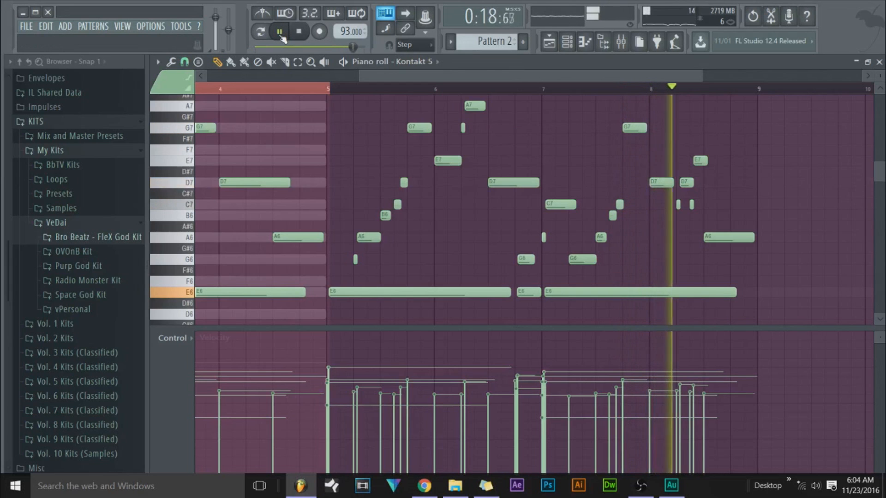
click(303, 36)
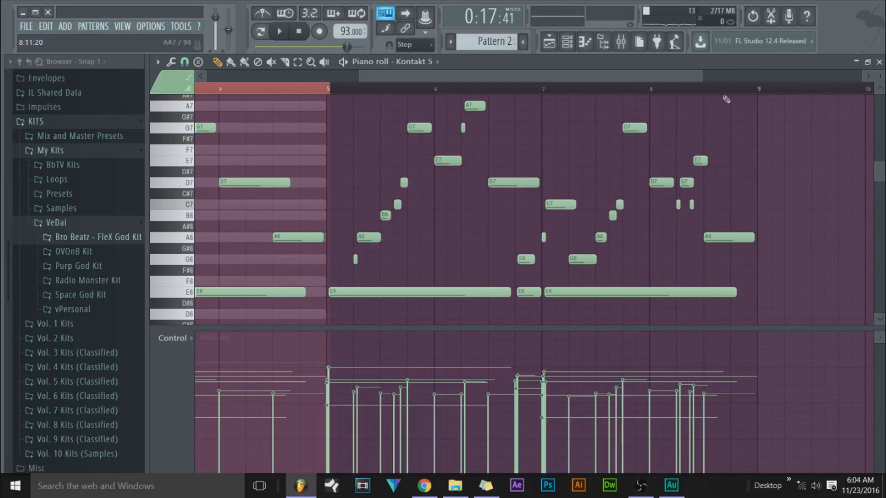
- Using 1/4 step snap, shorten the two brief C7 notes in bar 8 and shift the adjacent D7 and E7 notes slightly earlier
scroll(726, 99, up, 5)
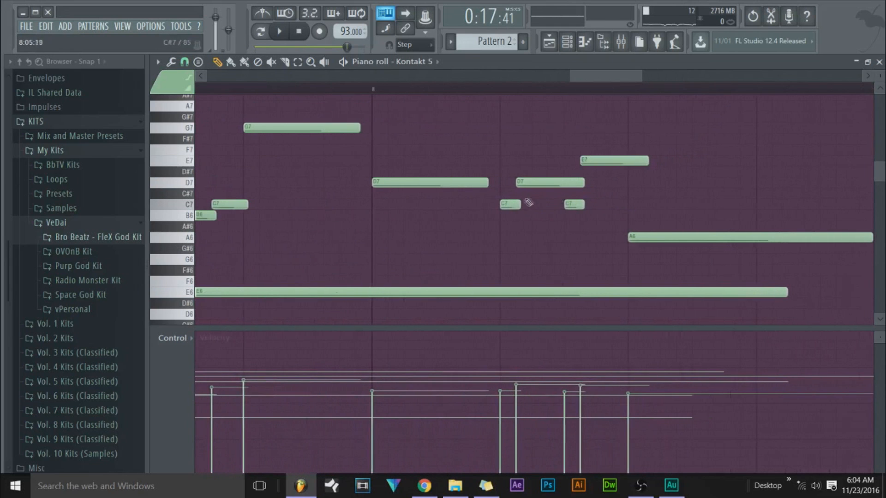
click(171, 62)
click(184, 61)
click(203, 139)
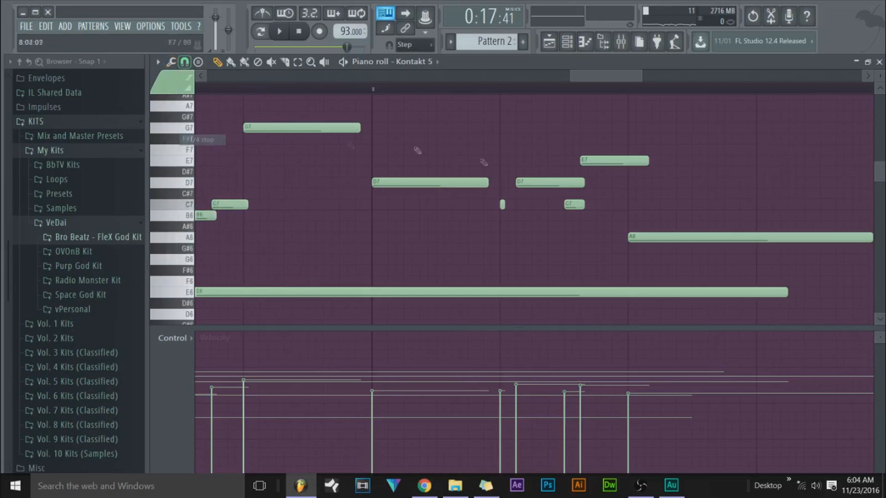
drag(530, 182, 522, 181)
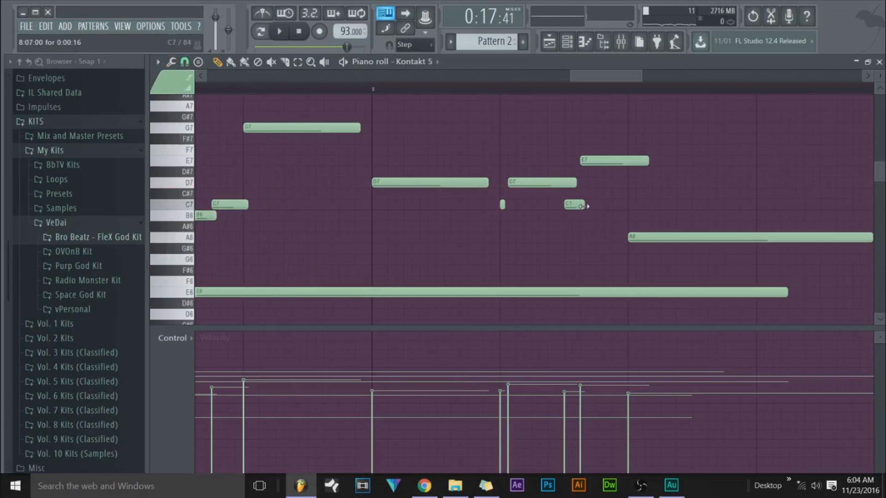
drag(593, 160, 584, 160)
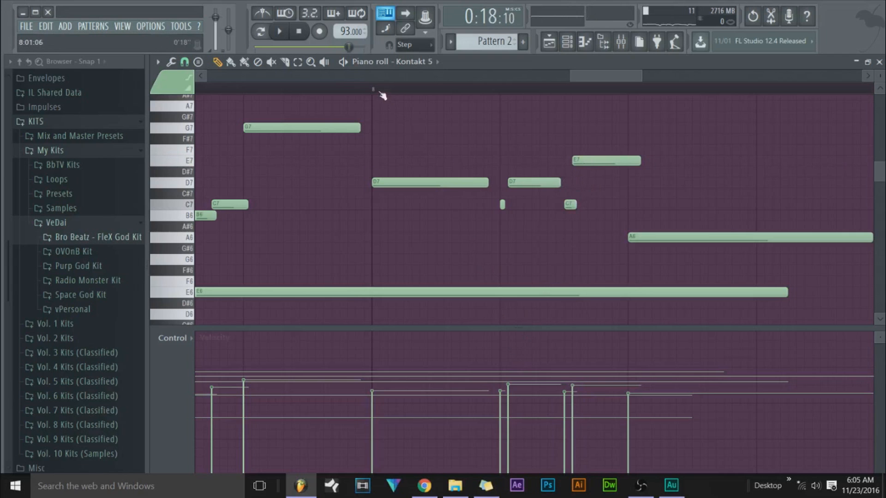
key(space)
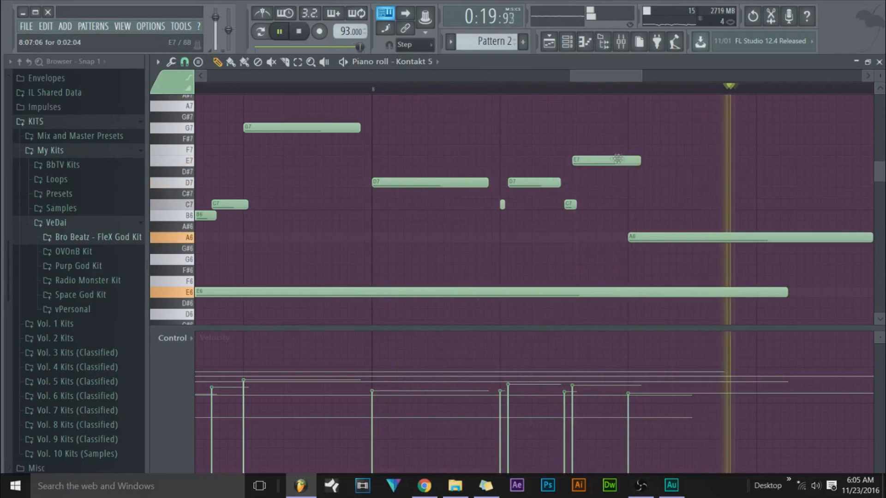
key(space)
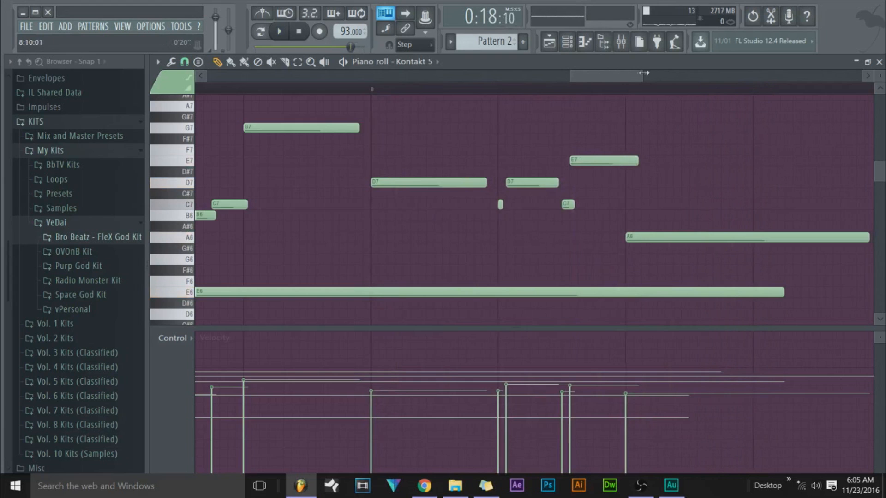
- Review the complete Kontakt 5 note sequence from bar 1 to bar 9 in the piano roll
drag(643, 73, 759, 73)
drag(572, 71, 284, 70)
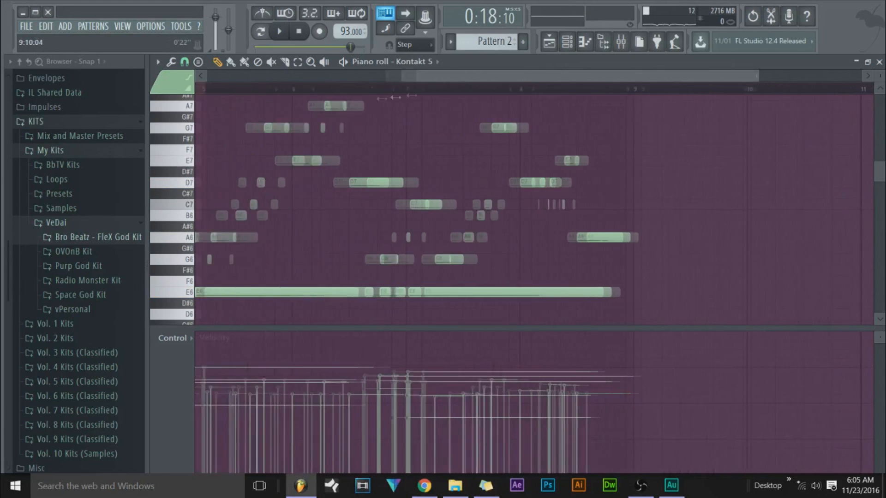
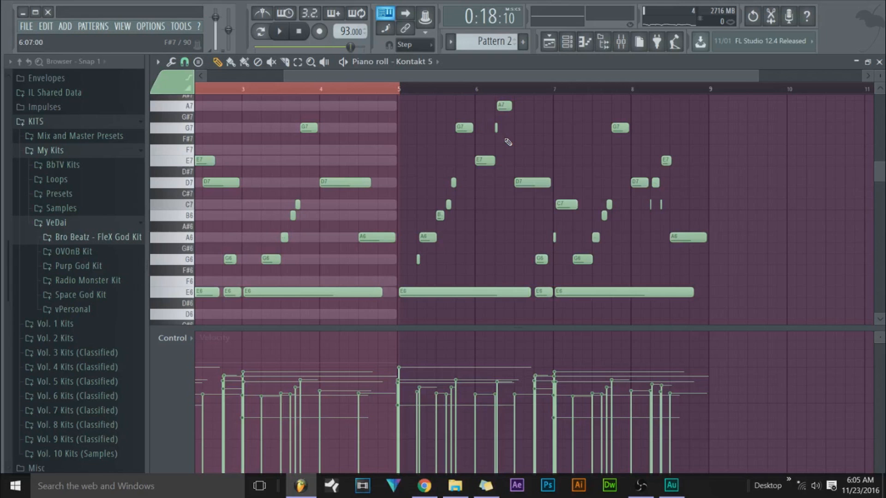
drag(467, 81, 350, 78)
drag(677, 73, 660, 76)
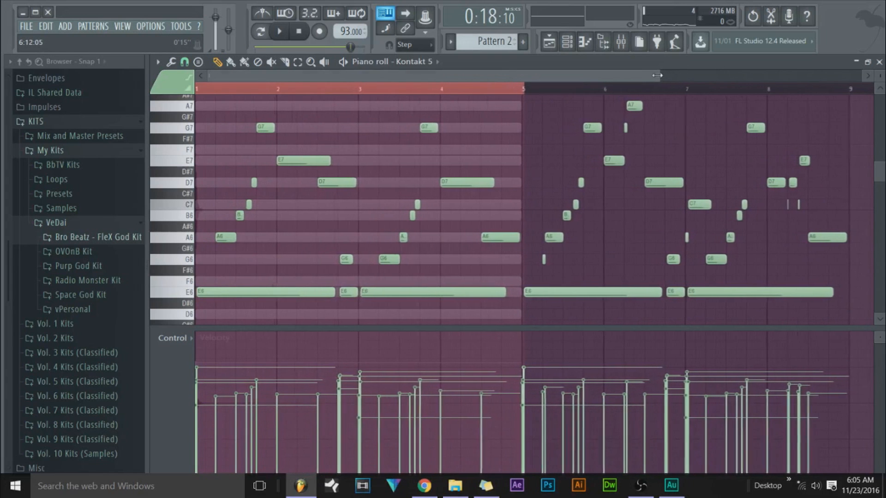
scroll(559, 162, up, 3)
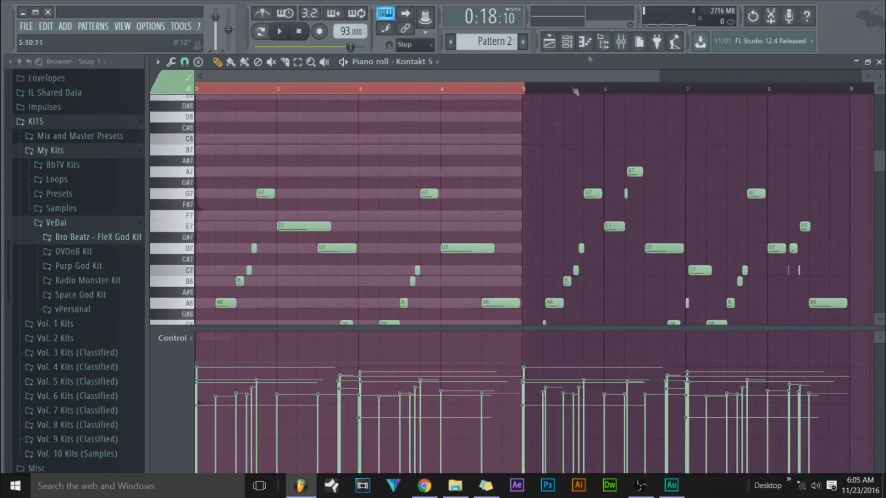
drag(659, 75, 828, 93)
scroll(347, 146, down, 3)
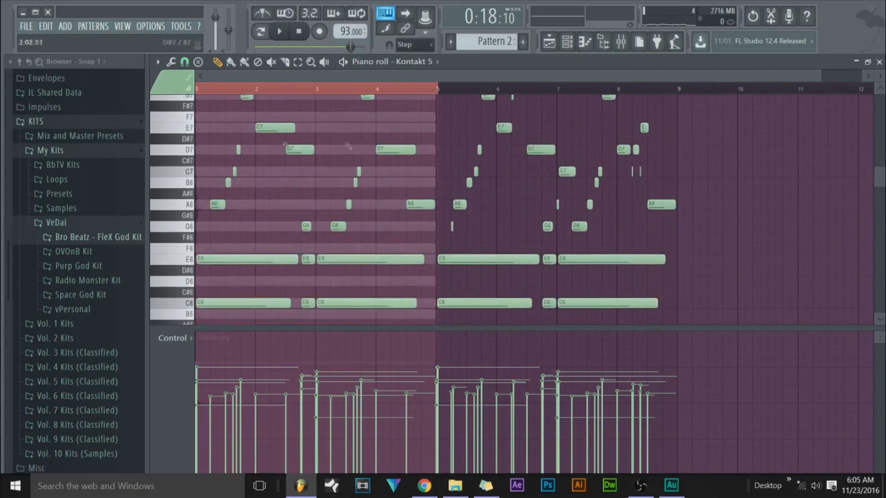
- Copy the Kontakt 5 notes into the Omnisphere_2 channel and open the Omnisphere_2 piano roll
click(567, 42)
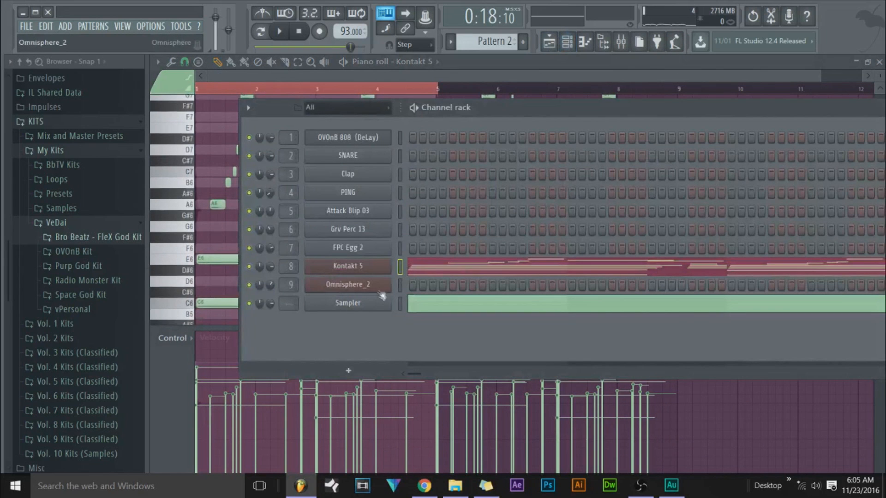
right_click(366, 271)
click(529, 276)
right_click(358, 289)
click(517, 306)
click(444, 286)
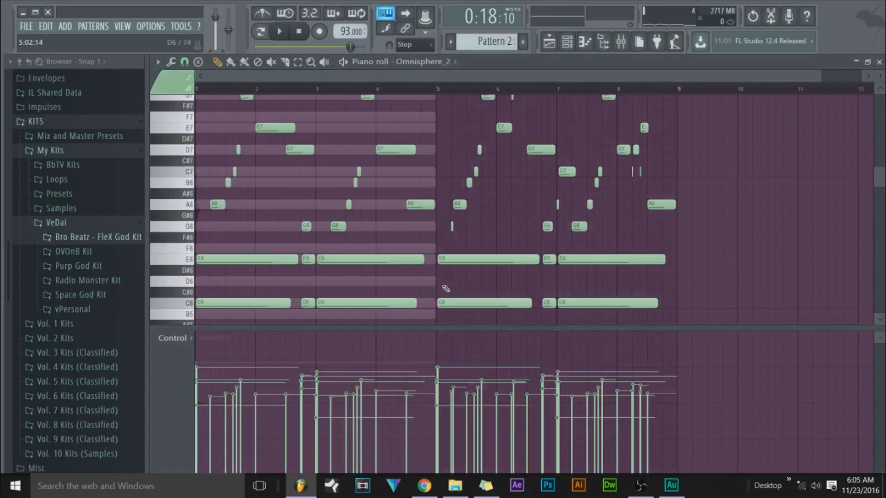
- Delete all the melody notes from G6 upward in the Omnisphere_2 part, keeping the chords
scroll(290, 196, up, 2)
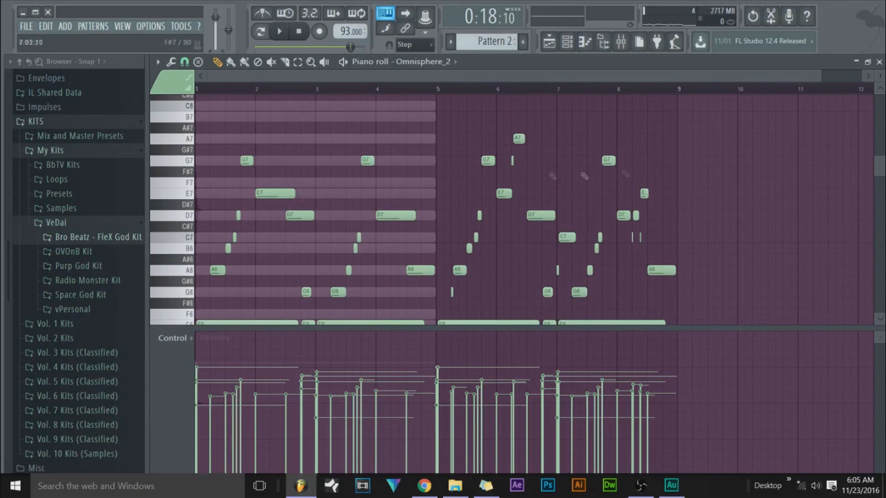
drag(737, 134, 174, 287)
key(Delete)
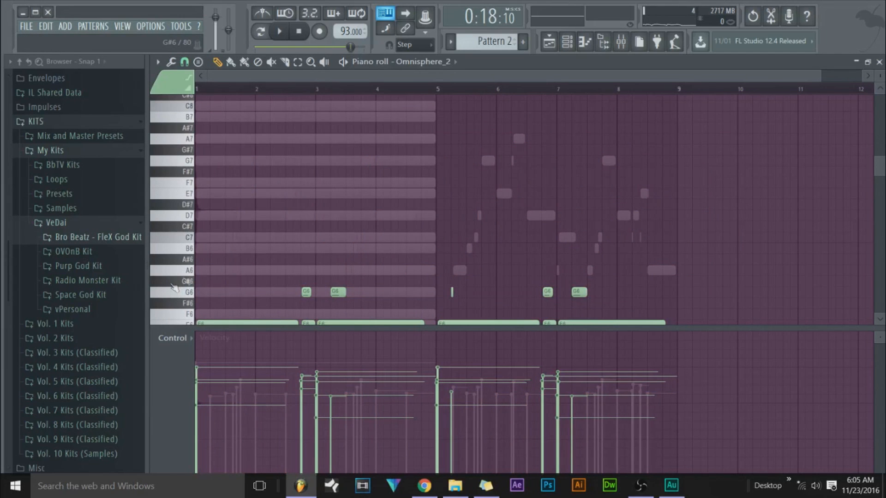
drag(642, 253, 275, 300)
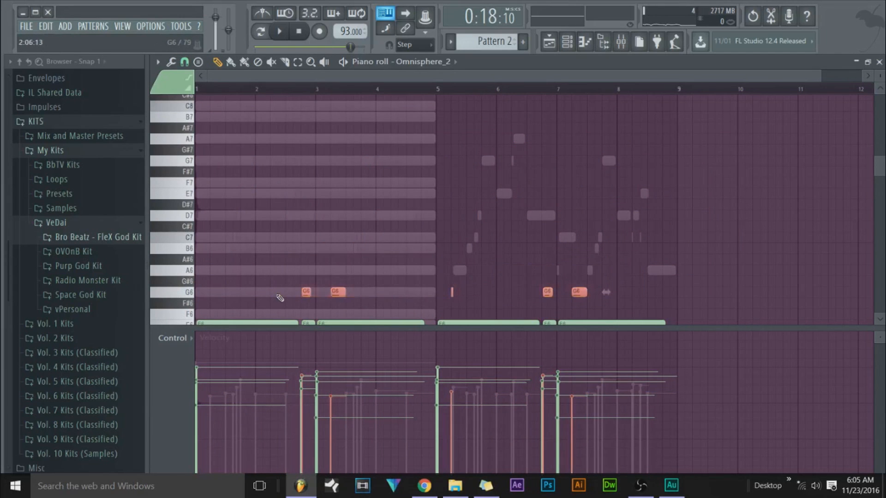
key(Delete)
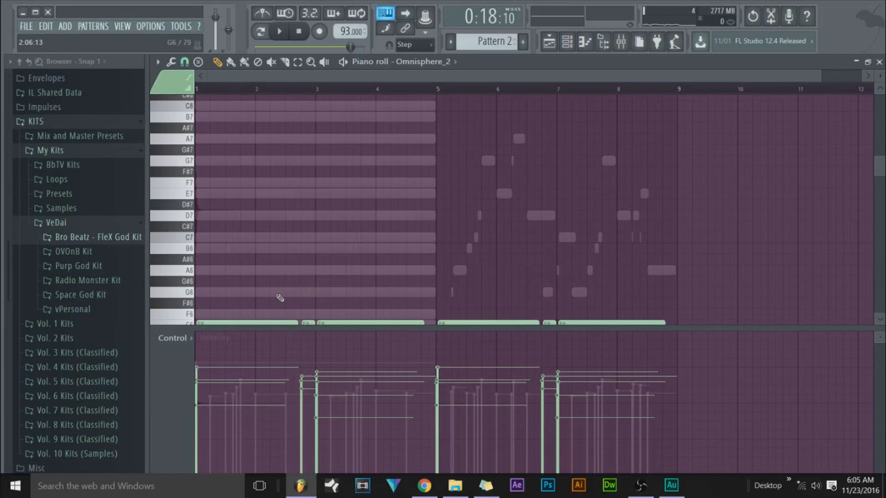
- Delete the low F4 and E4 bass notes from the Omnisphere_2 part
scroll(280, 298, down, 5)
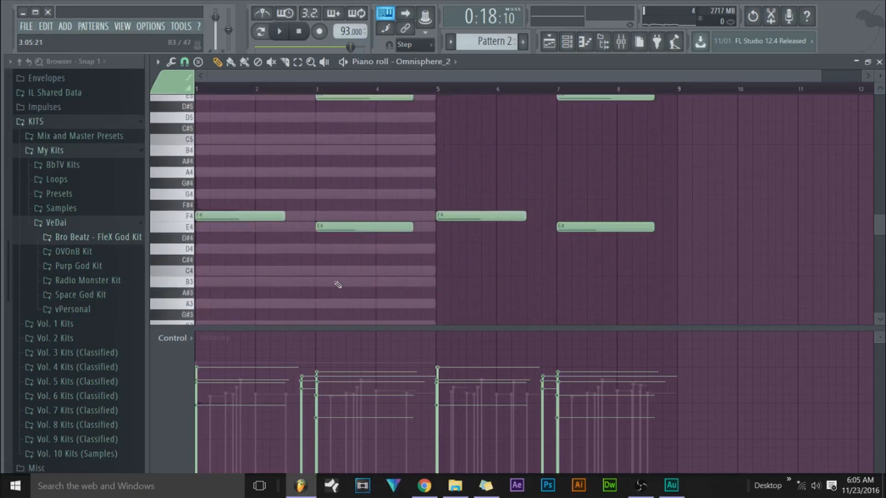
scroll(337, 285, down, 4)
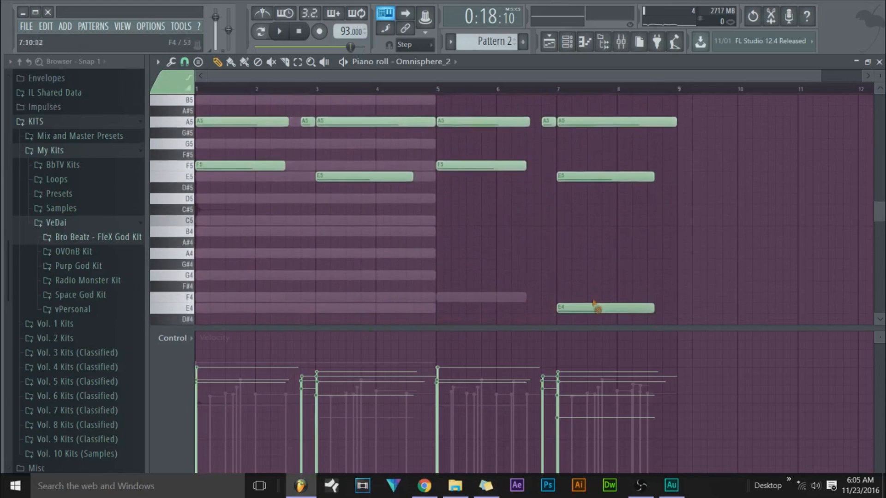
scroll(457, 254, up, 3)
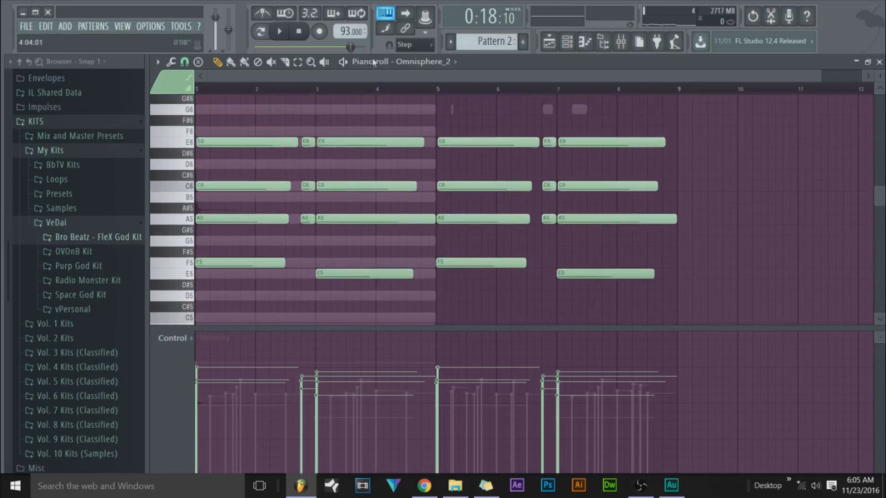
click(567, 42)
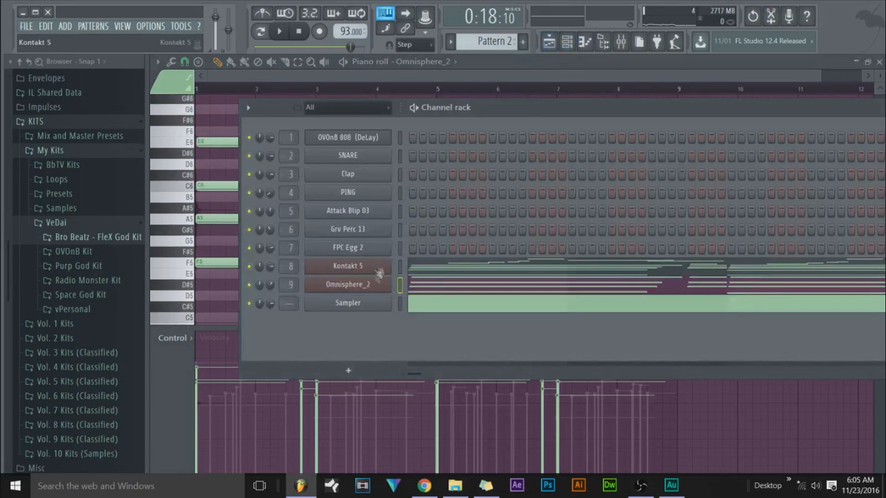
right_click(368, 290)
click(509, 295)
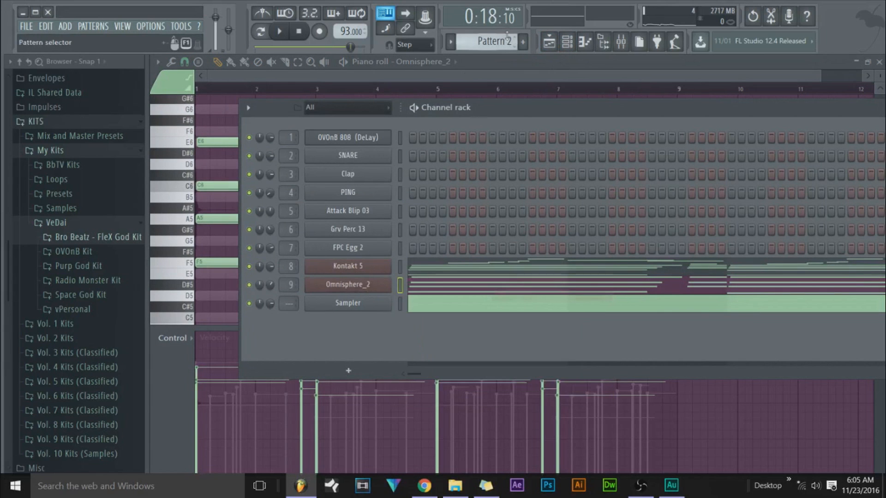
- Duplicate the four Pattern 1 clips on Track 4 of the playlist so they also fill bars 5 to 8
click(548, 41)
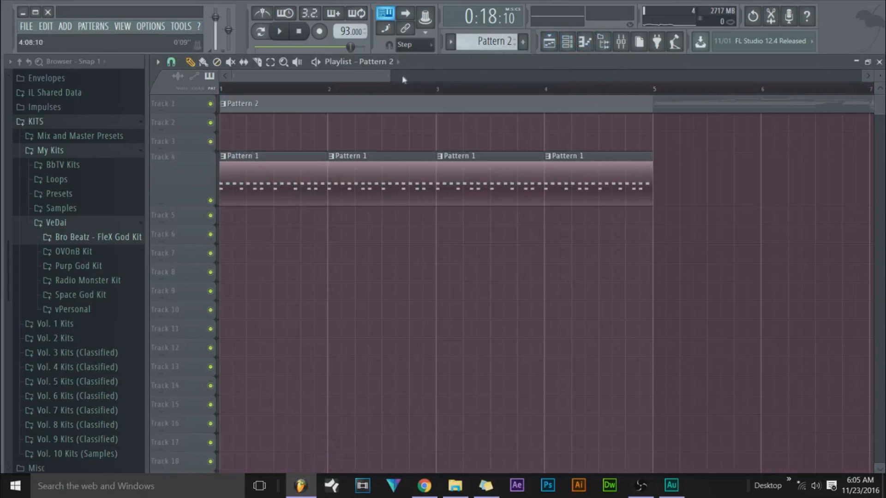
drag(390, 77, 639, 76)
drag(470, 259, 408, 195)
ctrl+click(407, 255)
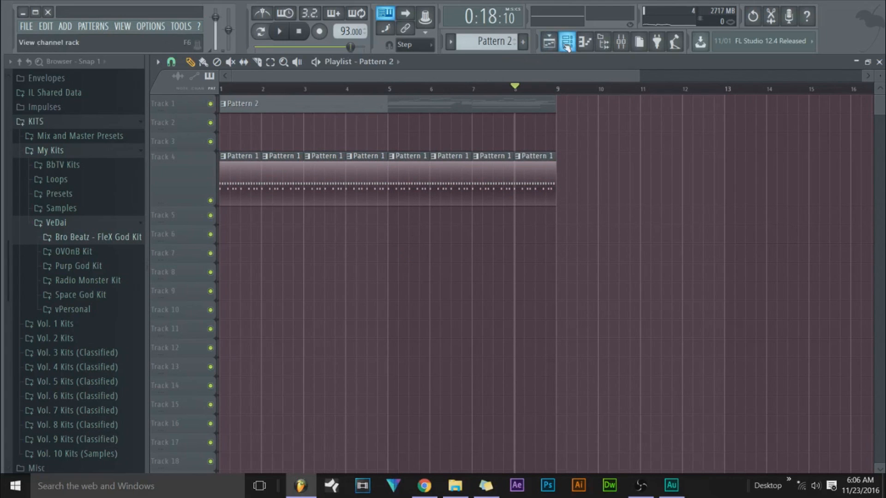
- Split Pattern 2 into one clip per channel, placing Kontakt 5 on Track 2 and starting Omnisphere_2 at bar 5 on Track 1
click(451, 42)
click(622, 184)
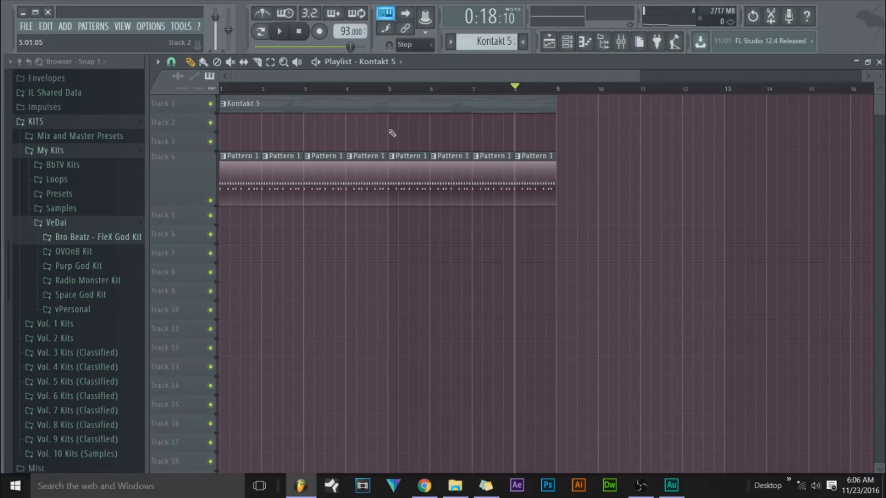
drag(330, 105, 320, 134)
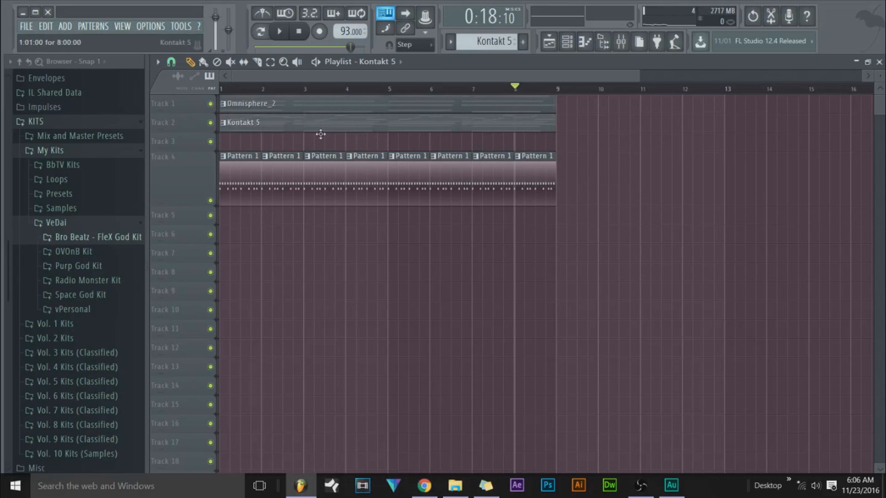
drag(278, 105, 448, 115)
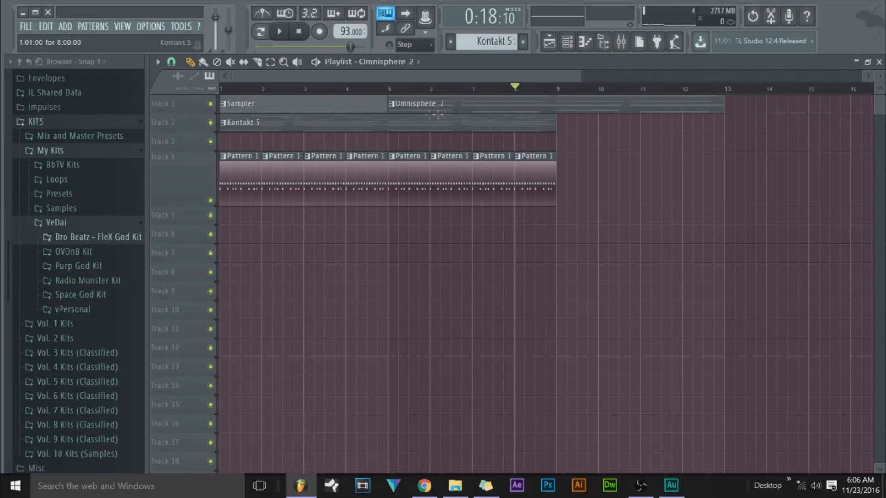
click(443, 125)
drag(586, 125, 563, 122)
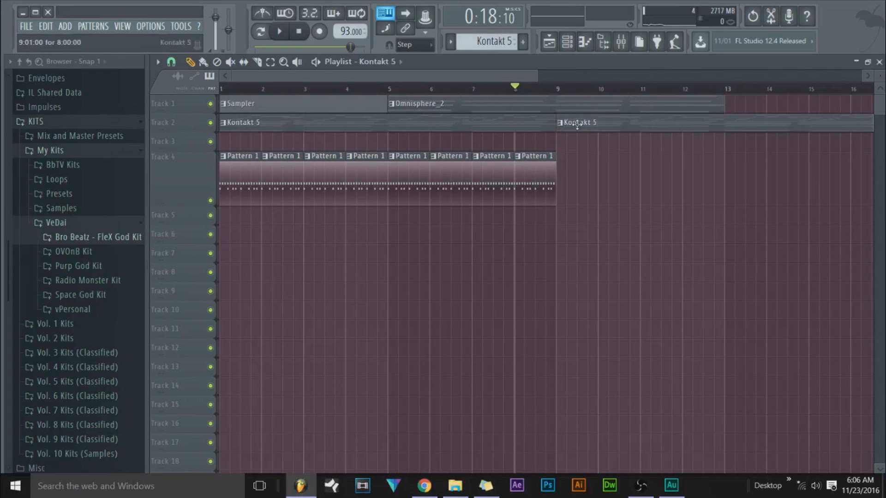
right_click(575, 123)
click(257, 61)
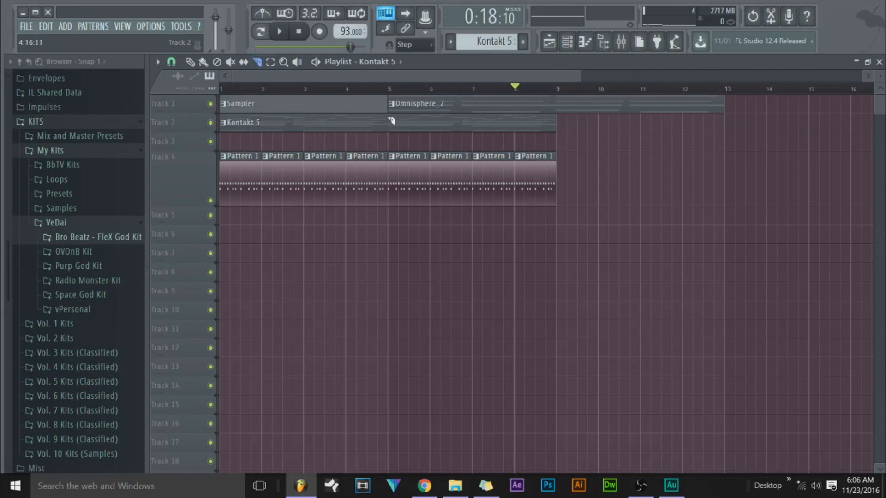
drag(389, 132, 364, 108)
- Delete the empty Sampler clip from Track 1 of the playlist
right_click(260, 101)
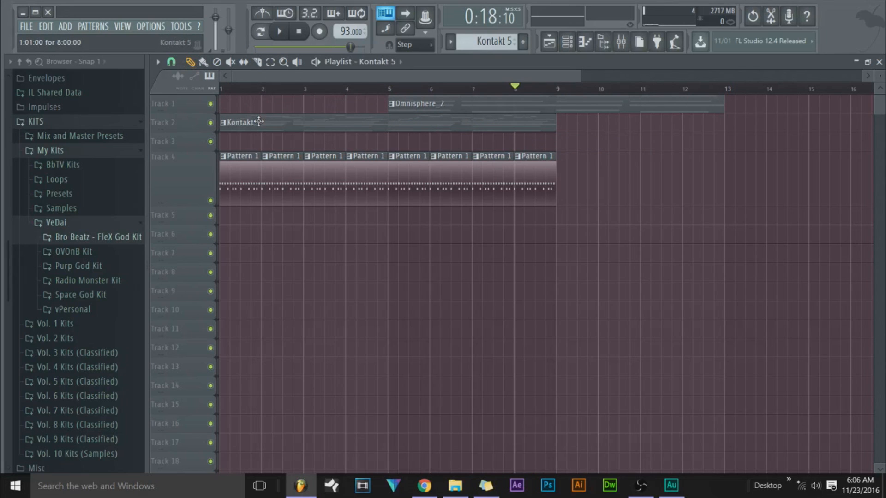
- Move the Kontakt 5 clip on Track 2 so that it starts around bar 5, beneath the Omnisphere_2 clip
click(455, 109)
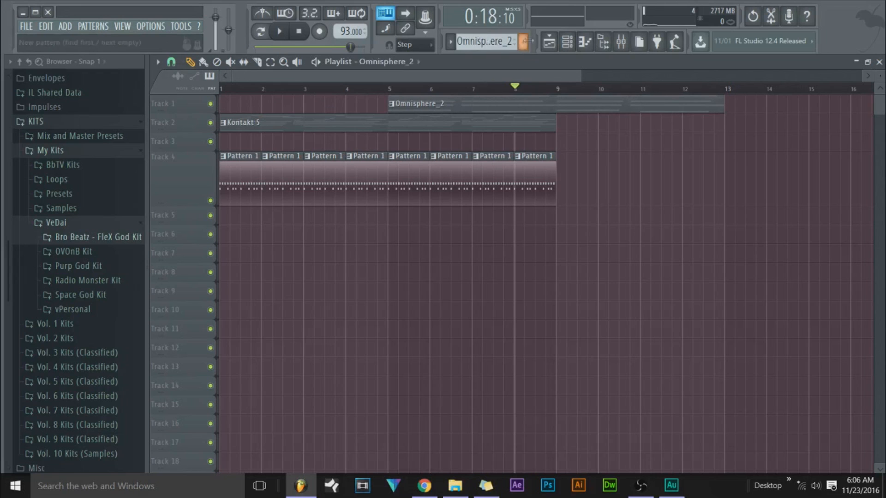
click(522, 41)
click(550, 57)
click(499, 102)
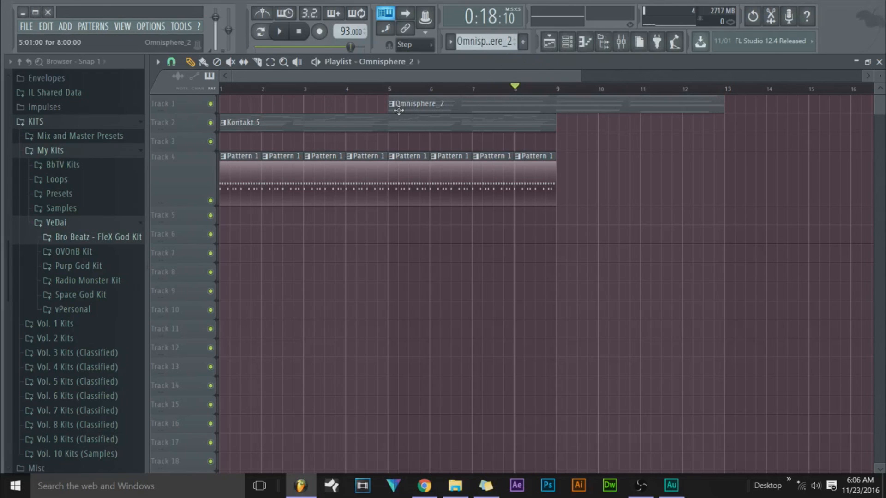
drag(341, 119, 490, 120)
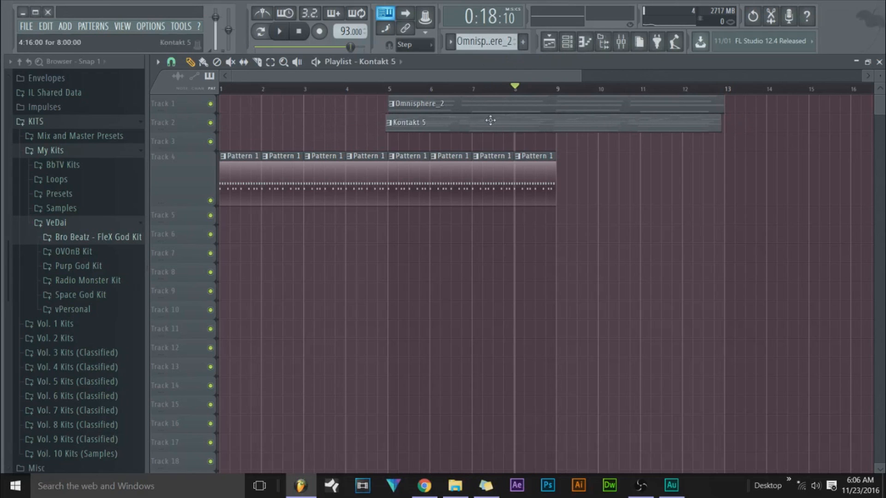
- Extend the row of Pattern 1 clips on Track 4 through bar 12 and align the Kontakt 5 clip with bar 5
mouse_move(519, 89)
mouse_down()
mouse_move(525, 91)
mouse_move(463, 107)
mouse_move(391, 94)
mouse_up()
mouse_move(574, 180)
mouse_down()
mouse_move(377, 190)
mouse_move(395, 187)
mouse_up()
key(ctrl+b)
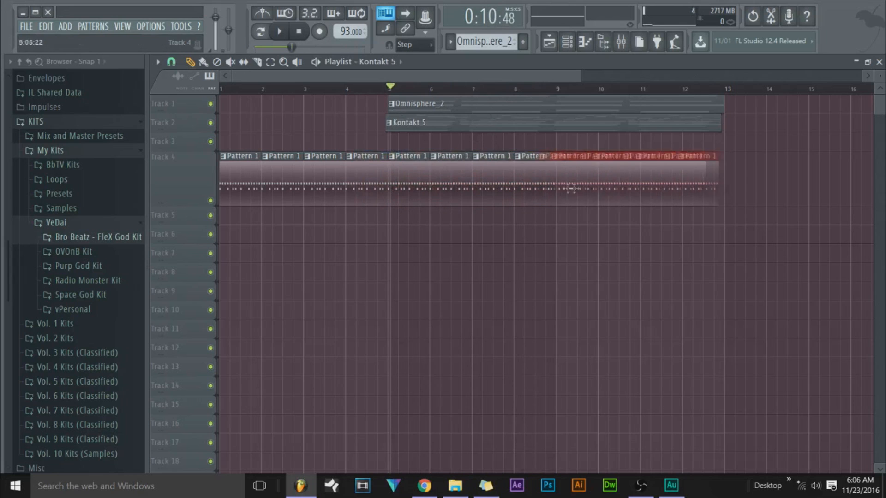
click(520, 144)
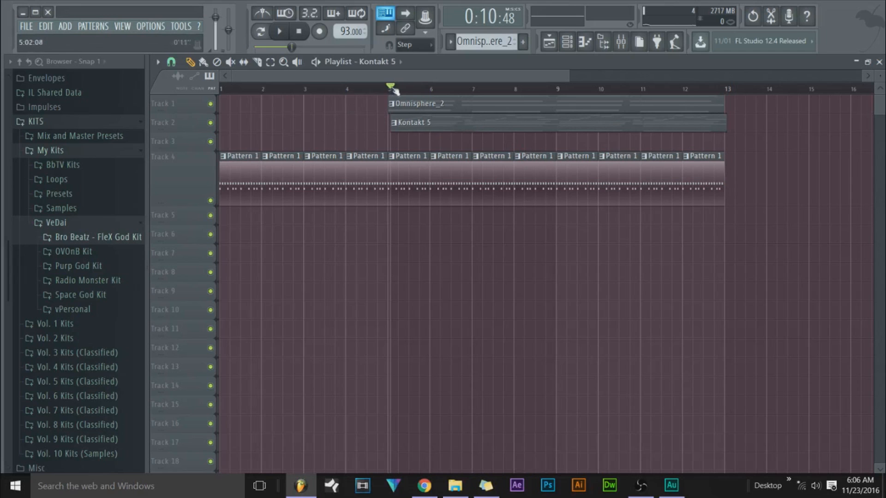
drag(403, 107, 413, 105)
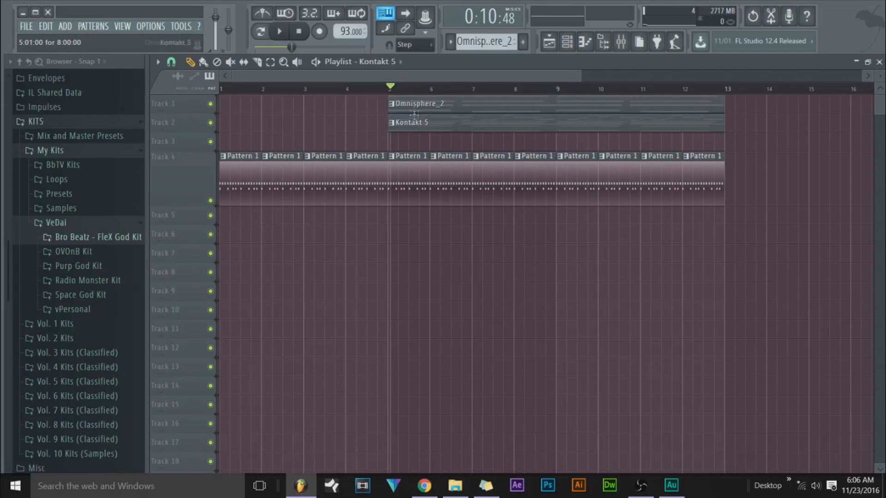
- Delete the last two Pattern 1 clips on Track 4, at bars 11 and 12
scroll(391, 90, up, 2)
scroll(393, 89, up, 2)
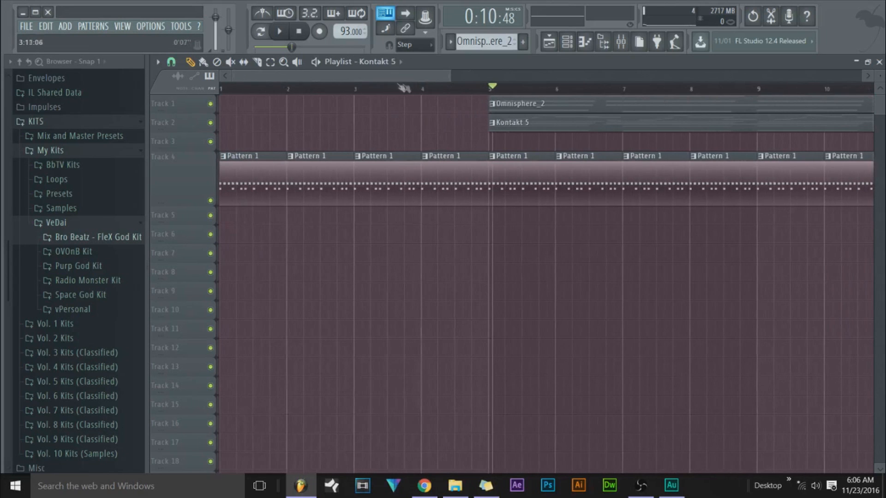
drag(447, 76, 581, 95)
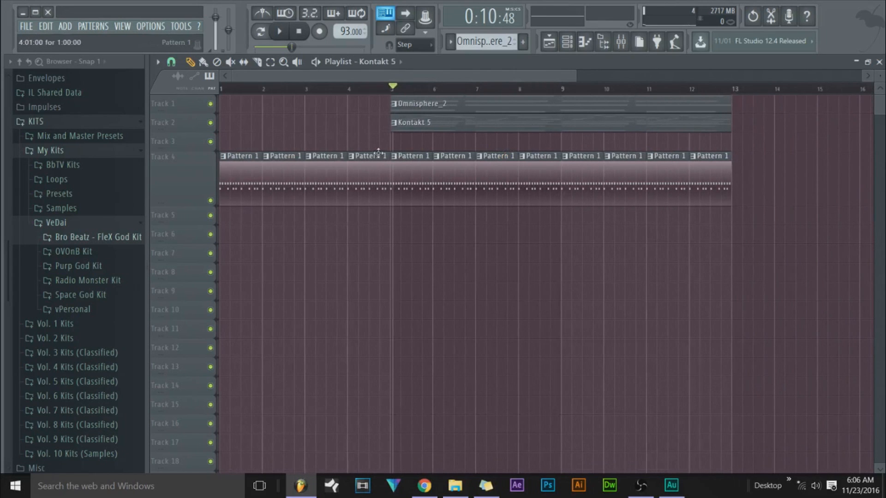
right_click(691, 189)
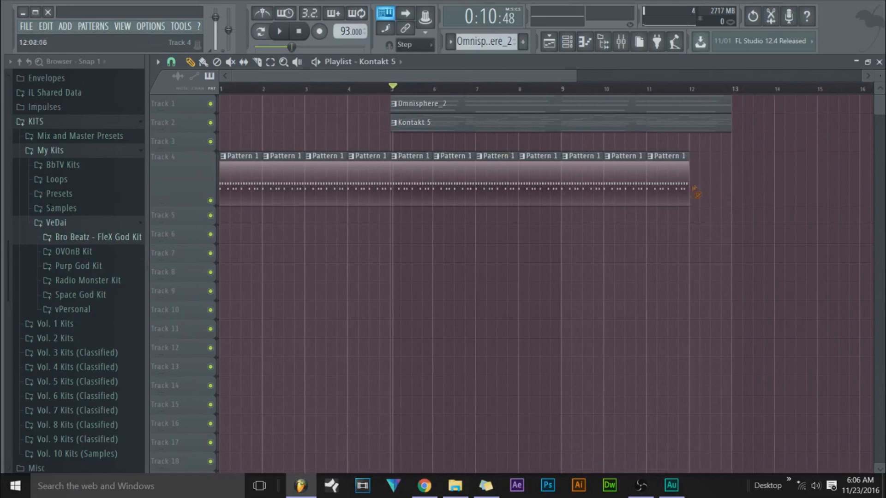
right_click(686, 190)
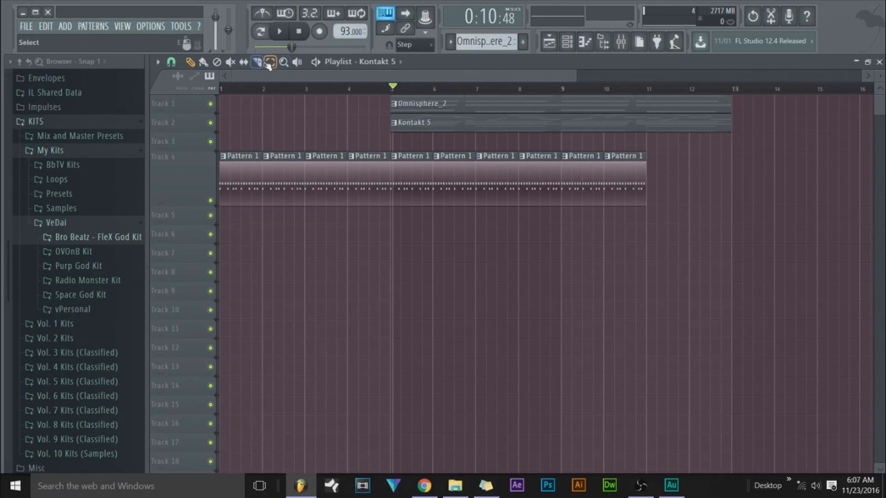
- Slice the Omnisphere_2 clip at bar 9, move its first half to bar 1 and extend the second half back to bar 5
drag(563, 99, 560, 105)
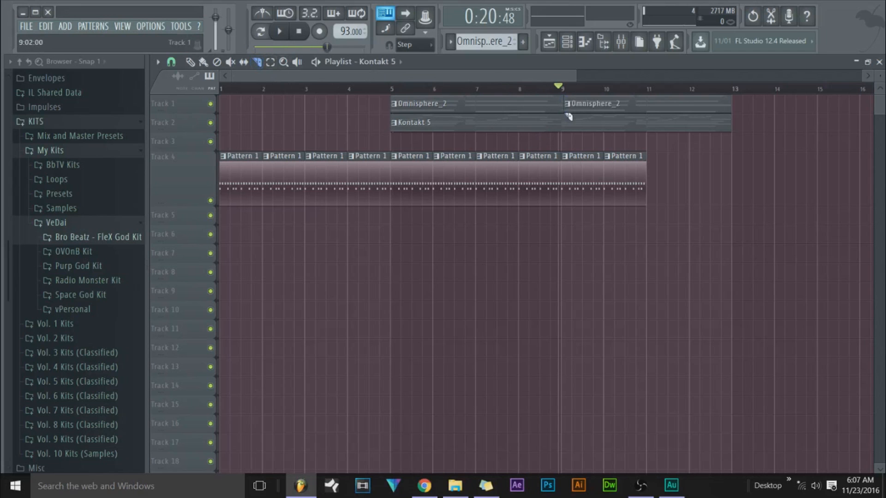
click(191, 63)
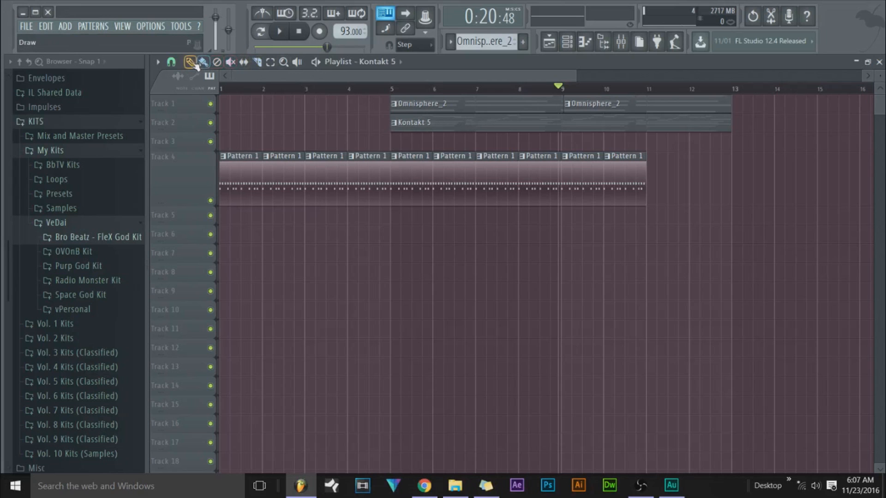
drag(412, 101, 111, 103)
drag(574, 109, 383, 132)
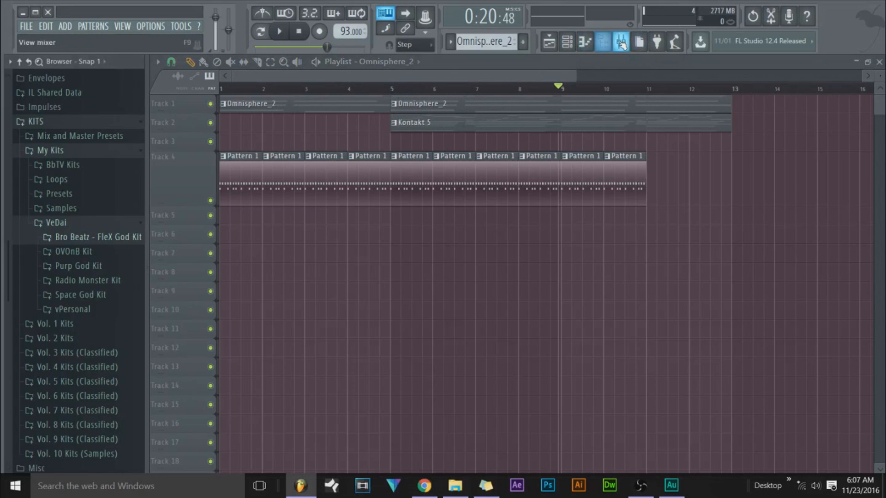
- Load FabFilter Pro-Q 2 into the first effect slot of the Omnisphere_2 mixer track and add a low cut at about 91 Hz
click(572, 44)
click(568, 42)
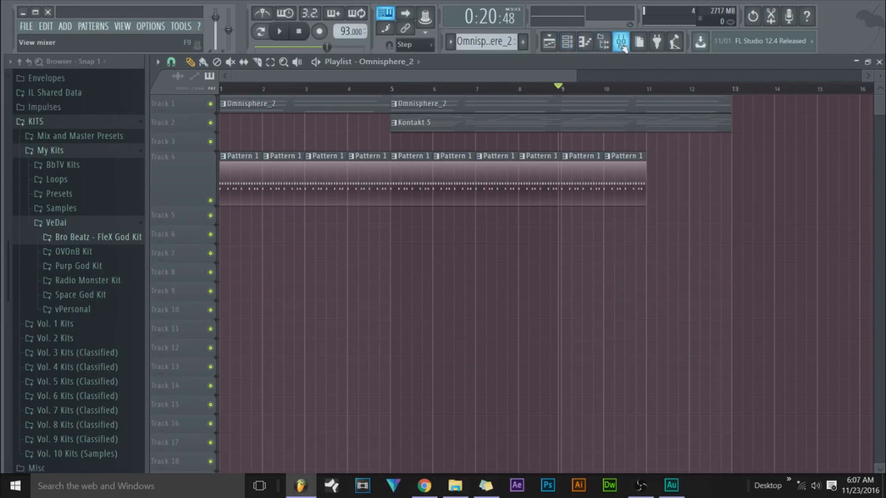
click(621, 42)
click(641, 485)
click(648, 493)
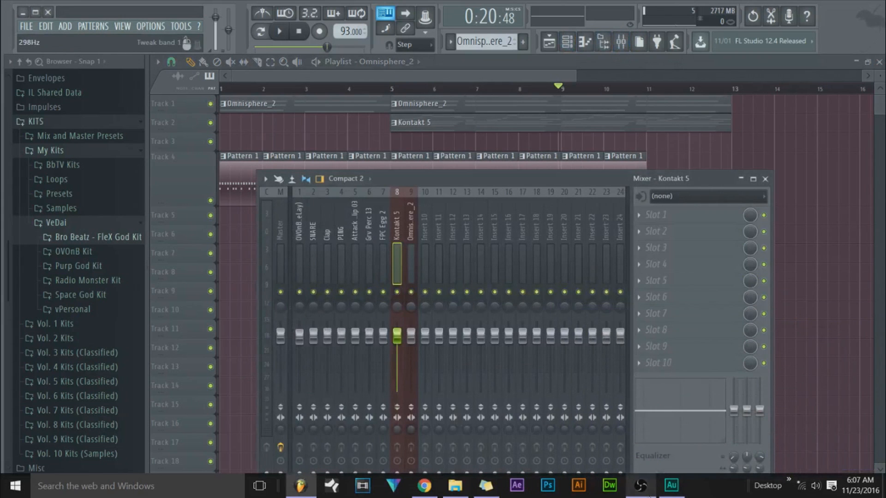
click(411, 253)
click(676, 217)
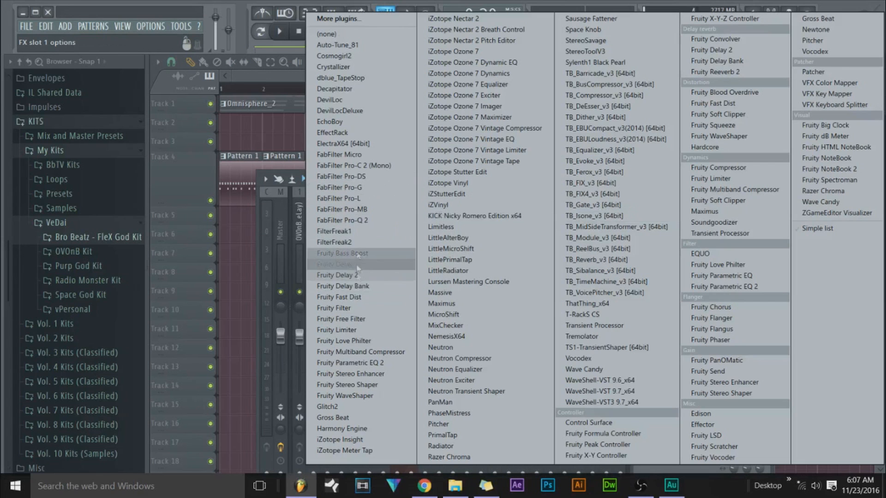
click(361, 220)
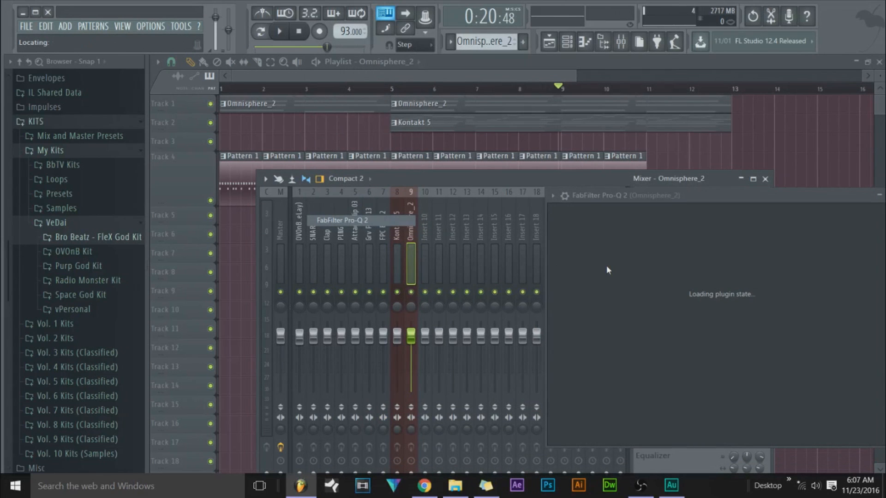
drag(664, 195, 364, 194)
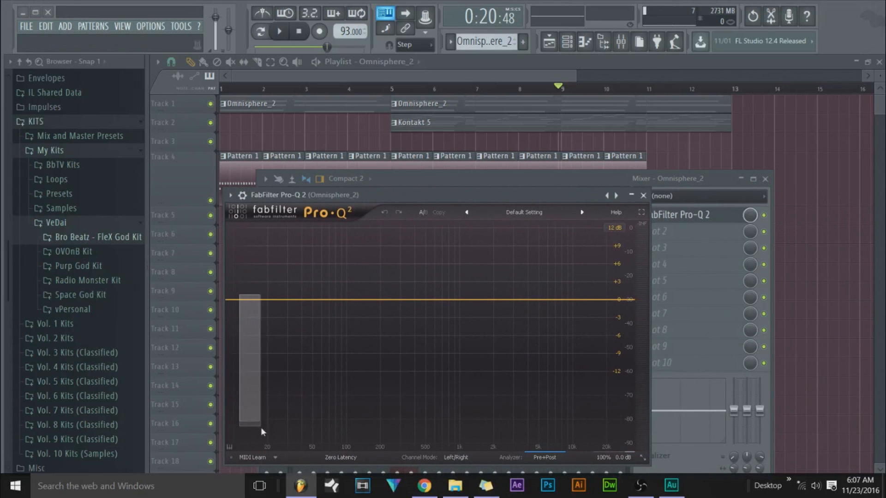
drag(233, 300, 342, 308)
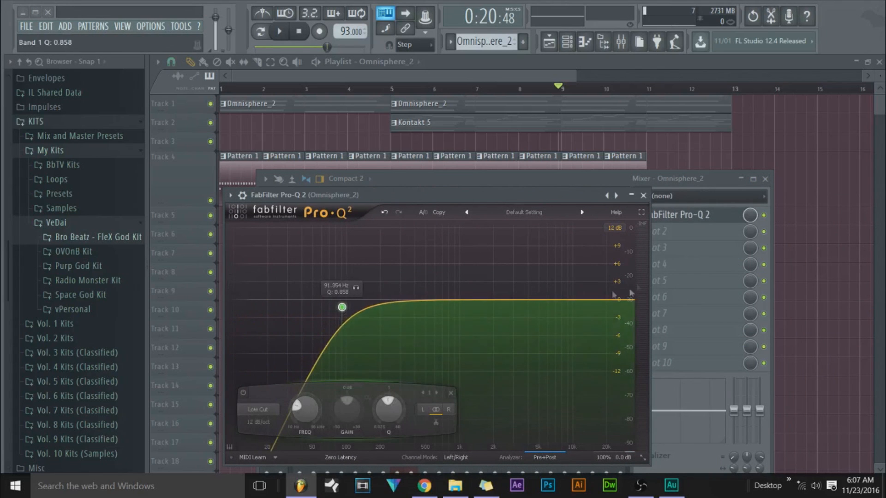
- Load Fruity Love Philter into the second effect slot of the Omnisphere_2 mixer track and play the song from the start
click(674, 239)
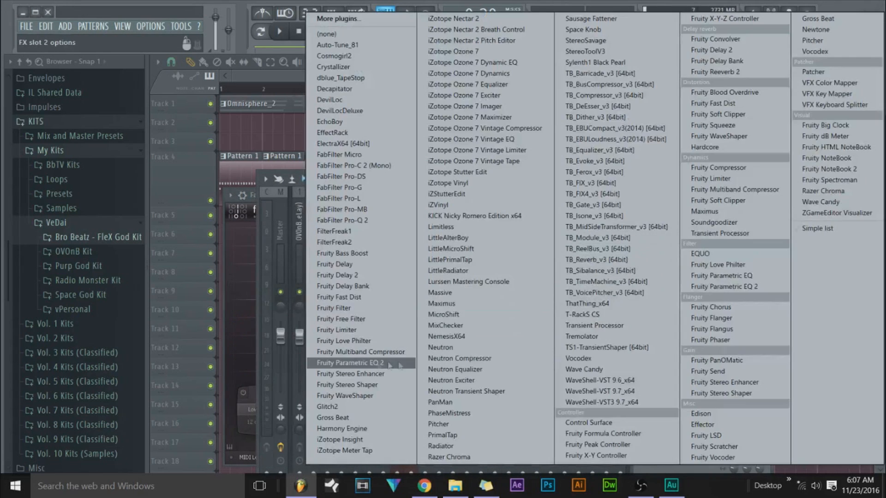
click(359, 341)
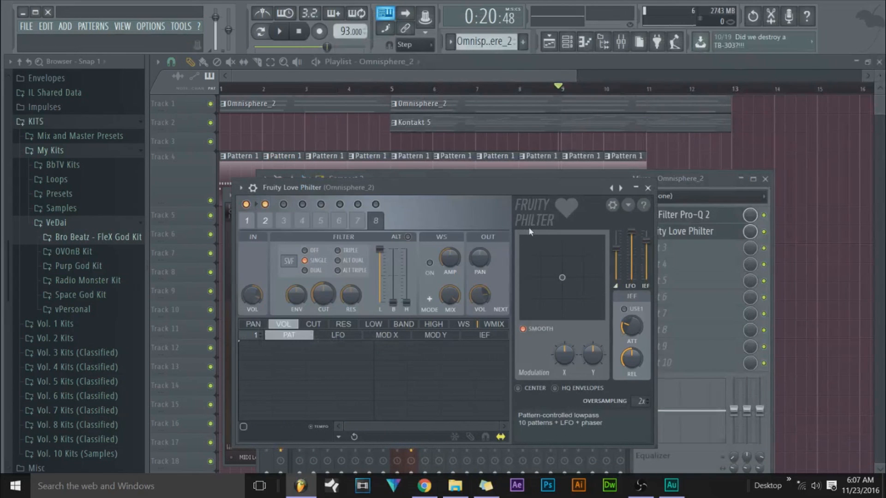
drag(282, 88, 221, 88)
click(279, 32)
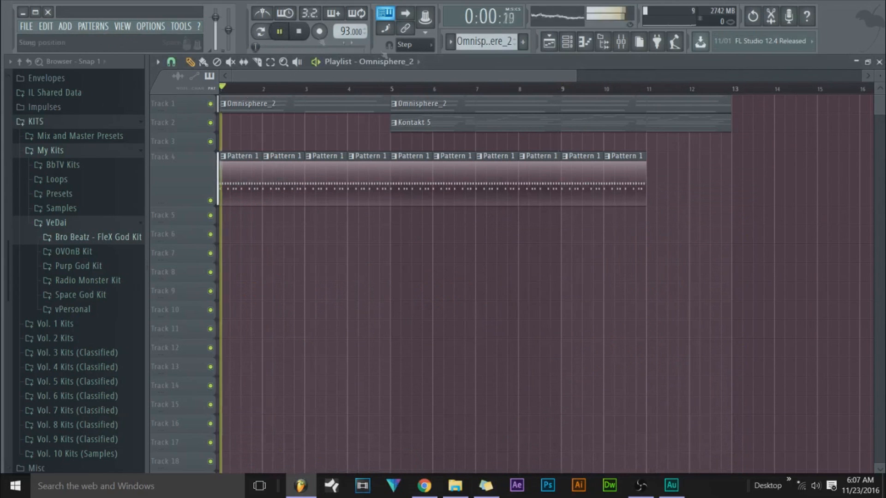
- Try Love Philter's pattern-controlled lowpass preset with 10 patterns + LFO during playback, shifting its XY modulation point off centre
click(621, 42)
click(681, 216)
click(683, 237)
click(683, 237)
click(684, 237)
click(620, 189)
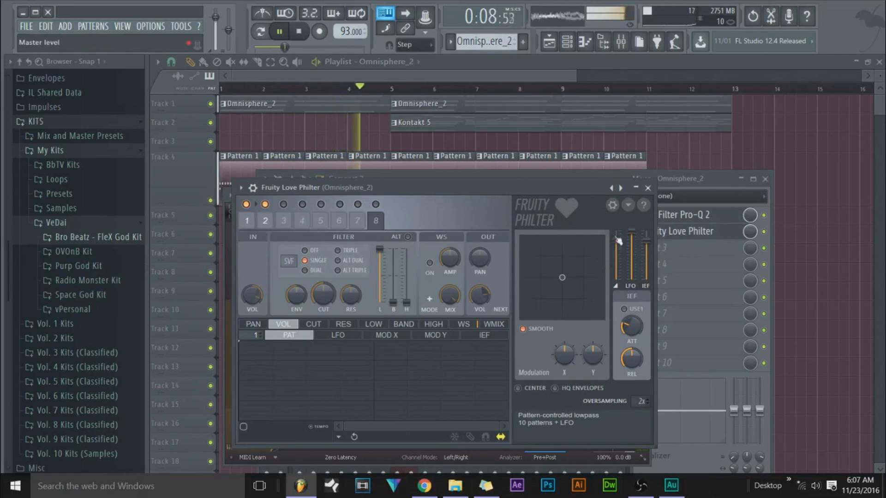
drag(562, 277, 553, 261)
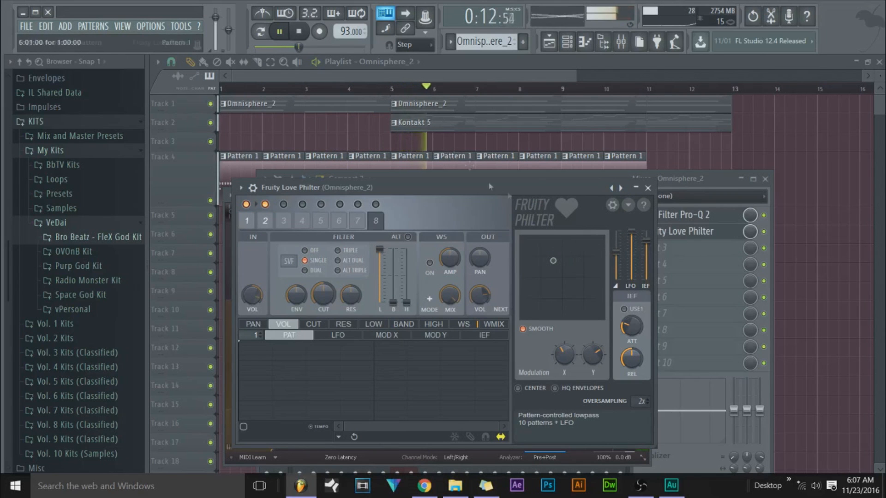
click(620, 188)
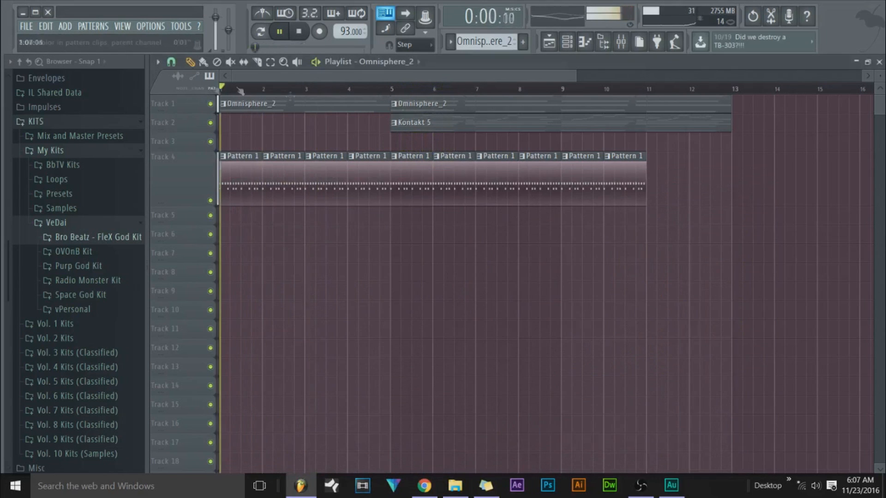
- Set Fruity Love Philter on the Omnisphere_2 track to the Lowpass preset and lower its XY modulation point
key(F9)
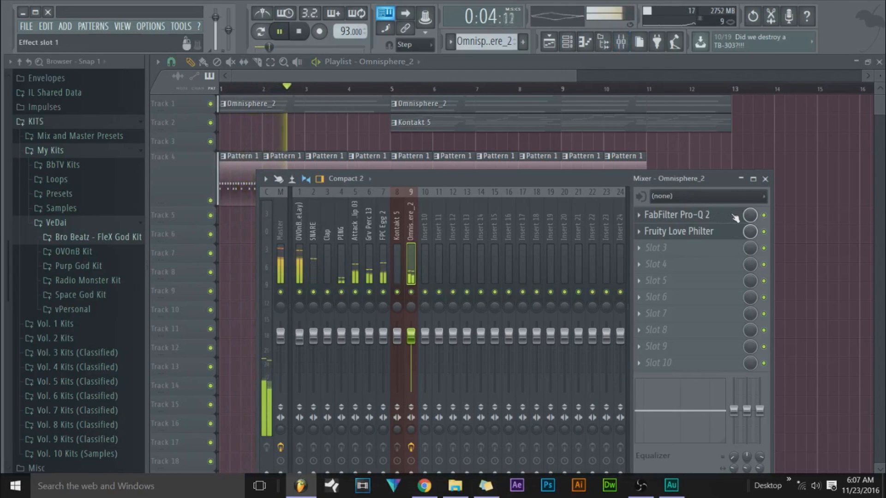
click(726, 233)
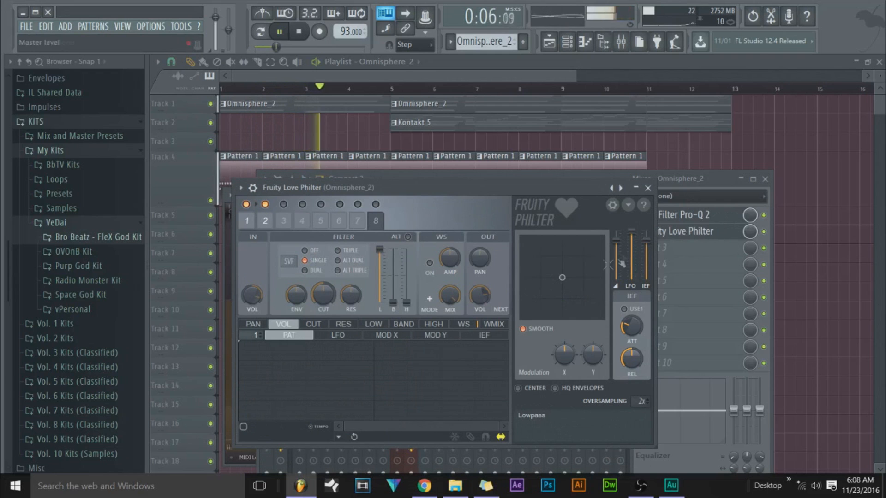
drag(569, 276, 561, 306)
- Create an automation clip for Fruity Love Philter's mix level on the Omnisphere_2 track and stop playback
right_click(748, 236)
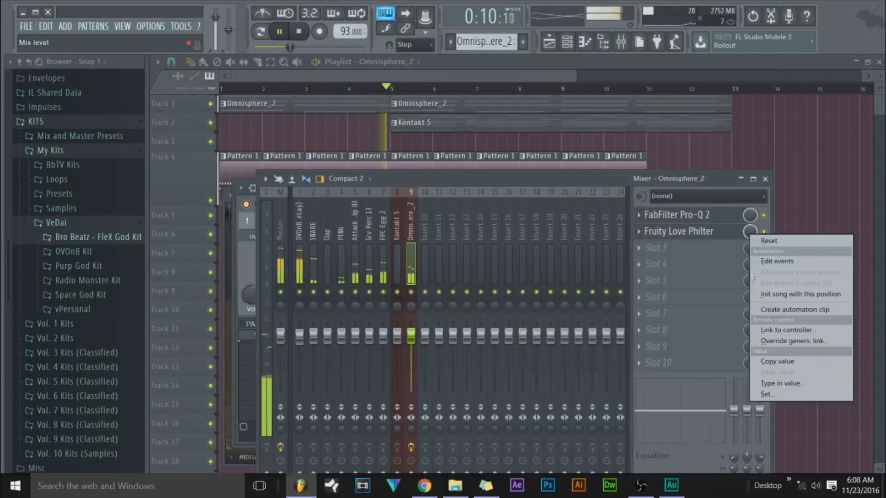
click(784, 311)
click(204, 151)
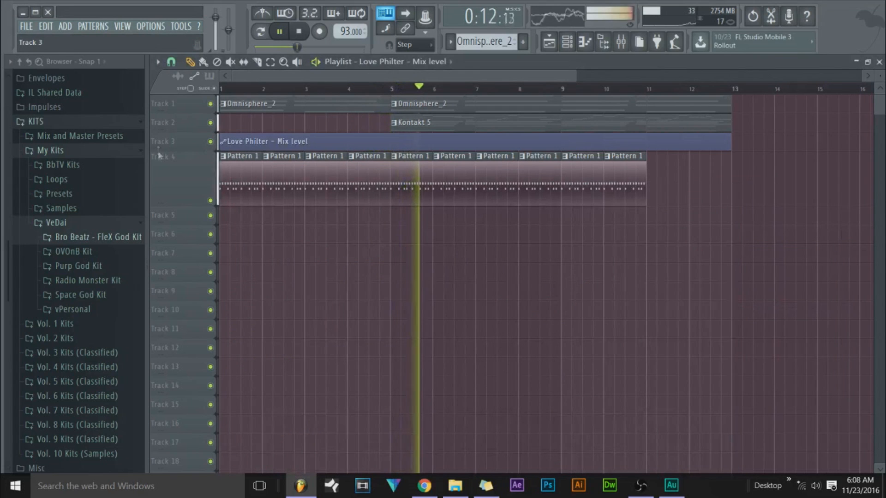
key(space)
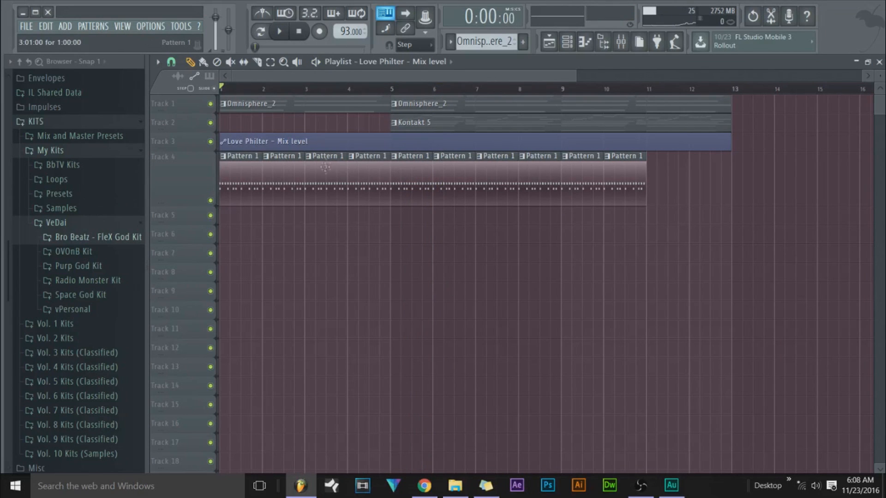
- Make the first Pattern 1 clip on Track 4 unique and remove its OVOnB 808 (DeLay) hits at steps 10 and 13
click(224, 157)
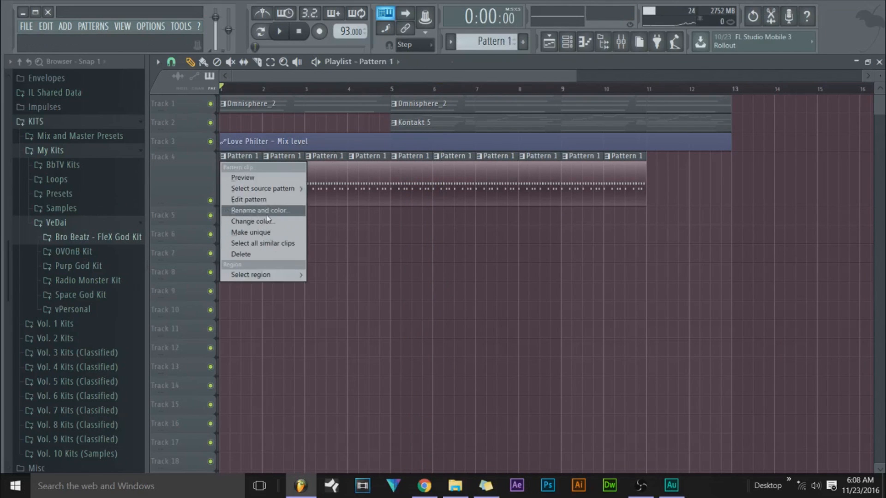
click(256, 232)
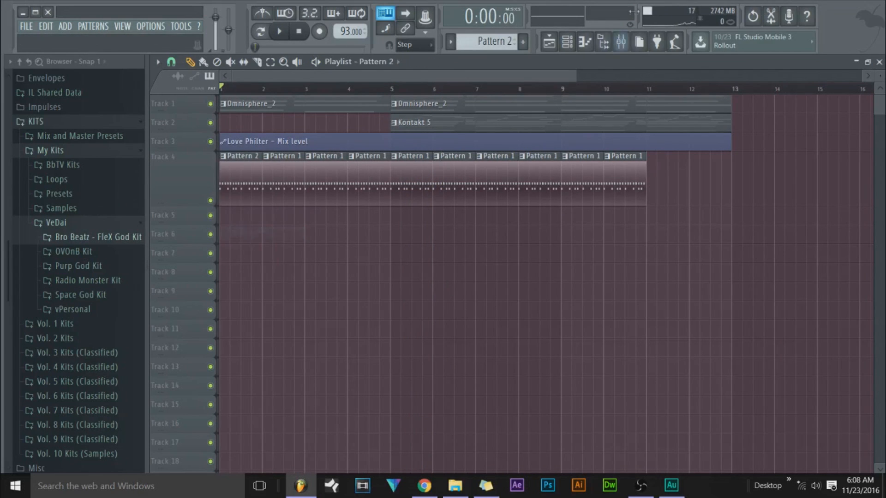
click(568, 43)
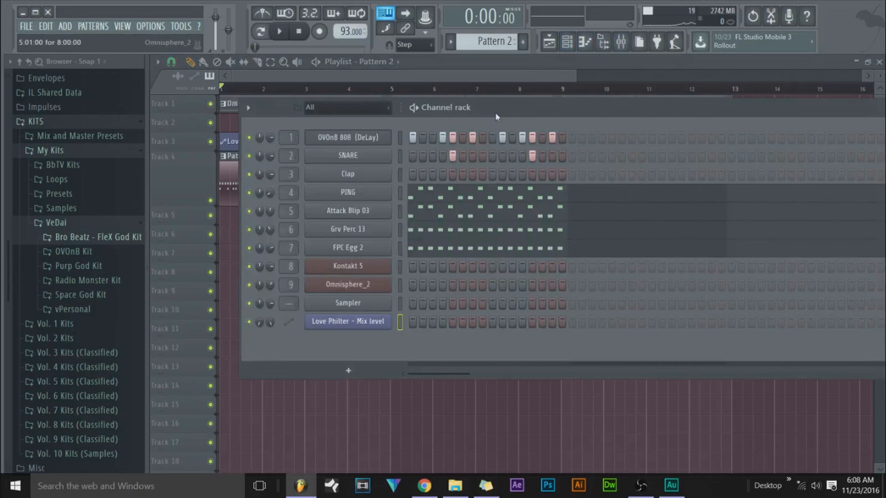
click(452, 140)
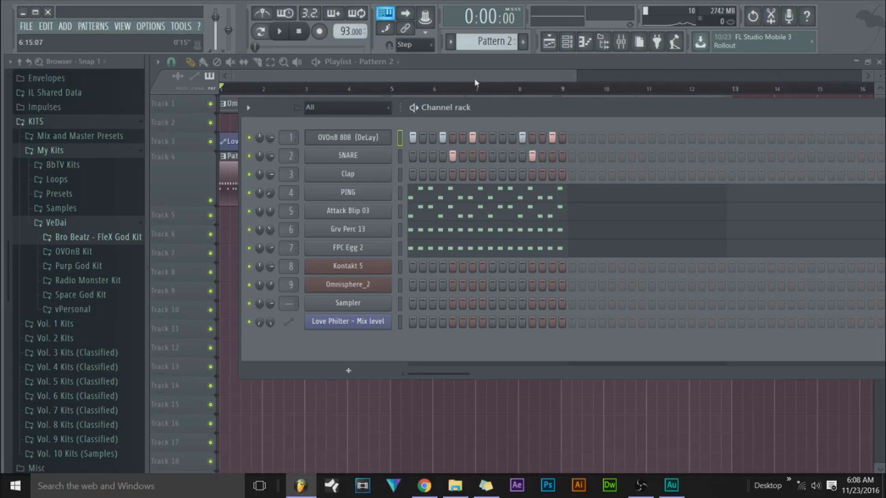
key(F6)
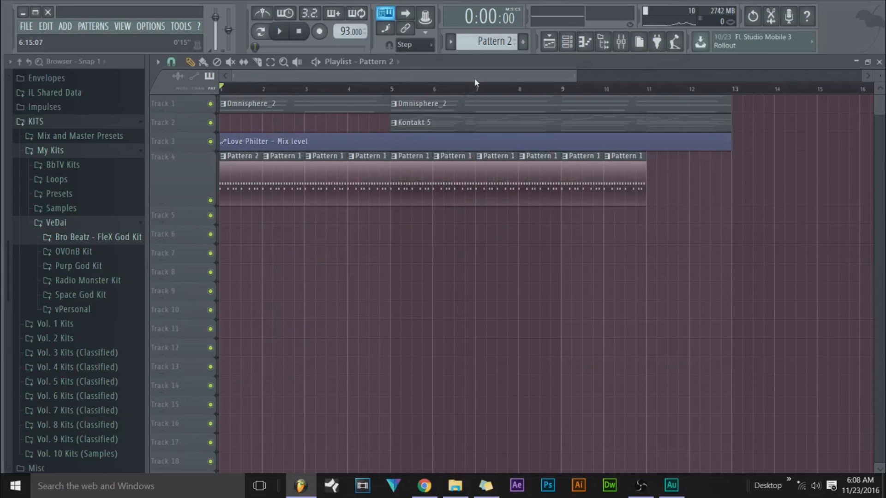
- Replace the Pattern 1 clips in bars 2 to 4 on Track 4 with Pattern 2 clips, using bar snapping
drag(544, 184, 406, 185)
key(ctrl+d)
right_click(284, 188)
drag(248, 187, 261, 189)
click(171, 61)
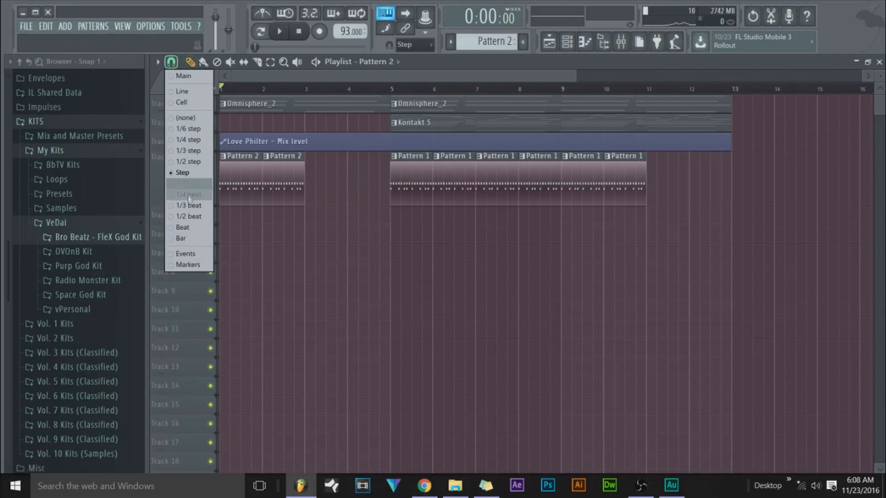
click(181, 240)
click(314, 191)
right_click(319, 194)
click(325, 189)
click(349, 196)
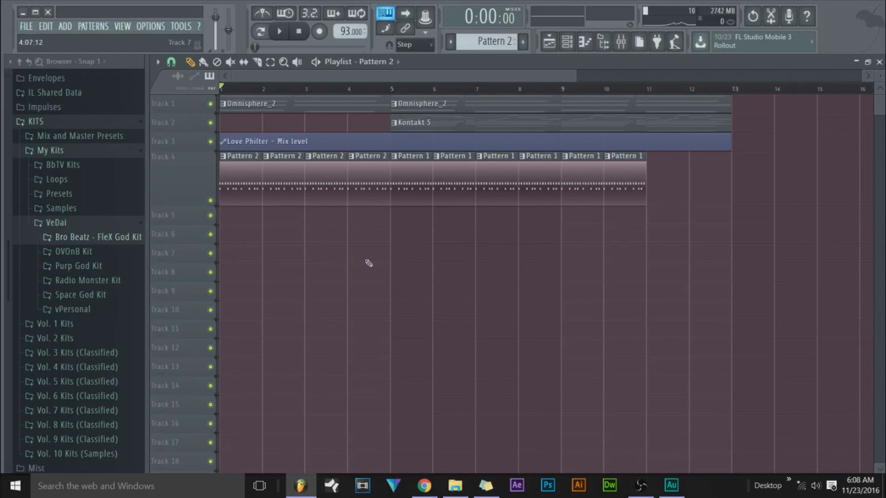
- Shape the Love Philter mix-level automation to curve from full at bar 4 down to zero at bar 5, holding zero to the clip's end
drag(172, 151, 173, 193)
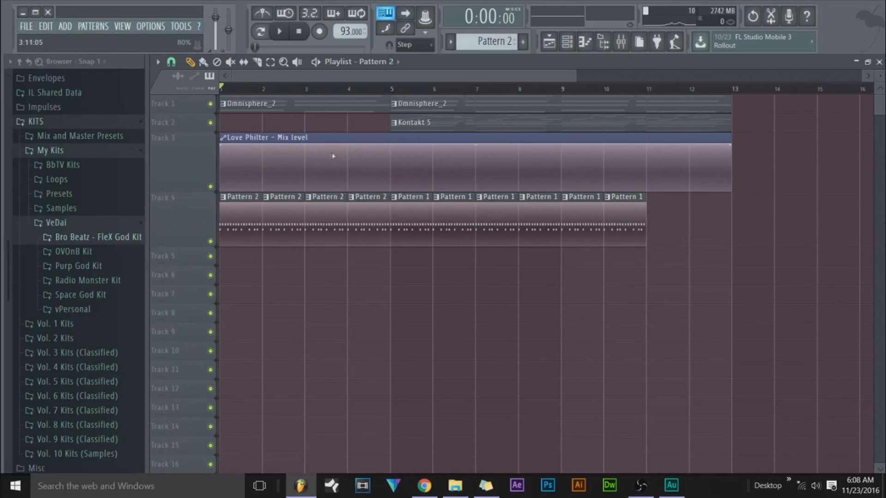
right_click(349, 146)
right_click(373, 155)
drag(373, 155, 382, 199)
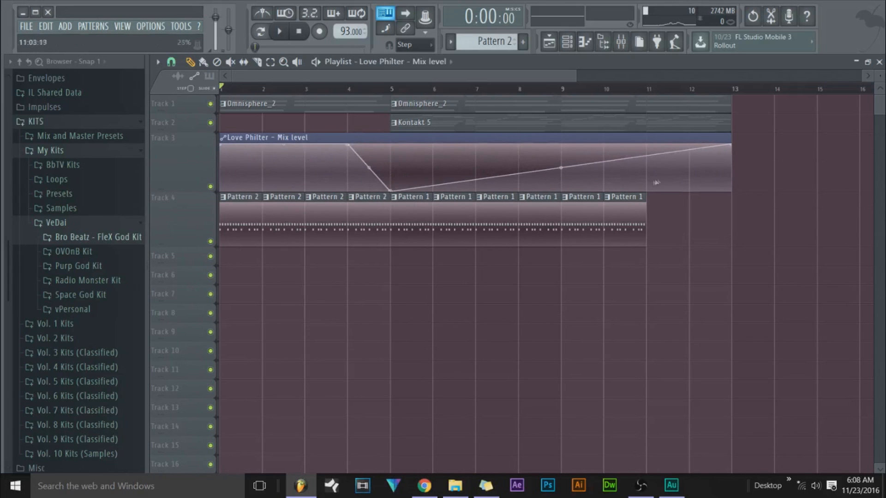
drag(736, 154, 736, 196)
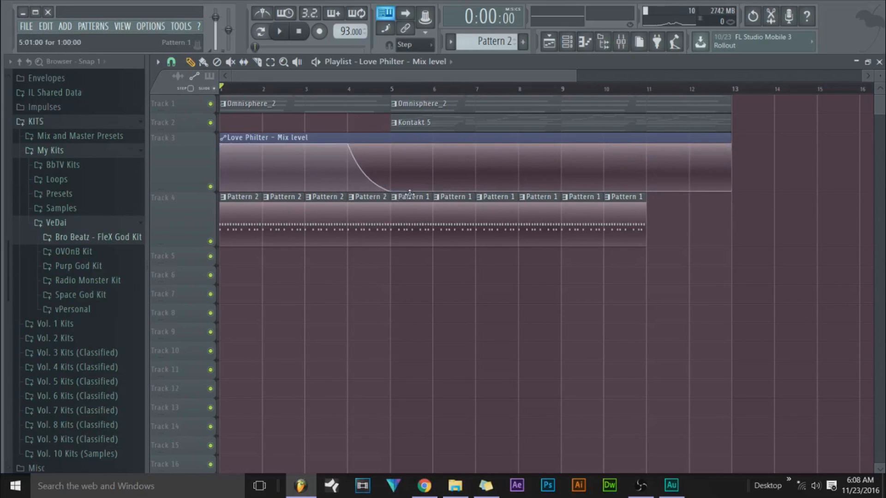
drag(372, 180, 378, 182)
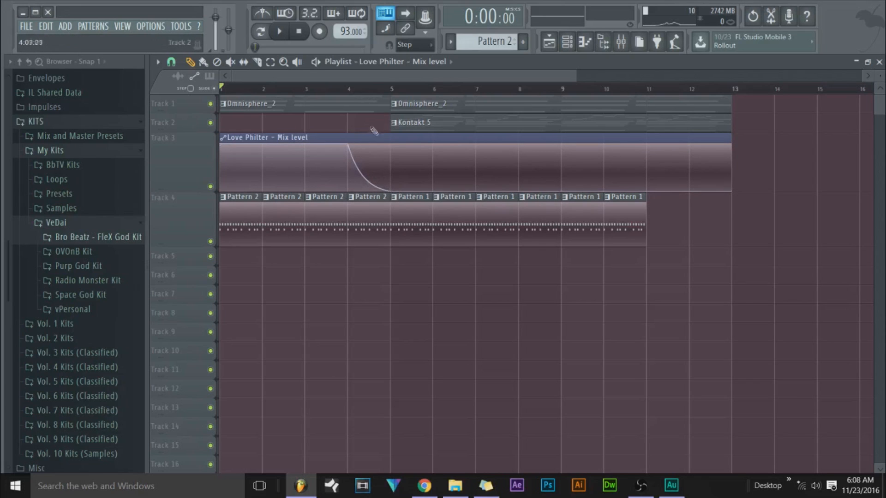
drag(158, 190, 158, 162)
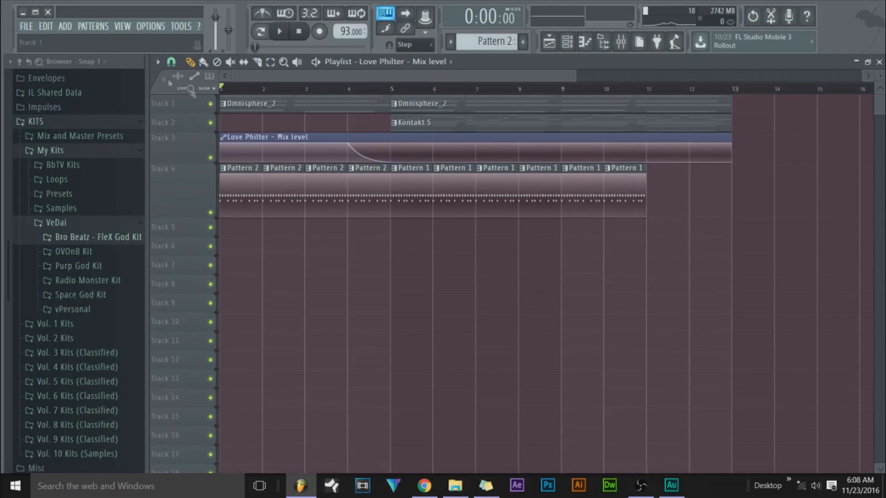
- Try trimming the end of the bar 4 Pattern 2 clip with finer snapping and audition the transition into bar 5
click(171, 61)
click(179, 132)
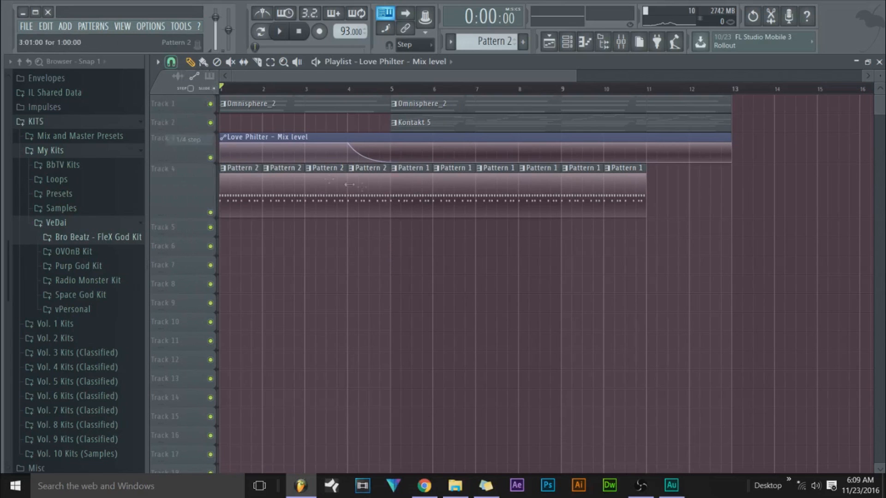
drag(390, 182, 387, 182)
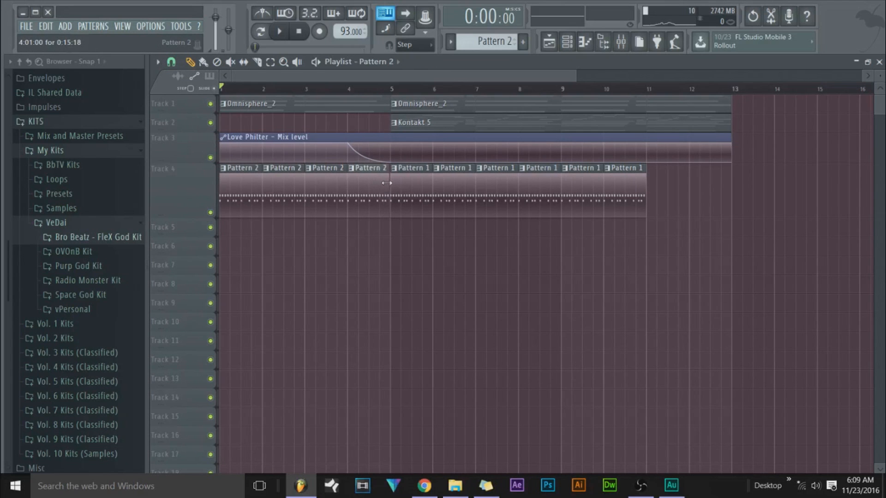
click(371, 88)
click(279, 31)
click(299, 31)
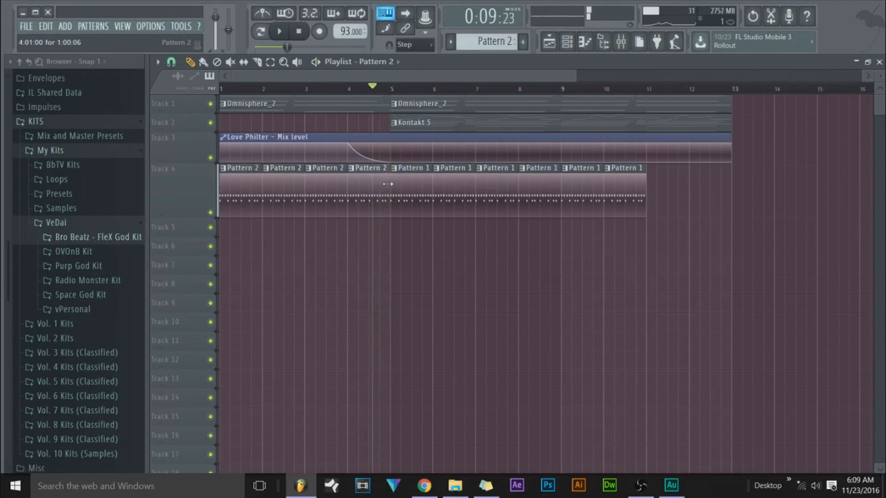
click(344, 88)
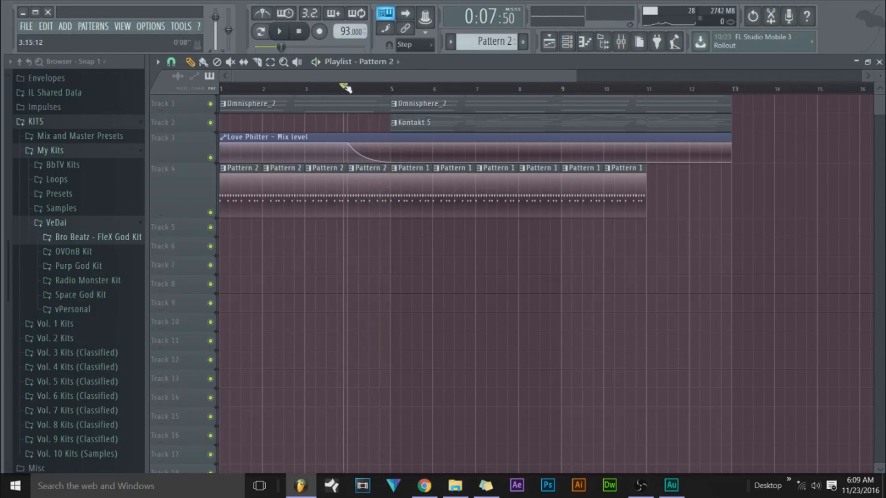
click(567, 41)
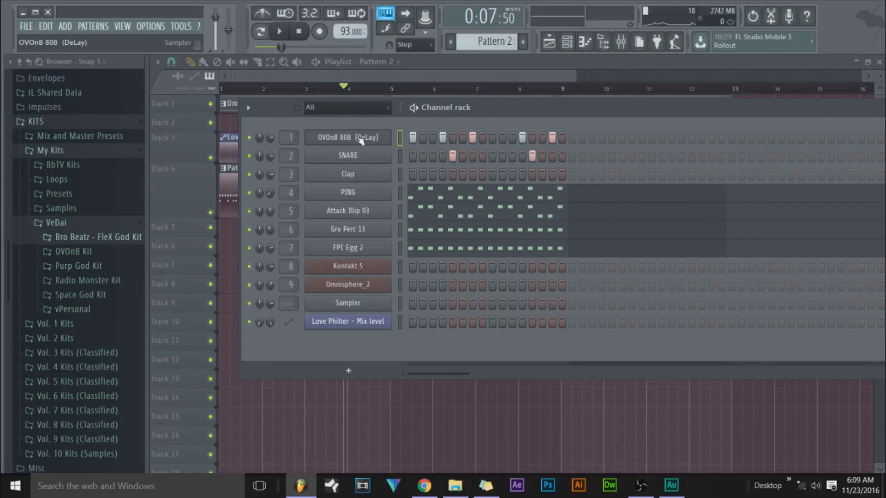
click(374, 139)
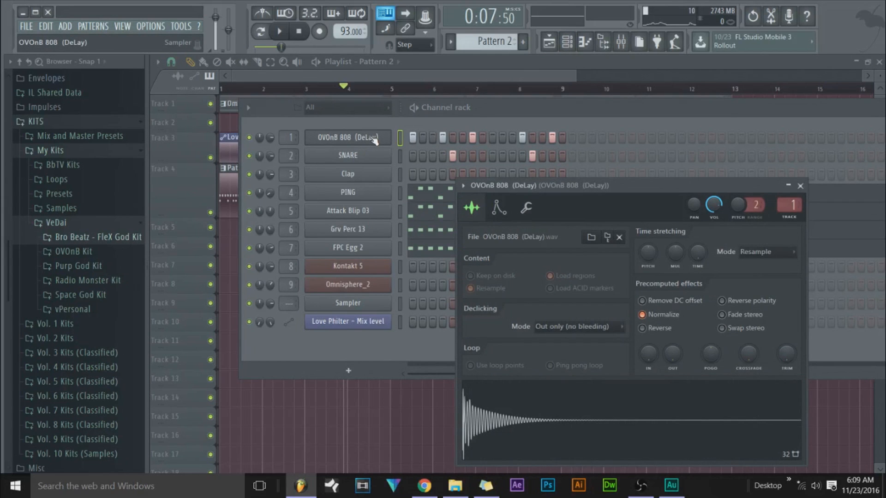
click(490, 84)
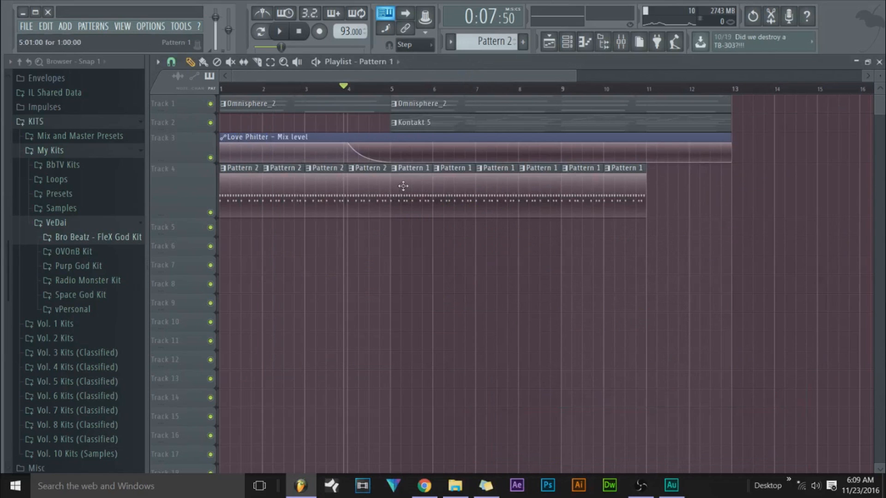
- Copy the OVOnB 808 (DeLay) steps from Pattern 1 and paste them onto the same channel in the Kontakt 5 pattern
click(566, 42)
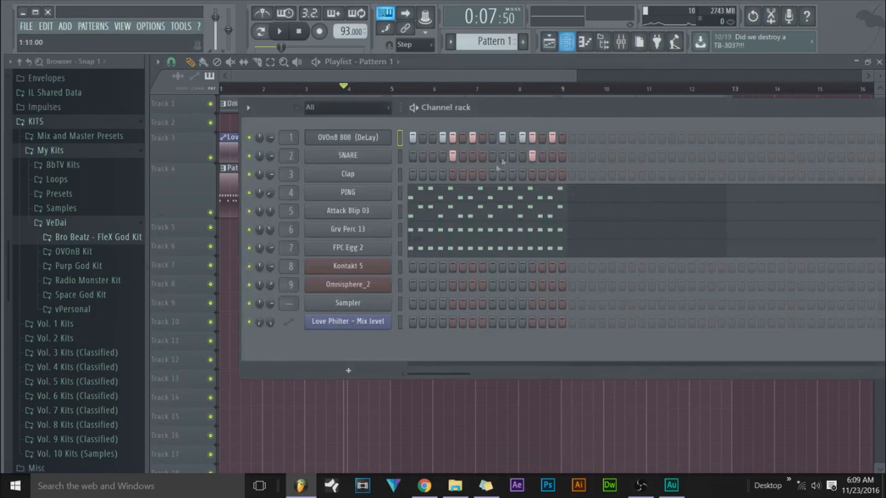
right_click(381, 145)
click(507, 147)
click(449, 42)
click(470, 79)
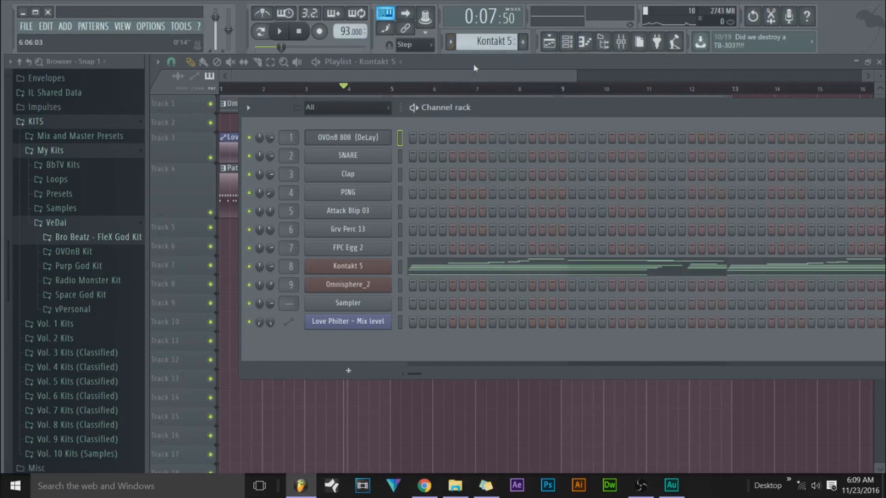
right_click(368, 137)
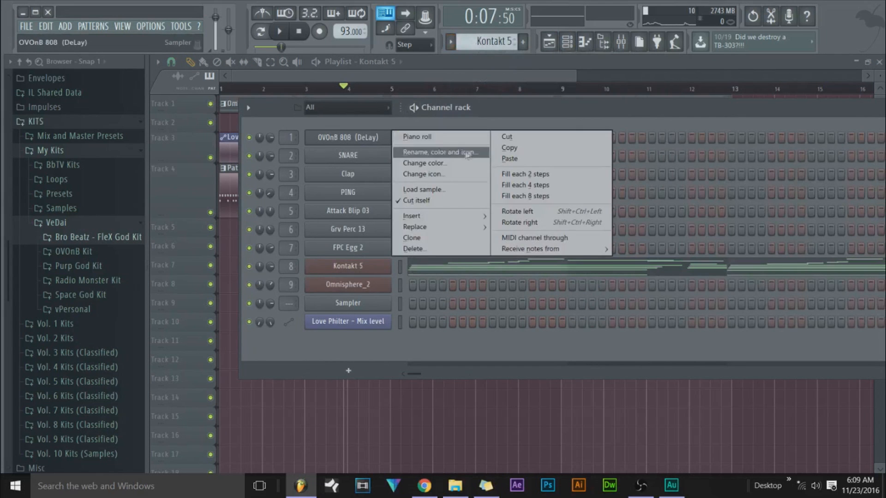
click(509, 158)
- Transpose all OVOnB 808 (DeLay) notes in the Kontakt 5 pattern from C5 up to F5 in the piano roll
right_click(368, 137)
click(418, 138)
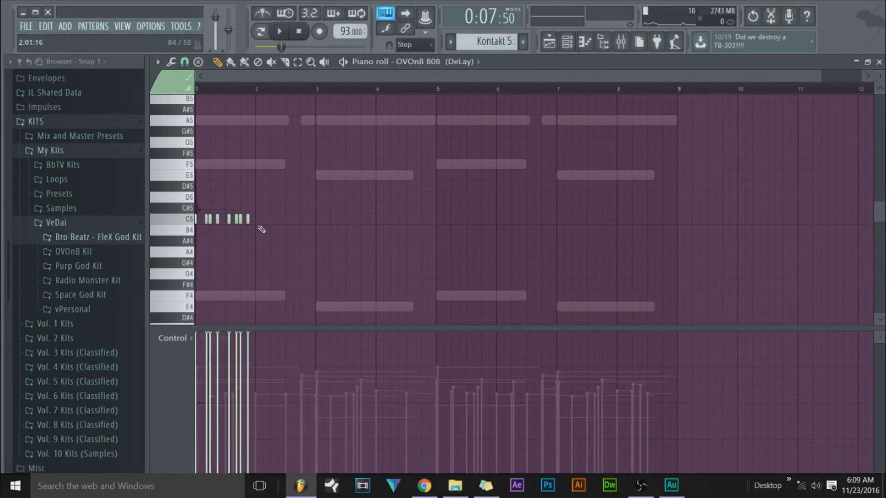
key(ctrl+a)
click(190, 297)
drag(207, 222, 207, 167)
scroll(222, 224, up, 3)
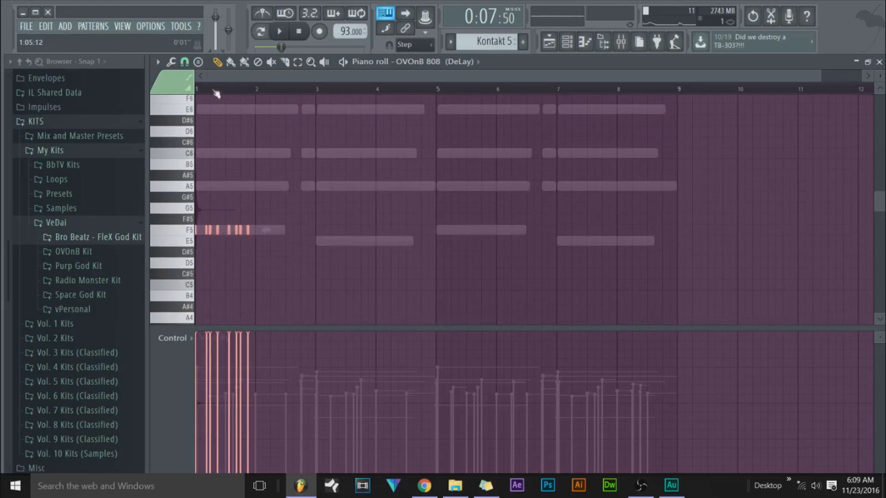
- Raise the fourth and fifth OVOnB 808 notes from F5 to A5 and audition the pattern
scroll(227, 77, up, 3)
ctrl+click(225, 143)
drag(230, 231, 229, 186)
drag(249, 231, 247, 187)
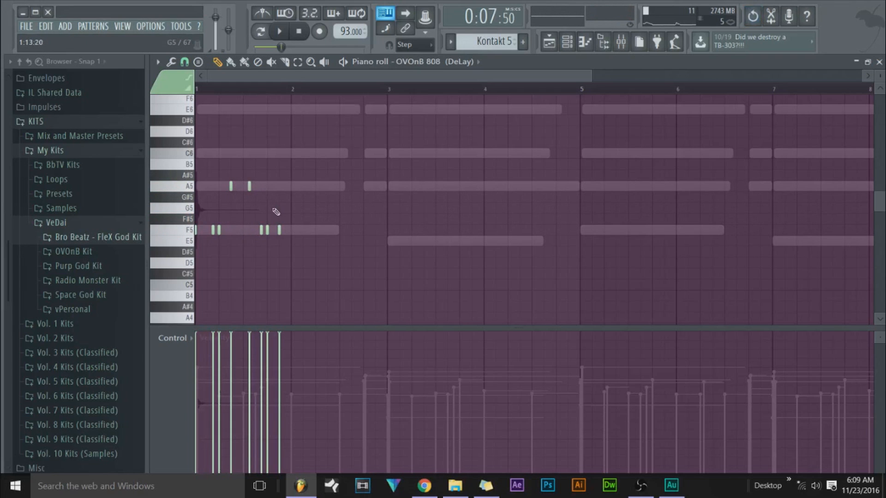
key(ctrl+z)
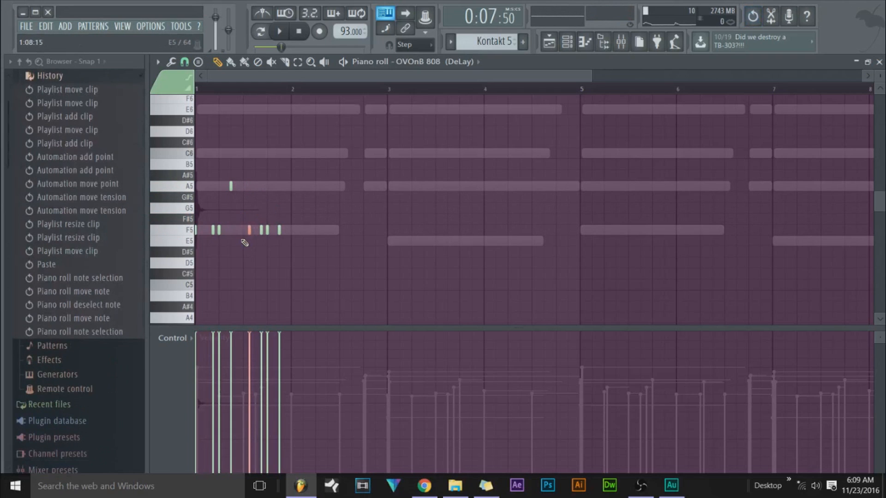
key(Up)
key(Up)
key(Up)
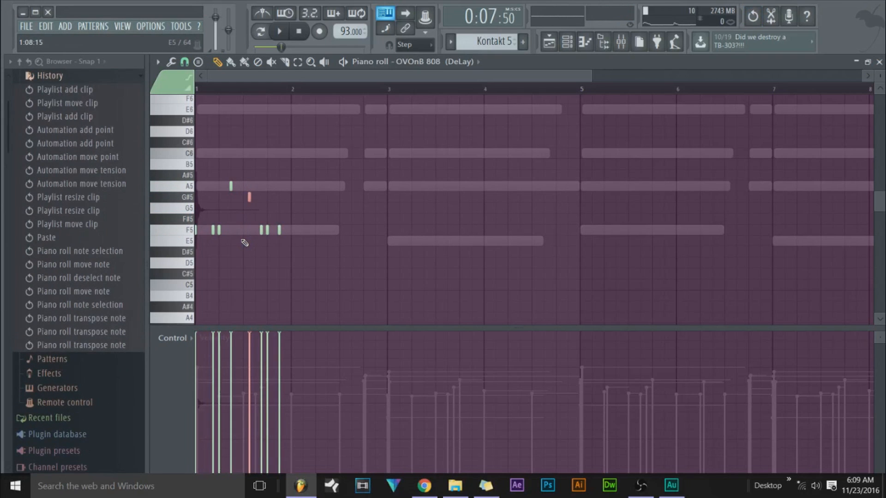
key(Up)
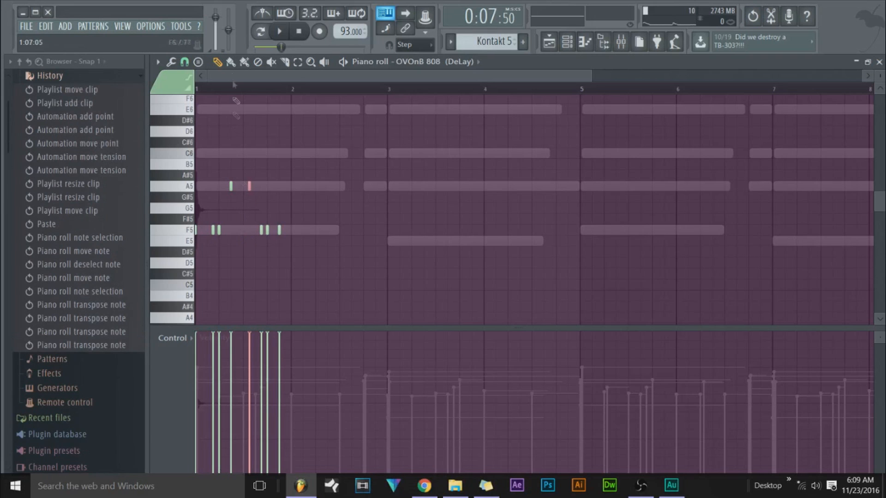
click(278, 32)
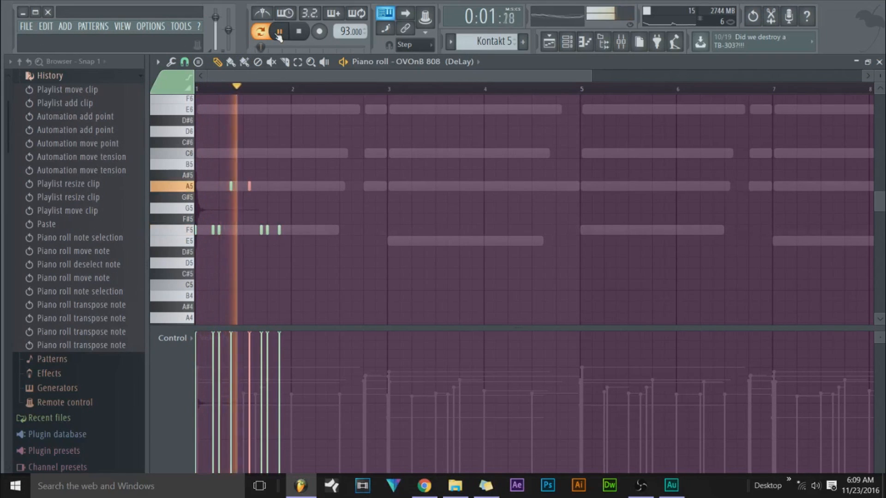
key(space)
- Lower the fourth OVOnB 808 note to F5 and audition the pattern
click(230, 186)
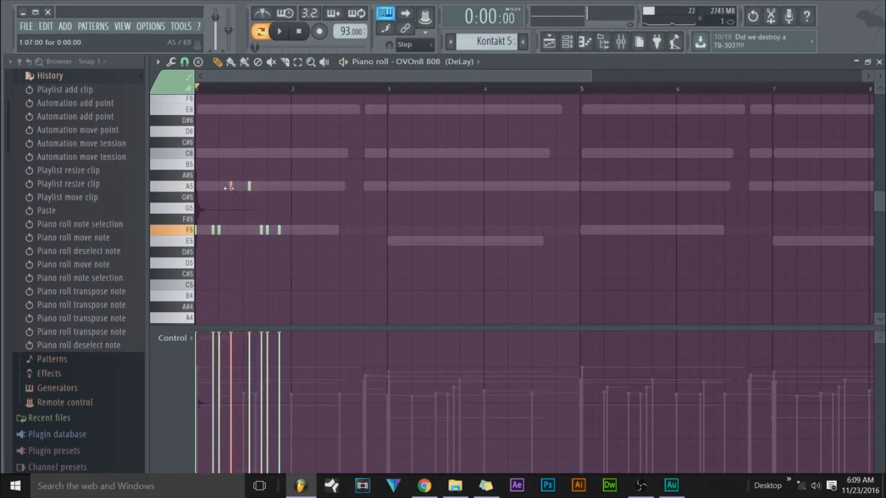
key(Down)
key(Down)
key(Down)
key(Down)
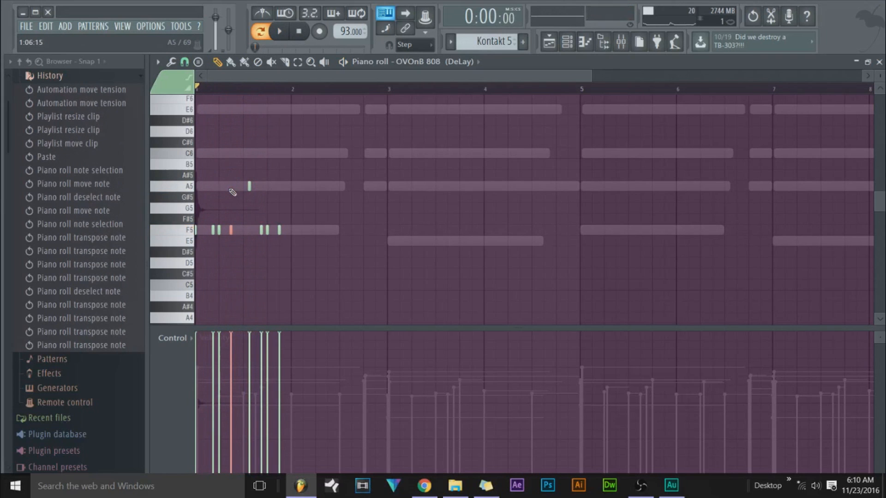
key(space)
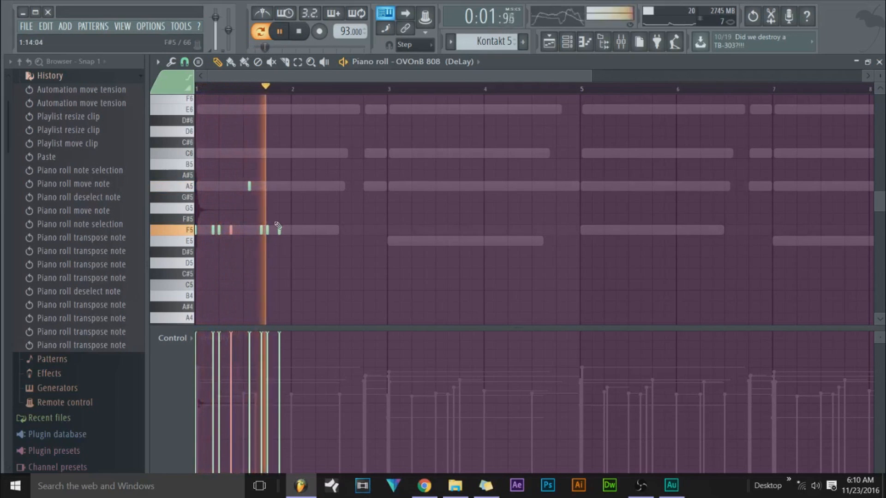
key(space)
- Lower the fifth OVOnB 808 note from A5 to G5 and play the pattern
drag(249, 186, 246, 210)
key(ctrl+z)
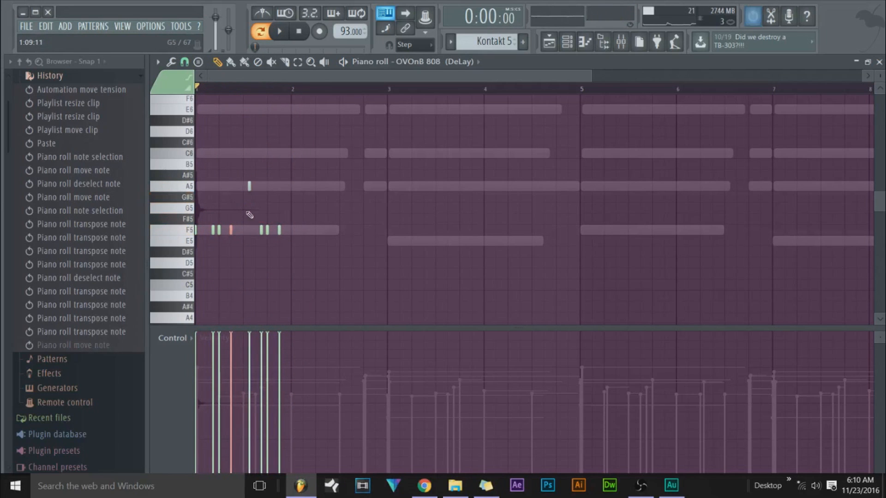
ctrl+click(243, 193)
drag(240, 181, 257, 199)
key(shift+Down)
key(shift+Down)
key(space)
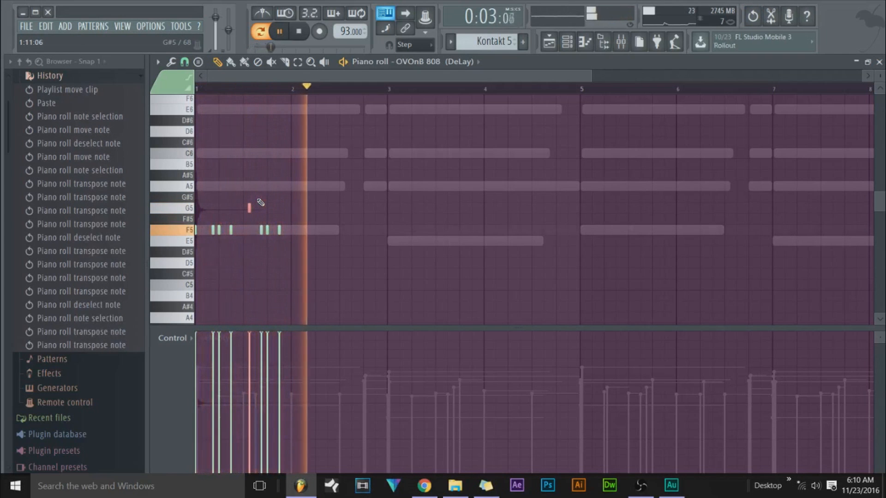
- Duplicate the first bar of OVOnB 808 notes into bar 2 and stop playback
mouse_move(304, 182)
mouse_down()
mouse_move(209, 262)
mouse_move(282, 222)
mouse_move(292, 231)
mouse_up()
key(ctrl+b)
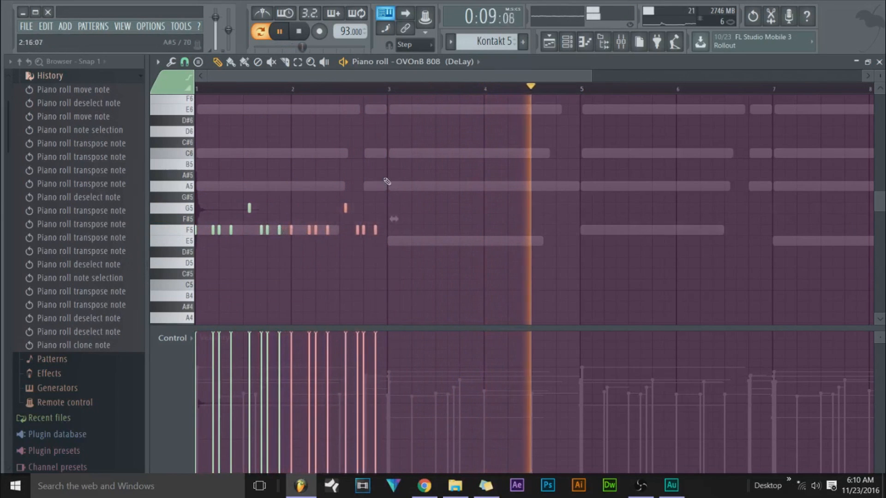
key(space)
- Place another Kontakt 5 clip at bar 13 on Track 2 of the playlist and make it unique
click(567, 42)
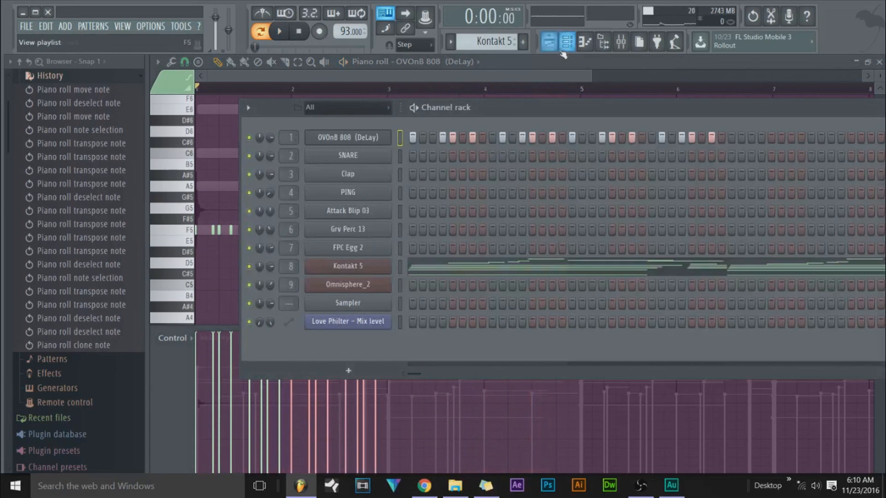
click(549, 41)
click(578, 119)
click(420, 120)
click(735, 128)
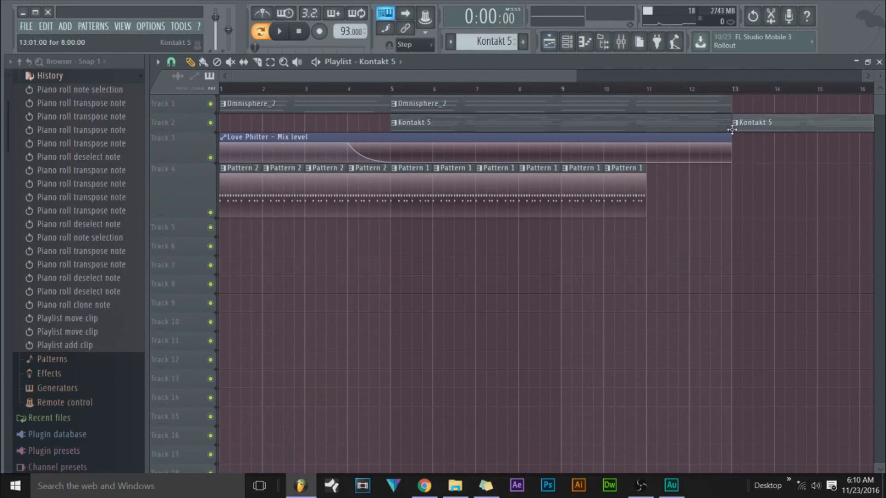
click(735, 128)
click(744, 204)
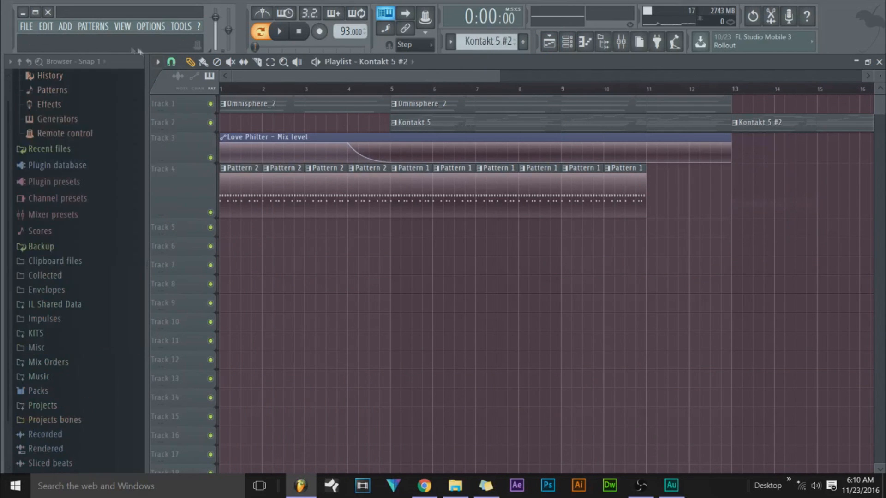
- Clear the OVOnB 808 steps from the Kontakt 5 #2 pattern and open its Kontakt 5 notes for editing
click(171, 61)
click(182, 240)
drag(751, 122, 538, 243)
double_click(537, 244)
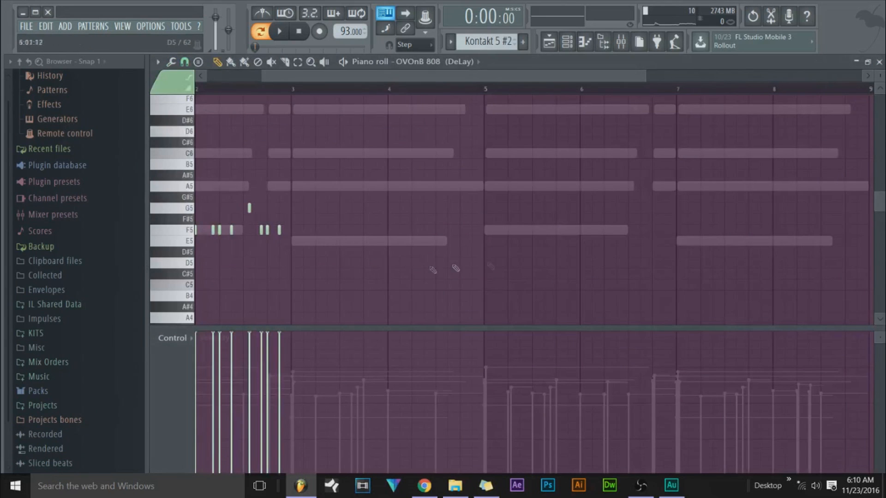
click(567, 42)
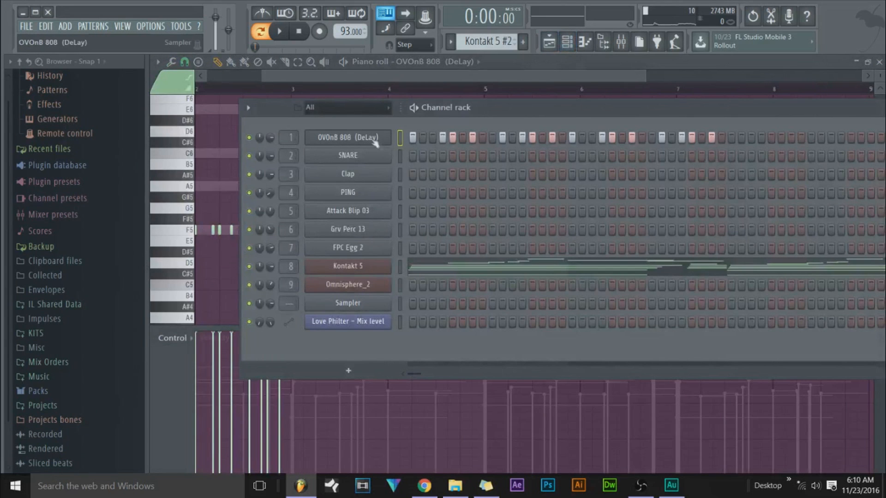
right_click(419, 138)
click(502, 137)
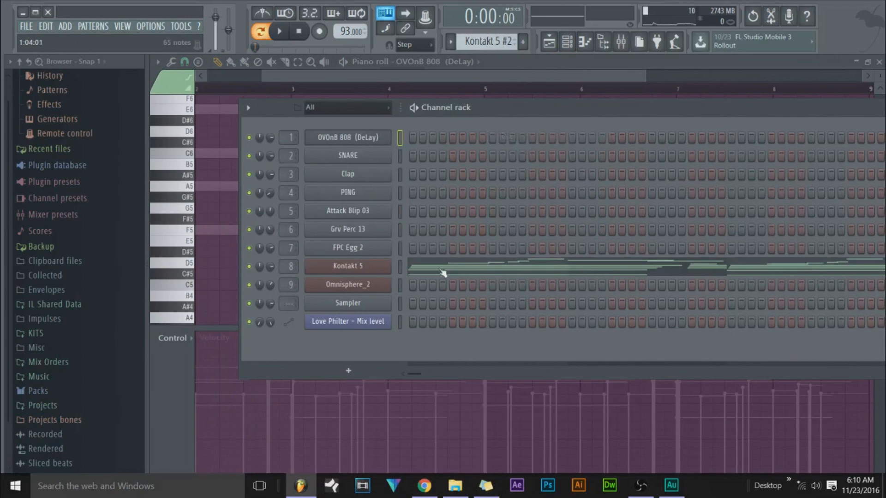
- Select all Kontakt 5 notes in the Kontakt 5 #2 pattern and raise their velocity
key(ctrl+a)
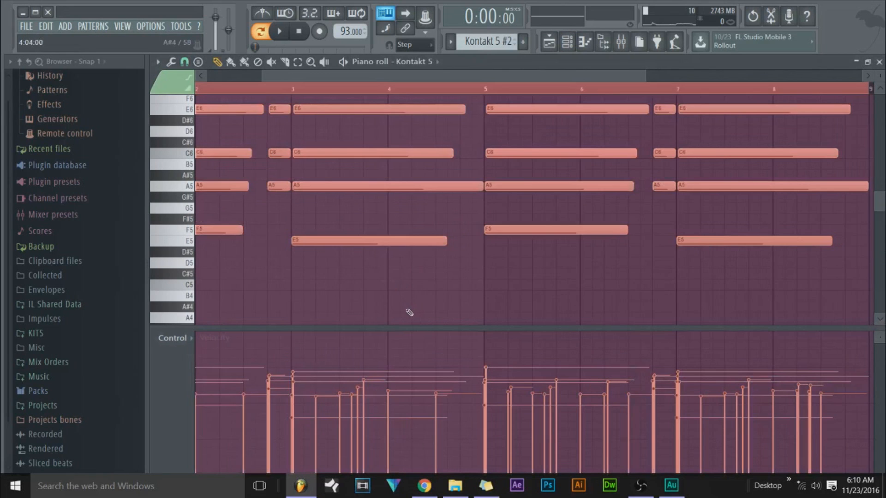
scroll(382, 304, up, 5)
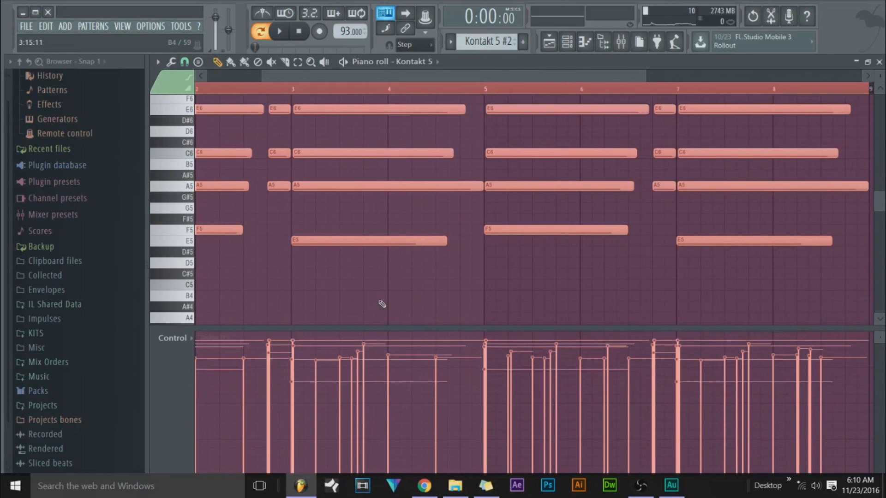
scroll(511, 130, up, 1)
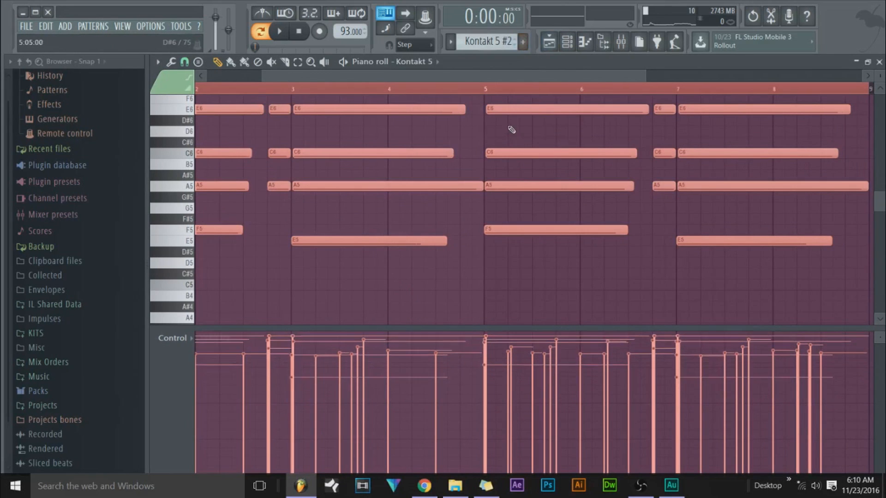
- Move the Kontakt 5 #2 clip to Track 1 at bar 13 and audition it in song mode
click(549, 42)
drag(604, 252, 820, 102)
drag(474, 78, 543, 78)
click(564, 90)
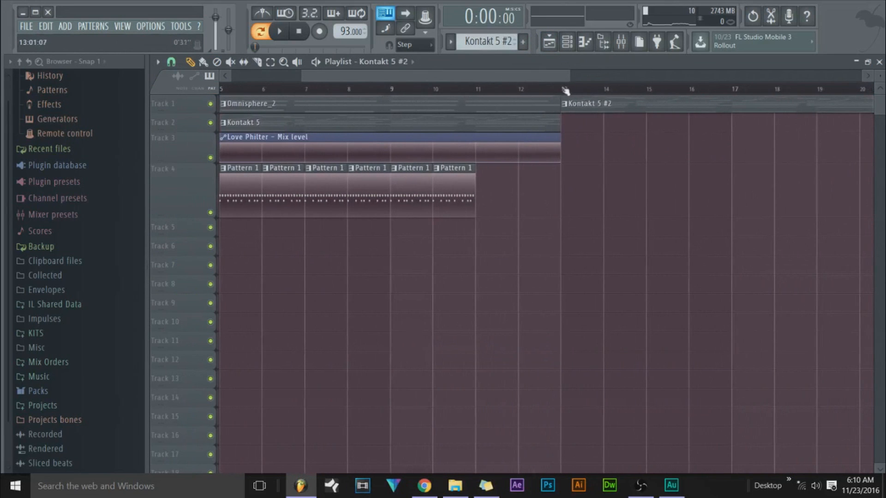
click(261, 31)
key(space)
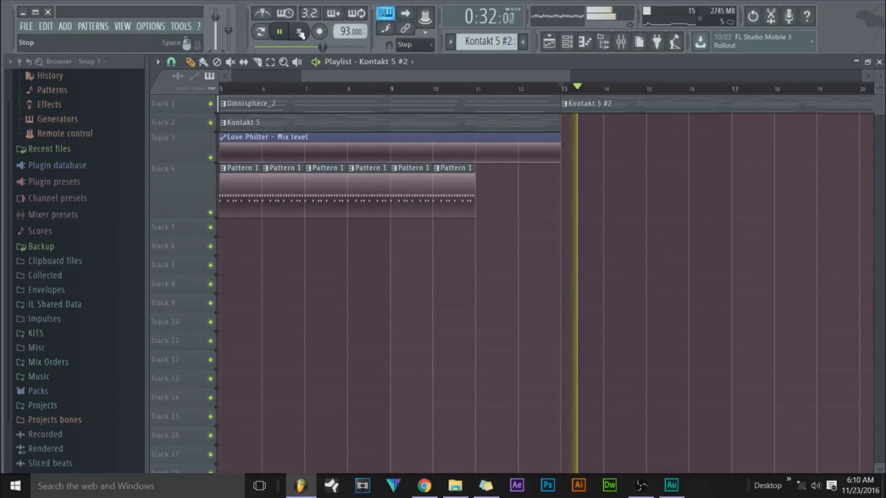
click(300, 32)
- Slice the first chord of Kontakt 5 #2 into three parts, cutting at steps 7 and 13 of bar 1
double_click(646, 103)
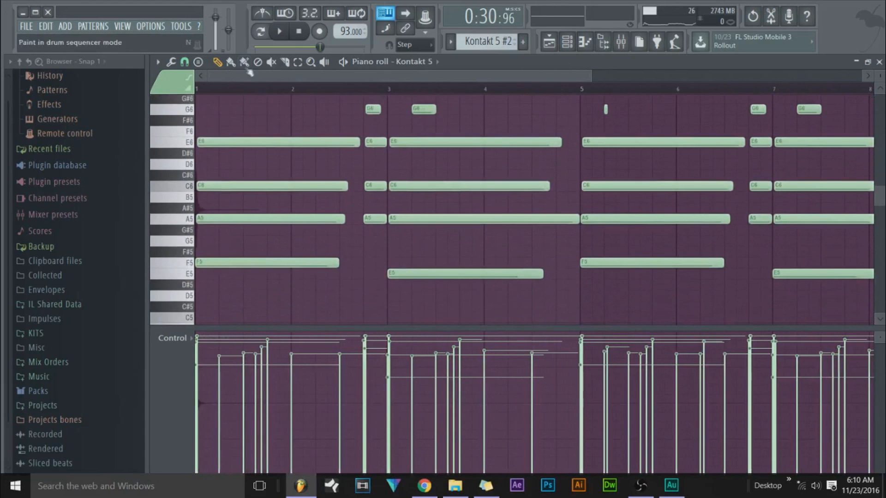
click(270, 140)
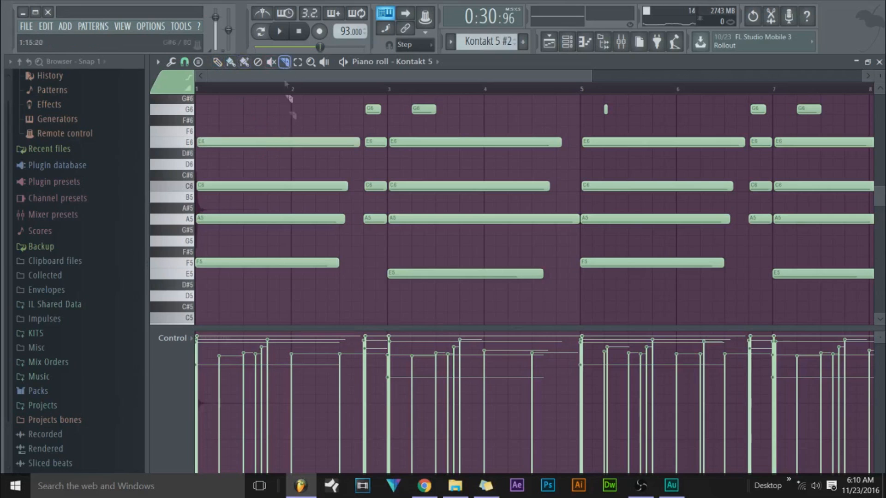
drag(270, 134, 272, 269)
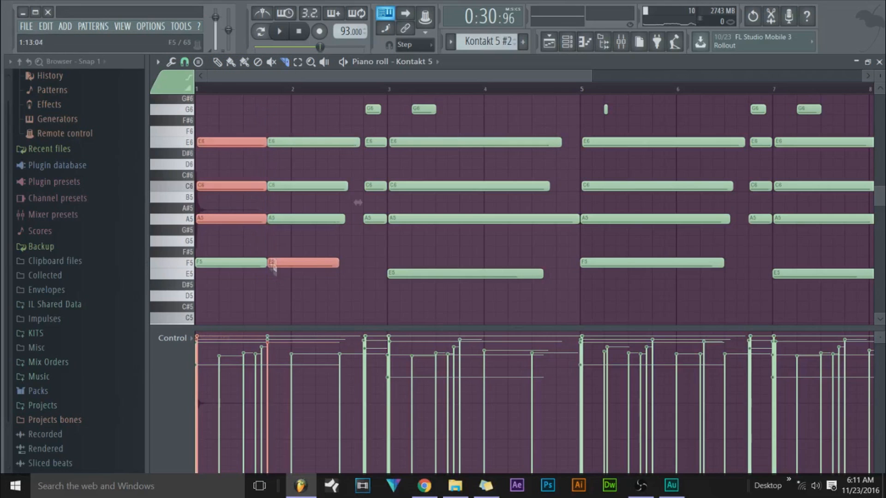
click(171, 62)
click(184, 62)
click(197, 172)
drag(235, 276, 240, 277)
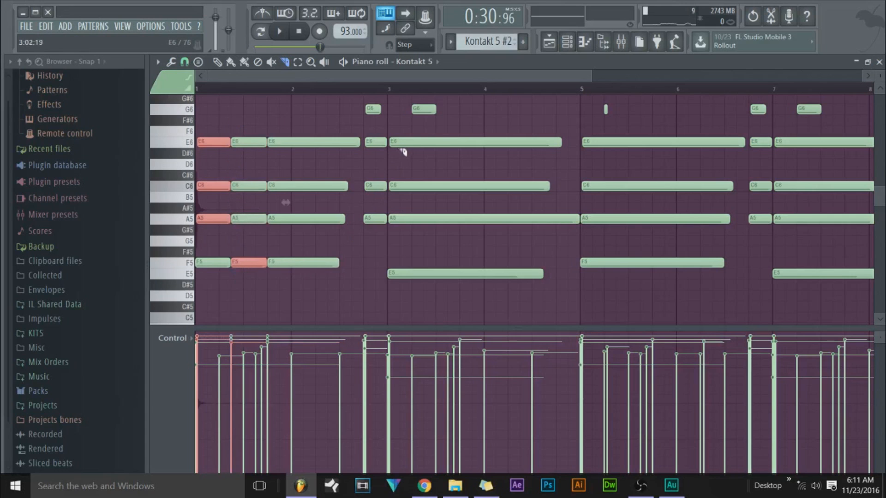
- Slice the bar 3 chord into four parts and lower the velocity of the later slices in the first two long chords
drag(424, 142, 425, 304)
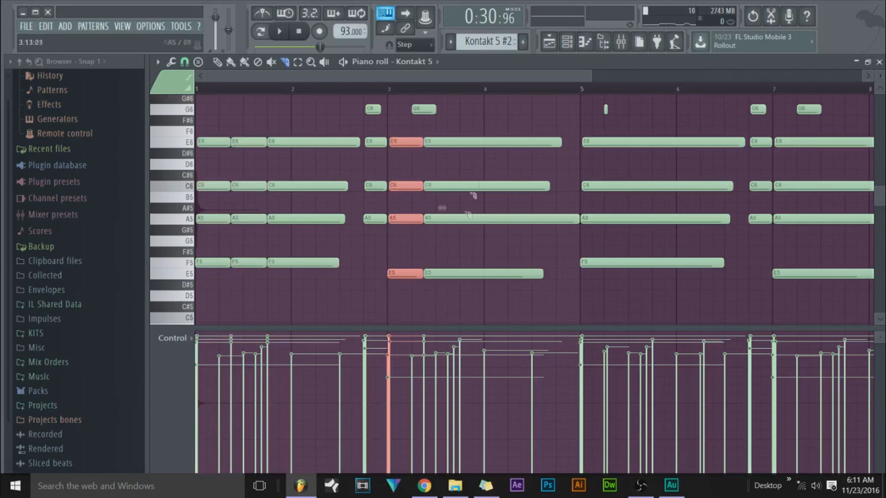
drag(459, 124, 463, 302)
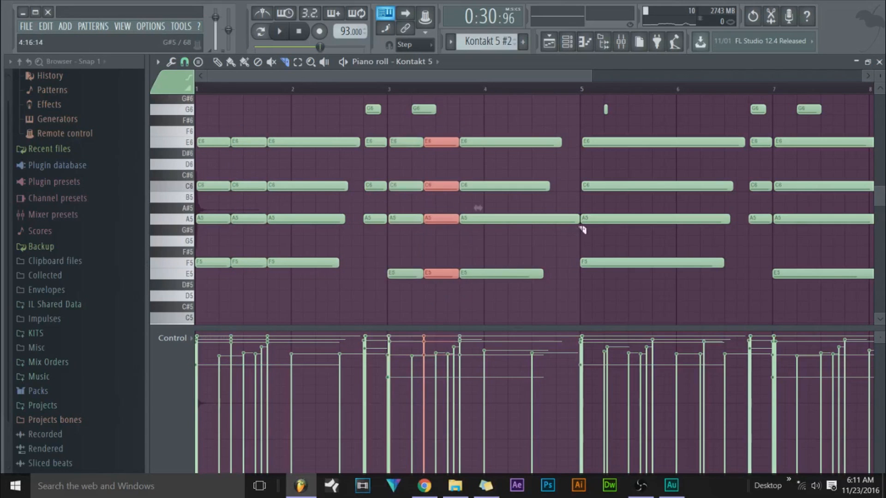
drag(508, 123, 510, 304)
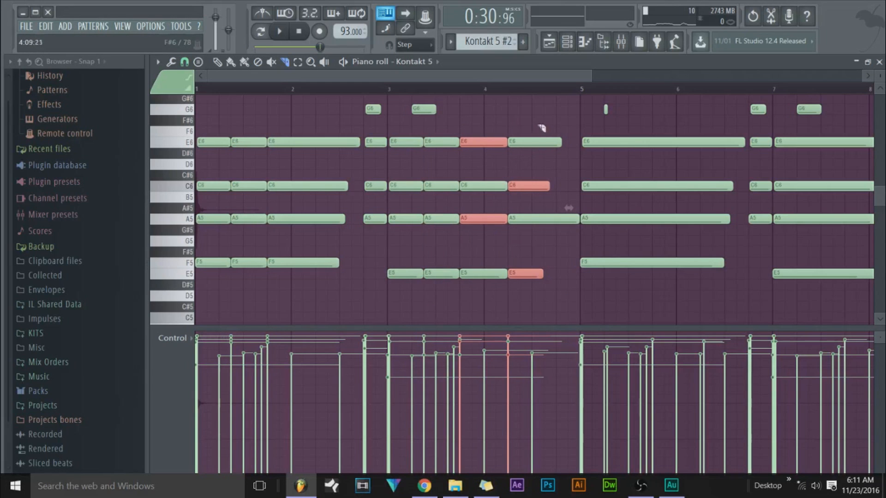
drag(528, 138, 485, 295)
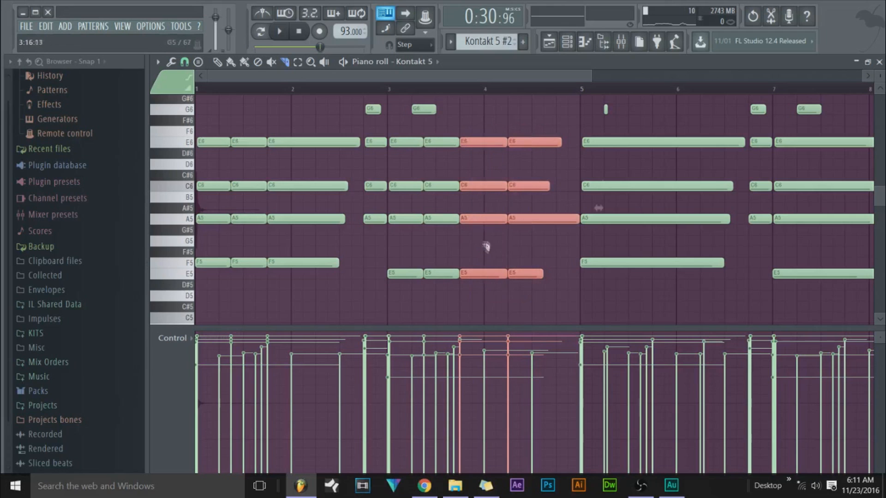
drag(300, 132, 273, 253)
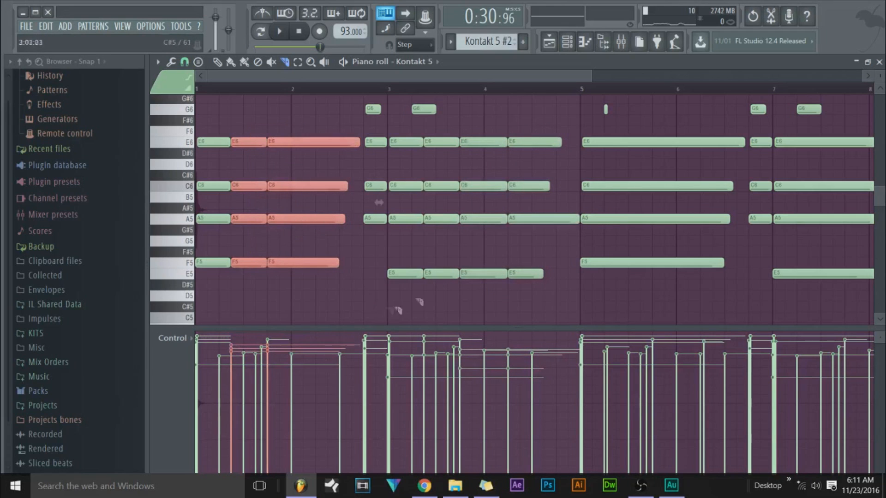
- Slice the chord starting at bar 5 into four parts and soften the velocity of its later slices
drag(619, 137, 616, 270)
drag(651, 136, 702, 273)
drag(724, 119, 653, 269)
scroll(652, 245, down, 1)
scroll(643, 230, down, 3)
drag(720, 128, 718, 267)
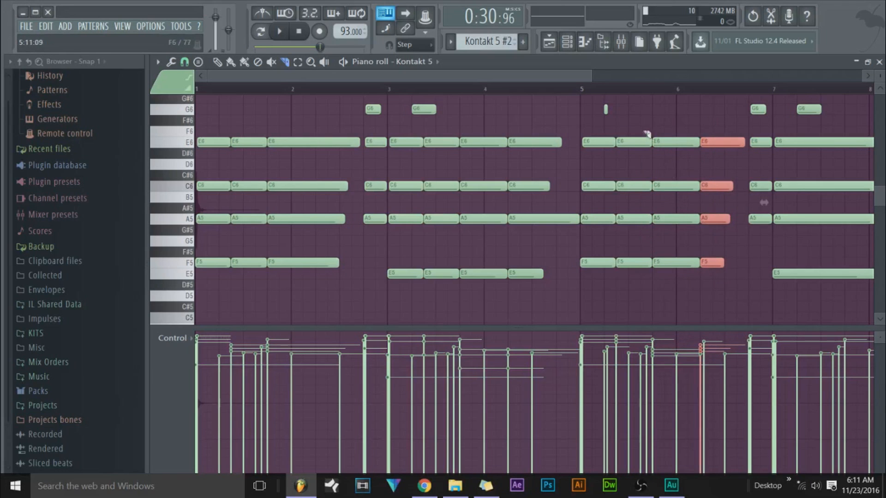
drag(646, 134, 645, 263)
- Slice the chord starting at bar 7 into four parts and vary the velocities of the slices after the first
scroll(513, 111, right, 5)
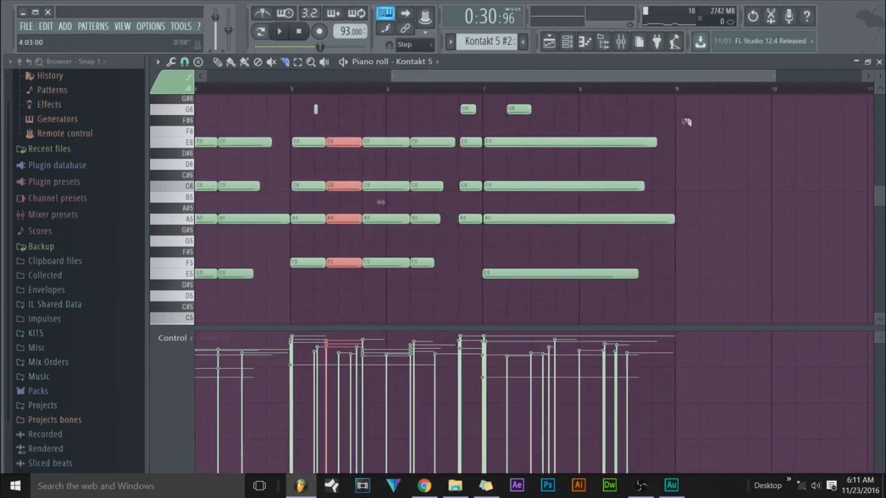
drag(481, 132, 481, 296)
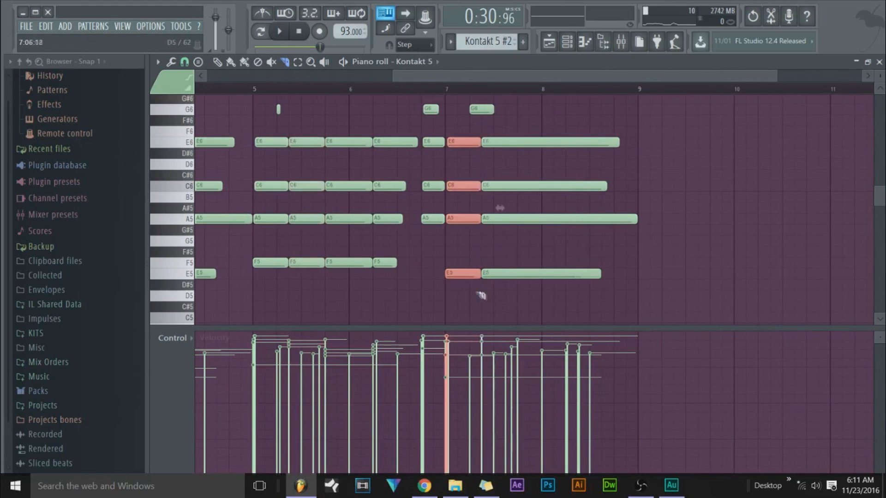
drag(519, 124, 519, 314)
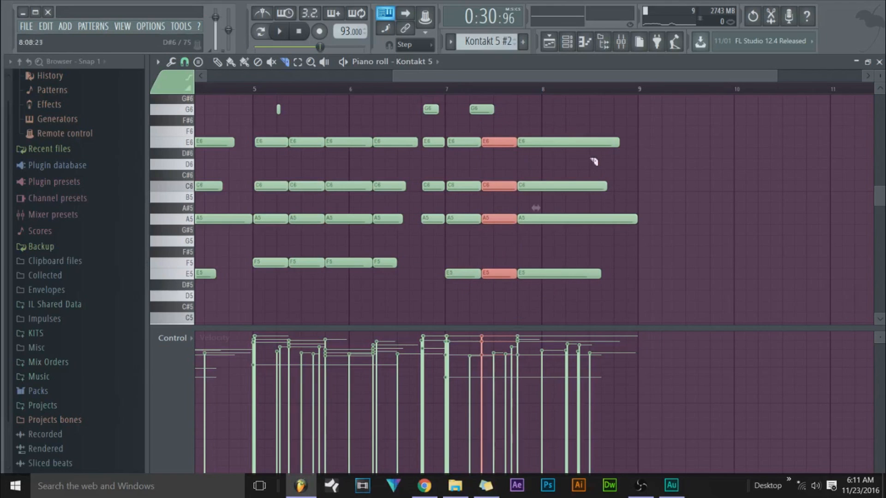
drag(566, 136, 567, 318)
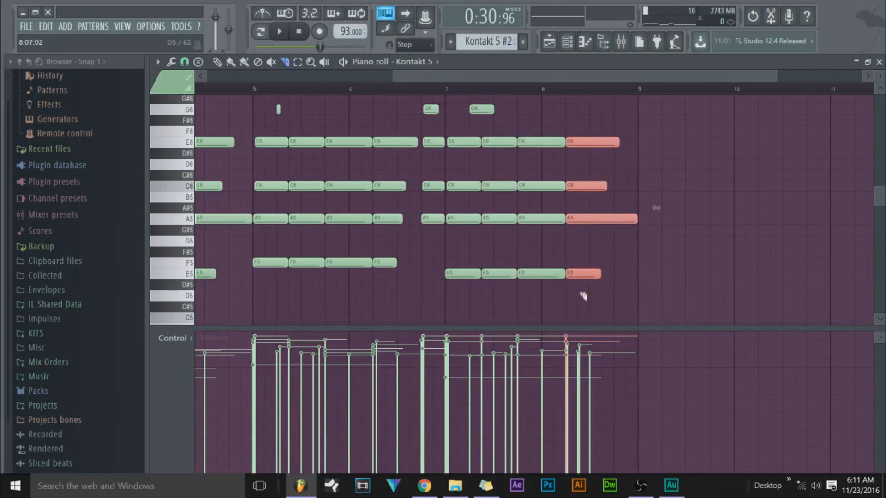
scroll(583, 260, down, 2)
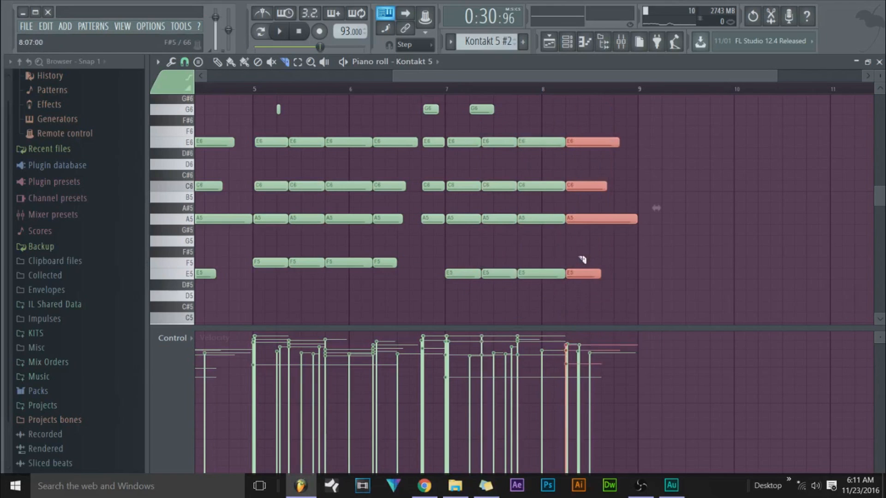
drag(531, 129, 534, 285)
drag(502, 132, 503, 276)
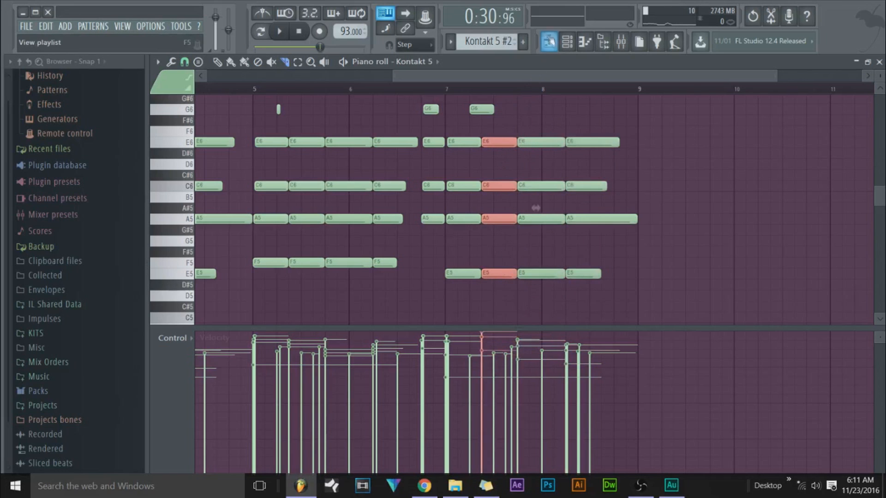
- Play the arrangement and add further slices to the Kontakt 5 #2 chords in bars 2, 4 and 6
click(549, 42)
click(279, 31)
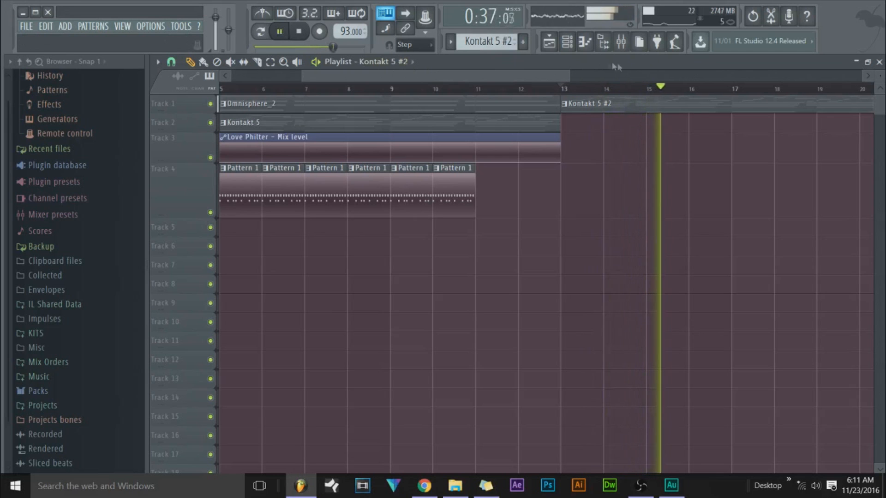
double_click(662, 108)
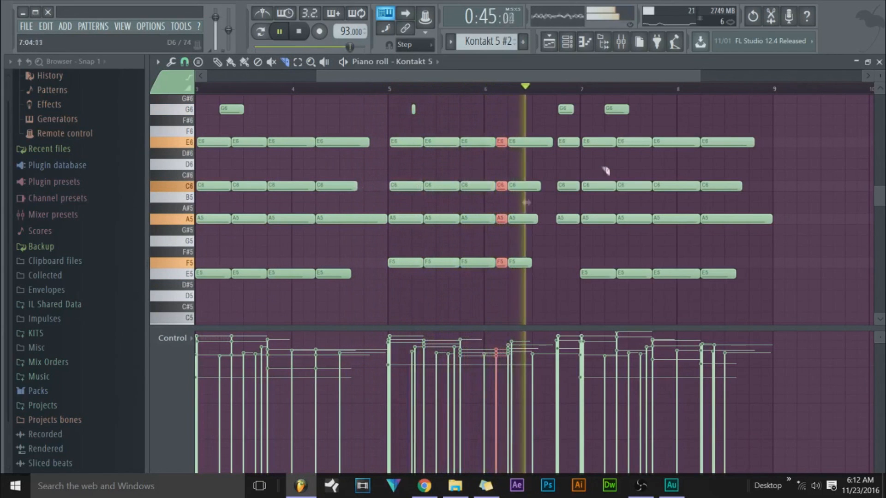
drag(311, 282, 315, 291)
drag(692, 139, 692, 276)
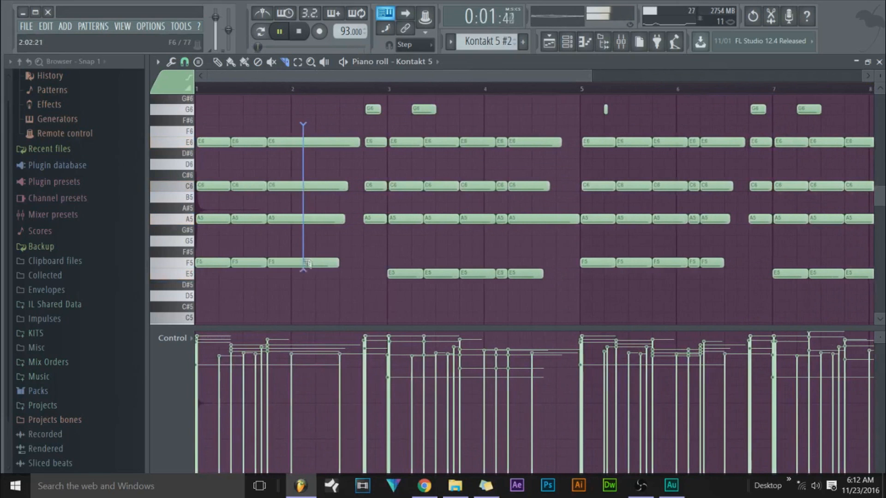
drag(304, 271, 330, 274)
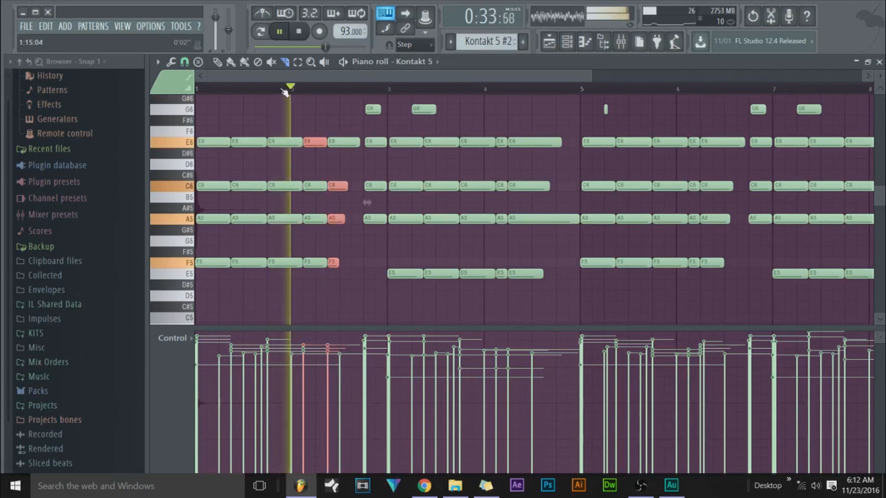
click(223, 90)
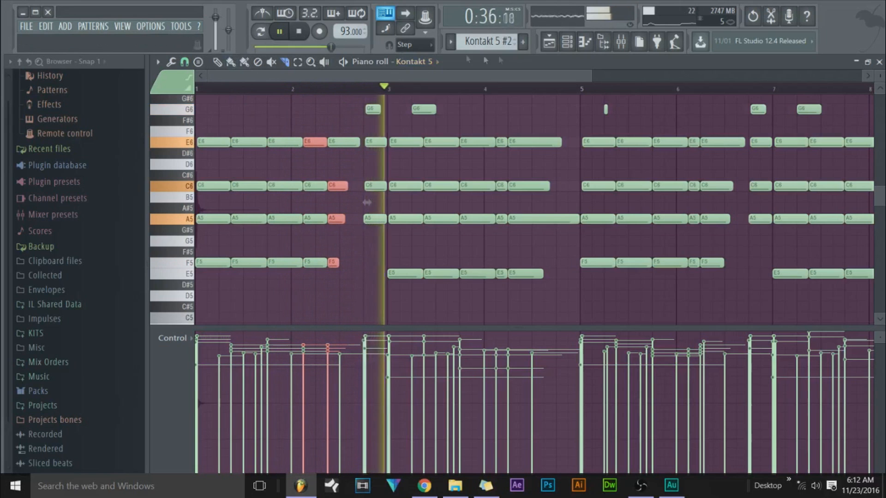
- Copy the six Pattern 1 clips on Track 4 so the copies start at bar 13 under Kontakt 5 #2
click(567, 41)
click(549, 41)
drag(499, 165, 381, 217)
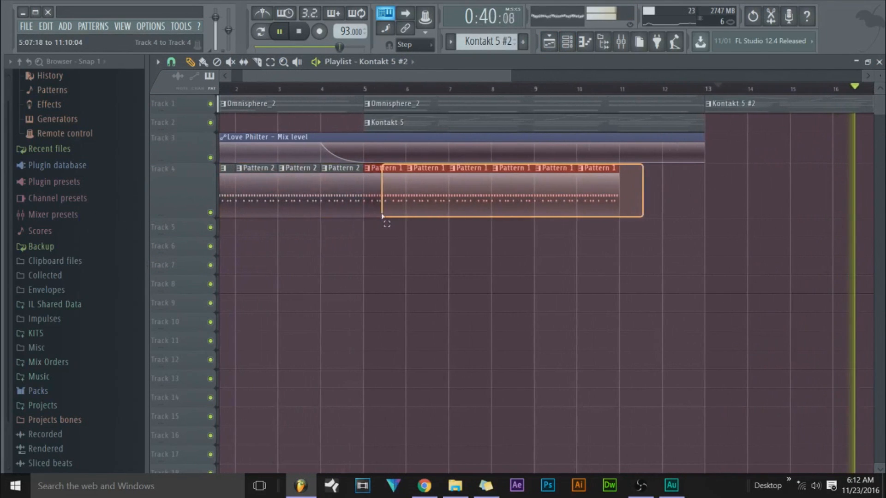
key(ctrl+b)
drag(645, 211, 730, 210)
key(ctrl+d)
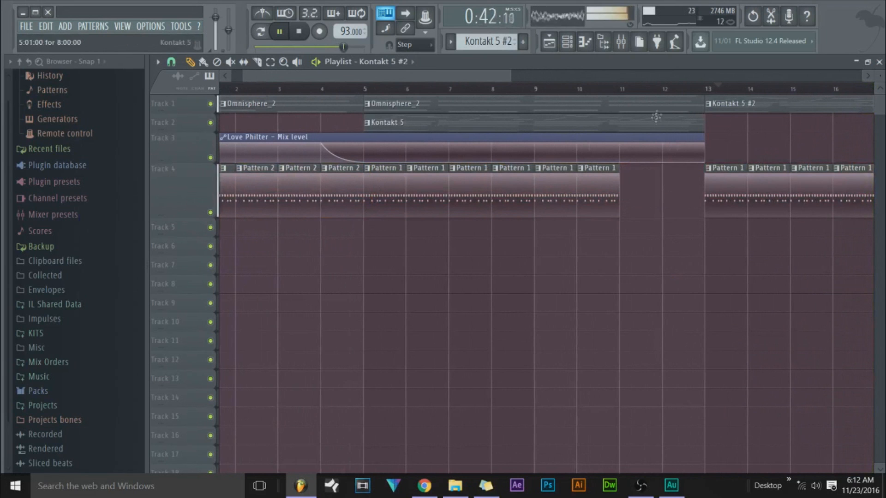
- Audition the song from bar 10 and lower the Kontakt 5 mixer level to about -2.6 dB
click(576, 88)
key(space)
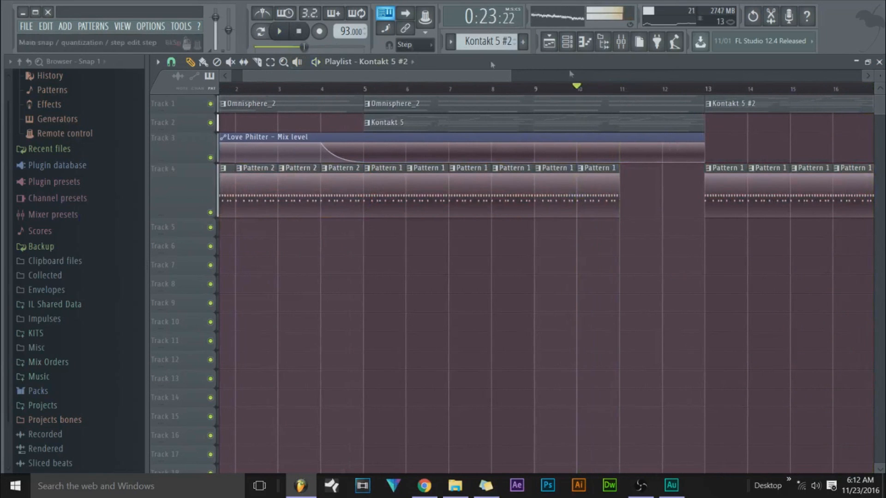
click(620, 43)
drag(397, 335, 397, 341)
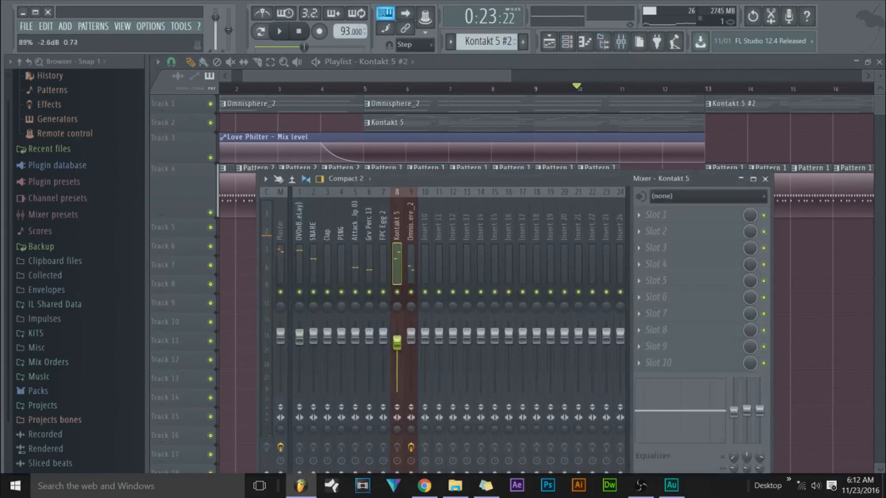
- Duplicate the last two Pattern 1 clips before the gap on Track 4 to fill bars 11 and 12
drag(417, 76, 389, 81)
scroll(396, 91, down, 2)
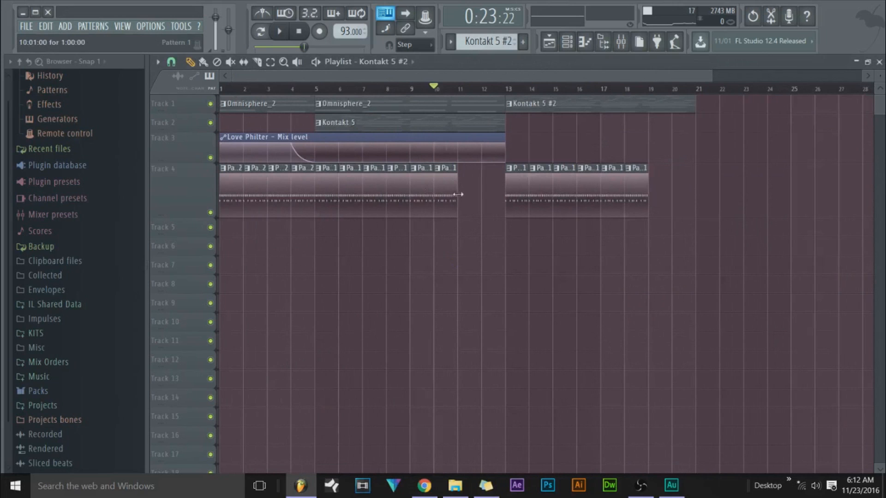
drag(463, 193, 411, 217)
key(ctrl+b)
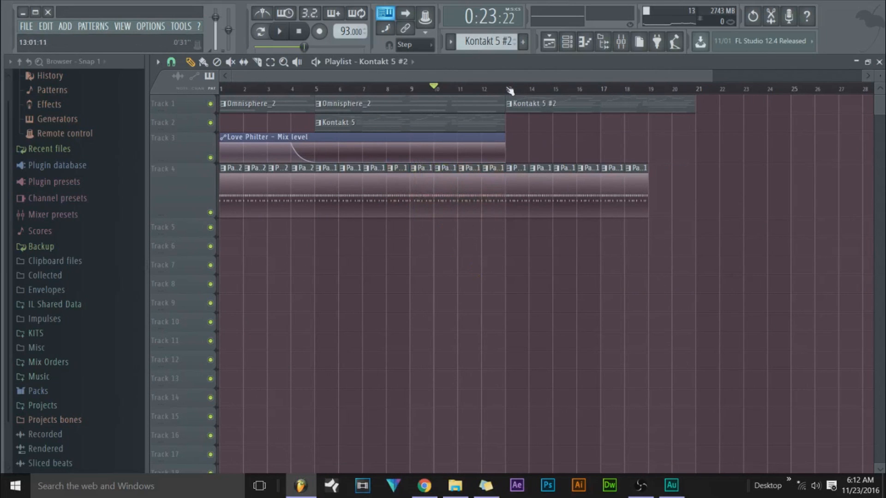
- Duplicate the last two Pattern 1 clips on Track 4 to fill bars 19 and 20
drag(650, 165, 602, 216)
key(ctrl+b)
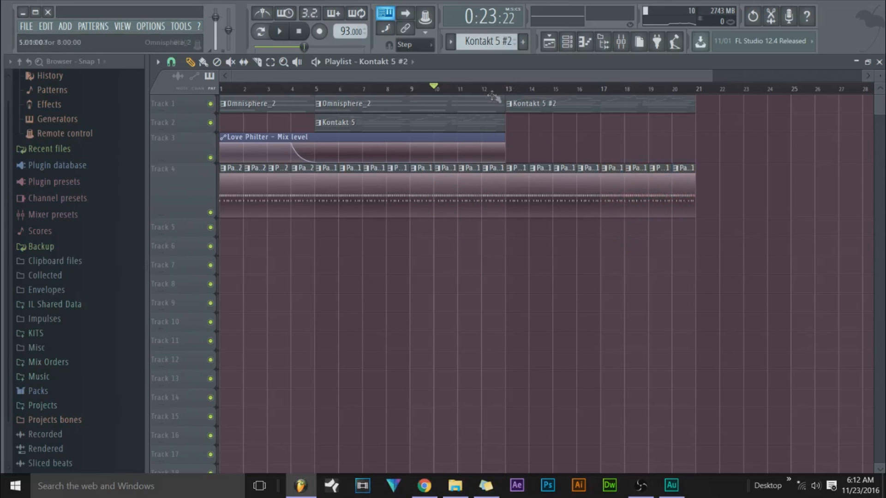
- Move the Kontakt 5 #2 clip to Track 2 at bar 13 and place an Omnisphere_2 clip above it on Track 1
scroll(509, 84, up, 2)
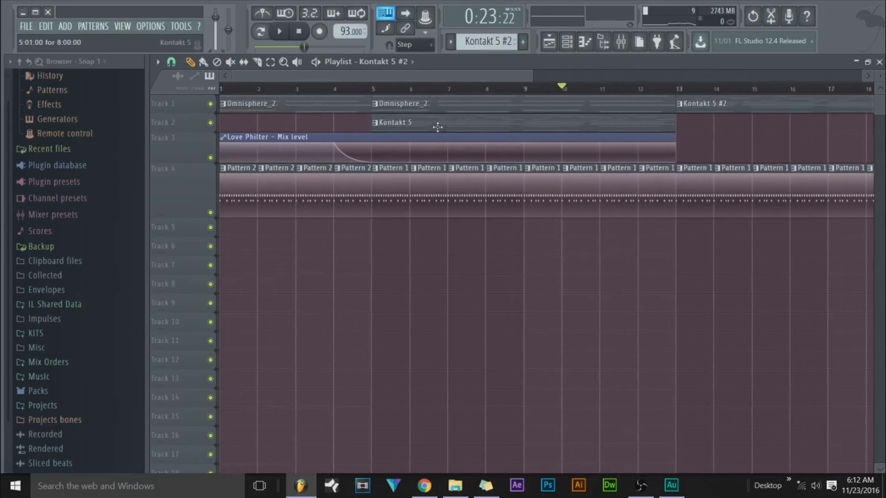
click(414, 114)
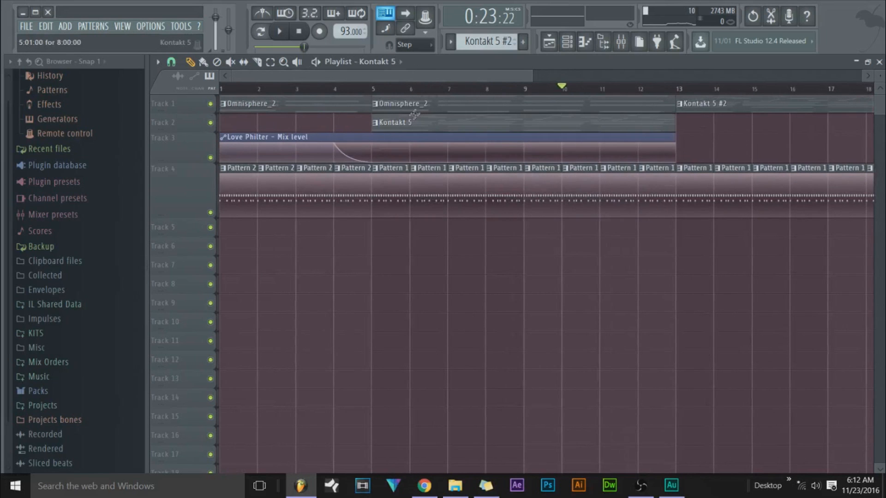
mouse_move(409, 120)
mouse_down()
mouse_move(412, 135)
mouse_move(413, 108)
mouse_up()
scroll(451, 89, down, 1)
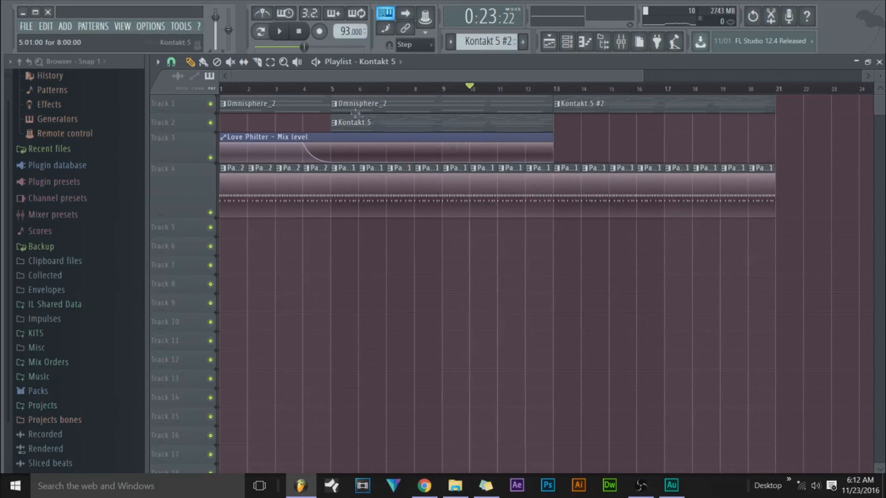
drag(577, 110, 546, 107)
click(508, 108)
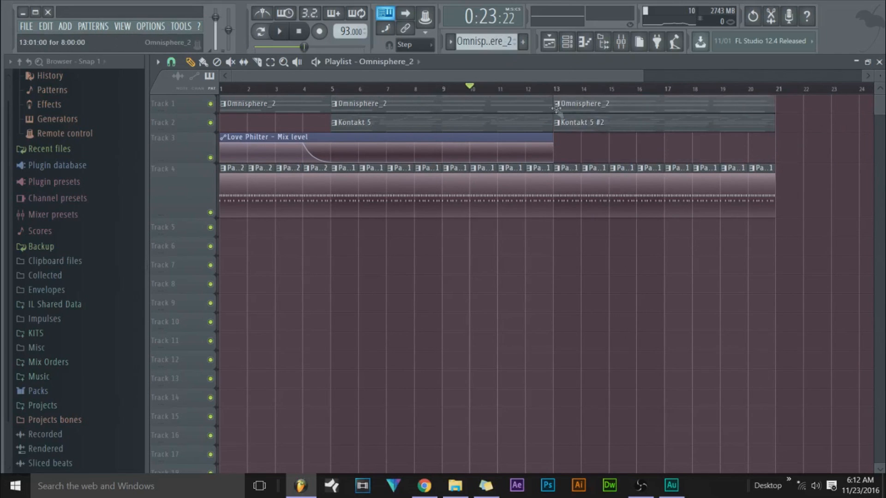
- Extend the Love Philter mix level automation on Track 3 to bar 21, raising the level between bars 9 and 13
drag(544, 141, 609, 141)
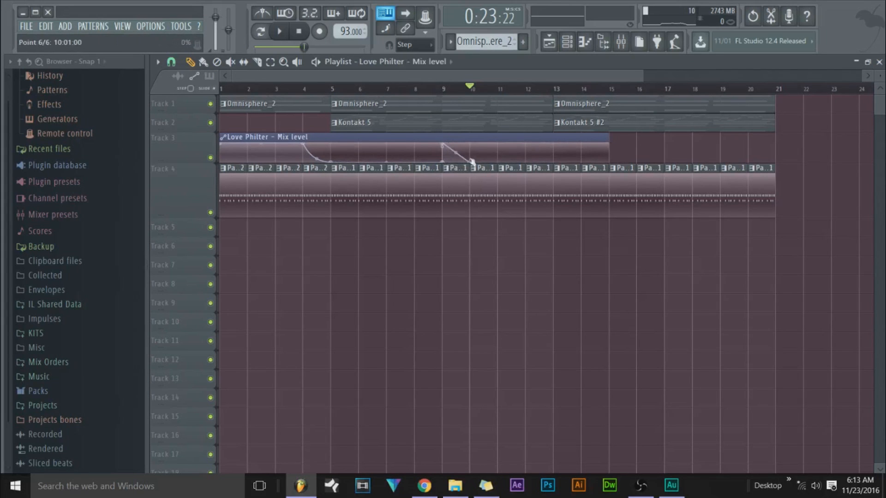
drag(608, 141, 767, 140)
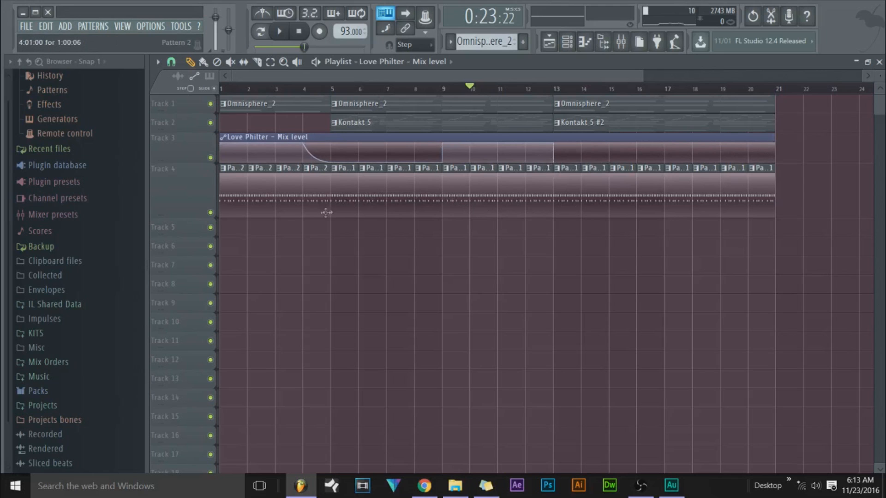
- Replace the Pattern 1 clips on Track 4 in bars 5 to 12 with Pattern 2 clips
drag(339, 217, 493, 199)
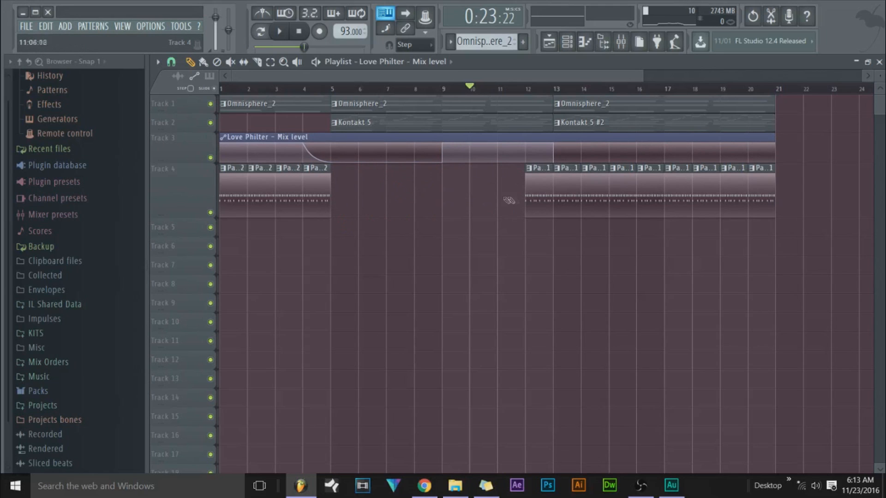
right_click(533, 197)
drag(403, 190, 196, 223)
drag(241, 186, 454, 194)
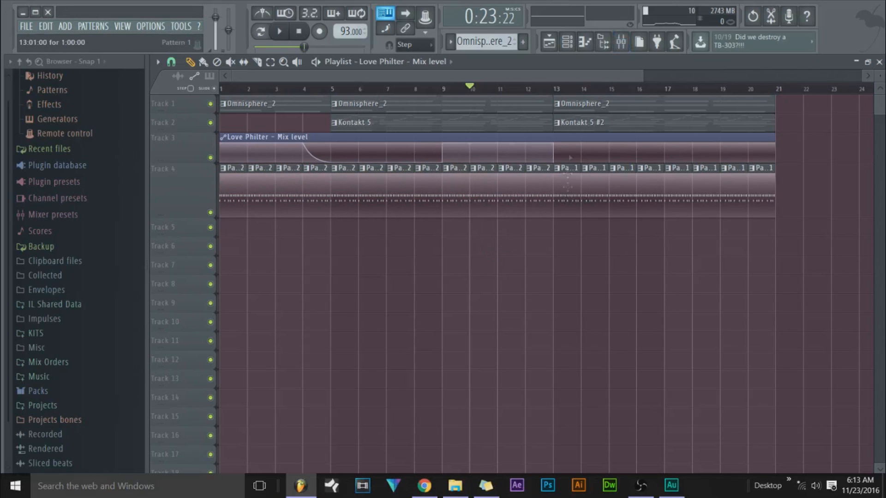
- Find the pattern holding the OVOnB 808 (DeLay) steps and cut those steps from the Kontakt 5 pattern
click(569, 44)
click(491, 47)
click(475, 101)
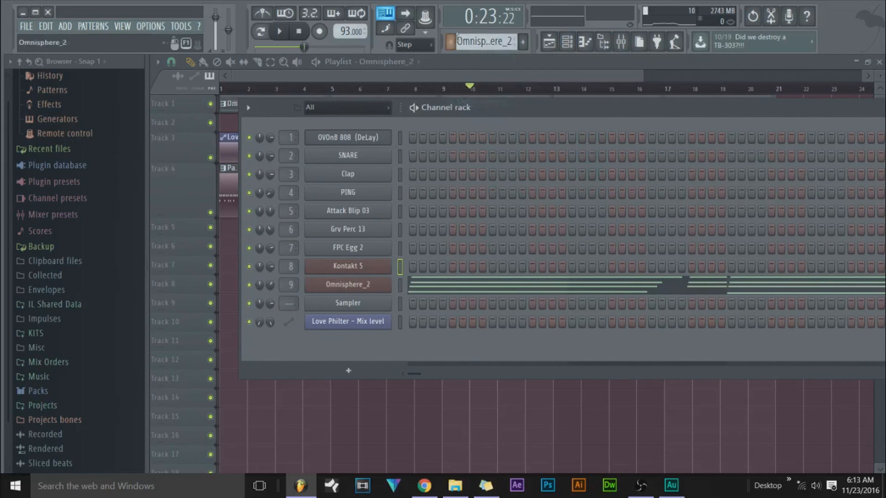
click(484, 42)
click(475, 85)
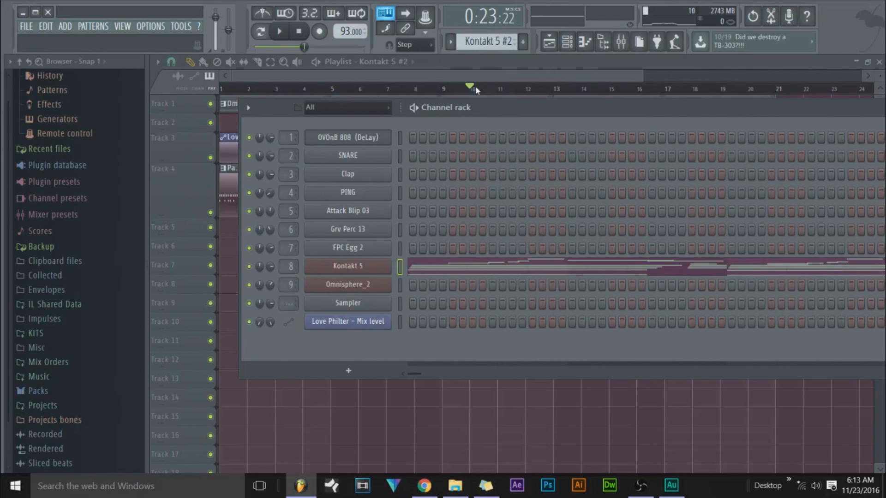
click(450, 41)
click(471, 85)
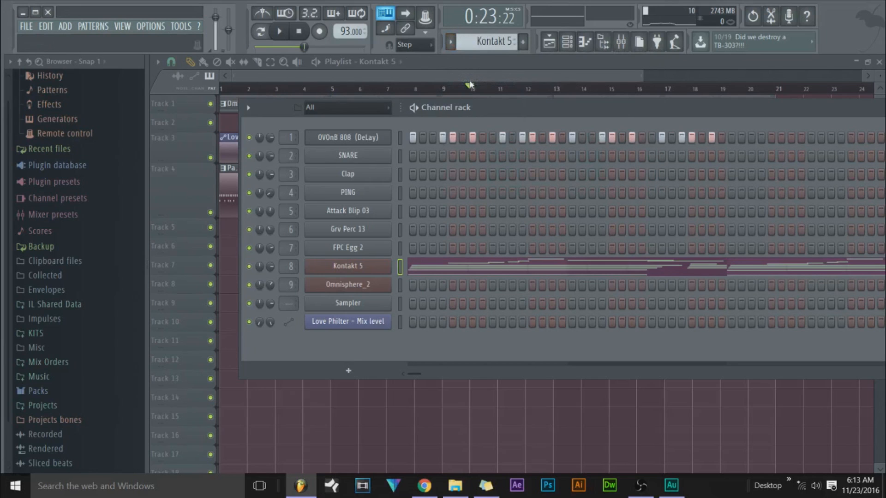
right_click(390, 134)
click(503, 136)
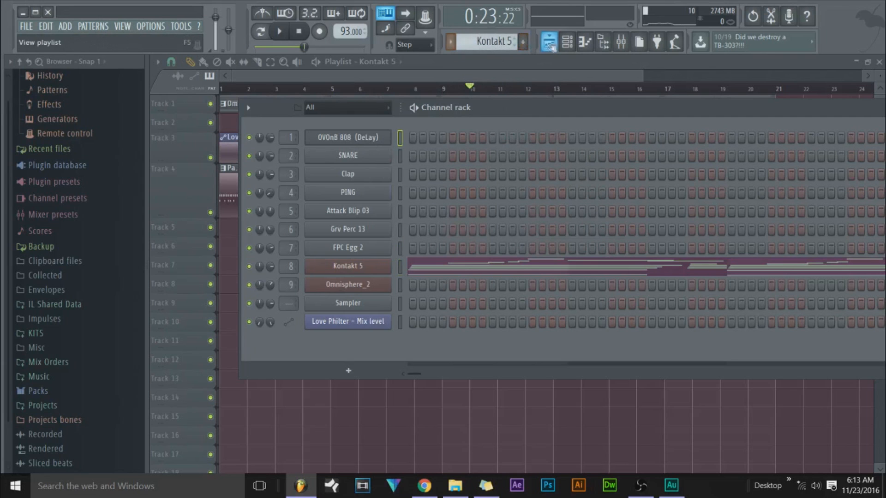
- Paste the 808 steps into the new Pattern 7 and place four Pattern 7 clips on Track 5 from bar 13 to 21
click(522, 41)
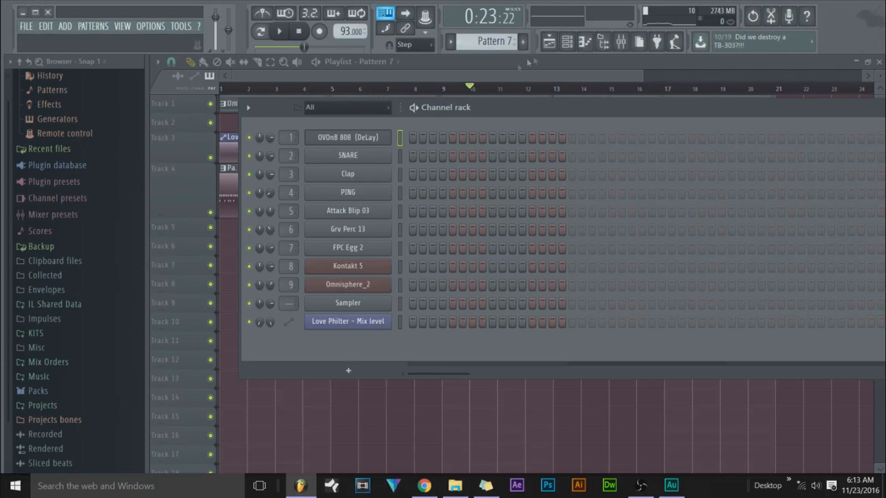
right_click(393, 133)
click(504, 163)
click(523, 397)
drag(587, 266, 546, 227)
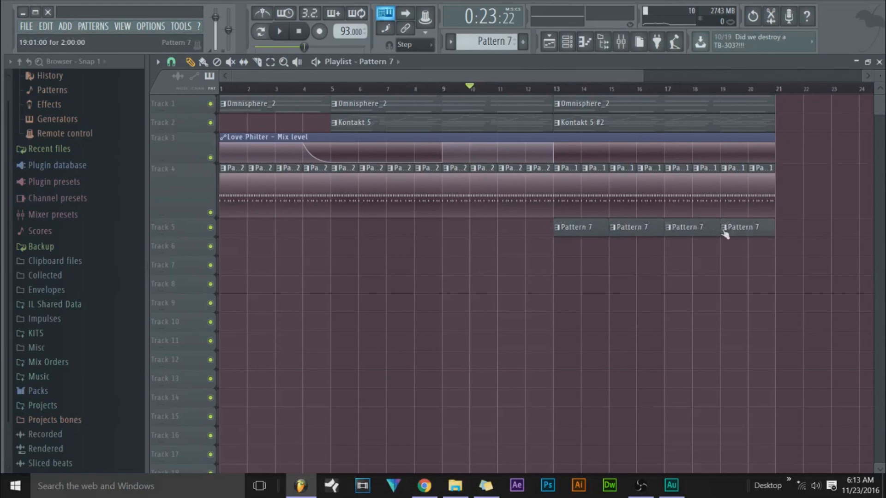
- Play the section from bar 13 and lower the Omnisphere_2 fader in the mixer
click(283, 34)
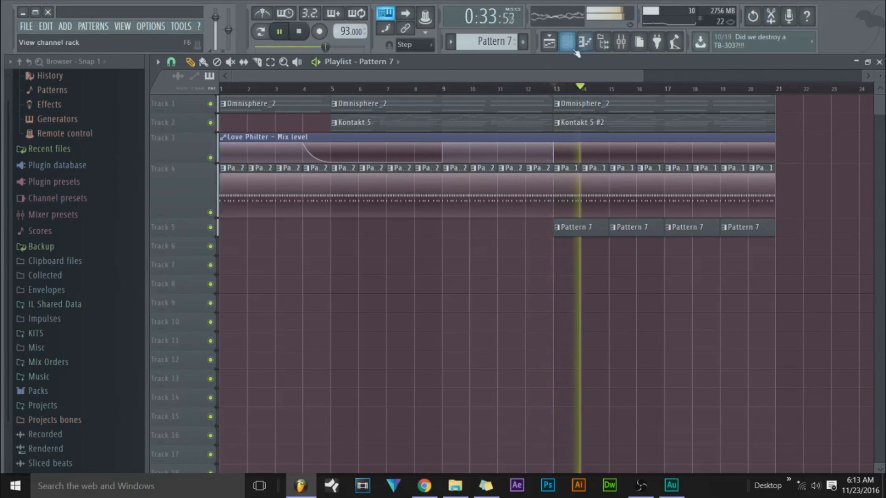
click(620, 41)
drag(411, 335, 412, 350)
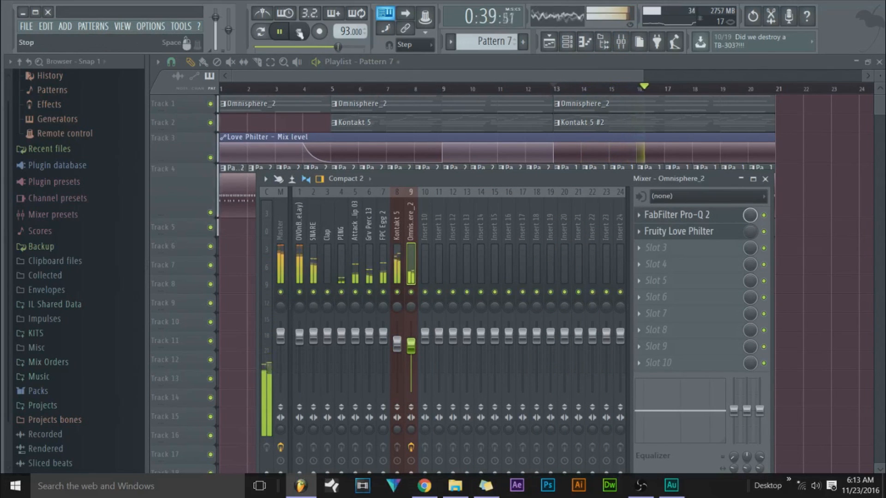
key(space)
key(F9)
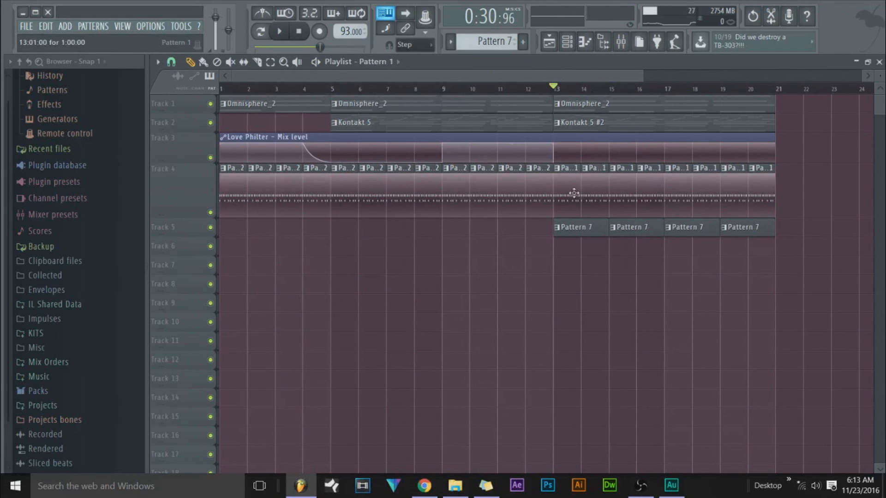
- Cut the OVOnB 808 (DeLay) notes from Pattern 1 and return to the playlist
click(567, 41)
right_click(392, 134)
click(443, 136)
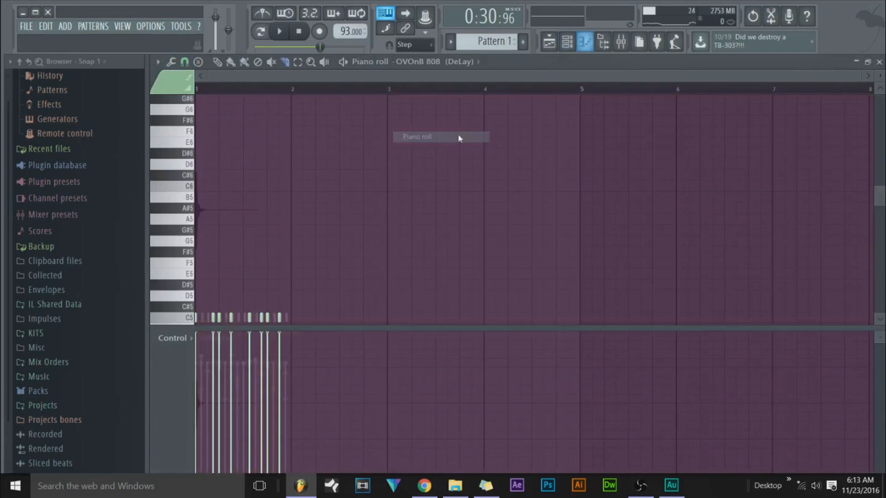
click(565, 41)
right_click(392, 134)
click(427, 135)
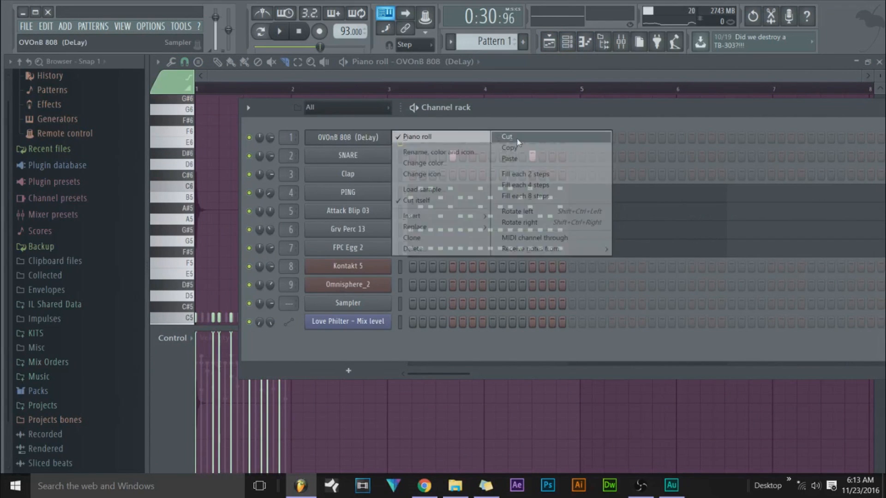
click(556, 46)
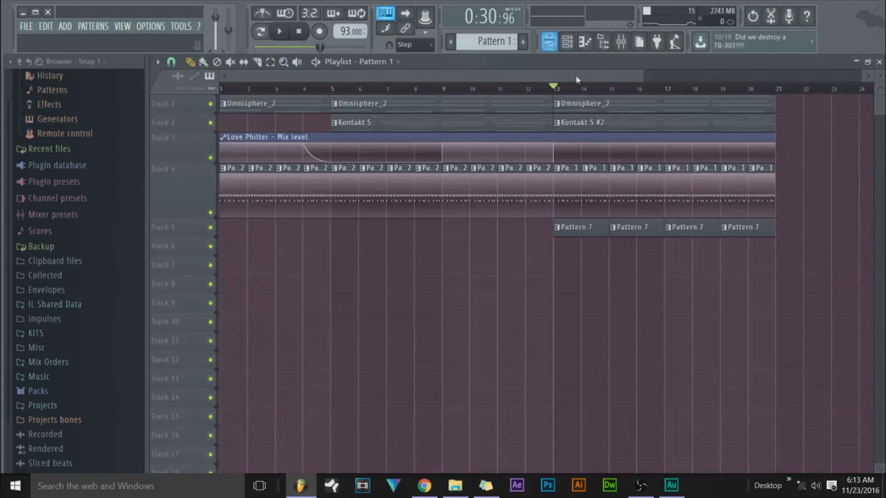
- Replace the OVOnB 808 (DeLay) channel's sample with OVOnB 808 (Knock Knock) from the VeDai OVOnB Kit
click(83, 334)
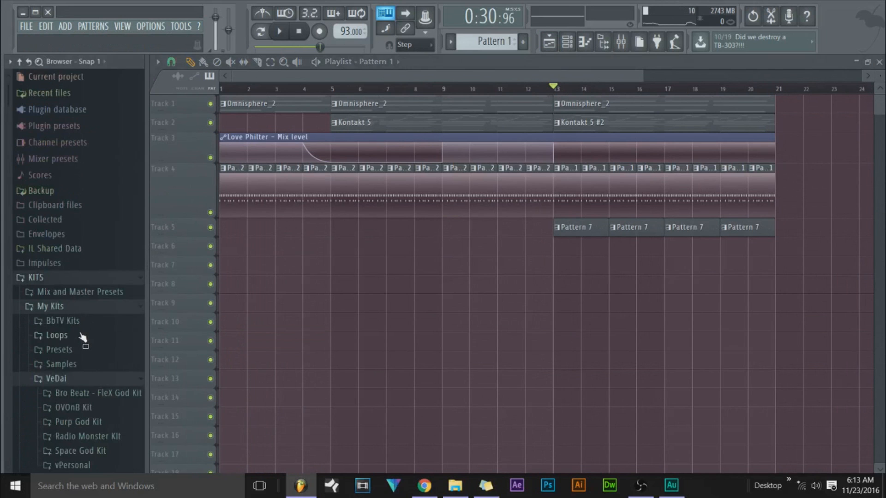
scroll(86, 365, down, 5)
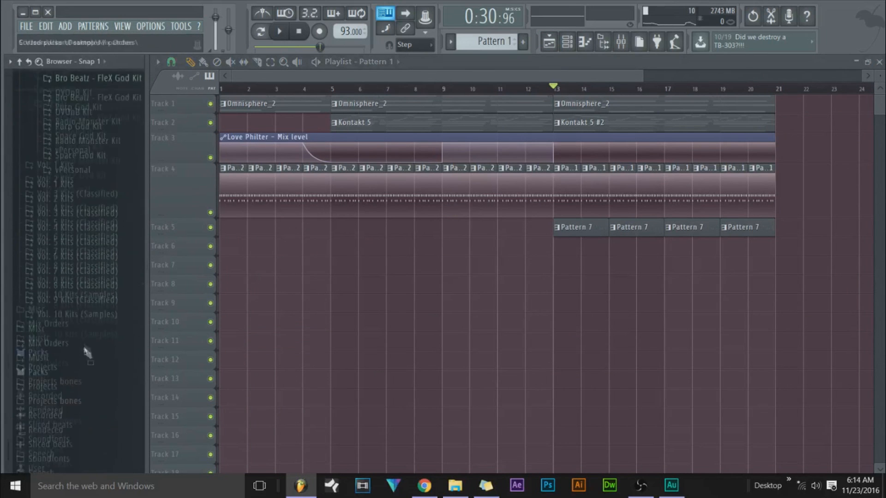
click(85, 174)
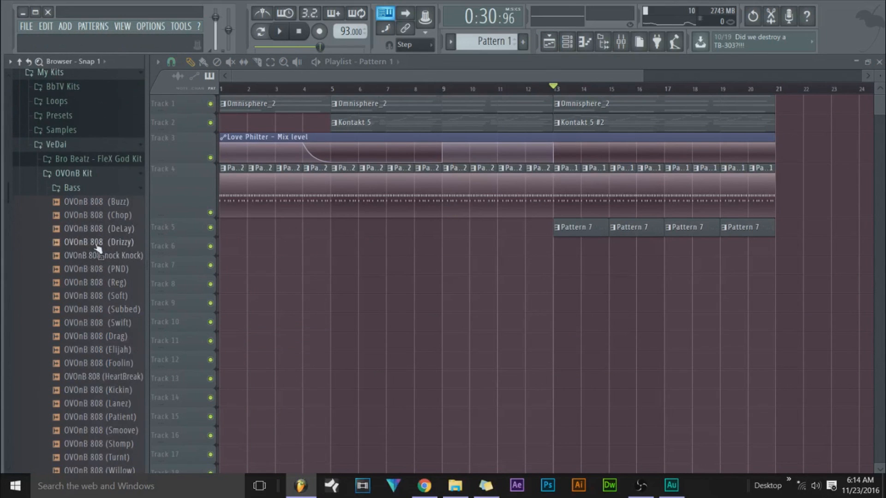
click(98, 254)
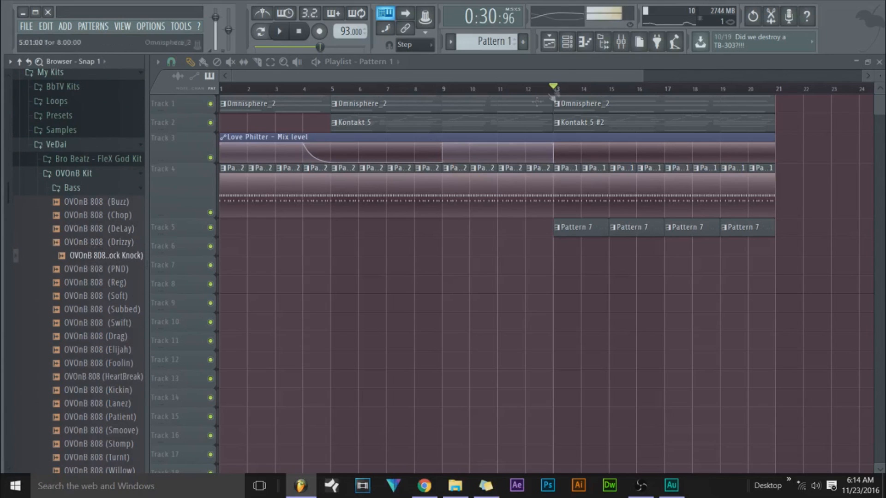
click(566, 43)
drag(126, 262, 339, 140)
right_click(342, 142)
click(363, 120)
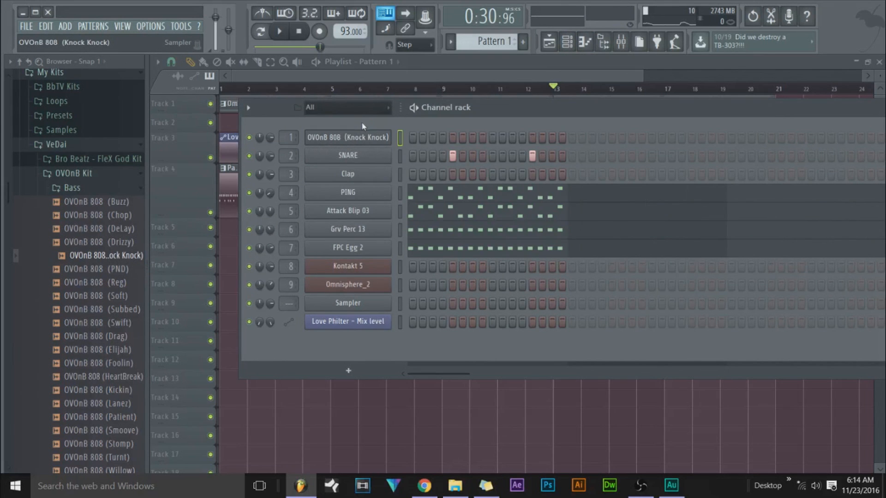
- Play the section from bar 13 with the new 808 and check Pattern 1 in the channel rack
drag(425, 73, 432, 72)
click(284, 32)
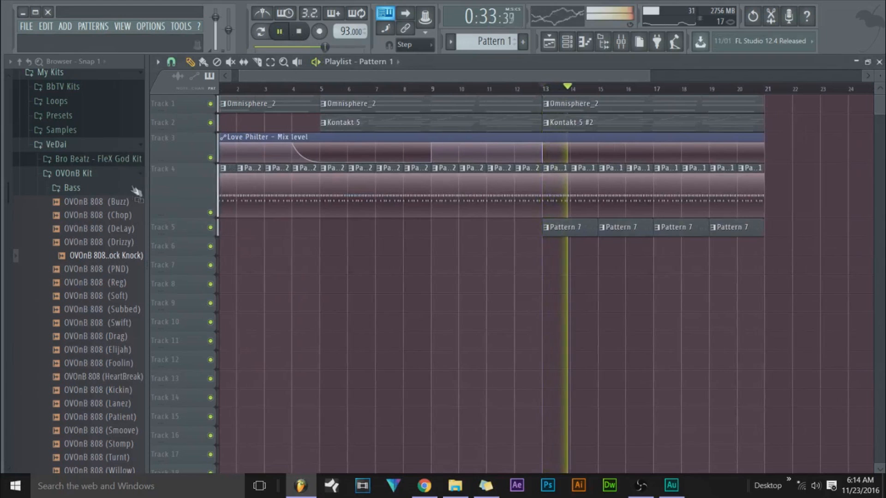
click(567, 41)
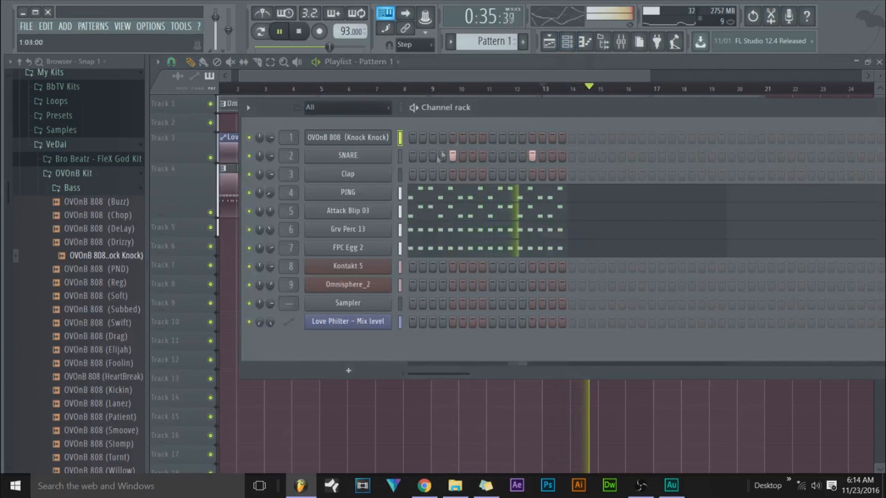
click(529, 78)
- Lower the two G5 notes of the 808 in Pattern 7 to F5
click(566, 231)
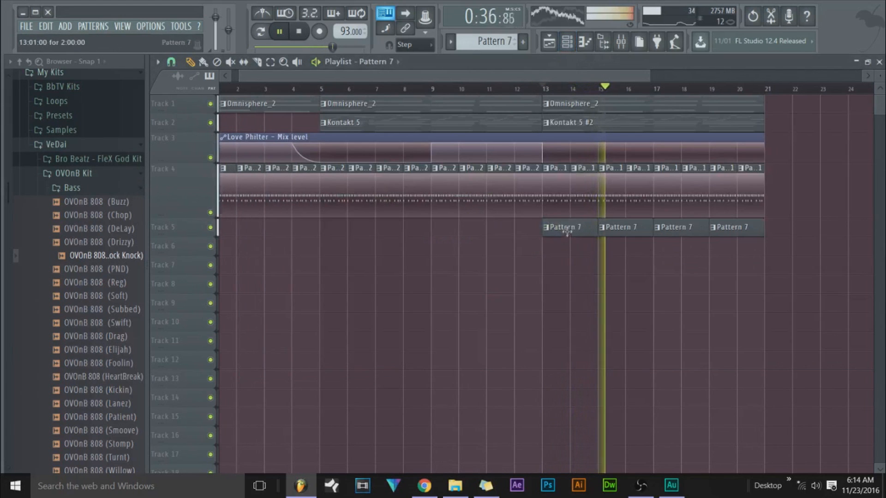
click(568, 42)
right_click(375, 140)
click(403, 140)
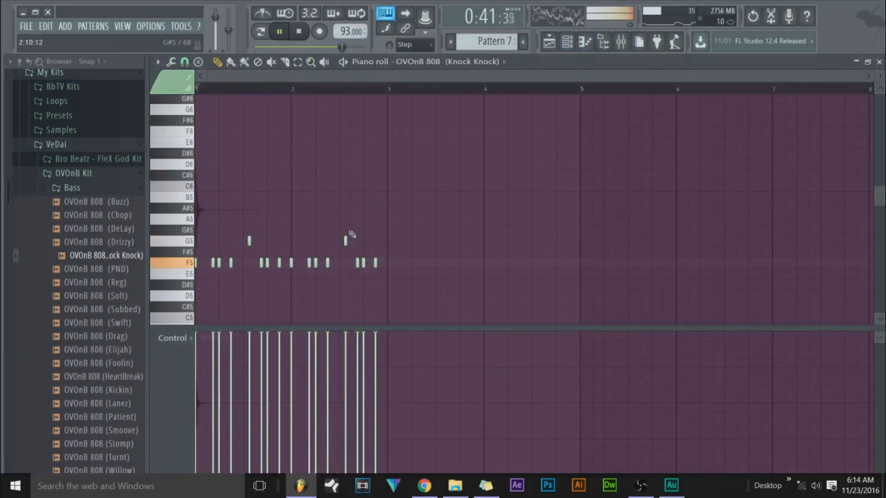
drag(239, 241, 385, 241)
key(shift+Down)
key(shift+Down)
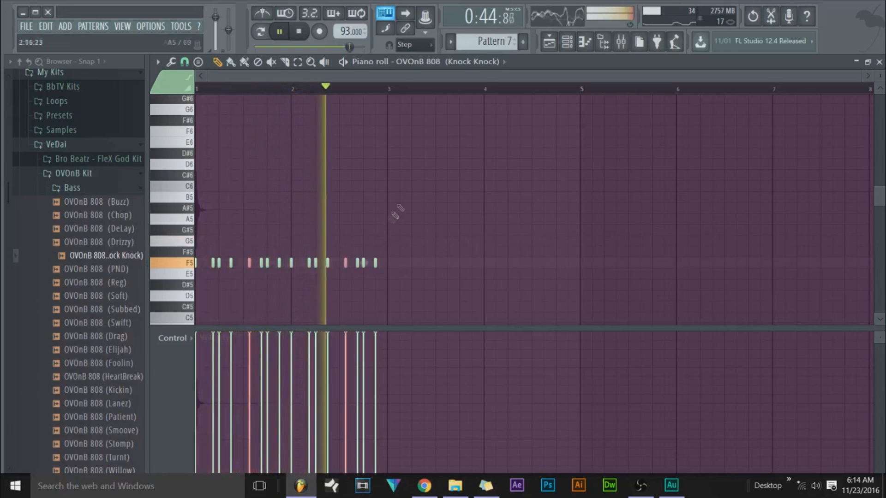
- Audition the arrangement from bars 11, 9 and 5, and stop playback
click(549, 44)
click(507, 87)
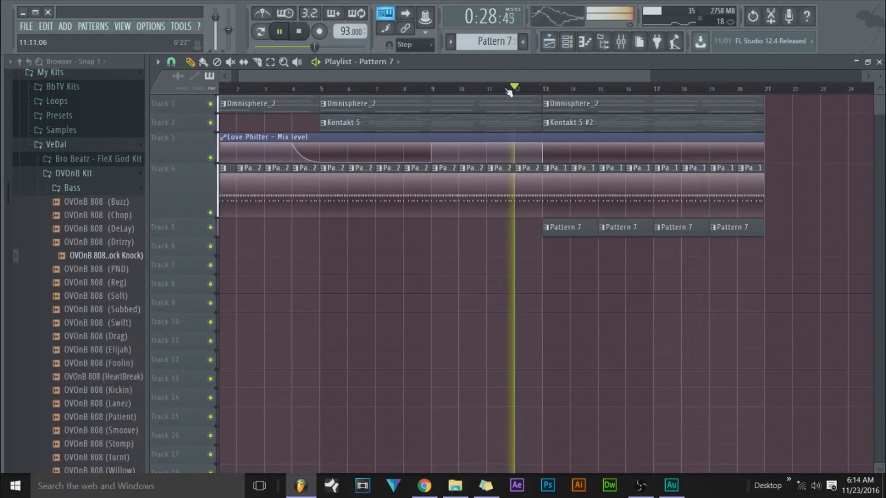
click(431, 89)
drag(433, 88, 240, 88)
click(326, 88)
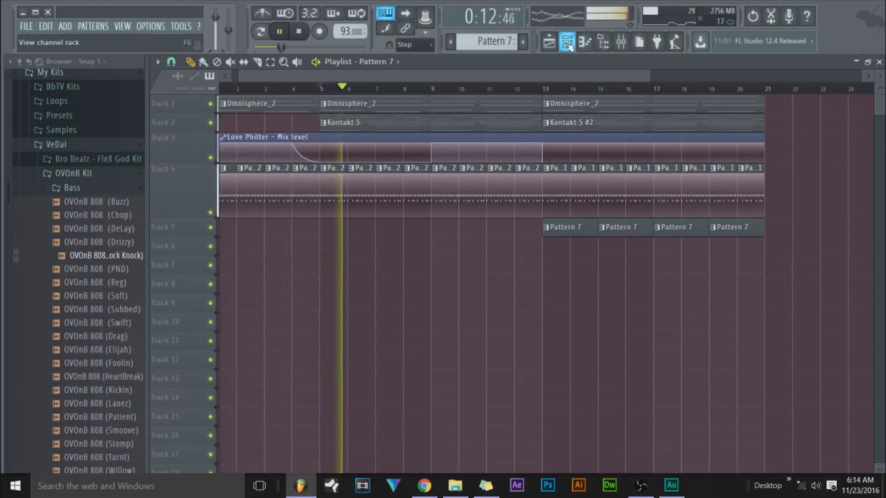
click(300, 33)
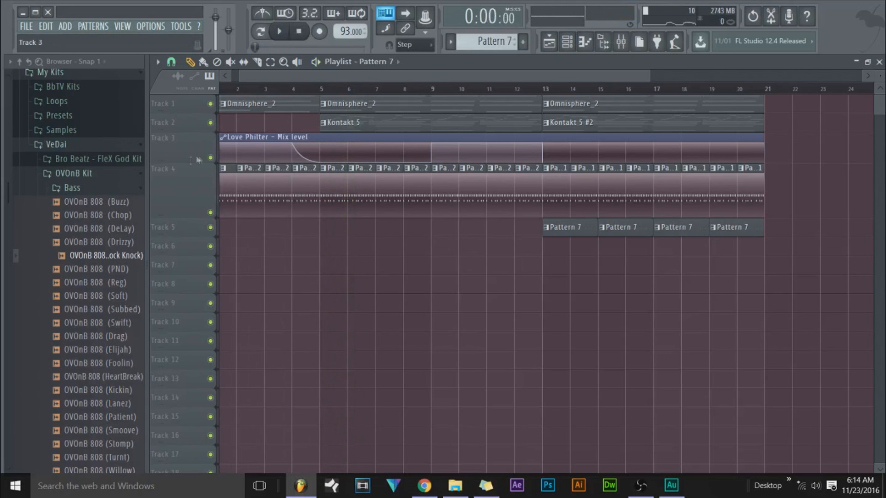
- Collapse the VeDai folder in the browser and narrow the browser to widen the playlist
click(120, 150)
drag(147, 131, 97, 134)
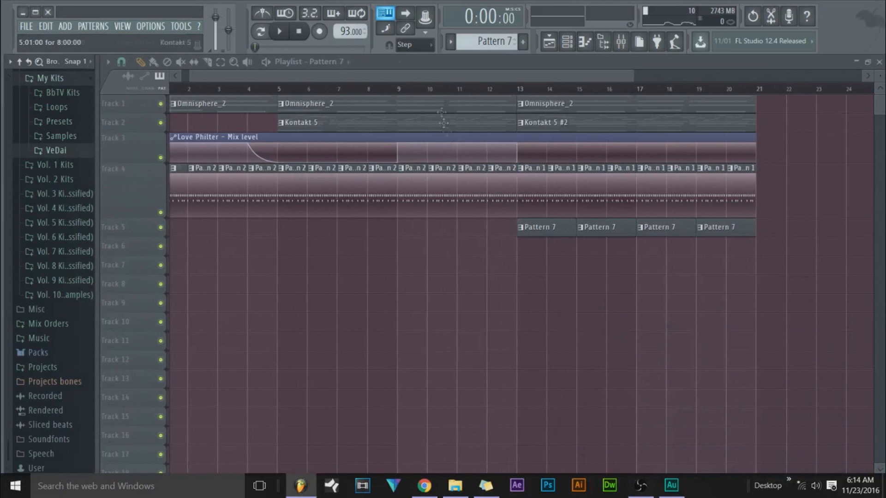
- Save the project under the file name WW
drag(441, 73, 330, 82)
drag(630, 80, 625, 84)
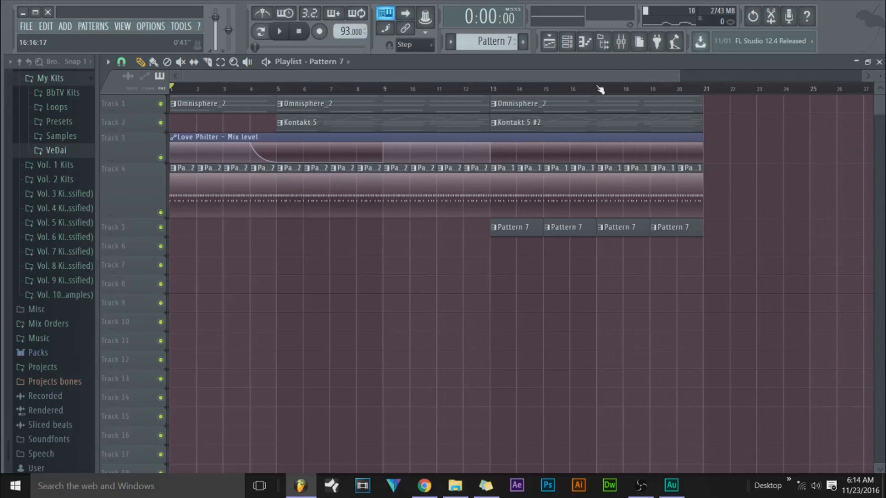
key(ctrl+s)
text(WW)
key(Return)
- Remove the effect from the first slot of the Master mixer track and close the mixer
click(622, 46)
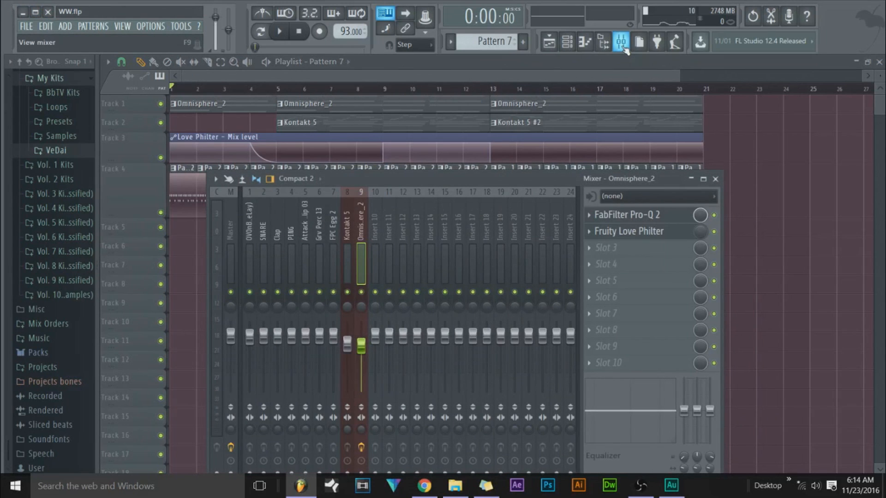
click(249, 260)
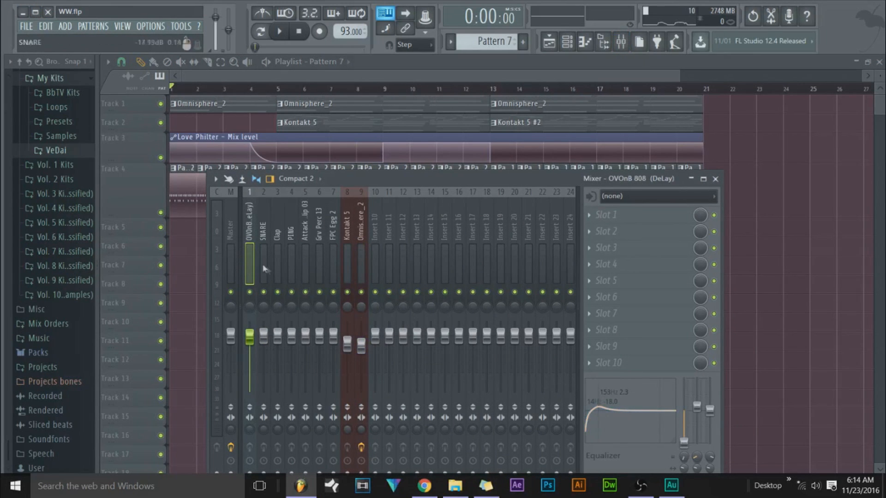
click(231, 258)
click(587, 213)
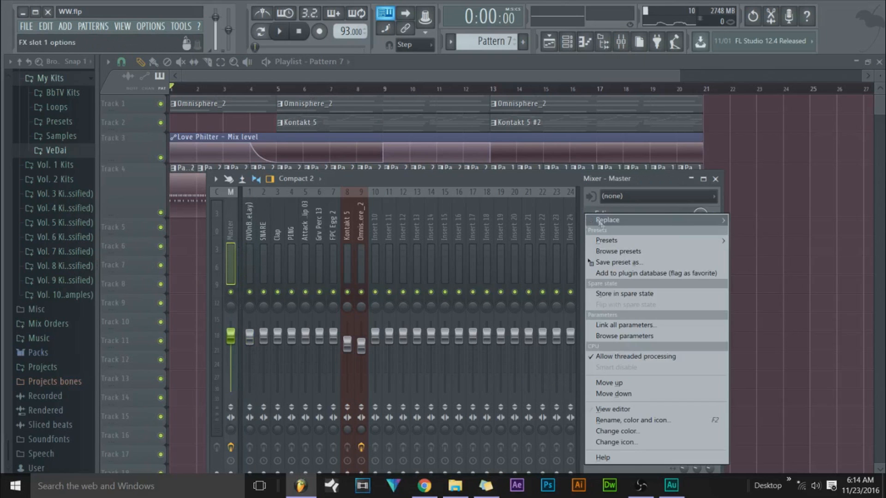
mouse_move(595, 219)
click(353, 35)
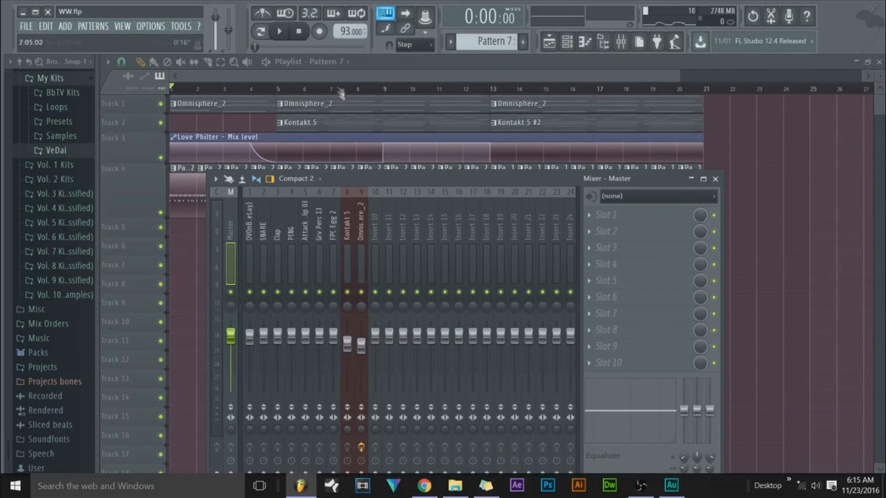
key(F9)
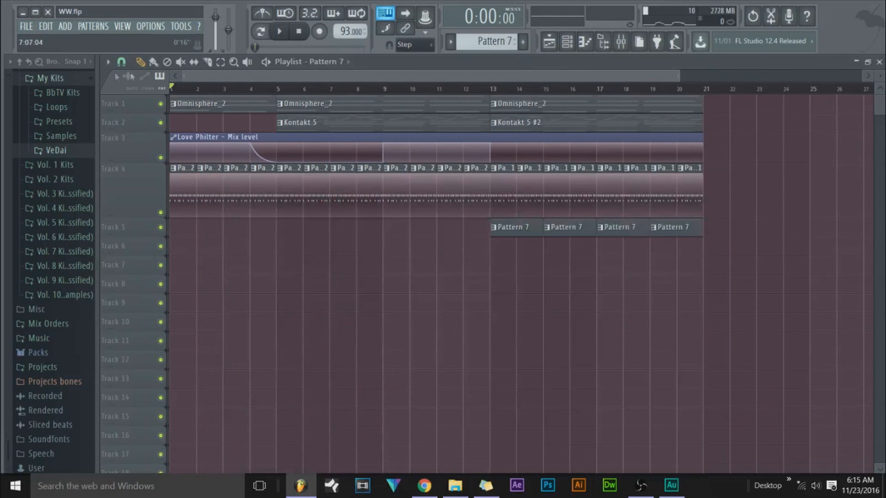
- Delete the Pattern 2 clips at bars 1 and 2 on Track 4, and split a unique copy of the bar 3 clip by channel
right_click(185, 208)
right_click(205, 210)
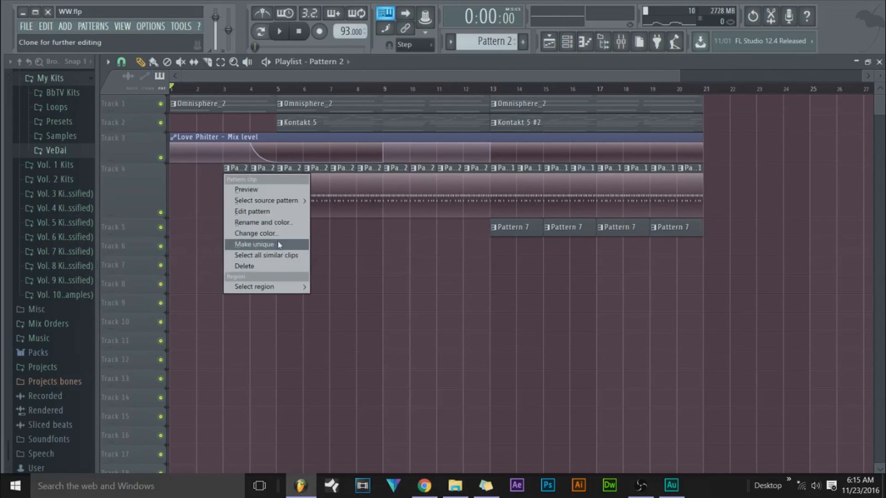
click(278, 244)
click(450, 42)
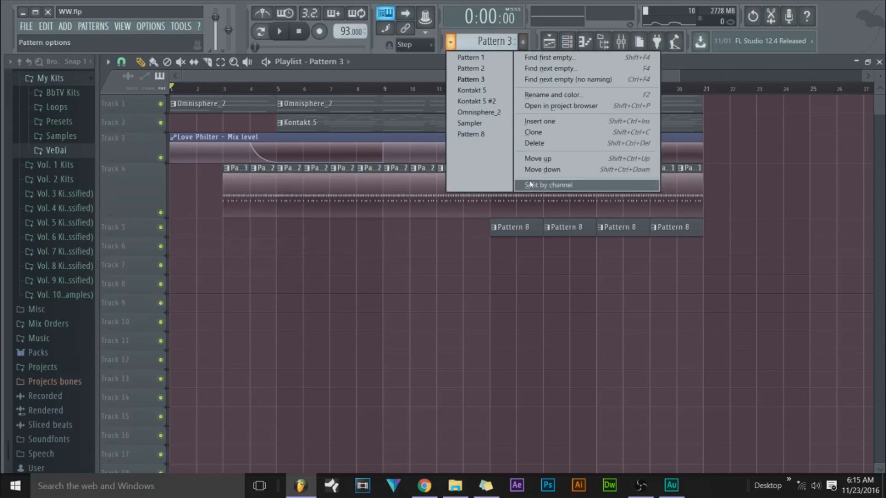
click(548, 185)
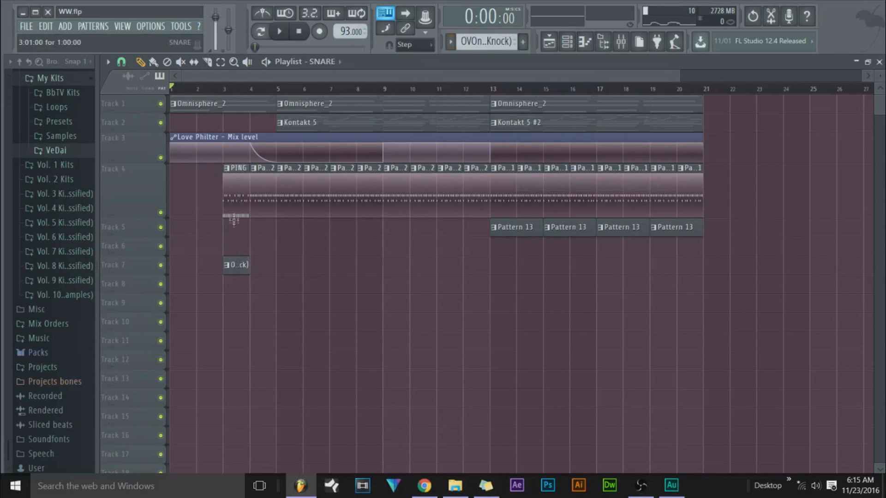
- Add SNARE clips on Track 5 at bars 2, 4 and 5, and delete the Pattern 2 clips at bars 4 and 5 on Track 4
click(236, 228)
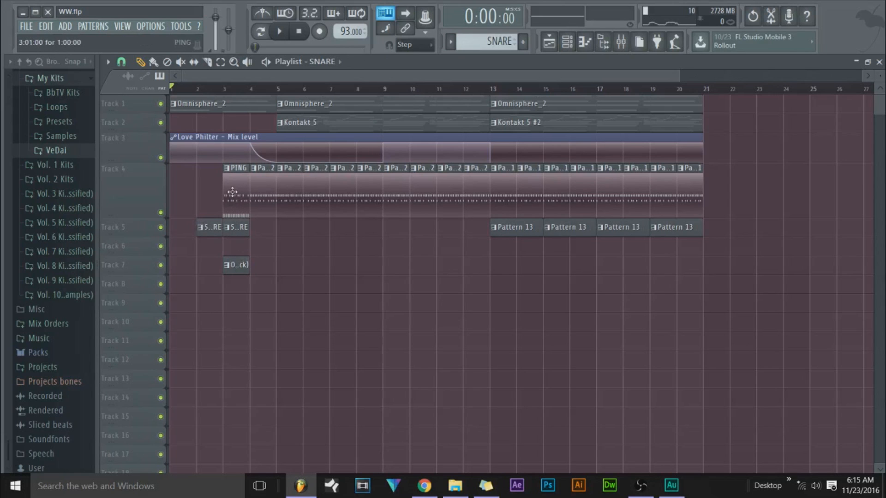
right_click(267, 195)
drag(259, 237, 212, 230)
key(ctrl+b)
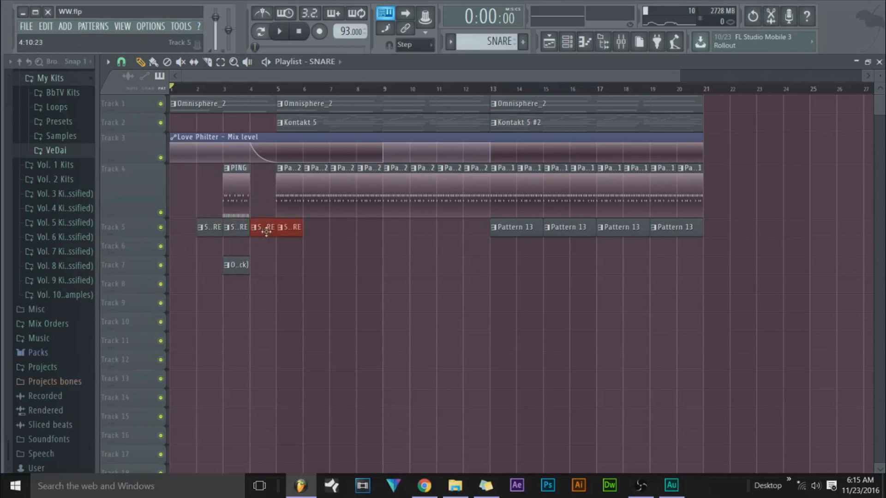
right_click(288, 202)
click(277, 231)
right_click(313, 235)
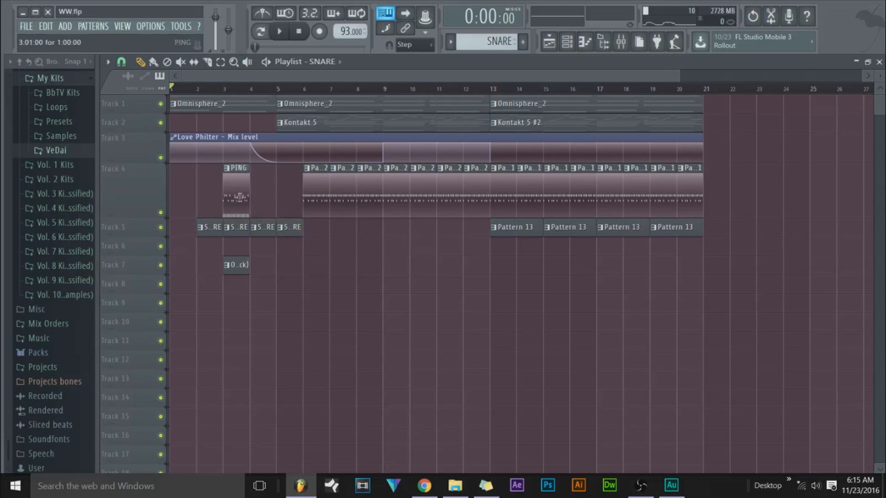
- Clear the split drum clips from Track 4 at bar 3 and lay out FPC Egg 2 clips on Track 9 from bars 3 to 5
drag(234, 198, 228, 313)
drag(222, 361, 231, 290)
drag(235, 201, 236, 296)
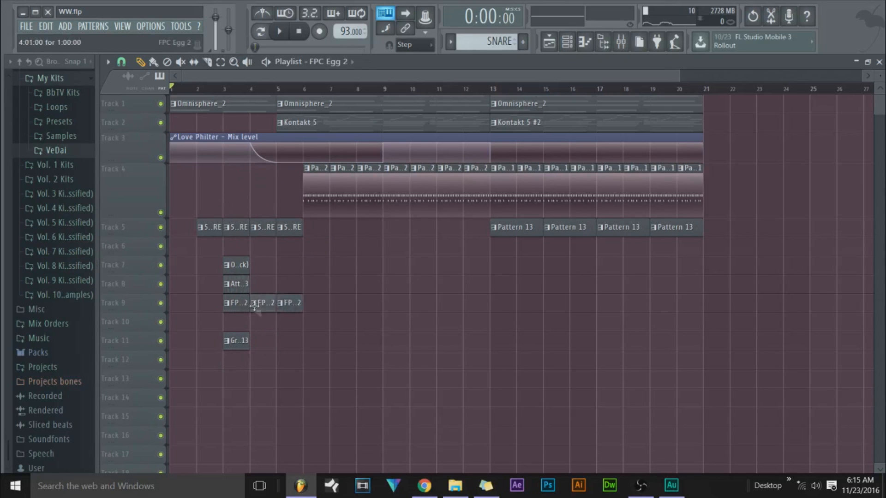
- Place OVOnB 808 (Knock Knock) clips at bars 4 and 5 on Track 7, and move the Grv Perc 13 clip up to Track 10
drag(244, 259, 263, 265)
key(ctrl+b)
click(272, 271)
click(242, 285)
drag(233, 348, 236, 317)
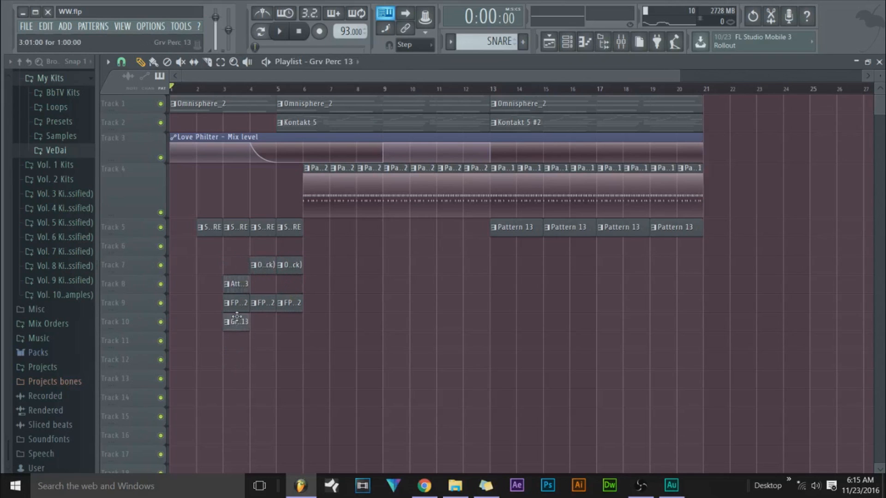
- Play the intro and delete the OVOnB 808 (Knock Knock) clips at bars 4 and 5 on Track 7
drag(207, 196, 233, 322)
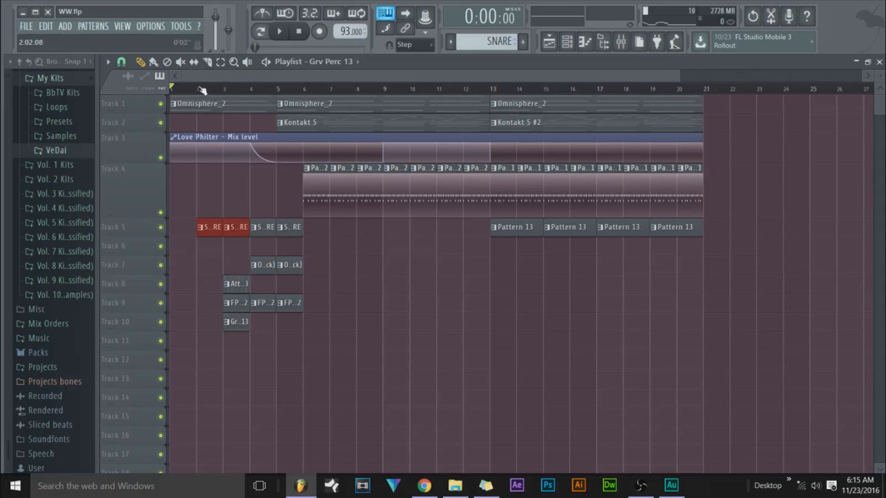
key(space)
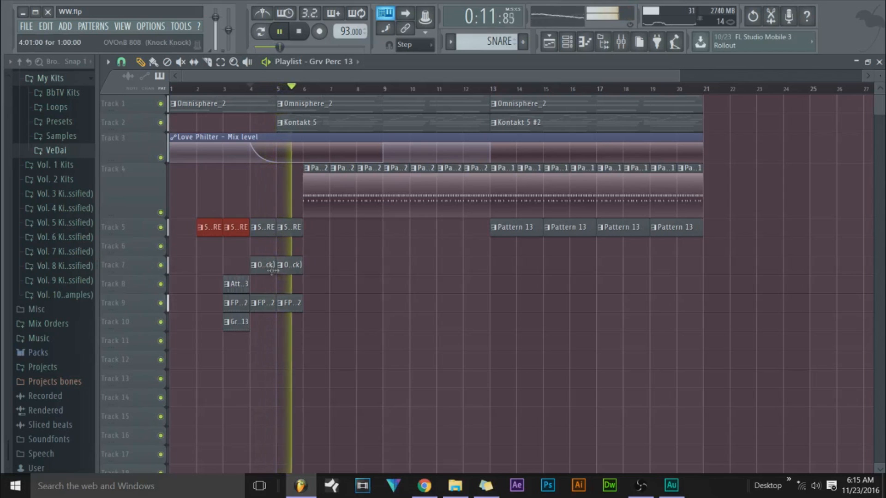
drag(256, 245, 265, 194)
right_click(266, 186)
right_click(286, 182)
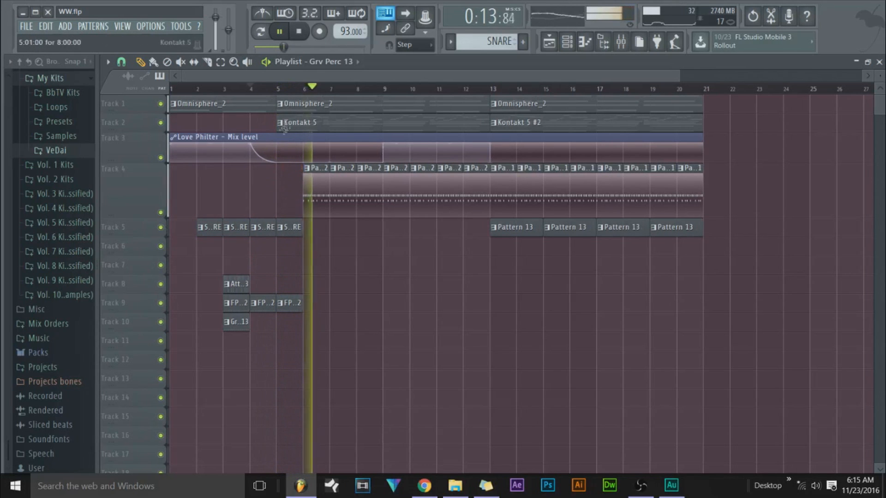
- Restart playback from bar 2 and add Attack Blip 03 clips at bars 4 and 5 on Track 8
click(190, 87)
click(236, 284)
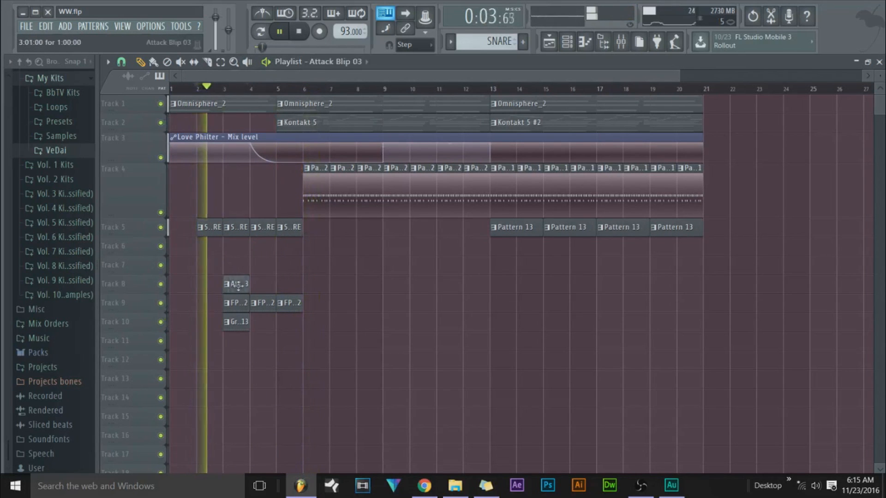
click(281, 284)
click(260, 284)
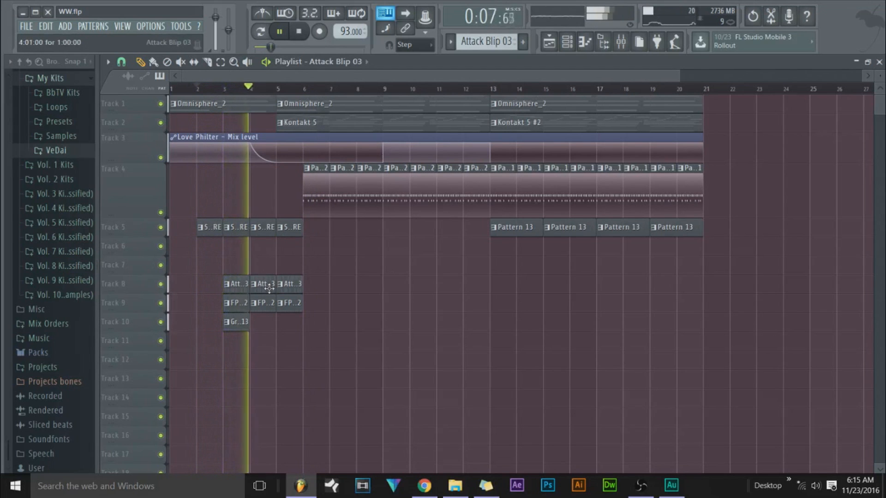
- Move the Grv Perc 13 clip on Track 10 from bar 3 to bar 5, add another at bar 4, and stop playback
drag(239, 323, 290, 323)
click(264, 322)
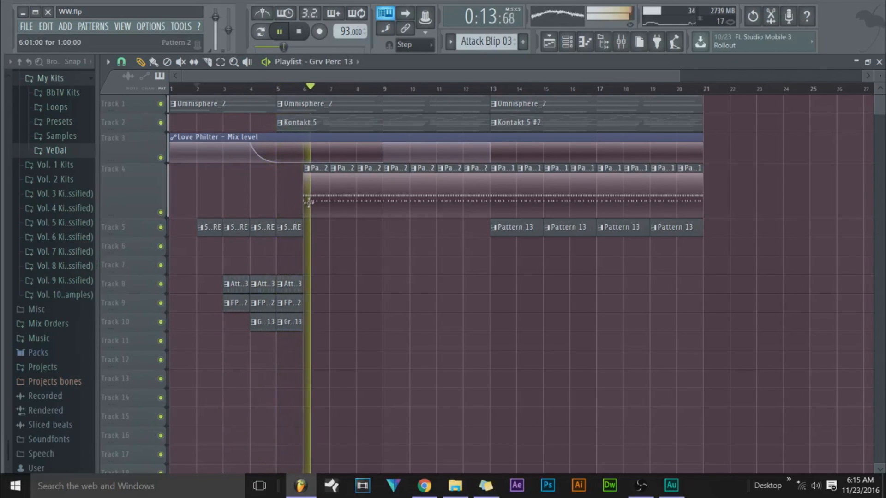
key(space)
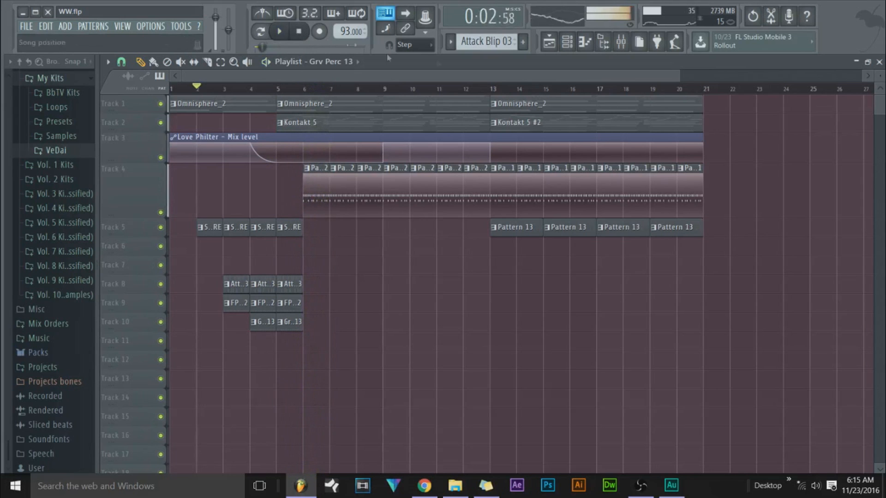
- Select the OVOnB 808 (Knock Knock) pattern and place its clips at bars 4 and 5 on Track 4
click(484, 41)
click(475, 81)
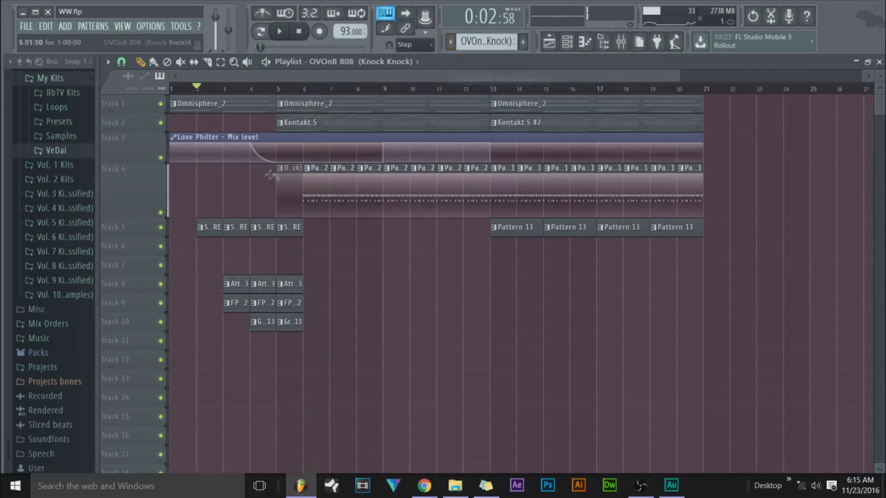
click(252, 184)
click(277, 192)
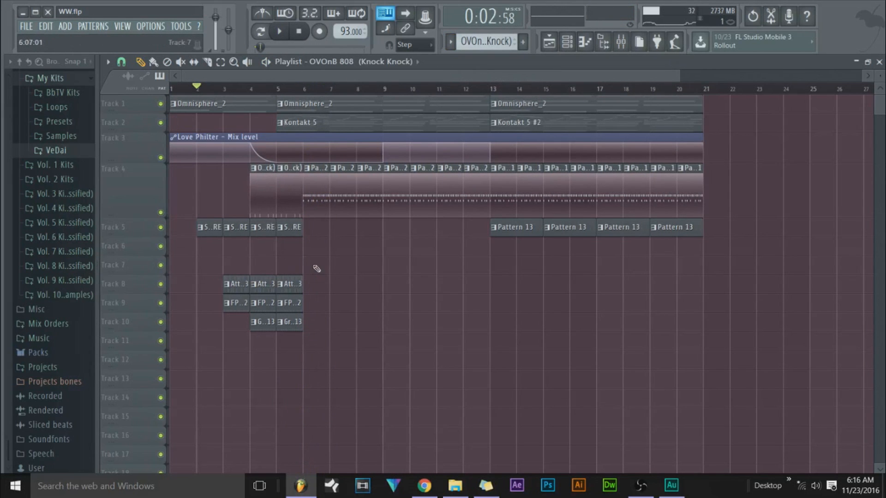
- Play the arrangement from the start, delete the OVOnB 808 (Knock Knock) clip at bar 4, and replay from bar 3
right_click(226, 28)
click(219, 21)
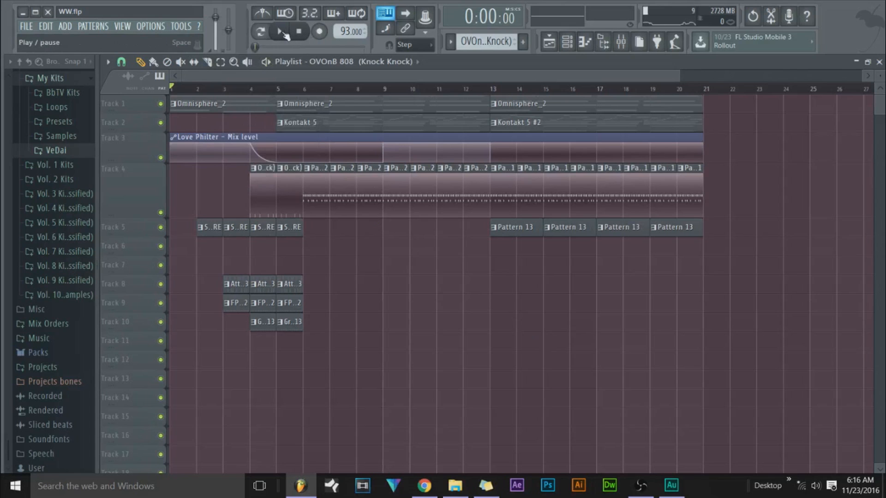
click(283, 34)
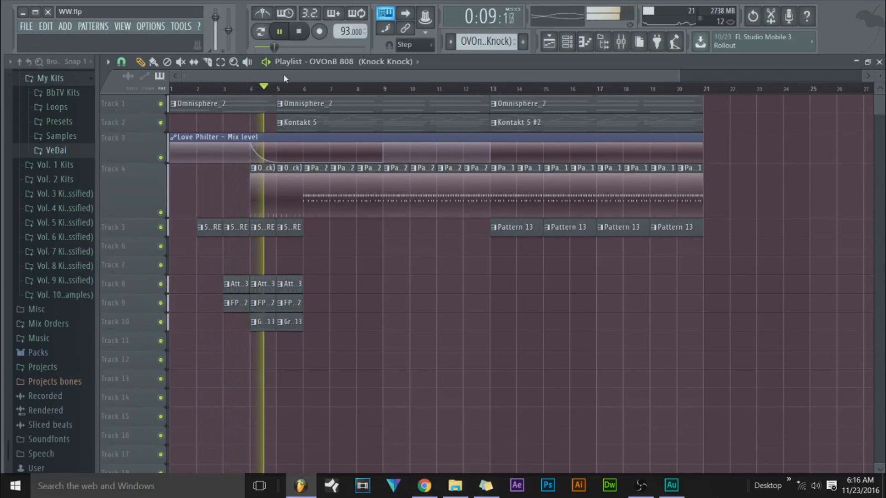
right_click(269, 187)
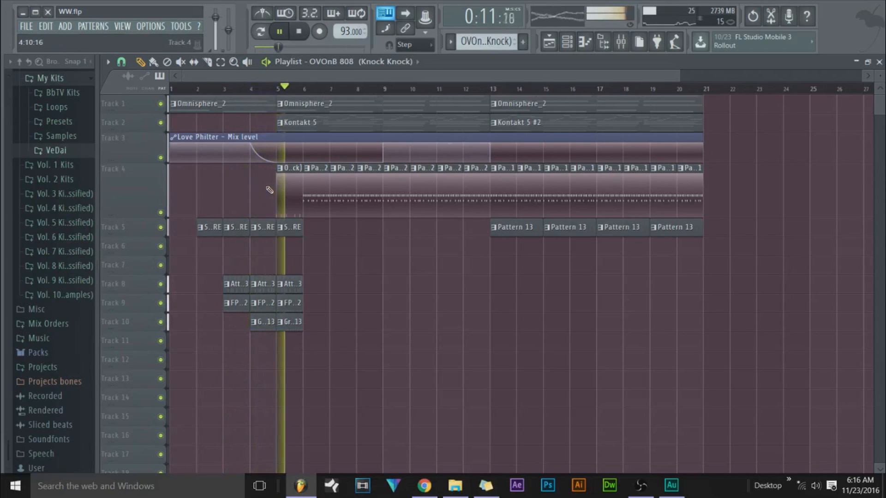
click(223, 88)
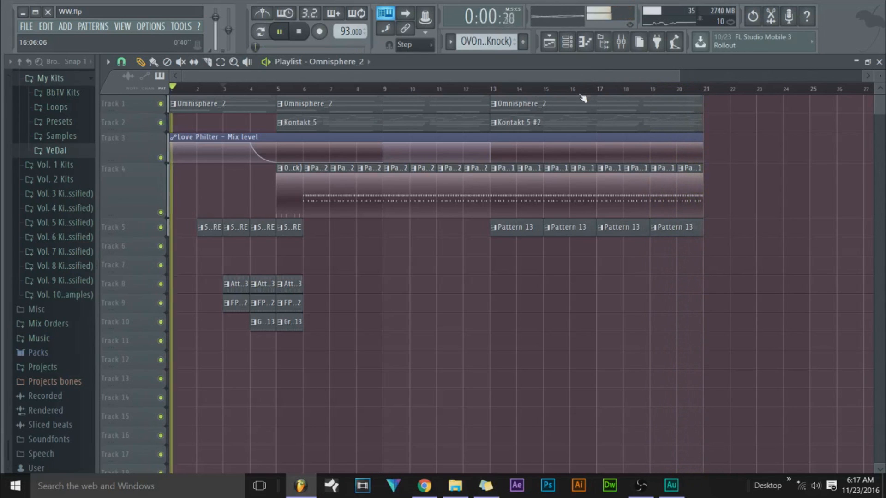
click(303, 35)
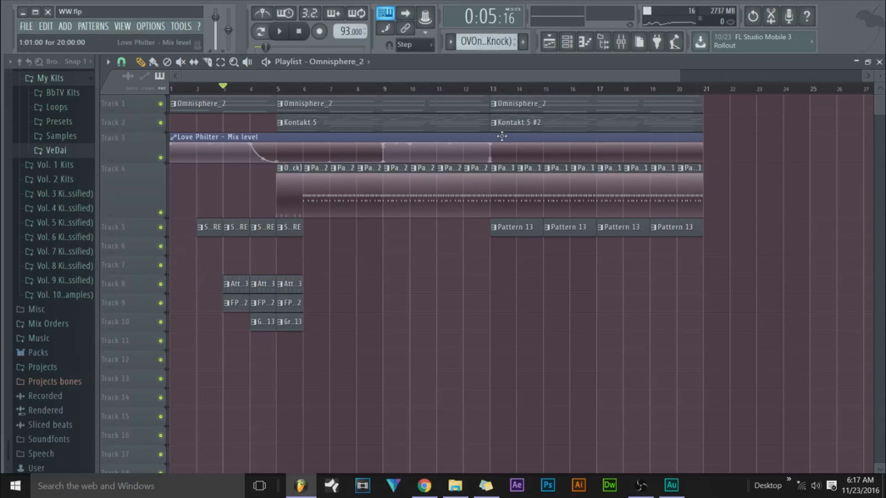
- Open the channel rack and switch to Pattern 1 to view its drum steps
click(565, 48)
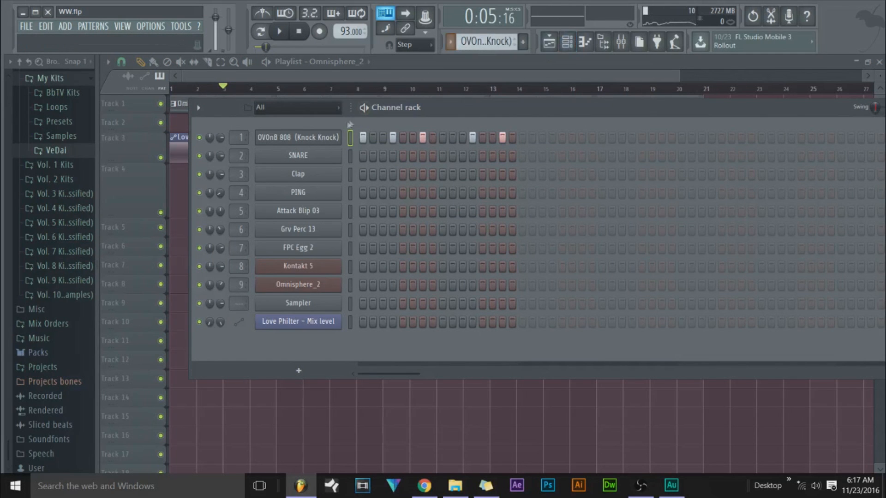
right_click(325, 138)
key(Escape)
click(450, 42)
click(458, 59)
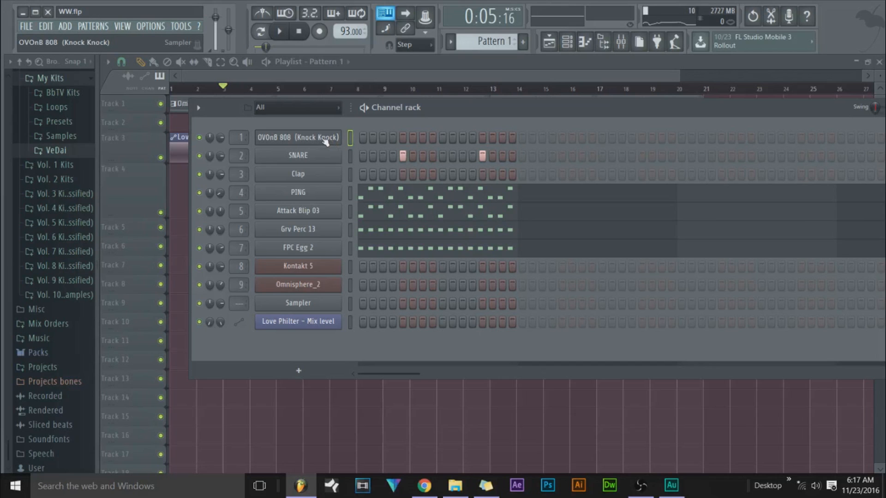
- Open the OVOnB 808 (Knock Knock) channel settings, audition its sample, and close them
click(295, 138)
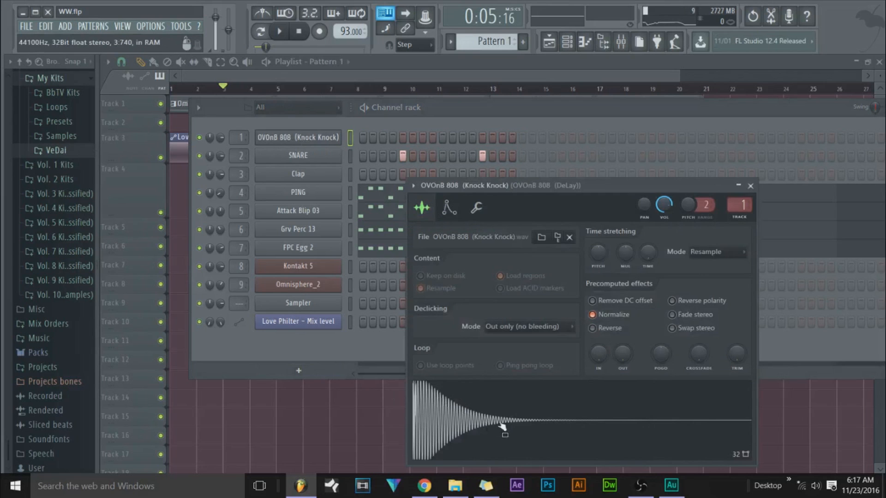
click(462, 412)
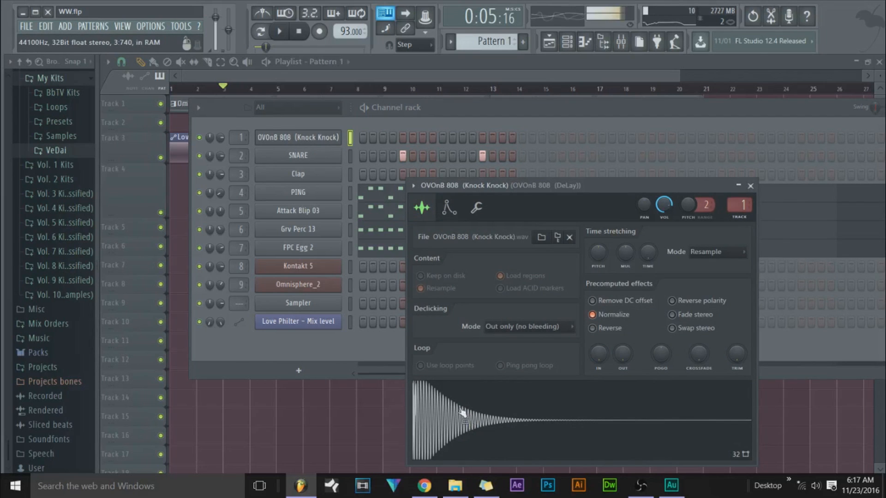
click(750, 186)
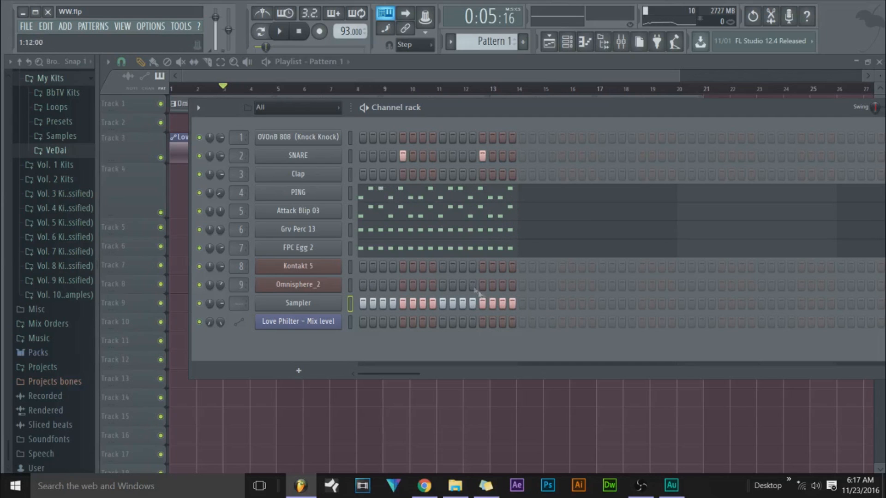
- Clear the filled steps of the Sampler channel in Pattern 1 and switch to Pattern 2
drag(512, 310, 376, 310)
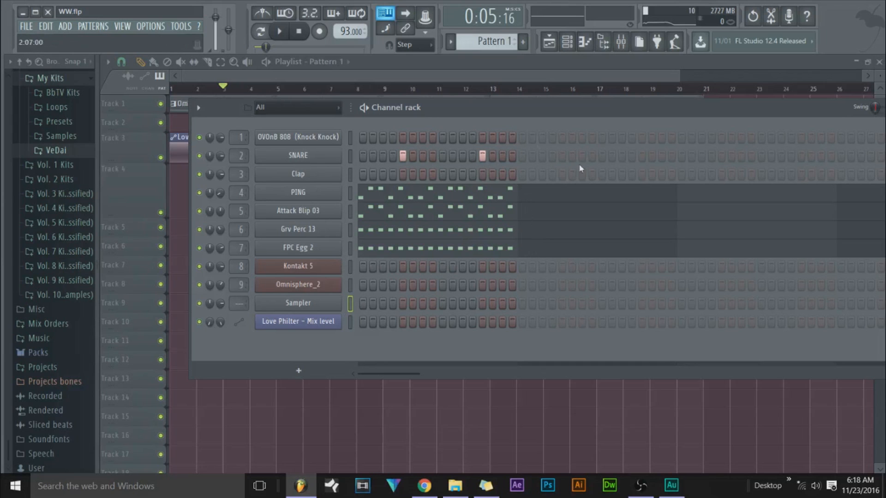
click(452, 44)
click(470, 68)
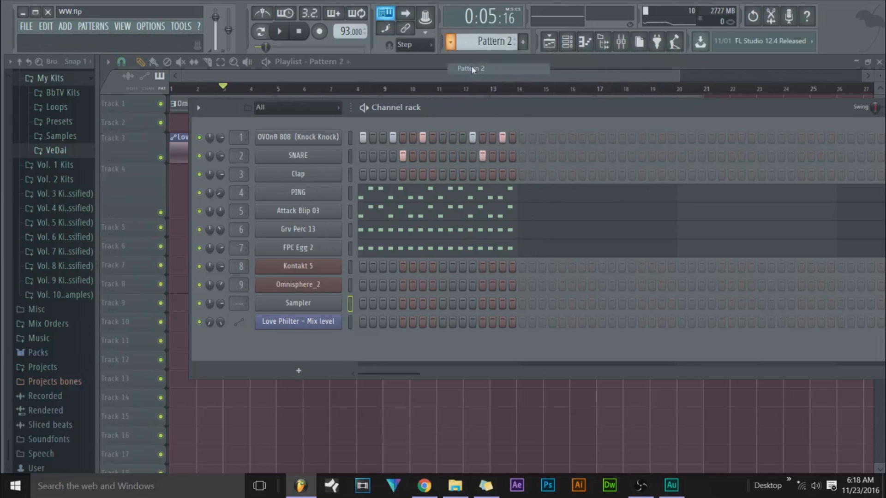
- Switch from Pattern 2 to the Kontakt 5 pattern and open its notes in the piano roll
click(452, 44)
click(456, 48)
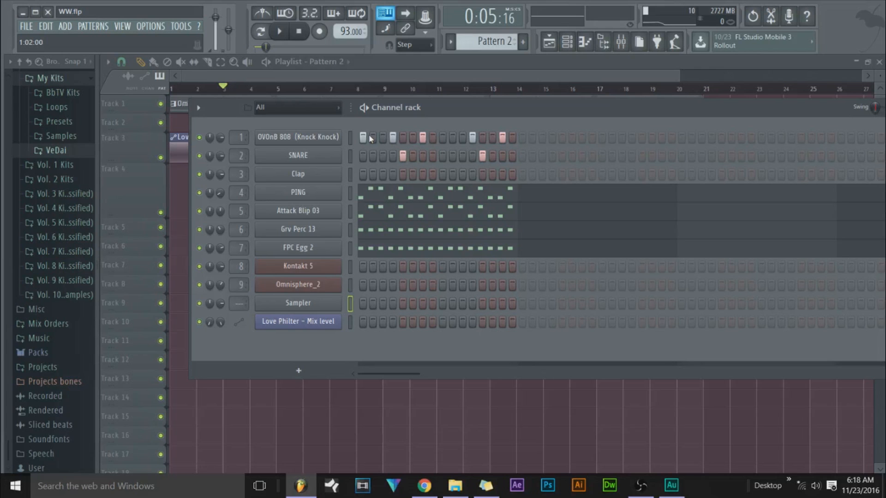
click(450, 43)
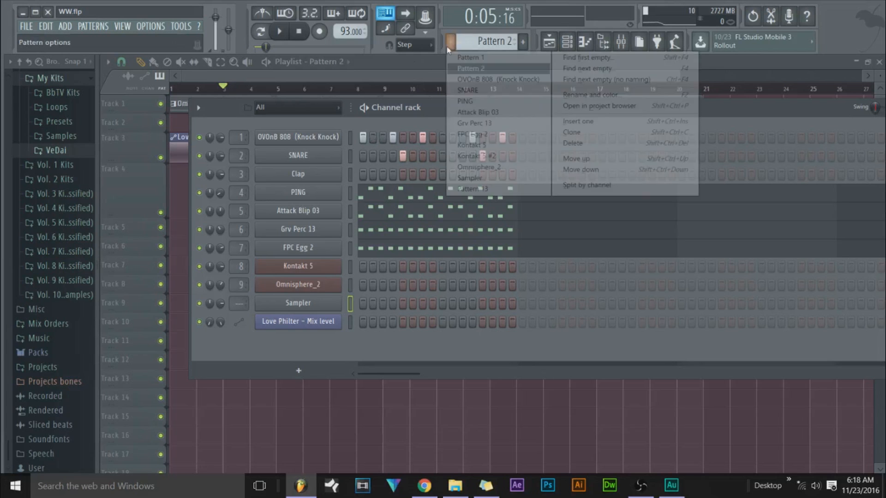
click(467, 90)
scroll(475, 45, down, 2)
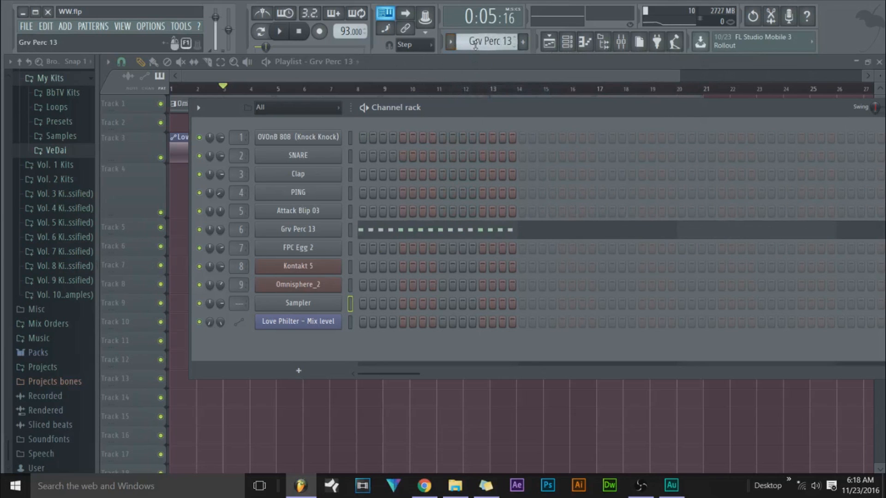
scroll(475, 45, down, 2)
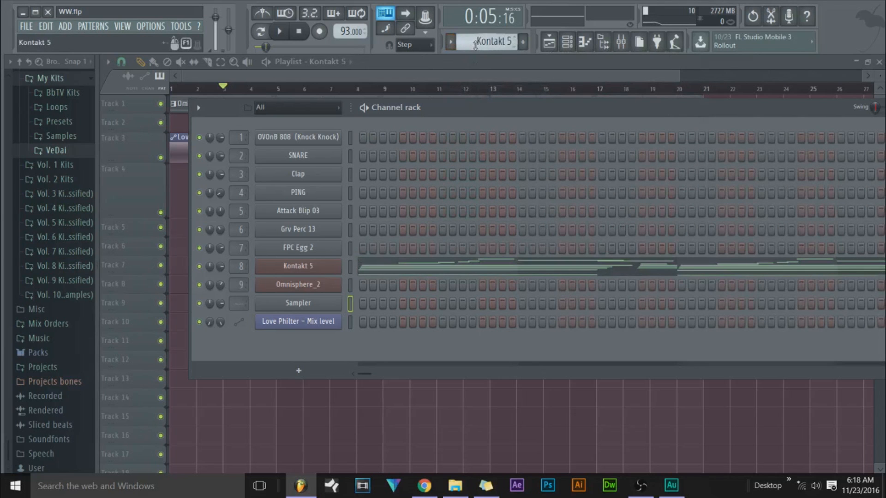
click(381, 271)
- Examine the melody, chord and low notes of the Kontakt 5 pattern across its full length in the piano roll
scroll(272, 175, up, 3)
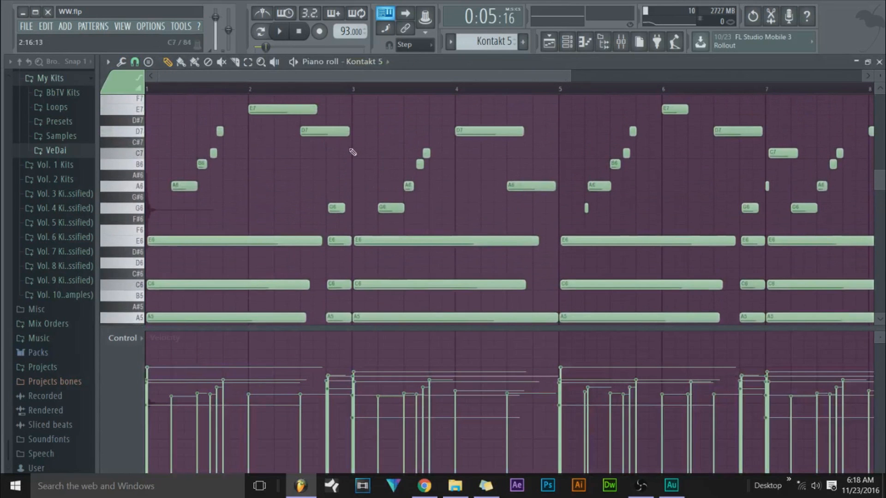
scroll(198, 202, down, 3)
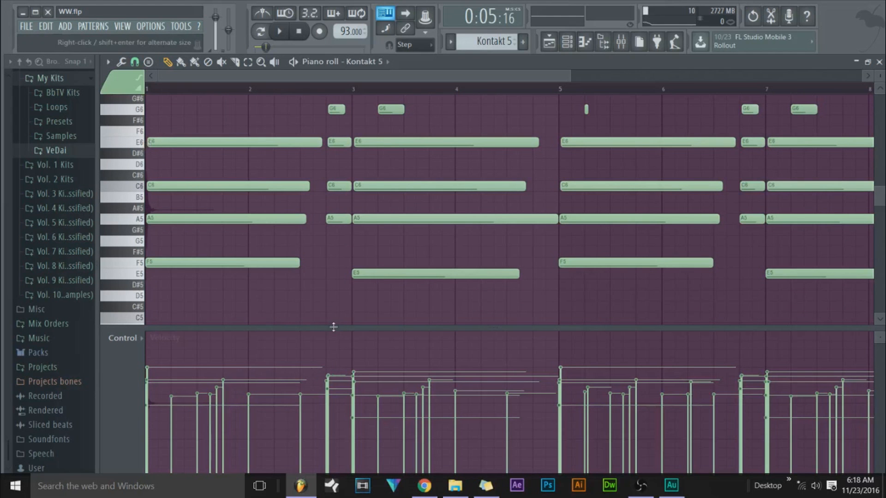
drag(332, 328, 352, 166)
mouse_move(340, 77)
mouse_down()
mouse_move(583, 88)
mouse_move(333, 93)
mouse_up()
drag(344, 163, 323, 348)
scroll(315, 303, down, 5)
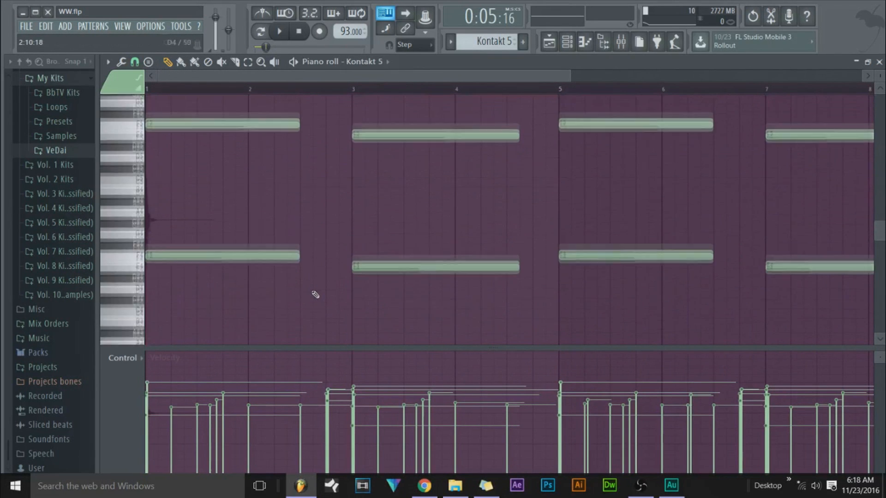
scroll(362, 255, up, 4)
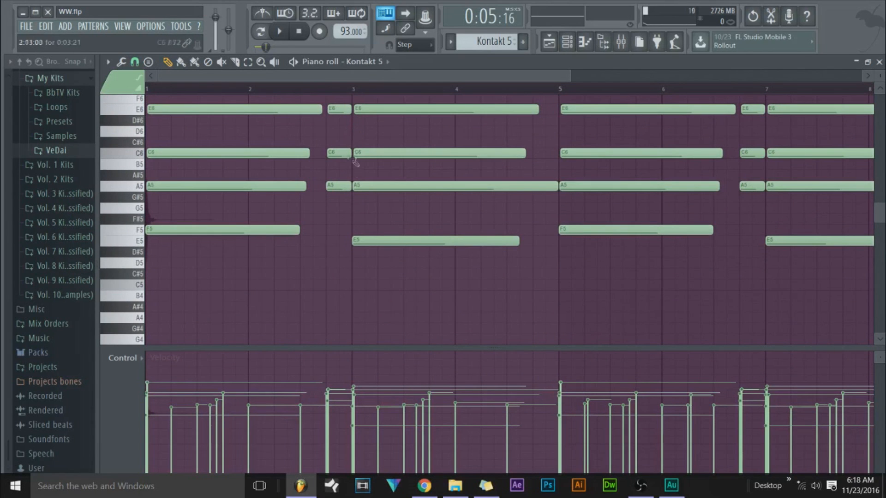
drag(386, 76, 501, 100)
scroll(493, 202, up, 5)
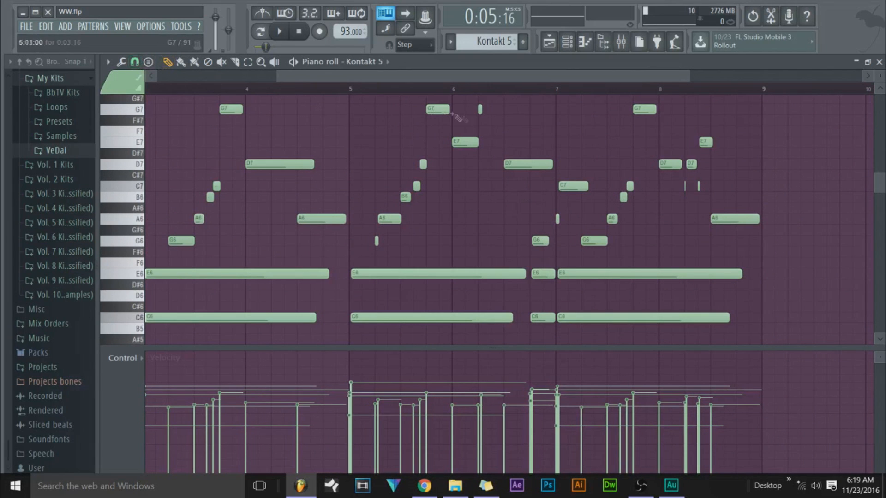
scroll(486, 122, up, 1)
click(486, 121)
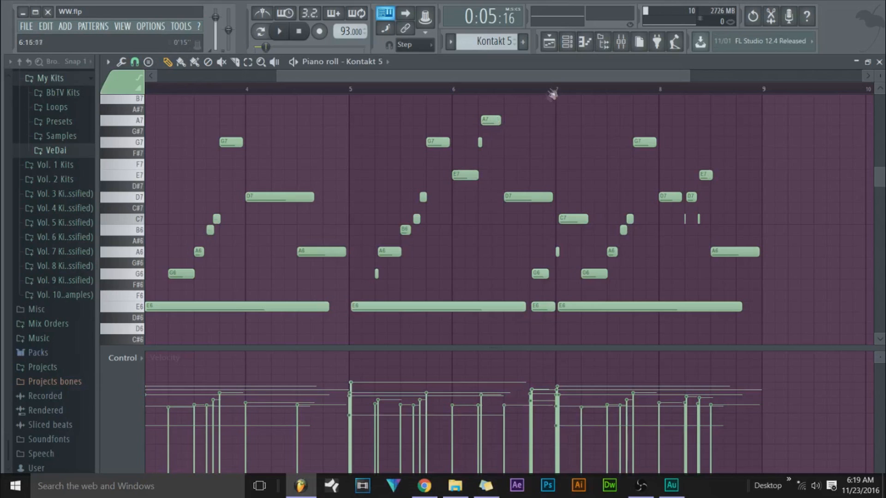
scroll(535, 82, left, 4)
drag(570, 75, 565, 83)
- Switch to the Omnisphere_2 pattern, open its piano roll and examine the chord notes over the whole pattern
click(567, 42)
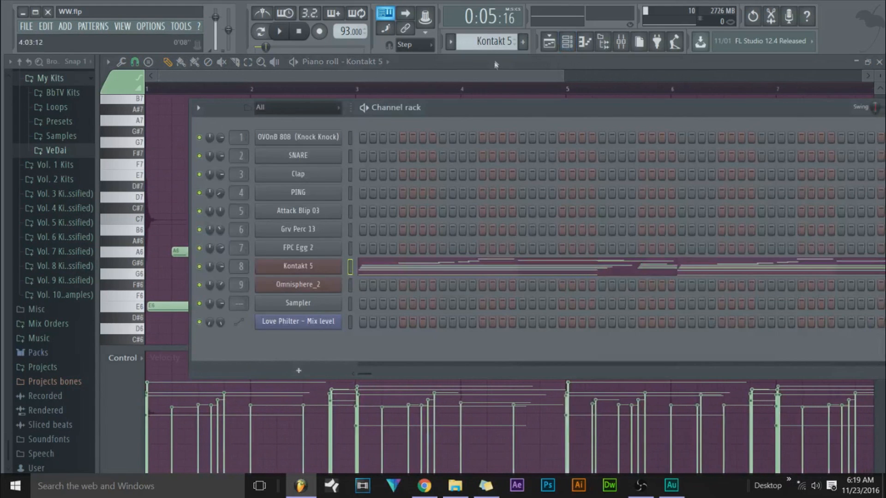
scroll(494, 44, down, 1)
scroll(493, 44, down, 2)
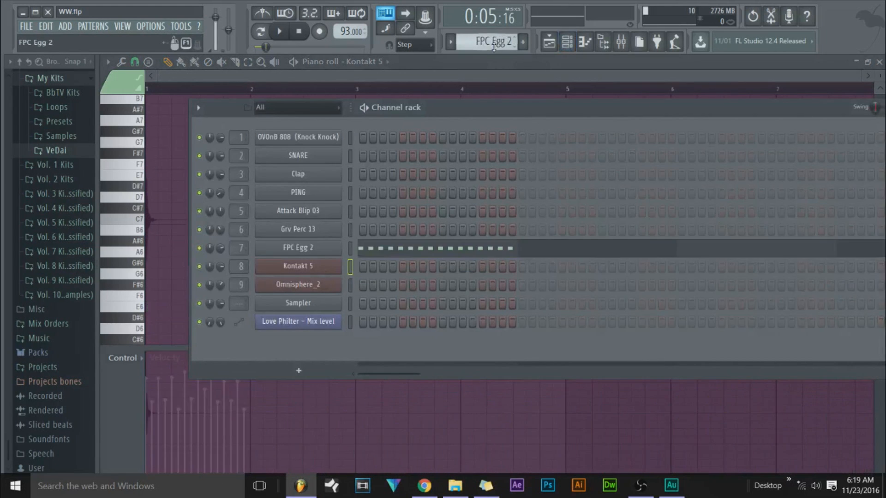
click(370, 289)
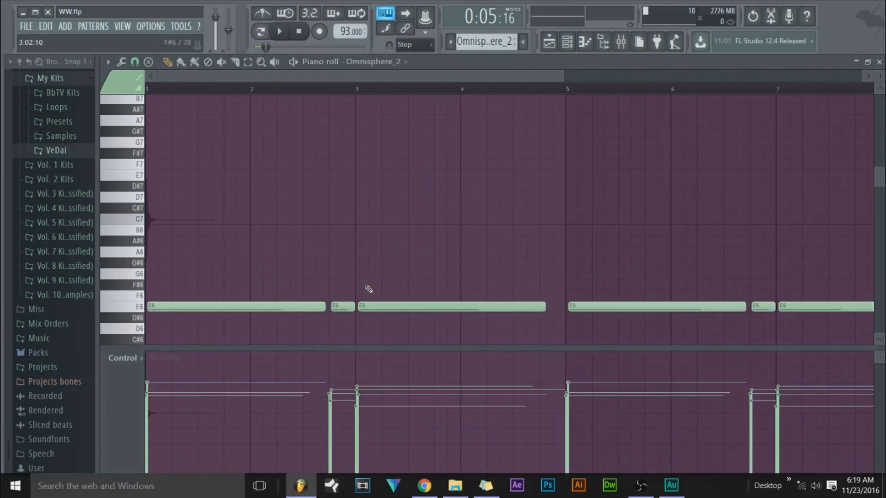
scroll(365, 271, down, 4)
scroll(367, 269, down, 2)
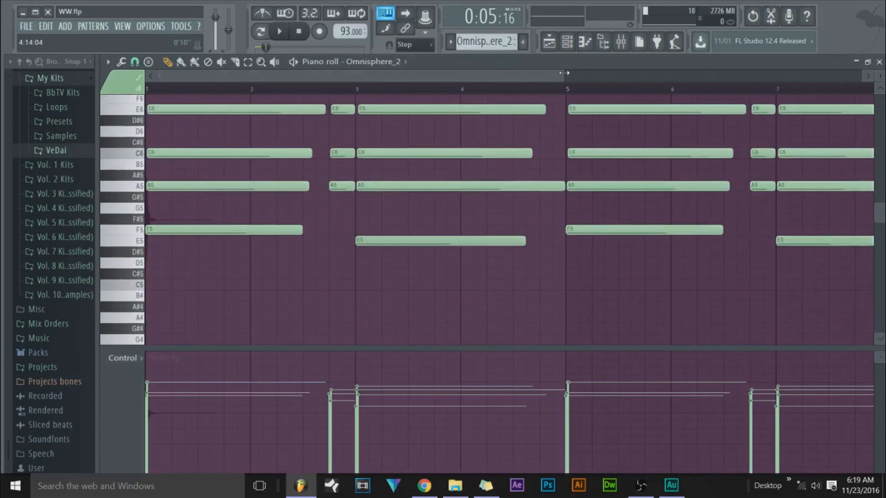
drag(561, 77, 753, 78)
scroll(665, 229, up, 1)
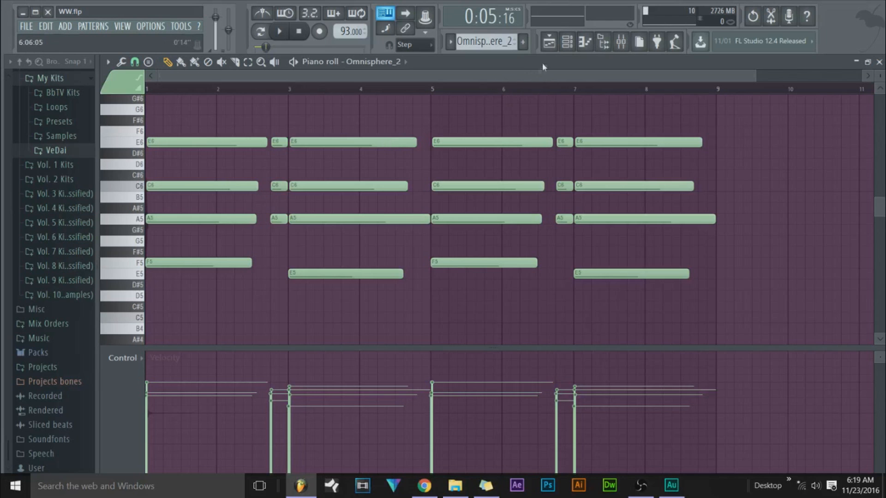
- Return to the playlist, play the arrangement from bar 5 and stop playback
click(569, 42)
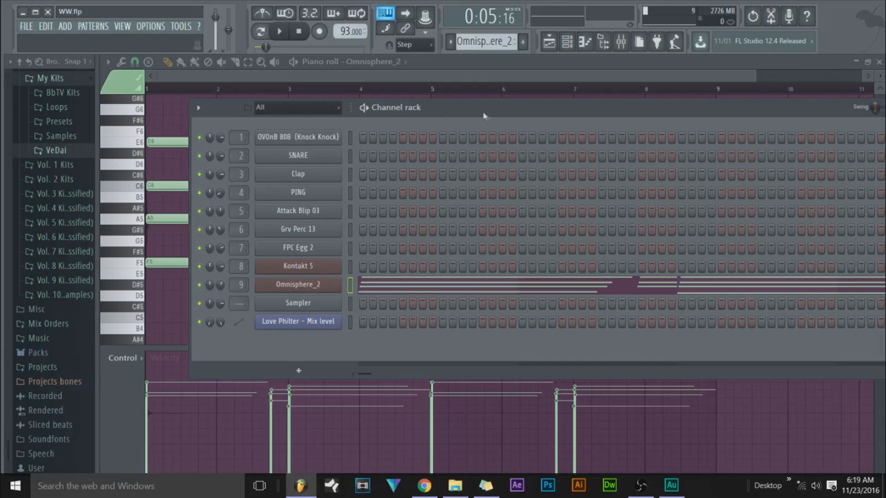
click(549, 42)
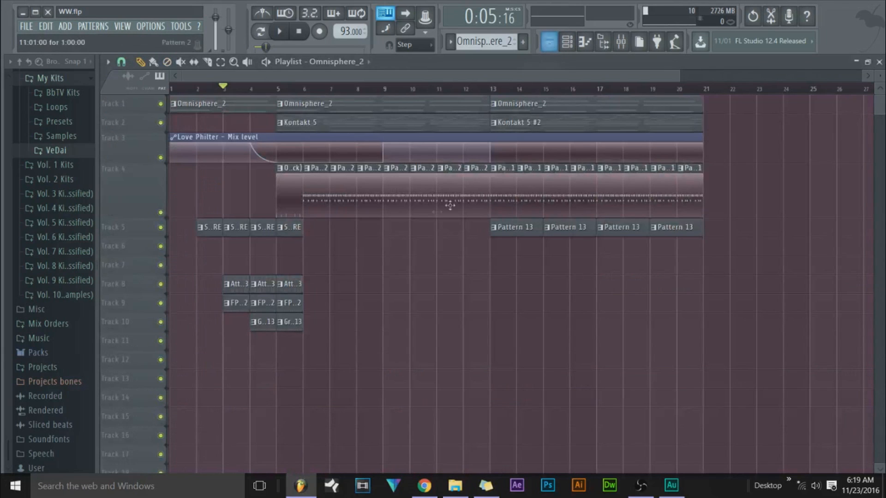
click(271, 86)
key(space)
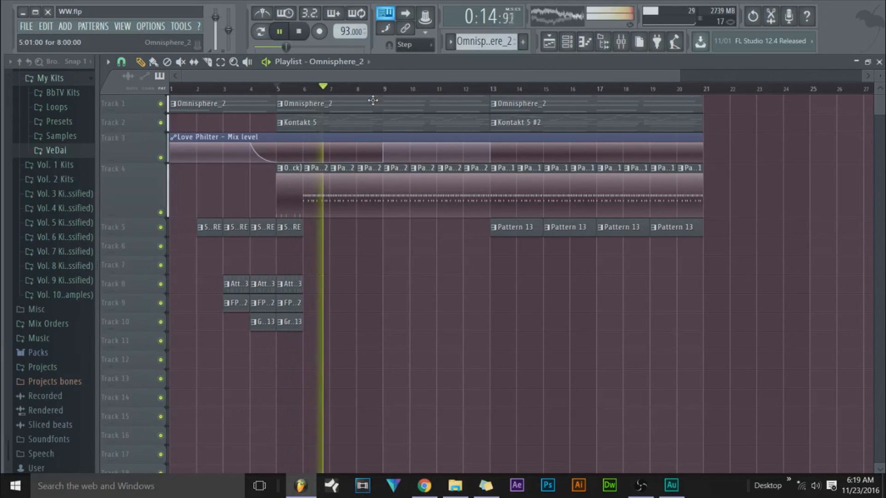
click(300, 31)
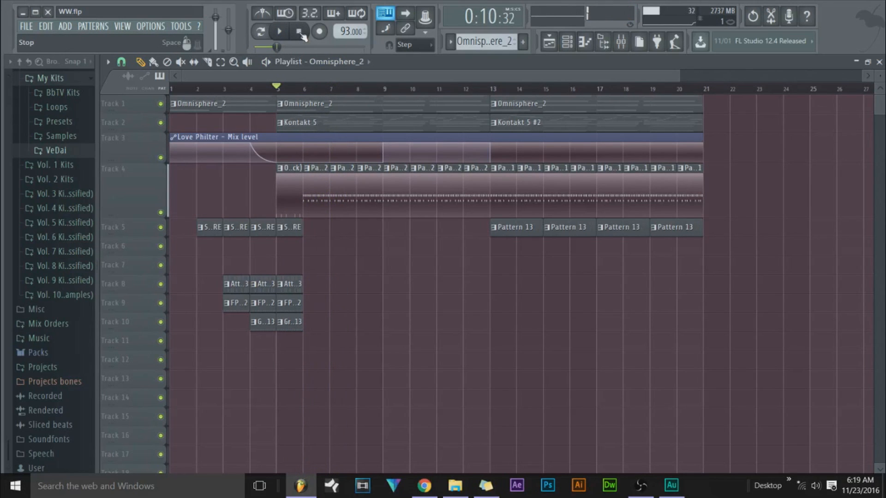